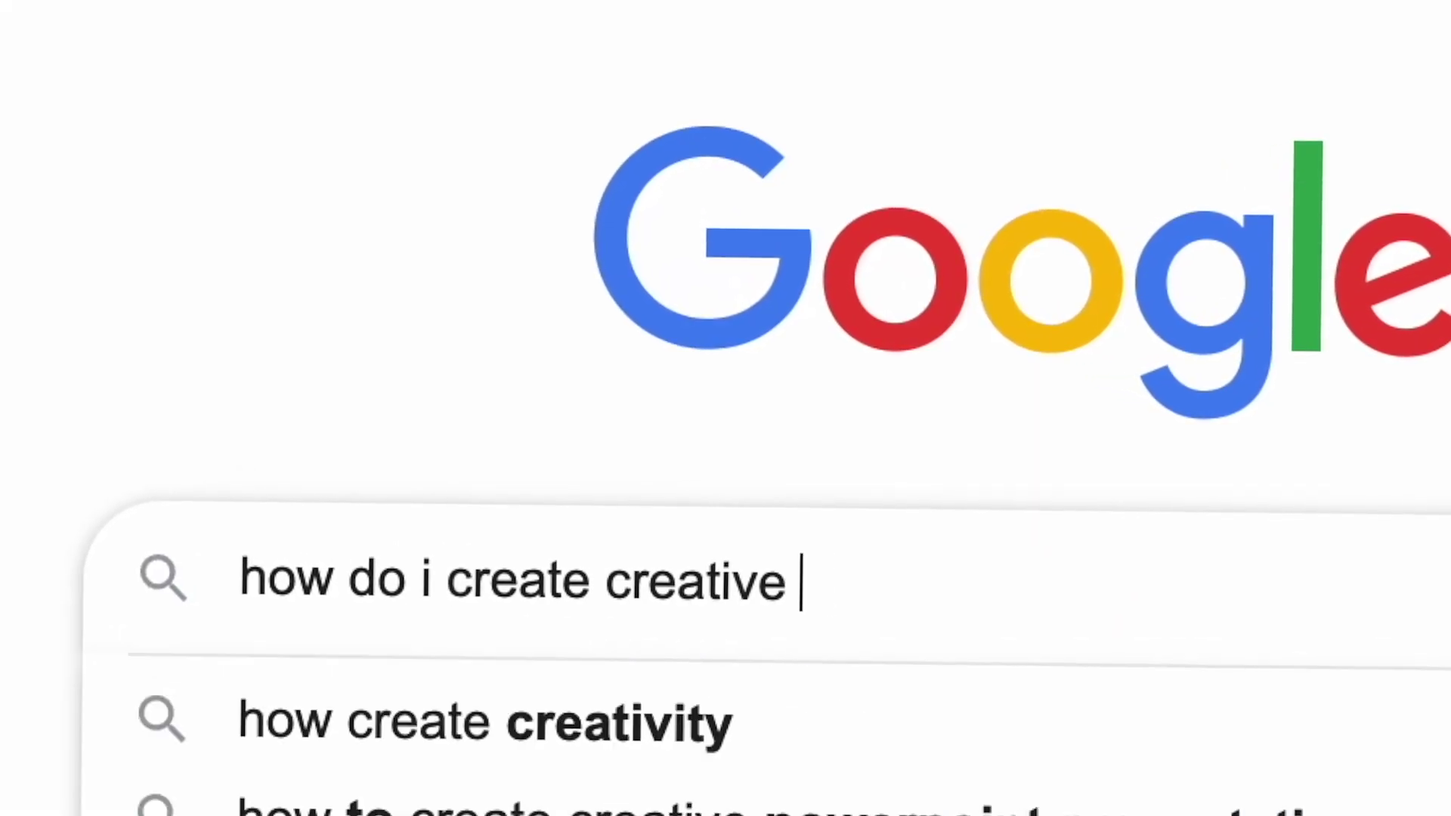
Search Google for 'how do i create creative animations in framer', browse results, and enter a Framer resources URL
text(animations in fram)
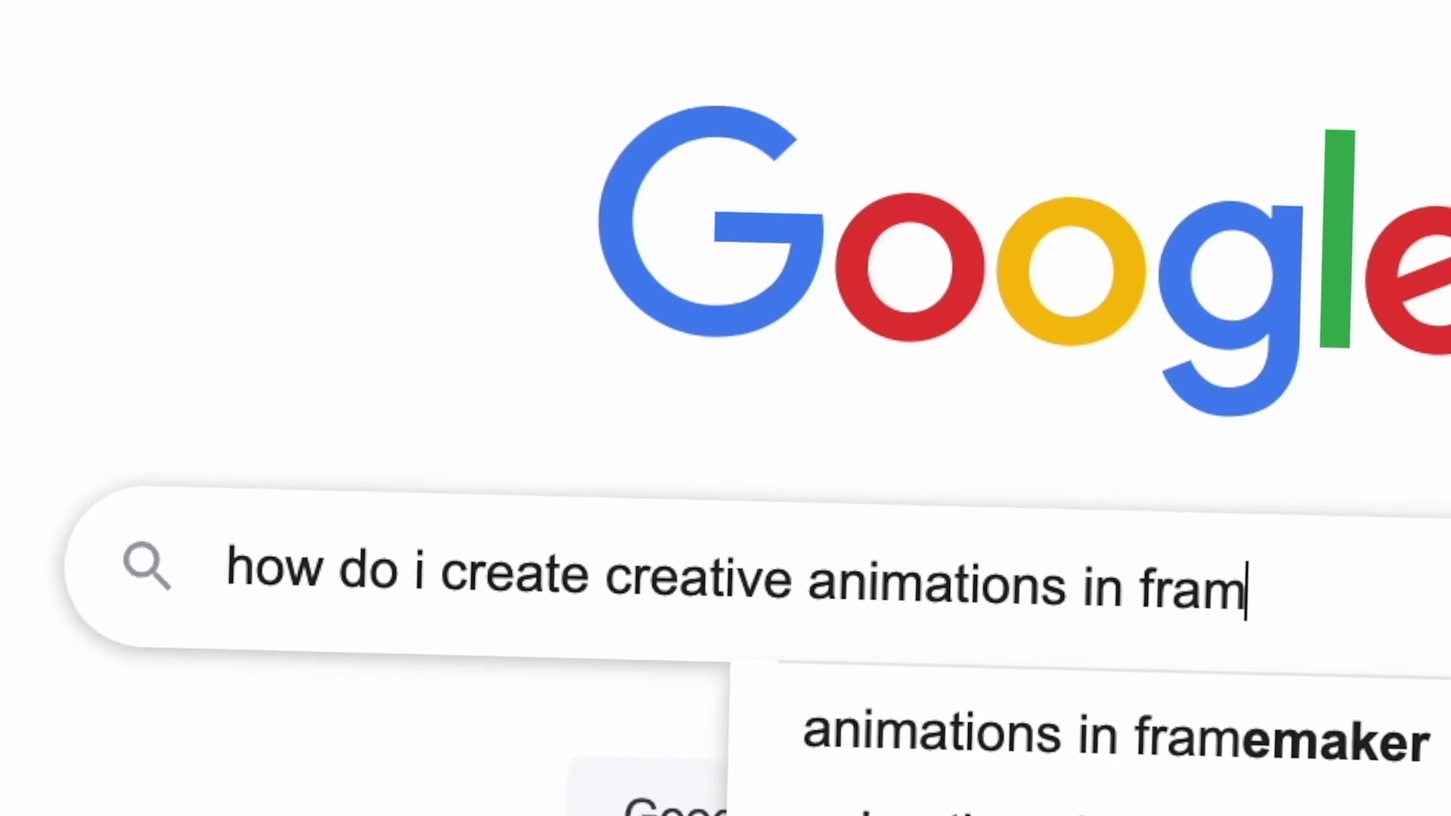
text(er)
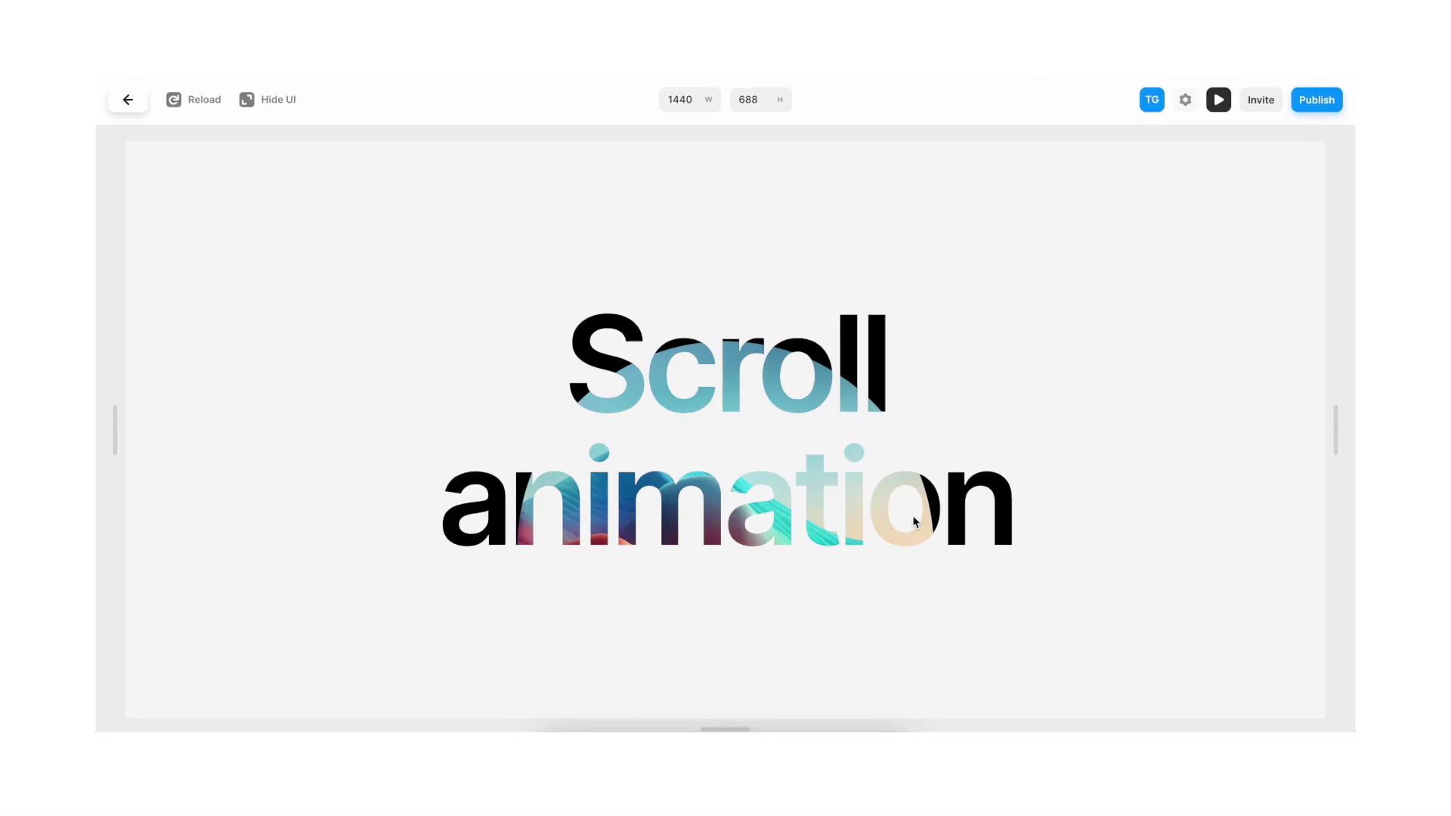
scroll(914, 521, down, 15)
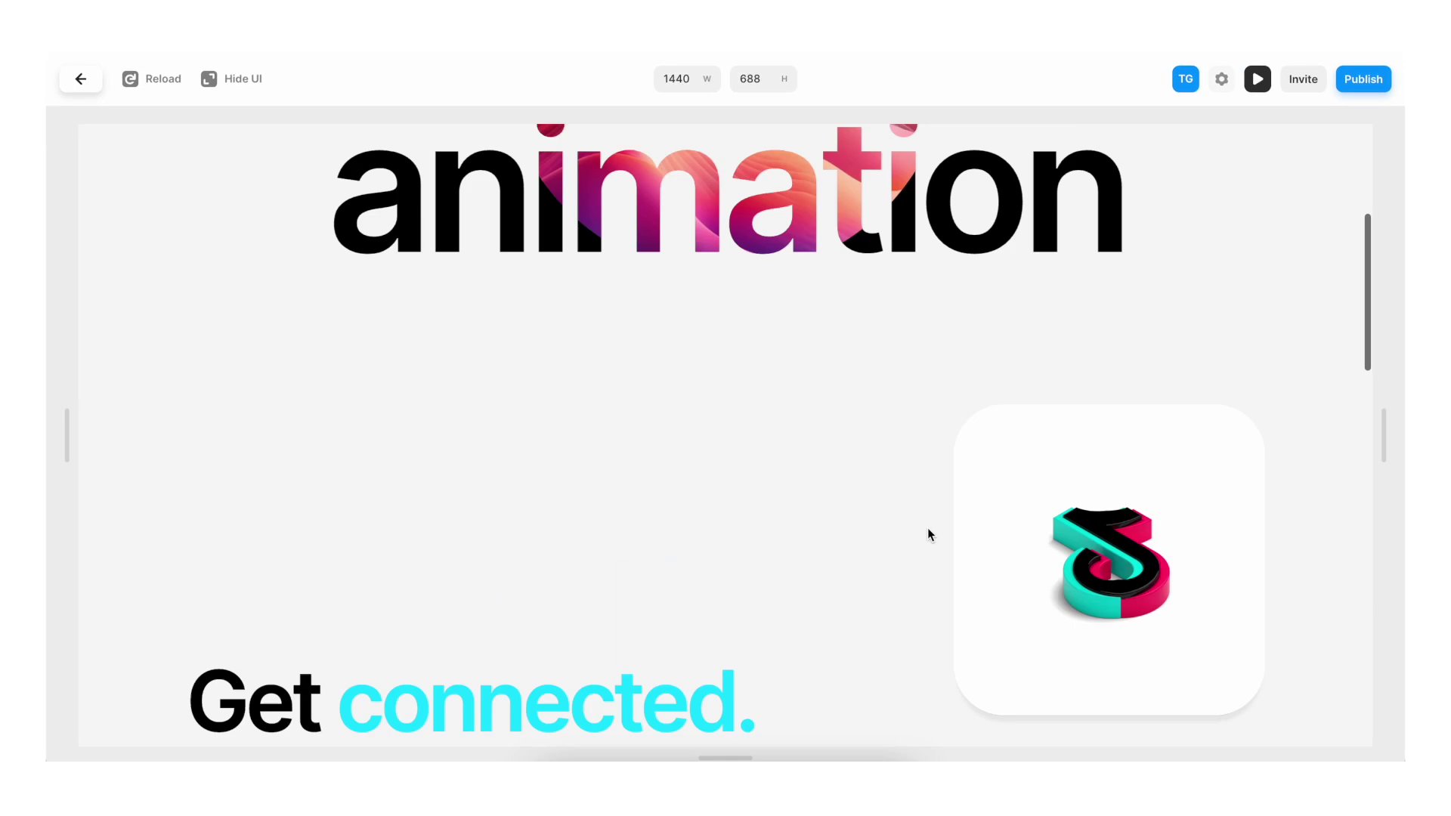
scroll(930, 530, up, 3)
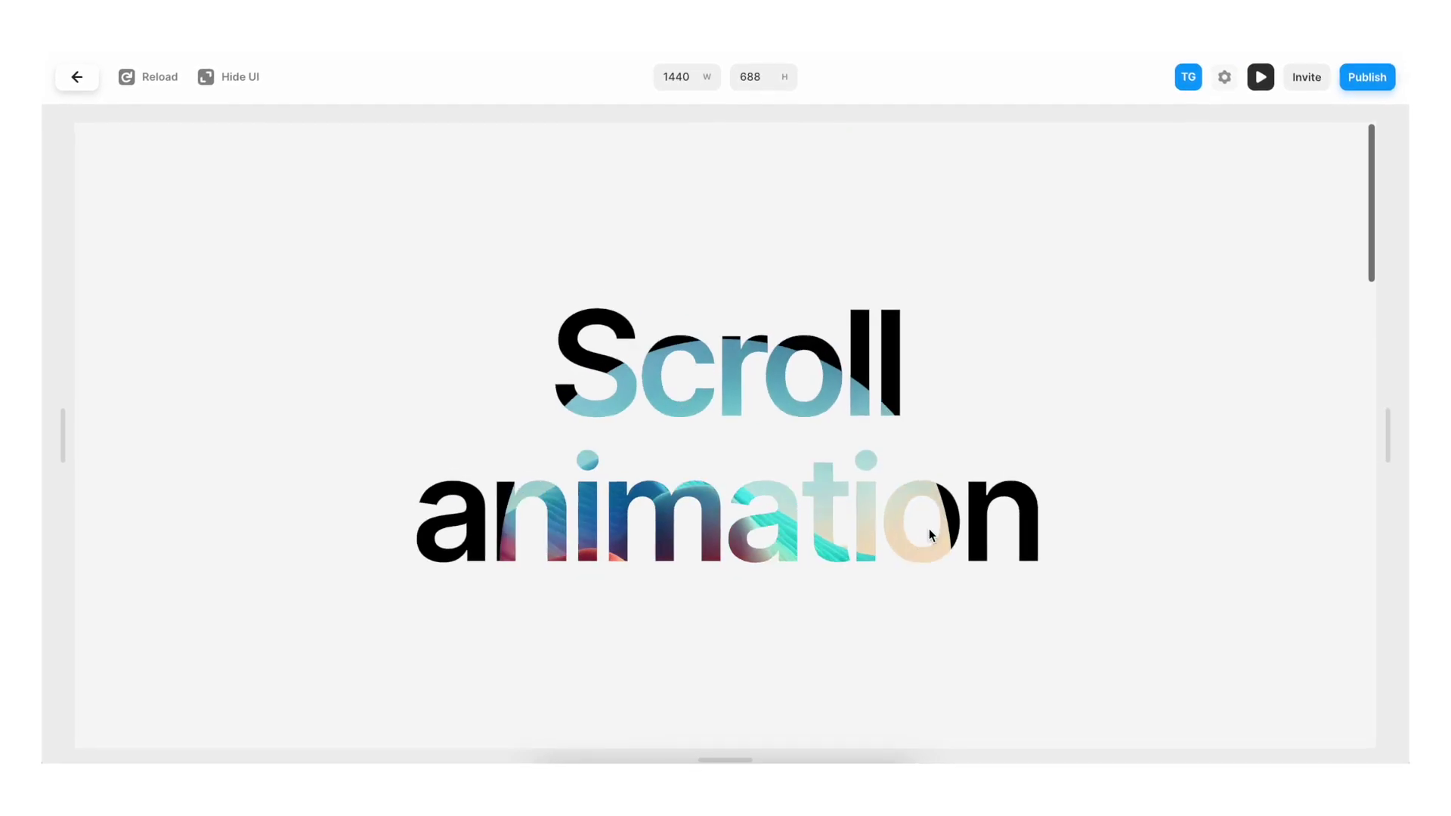
scroll(930, 529, down, 5)
scroll(932, 535, down, 3)
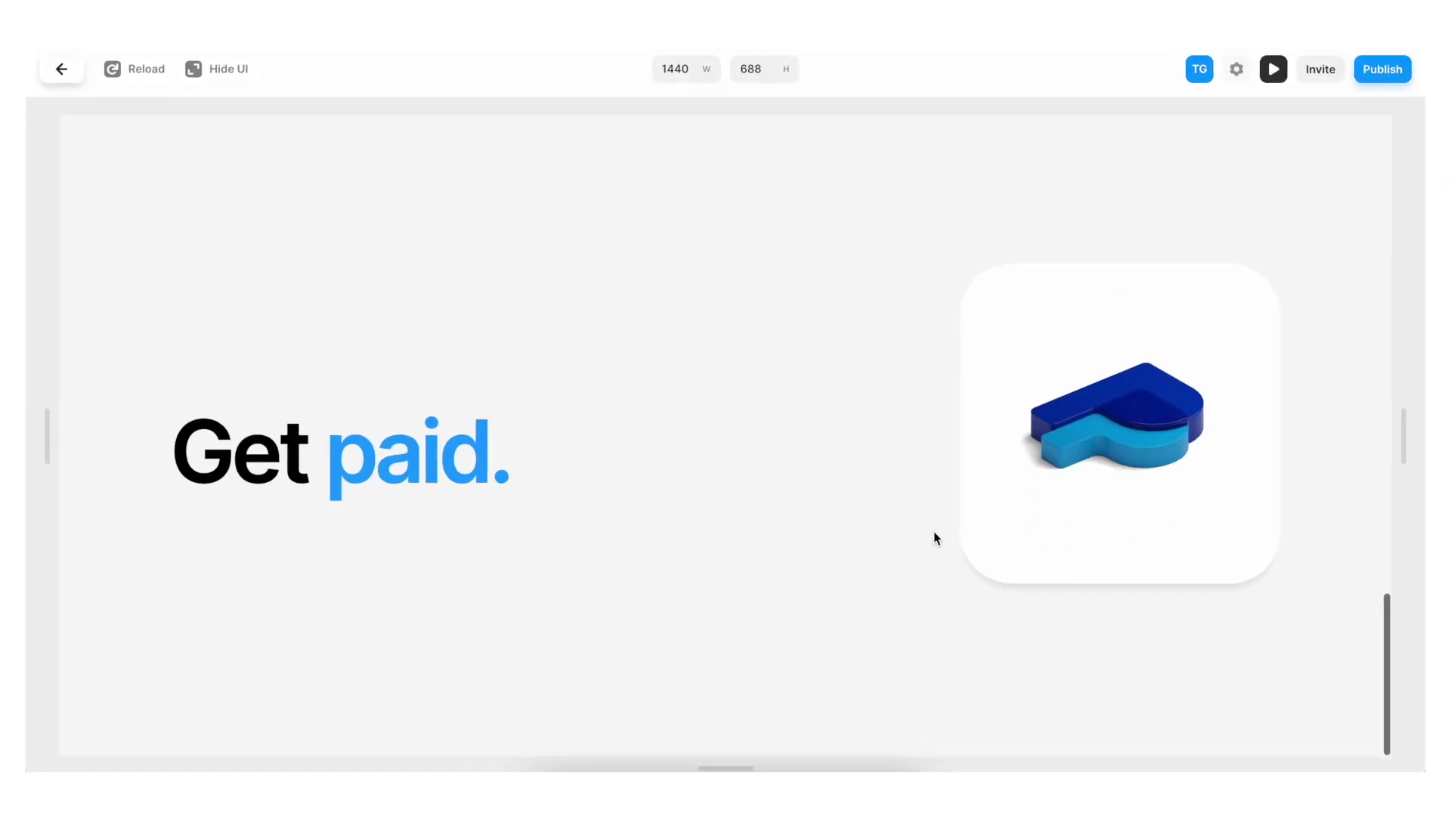
scroll(933, 533, up, 4)
scroll(936, 539, up, 3)
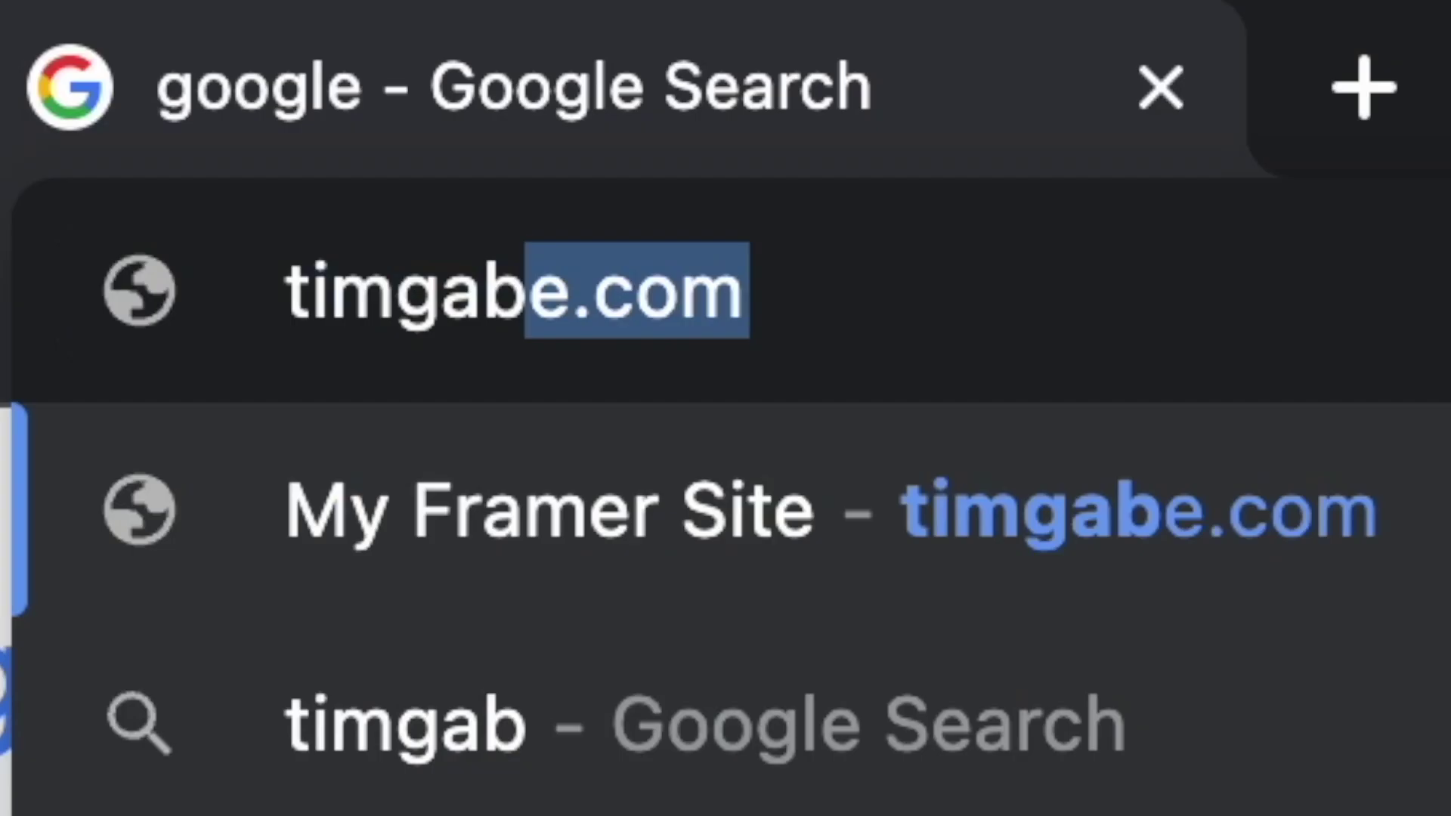
text(e.com/resources/wor)
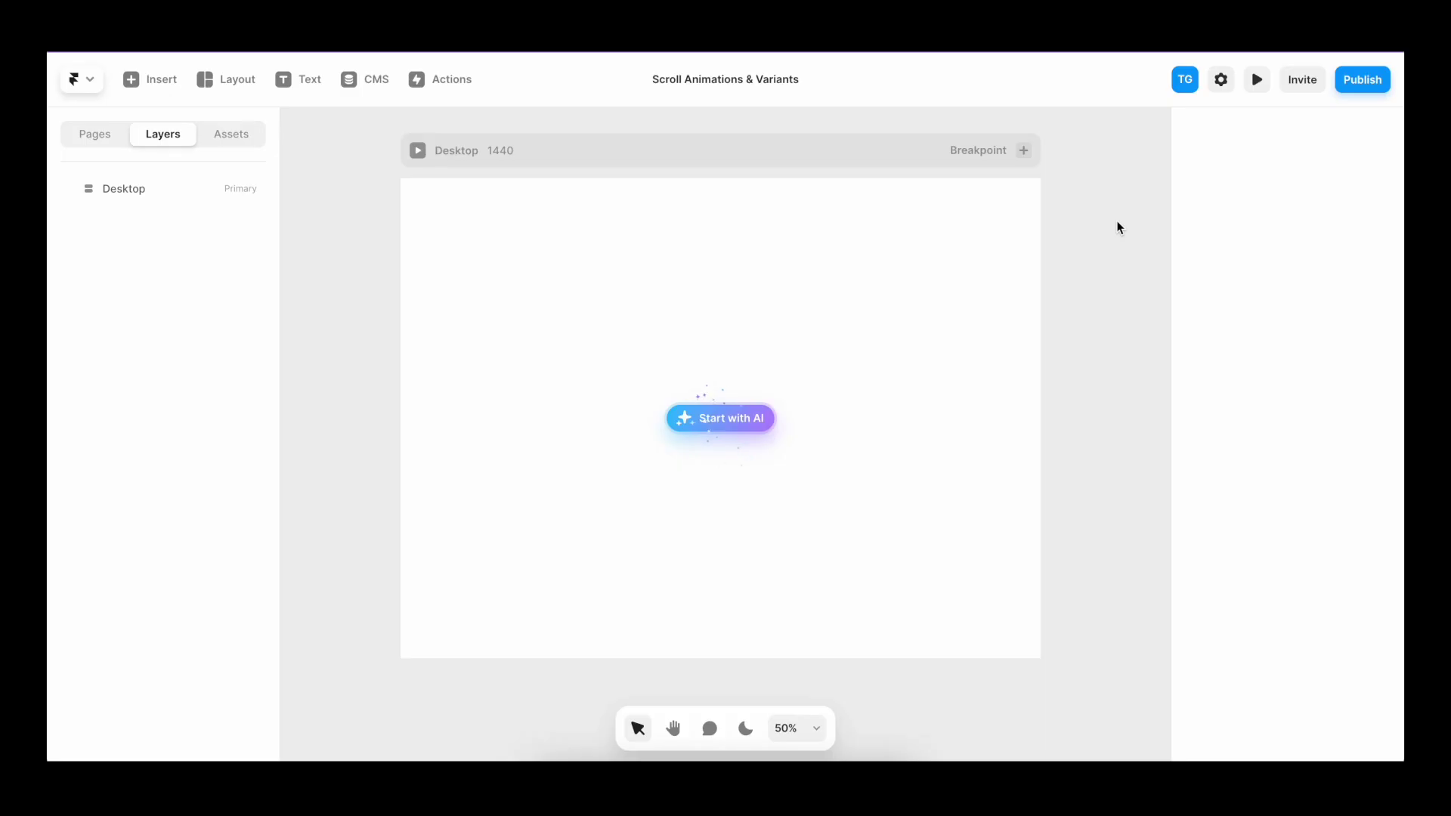
Draw a frame in the Desktop page with 100vh height and Fill width
key(f)
mouse_move(460, 183)
mouse_down()
mouse_move(882, 616)
mouse_move(993, 657)
mouse_up()
click(1293, 438)
text(1)
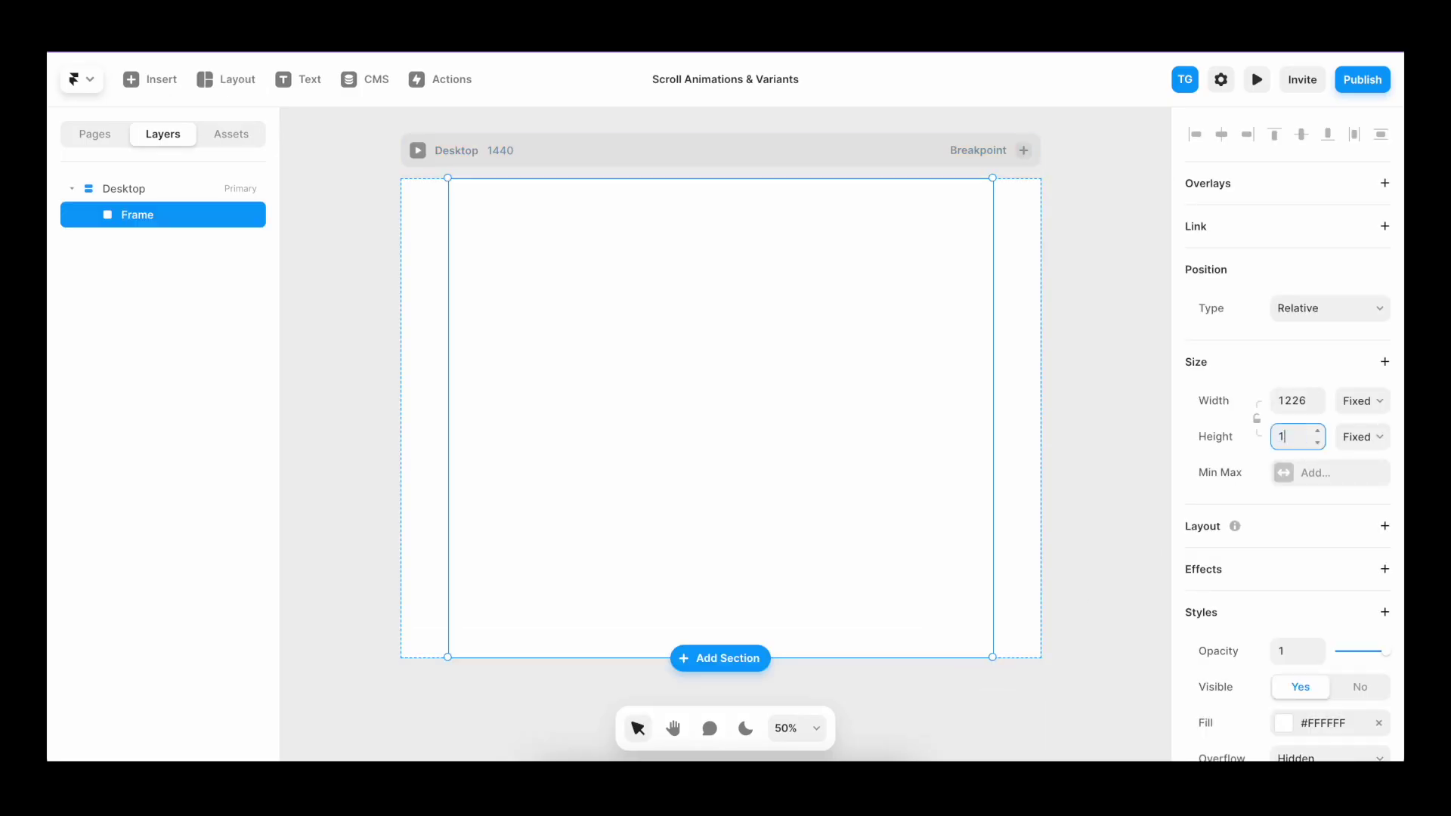
text(00vh)
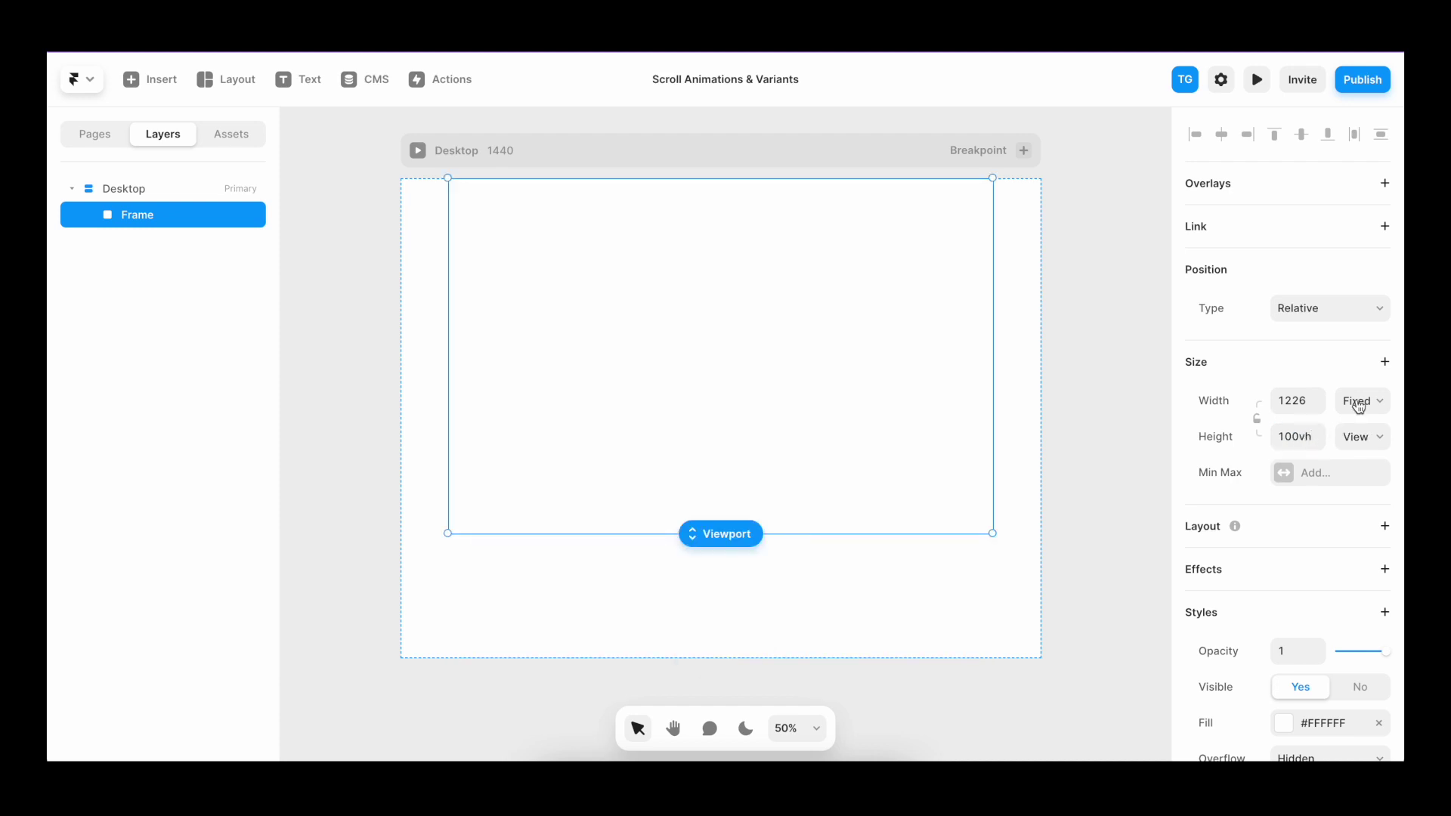
click(1362, 401)
click(1365, 437)
Cap the frame with a fixed 1200 px maximum width
click(1385, 363)
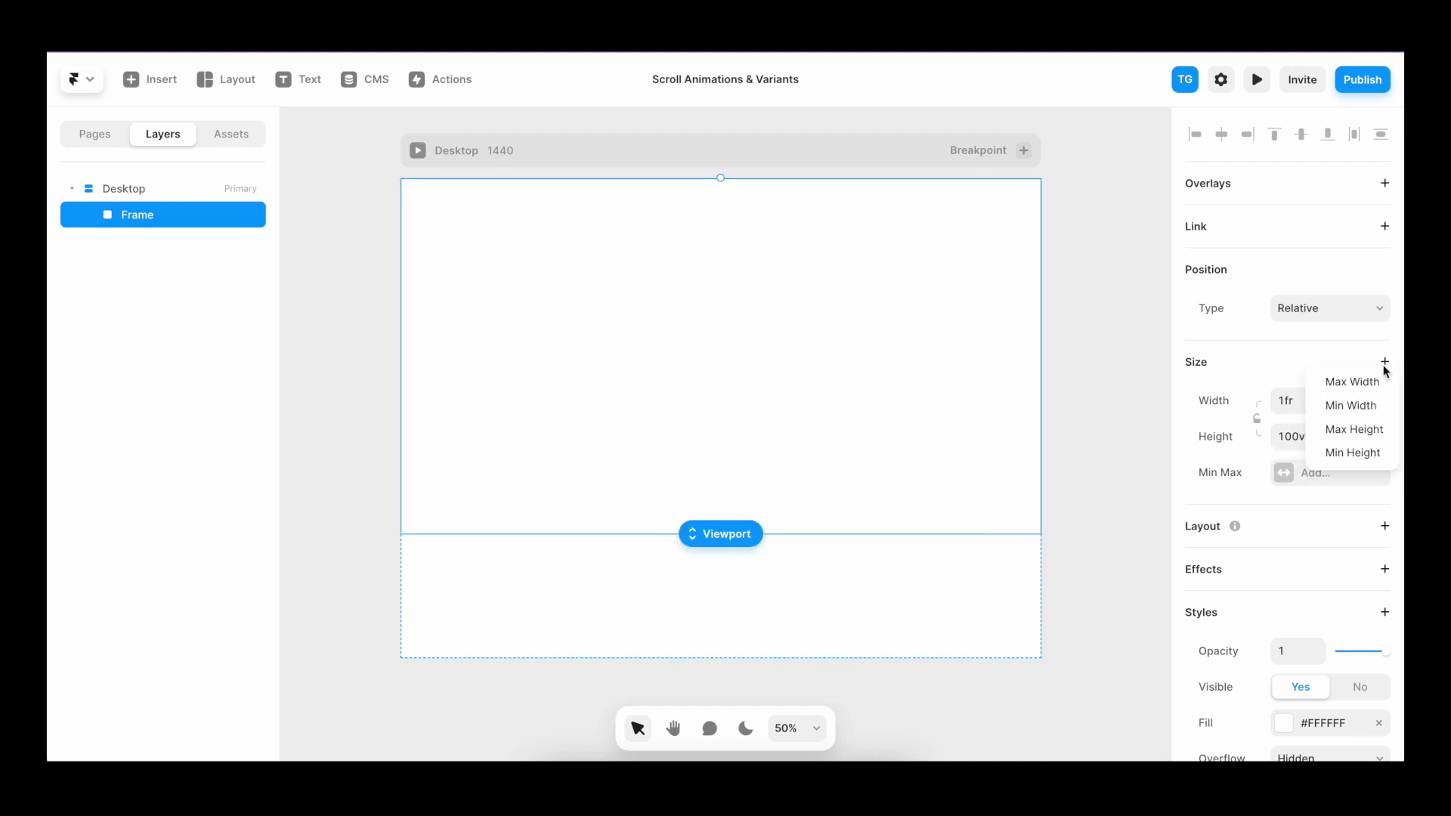
click(1377, 382)
click(1297, 471)
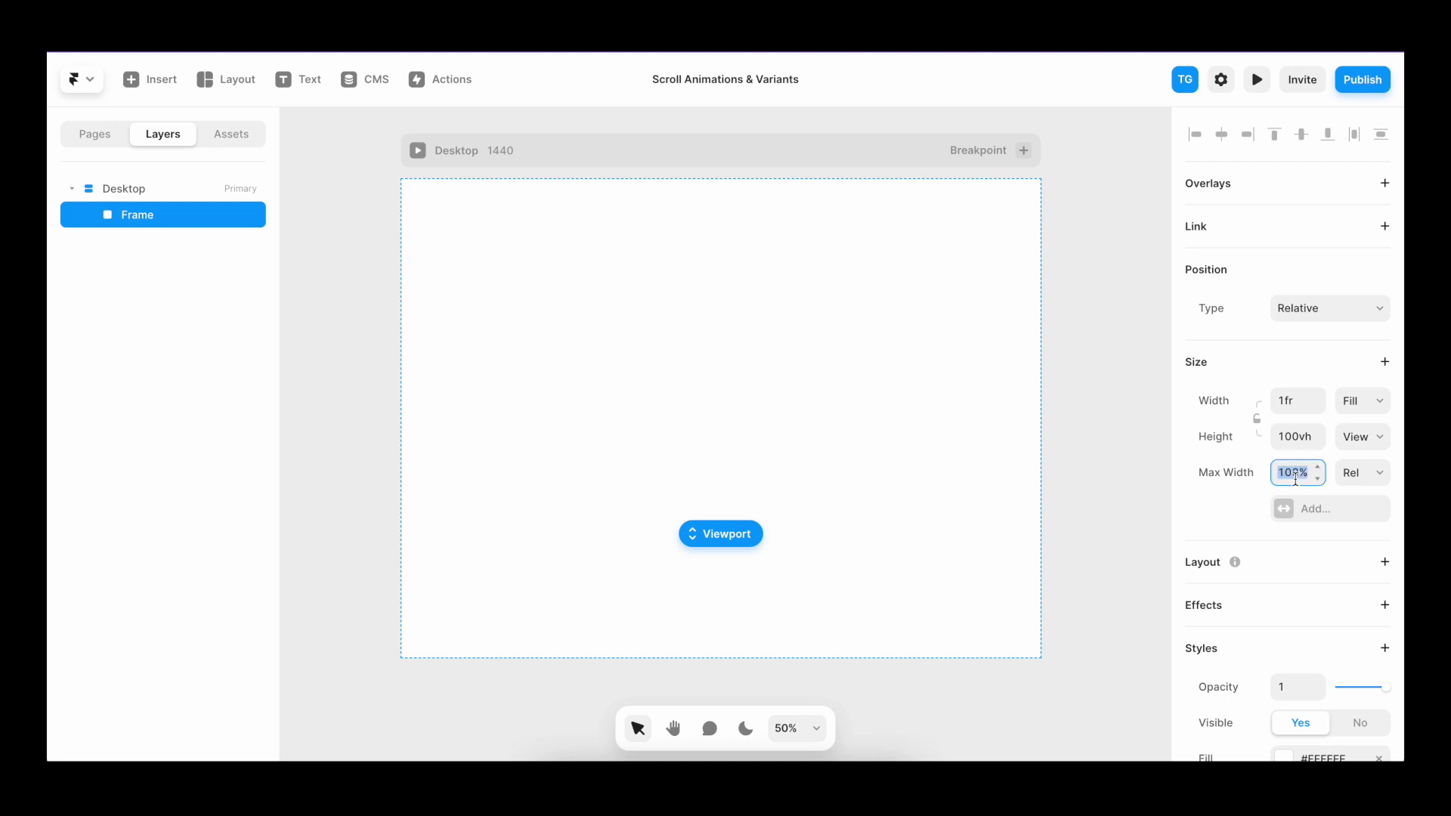
click(1312, 472)
key(BackSpace)
key(BackSpace)
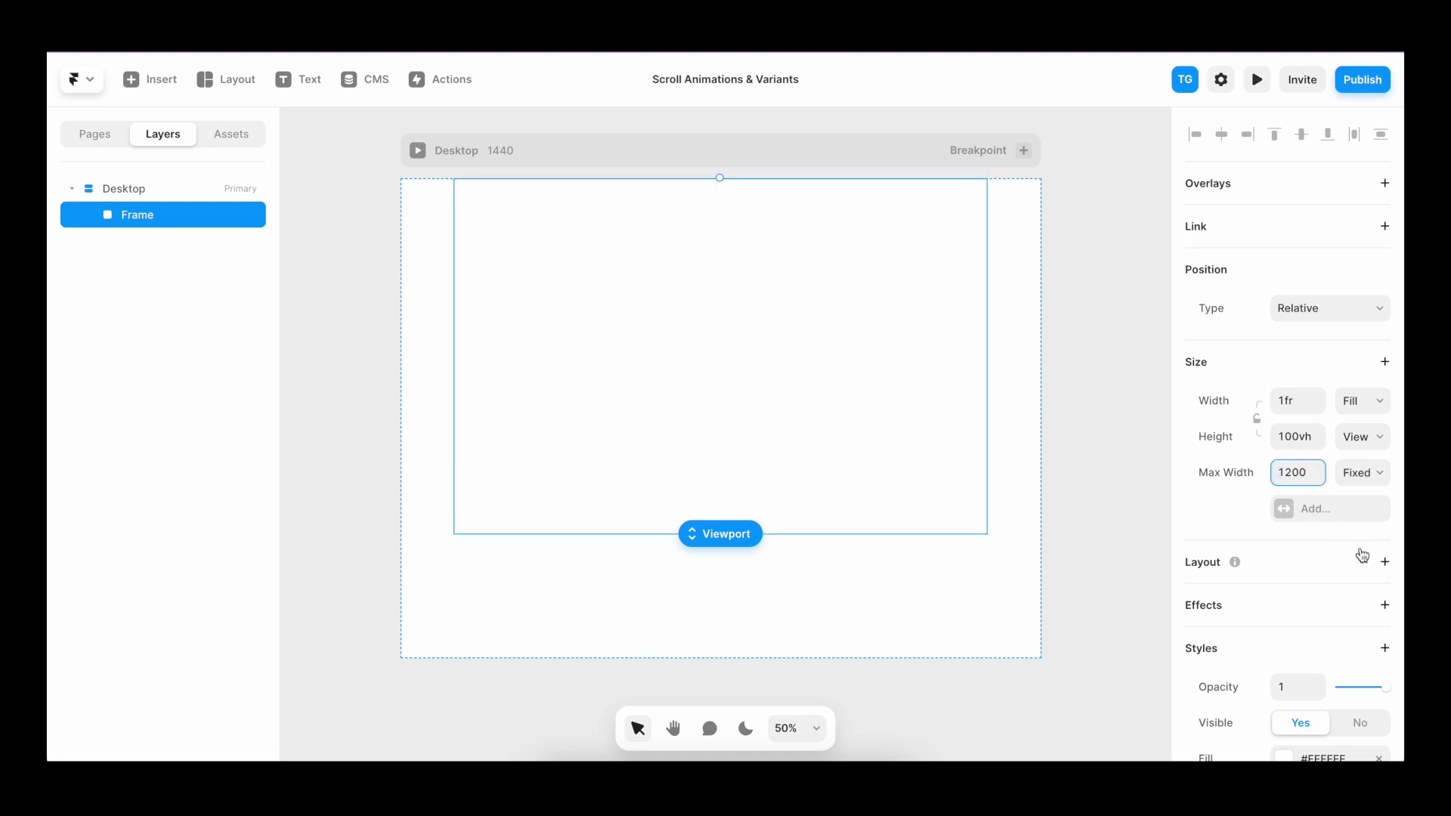
Give the frame a stack layout
click(1382, 563)
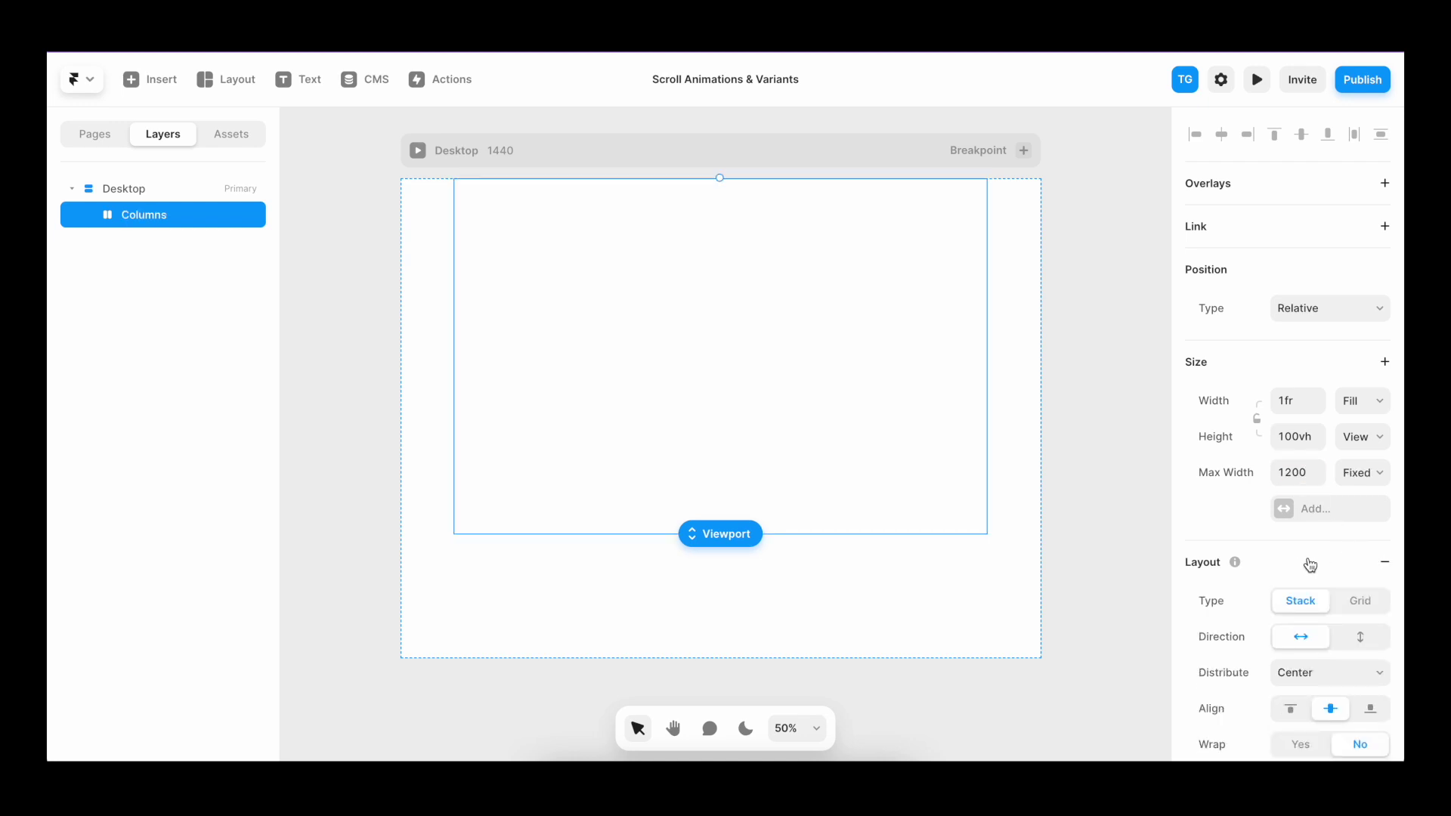
scroll(1310, 565, down, 1)
key(t)
scroll(864, 377, up, 1)
Add the heading text 'Scroll animation' at 160 px font size
click(724, 317)
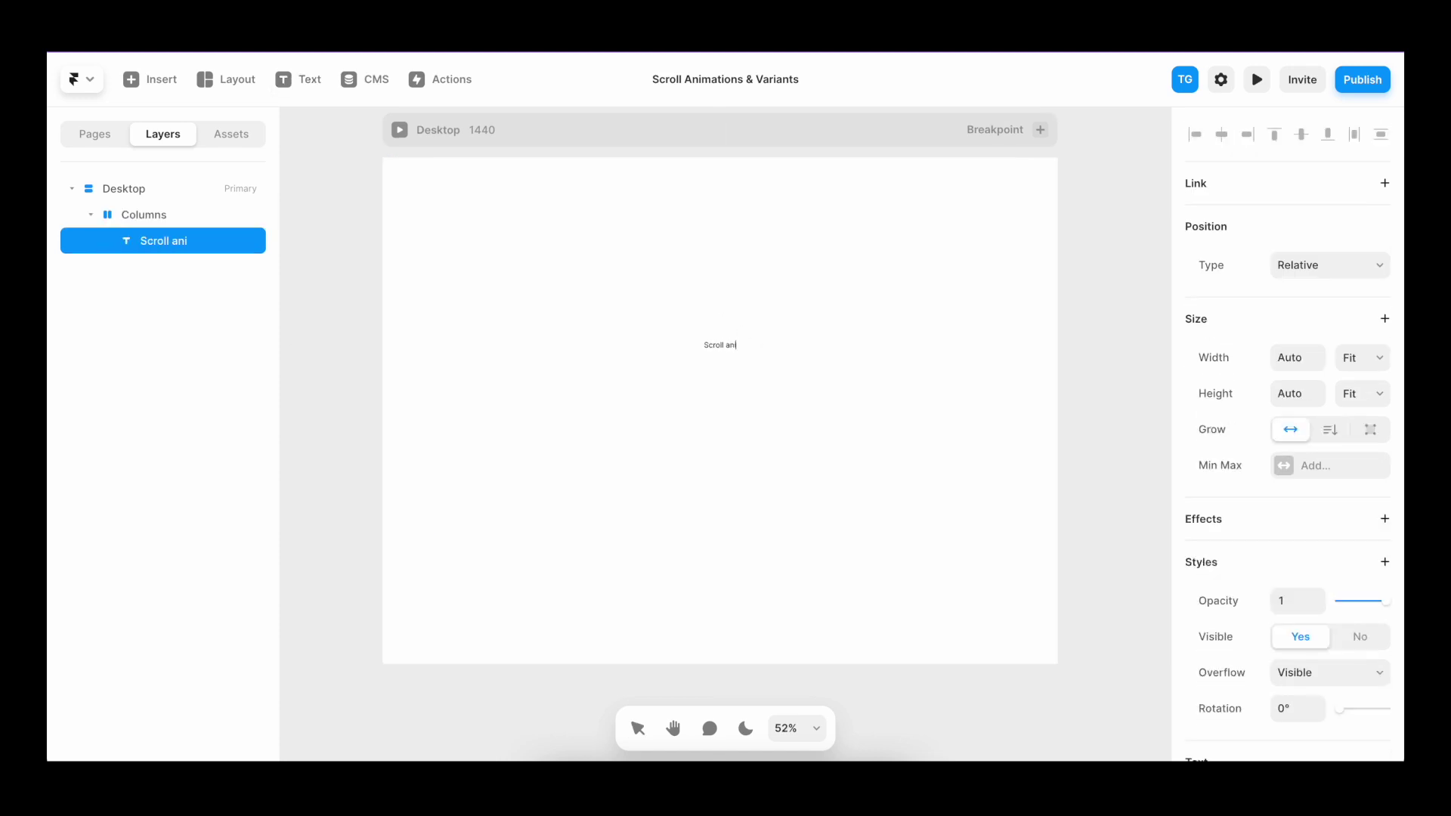
text(Scroll animation)
key(Escape)
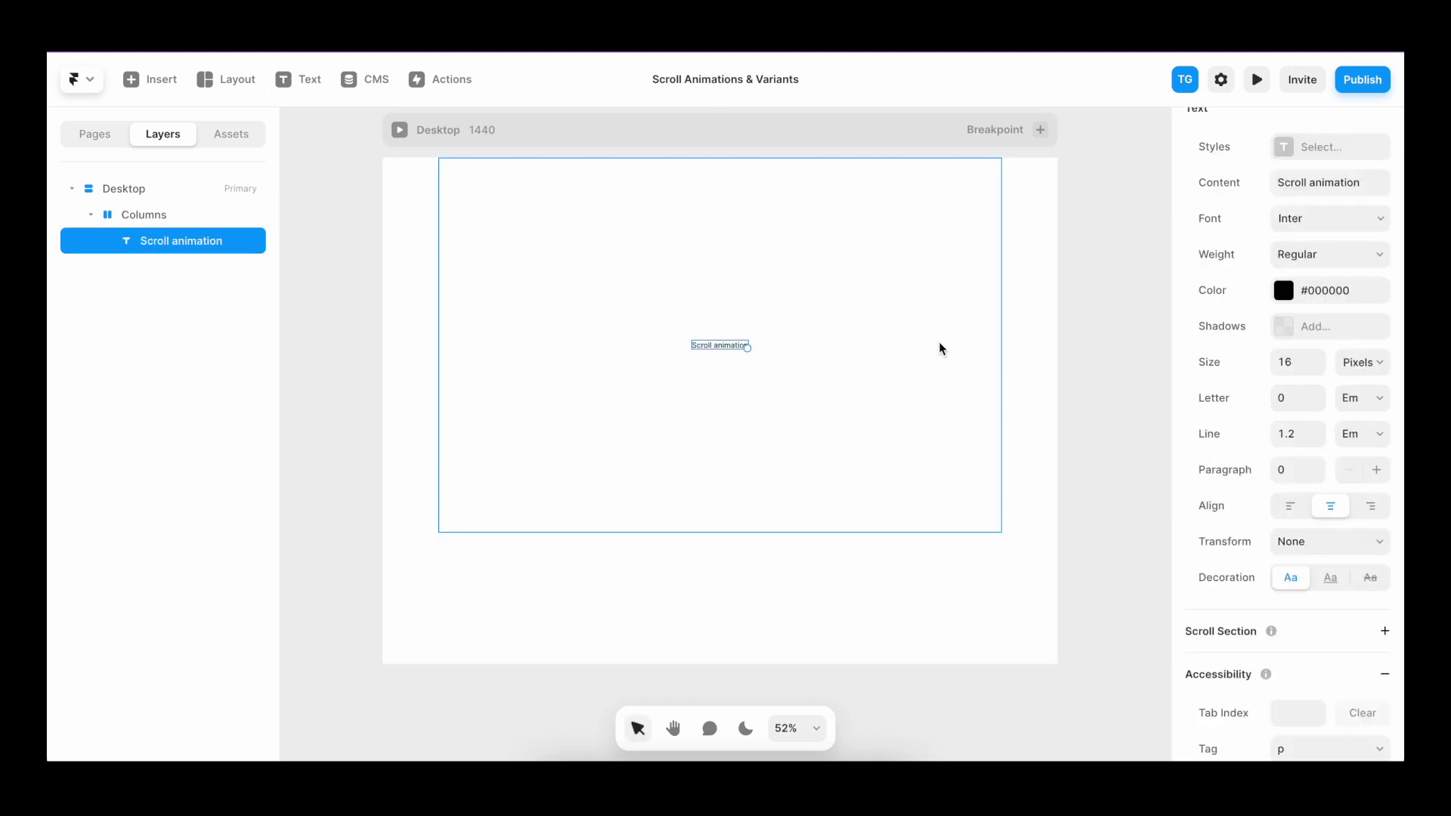
click(1289, 359)
text(160)
key(Return)
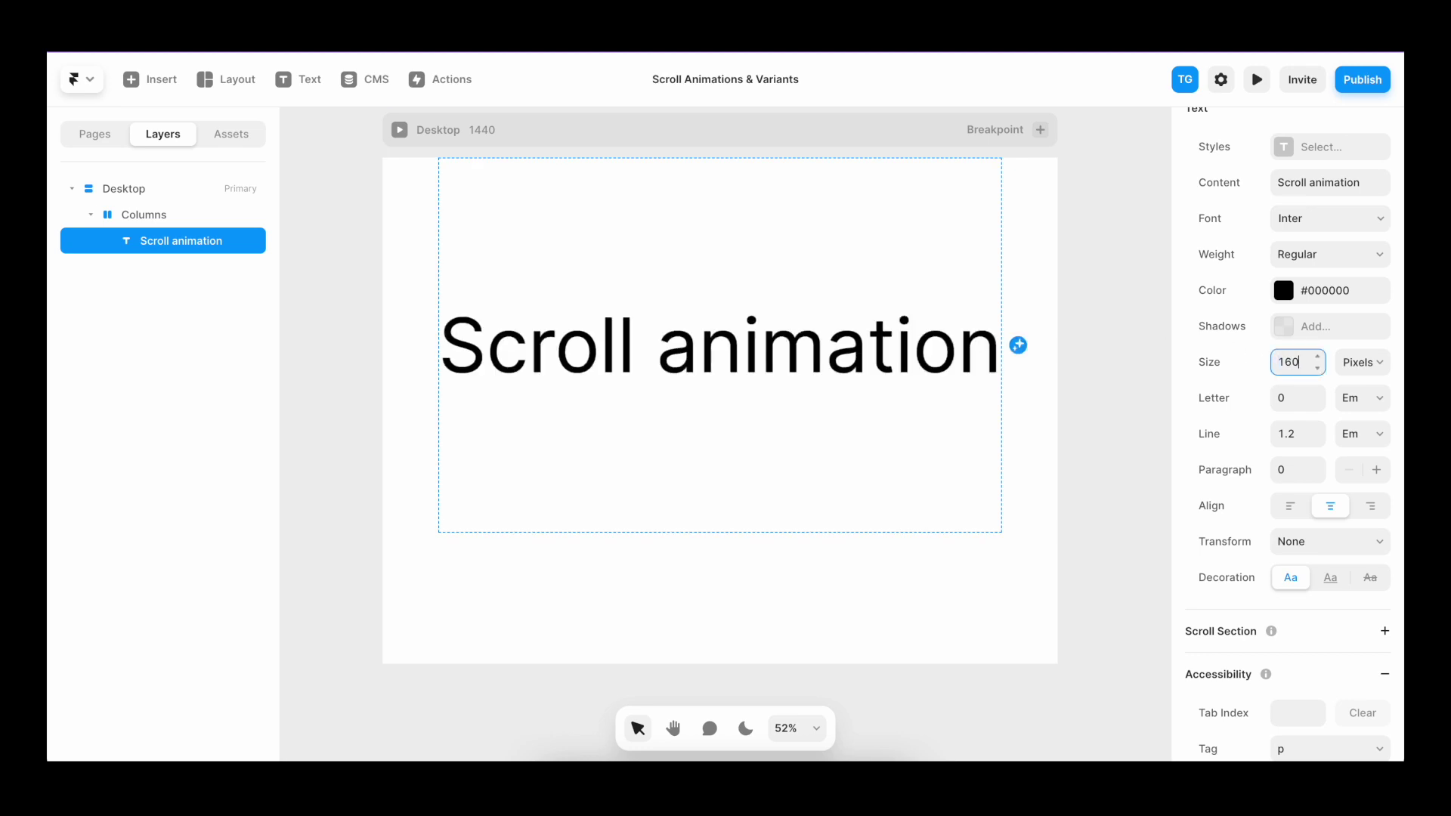
Make the heading Semibold and tighten its letter spacing to -0.05
click(1330, 255)
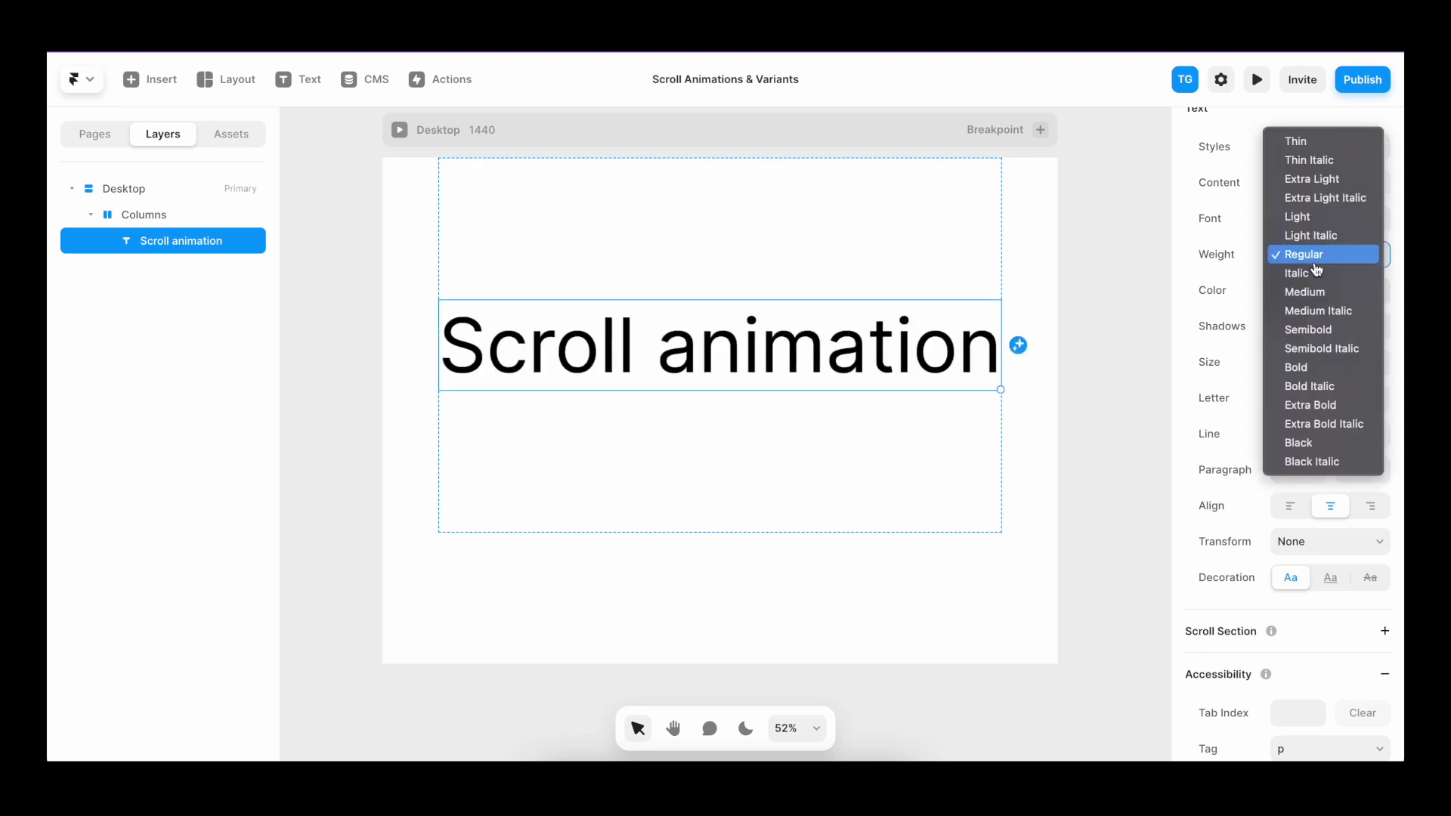
click(1308, 329)
click(1289, 397)
key(Down)
key(Down)
key(Down)
key(Down)
key(Down)
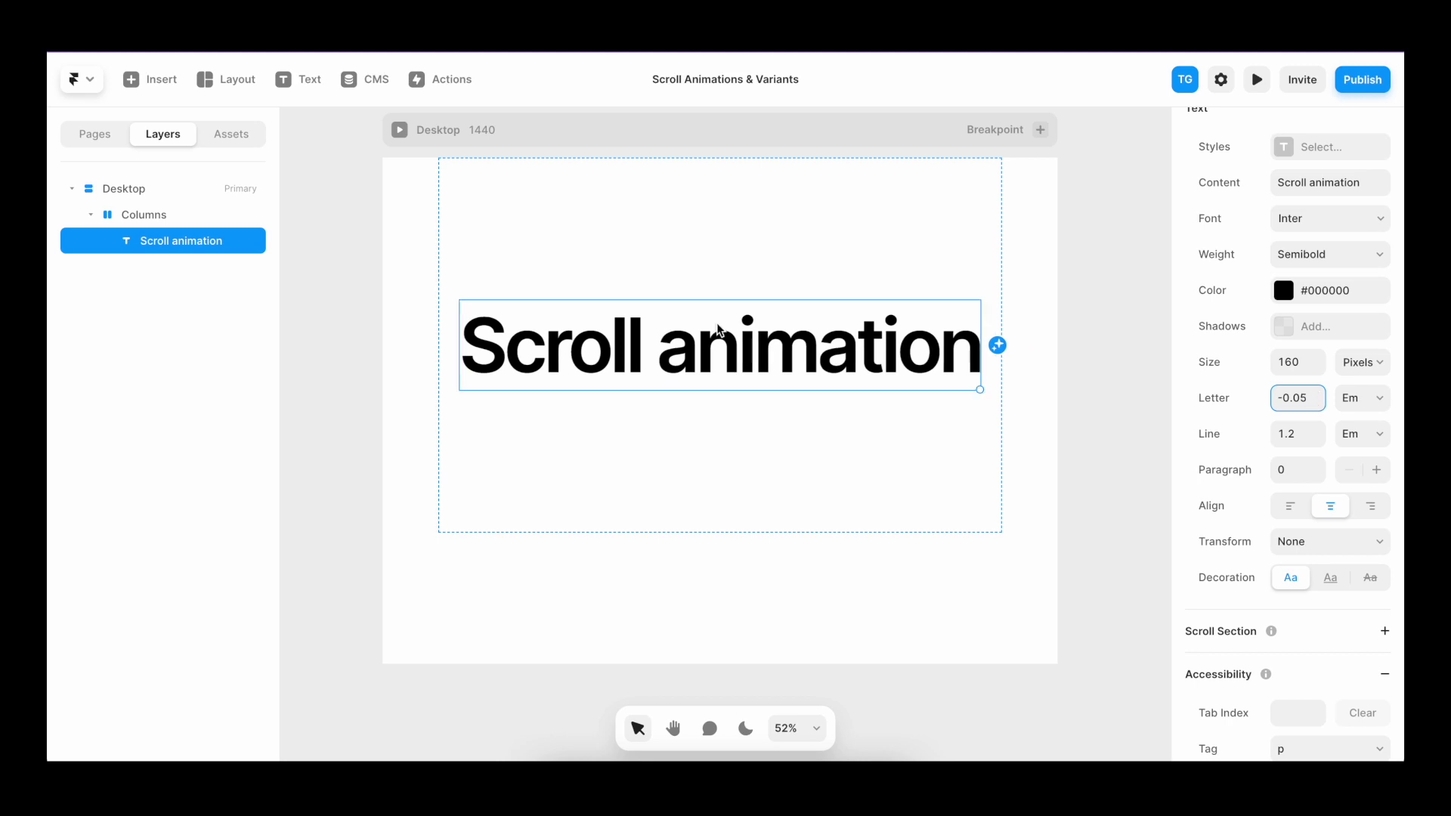
Break the heading onto two lines and set line height to 0.9
double_click(713, 325)
key(Left)
key(BackSpace)
key(Return)
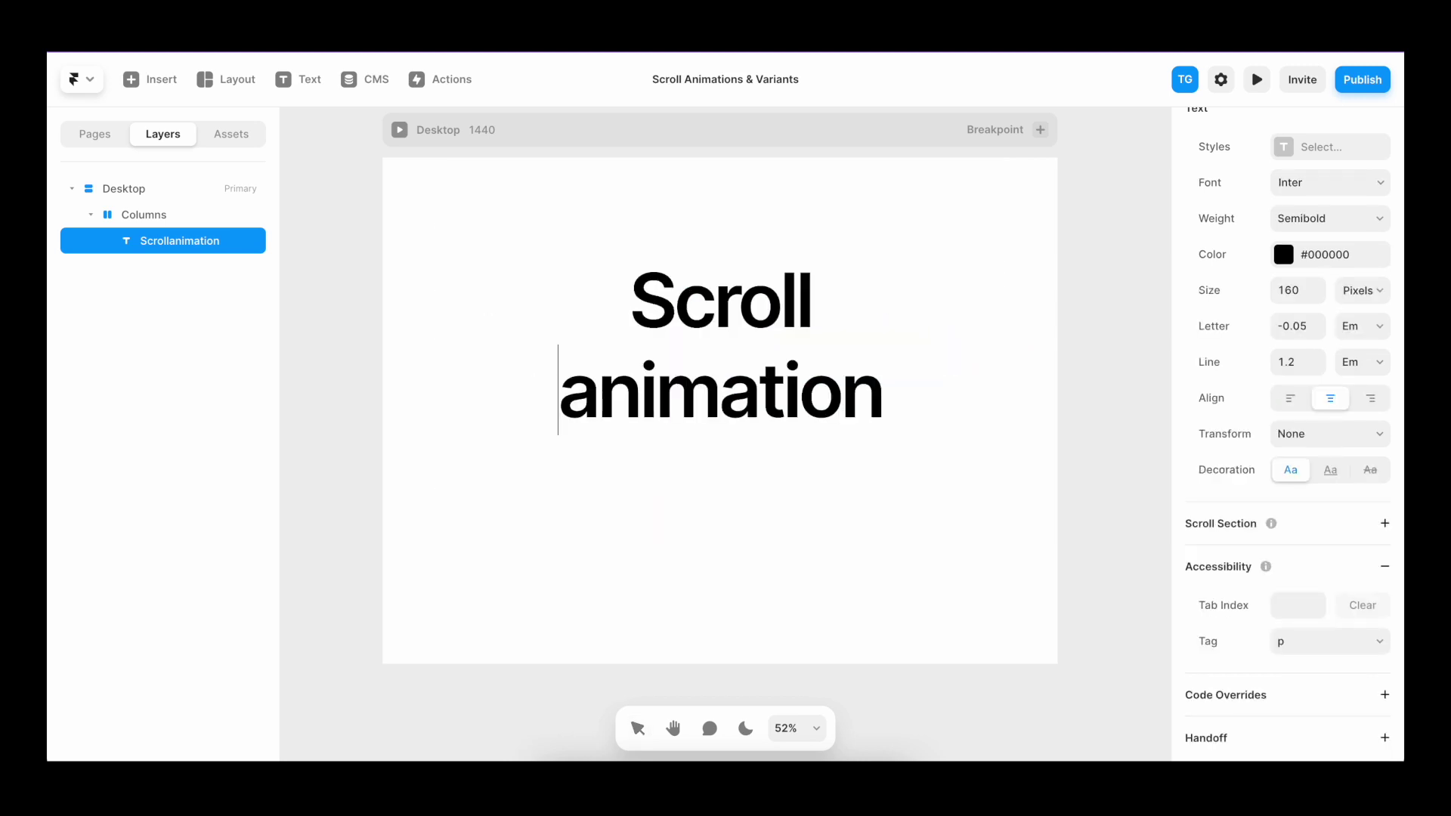
key(Escape)
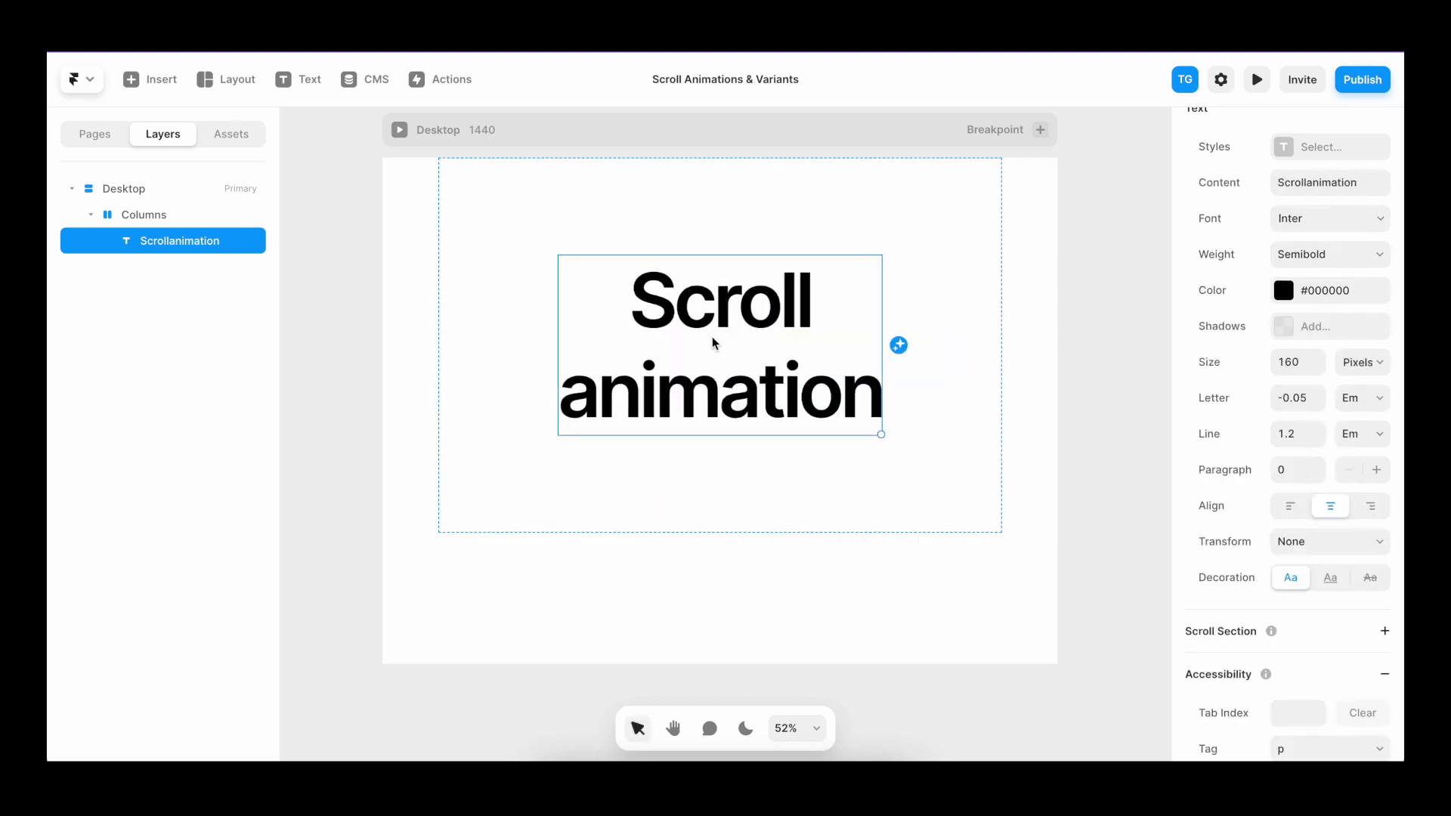
click(1285, 433)
text(0.9)
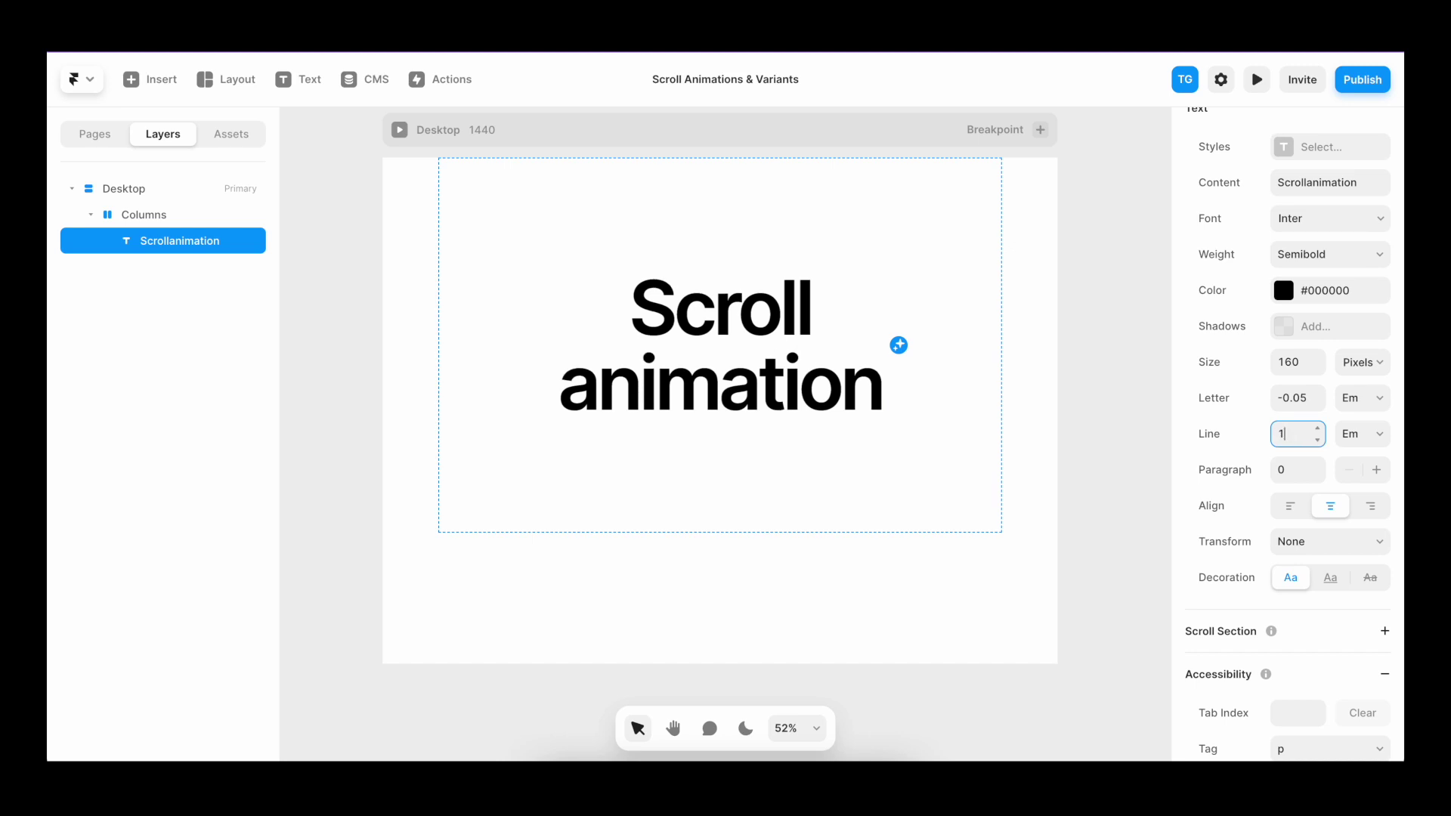
key(Escape)
Draw a 500 px square frame below the heading with 500 corner radius
key(f)
drag(612, 398, 893, 592)
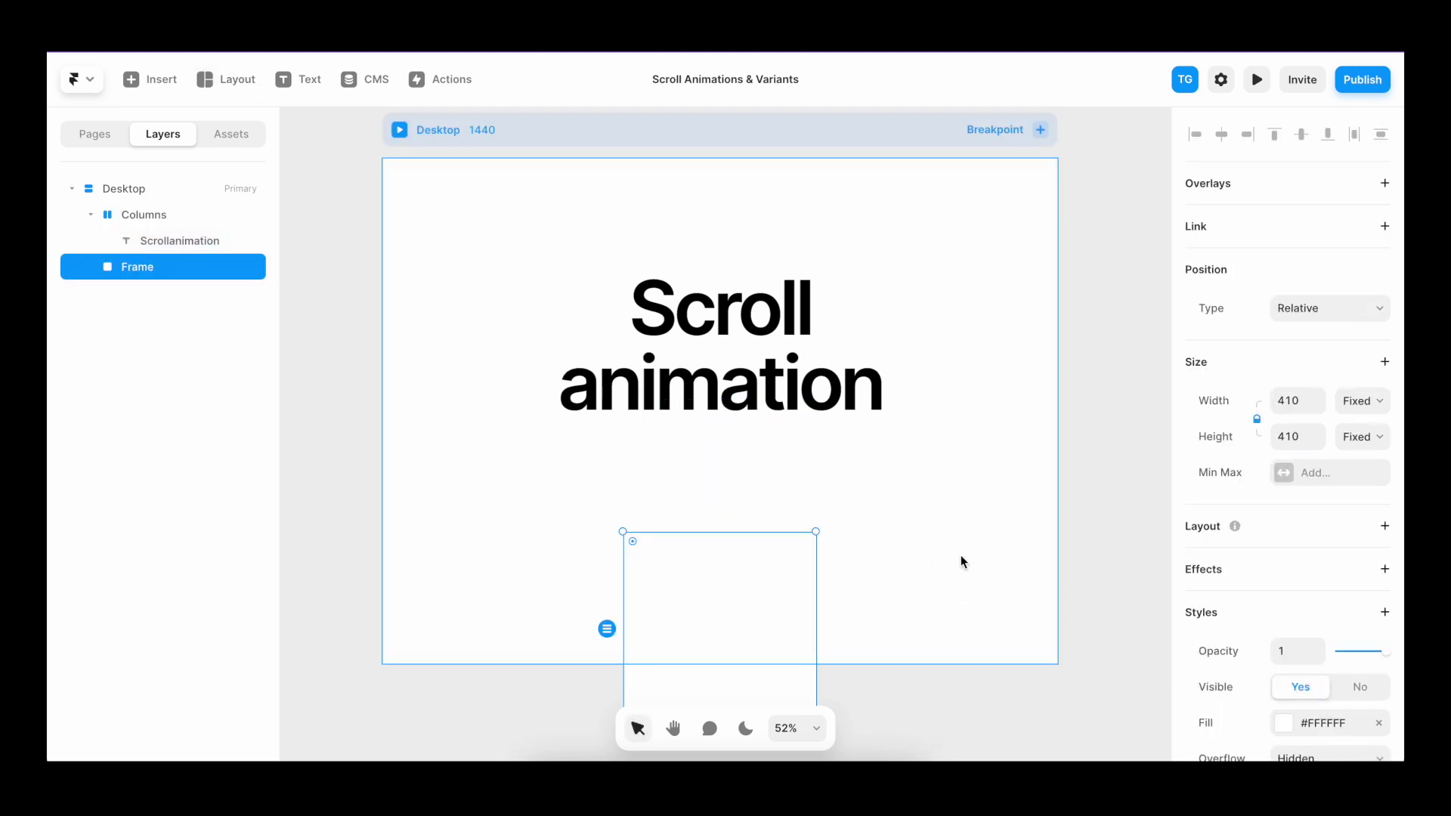
click(1294, 392)
text(500)
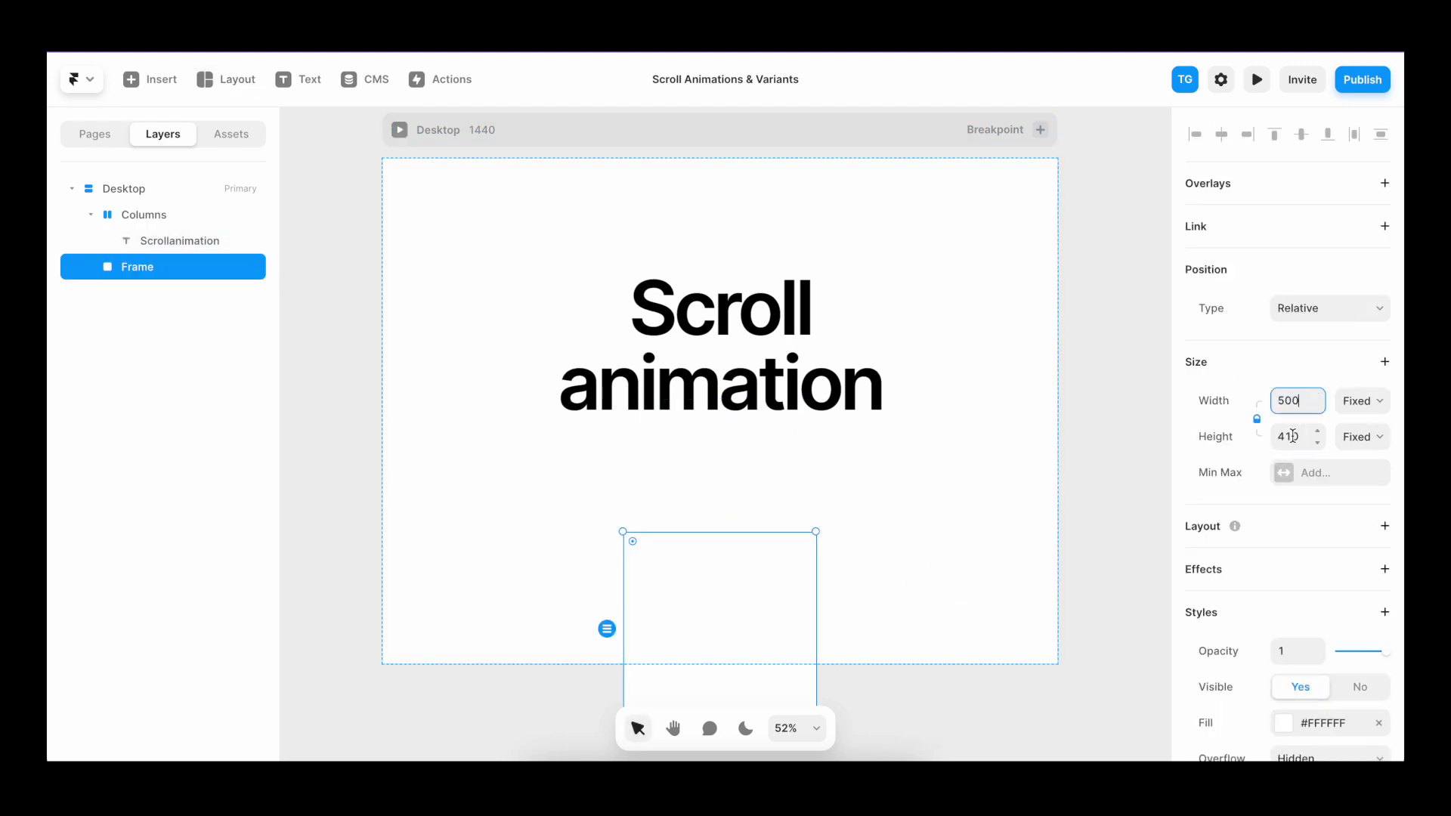
key(Return)
scroll(1285, 446, down, 5)
click(1289, 426)
text(500)
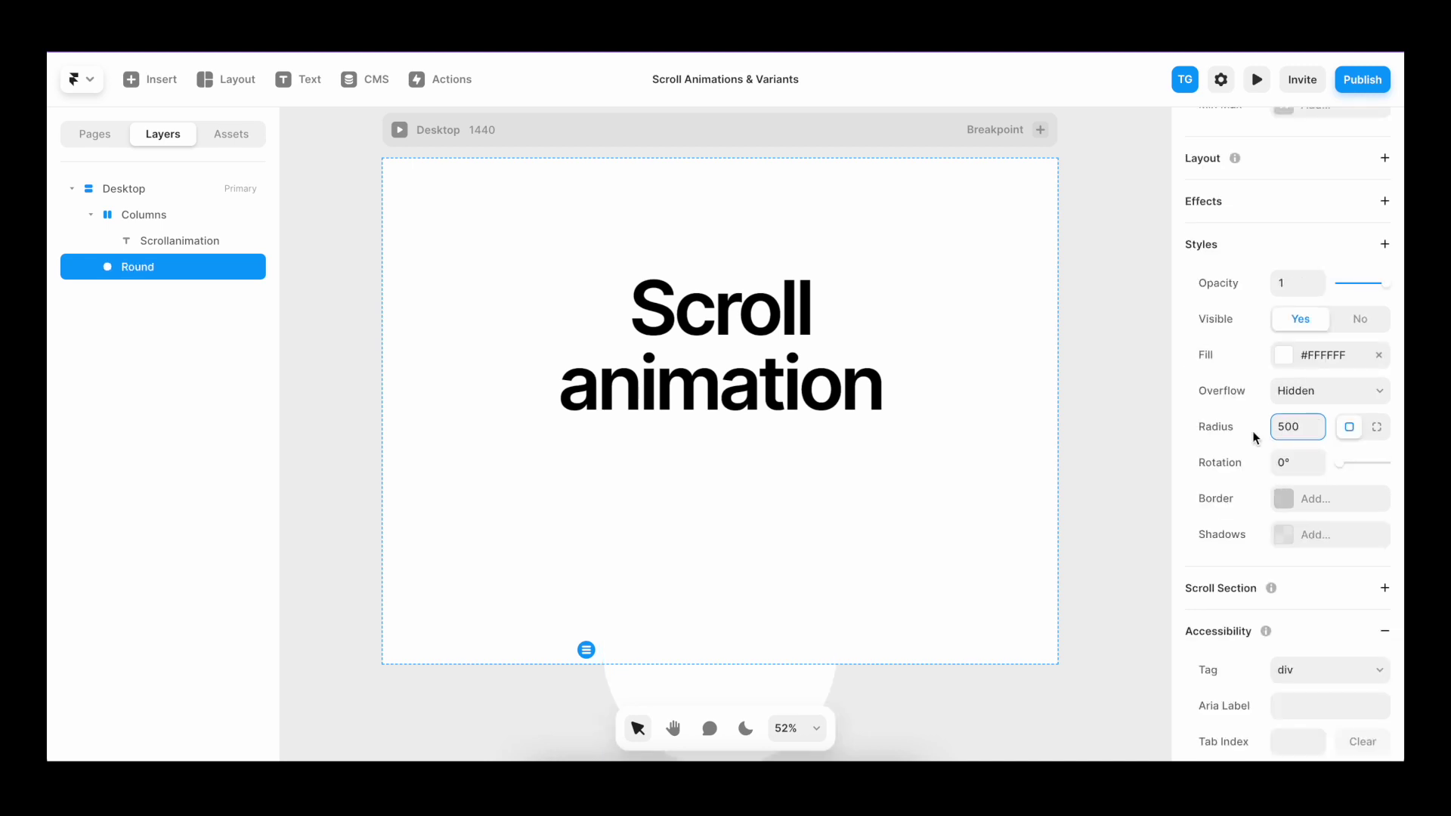
Fill the circle with the last image in the file list
click(1283, 355)
click(1123, 392)
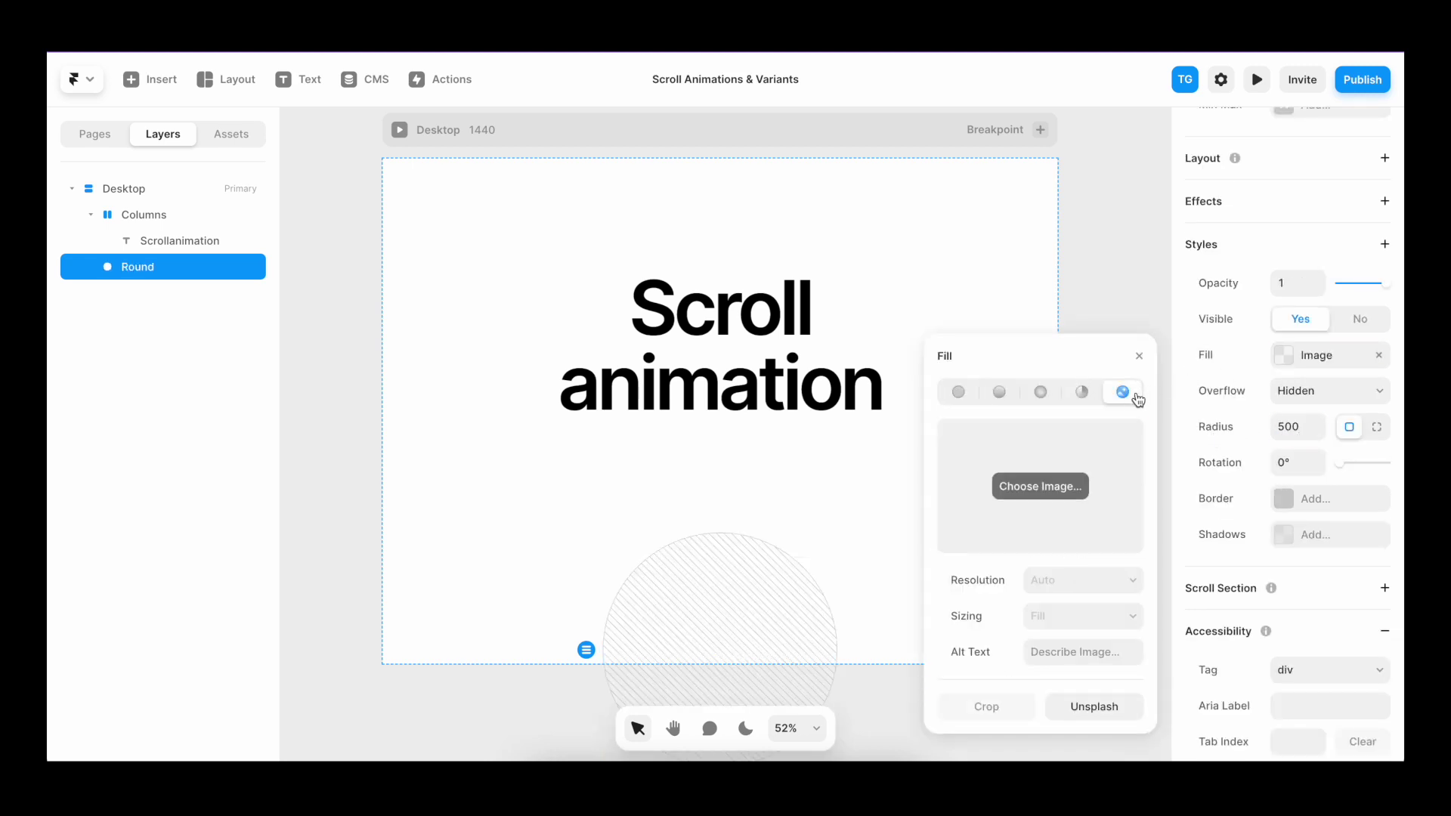
click(1074, 484)
key(Down)
key(Down)
key(Down)
key(Down)
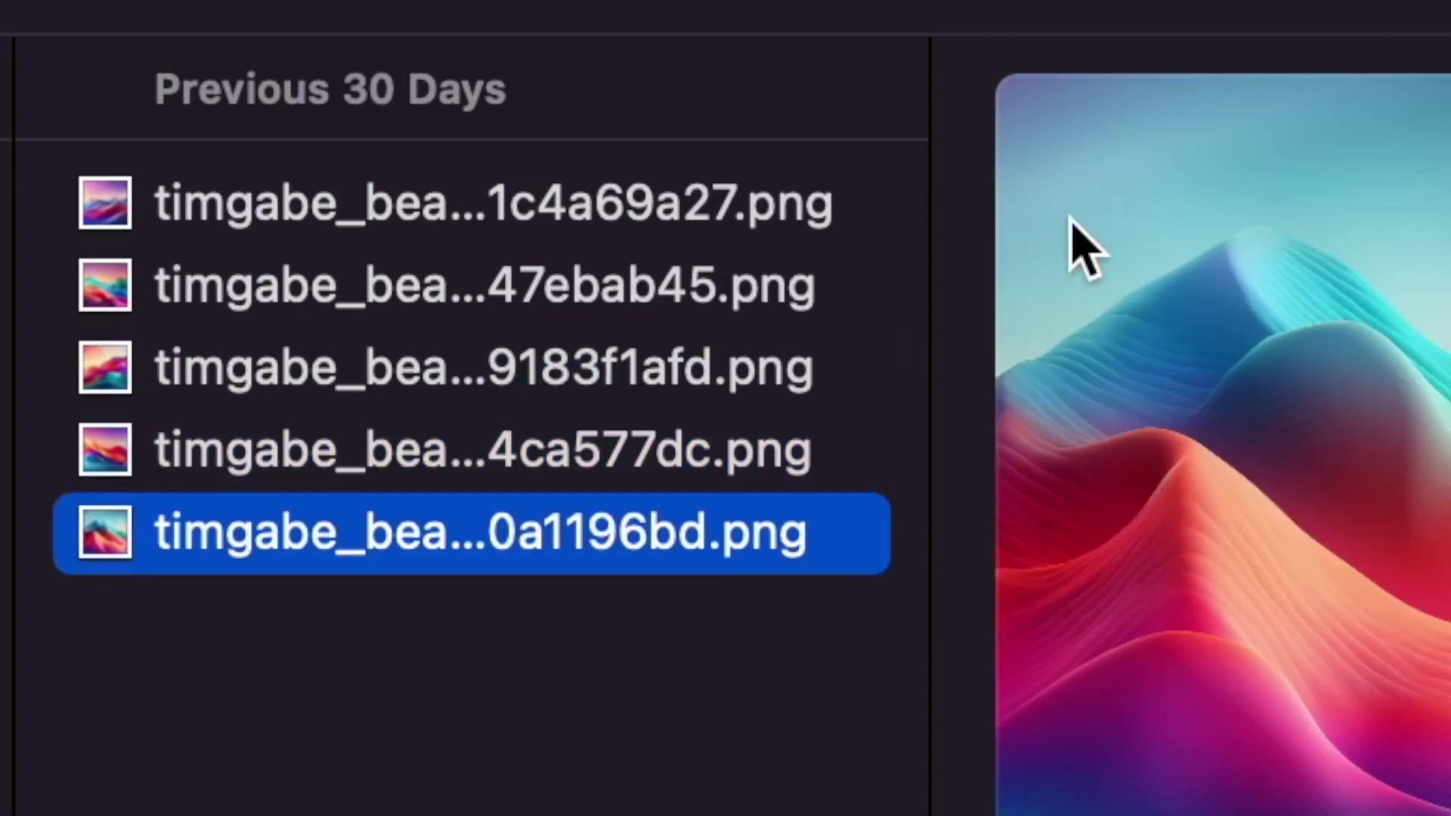
key(Return)
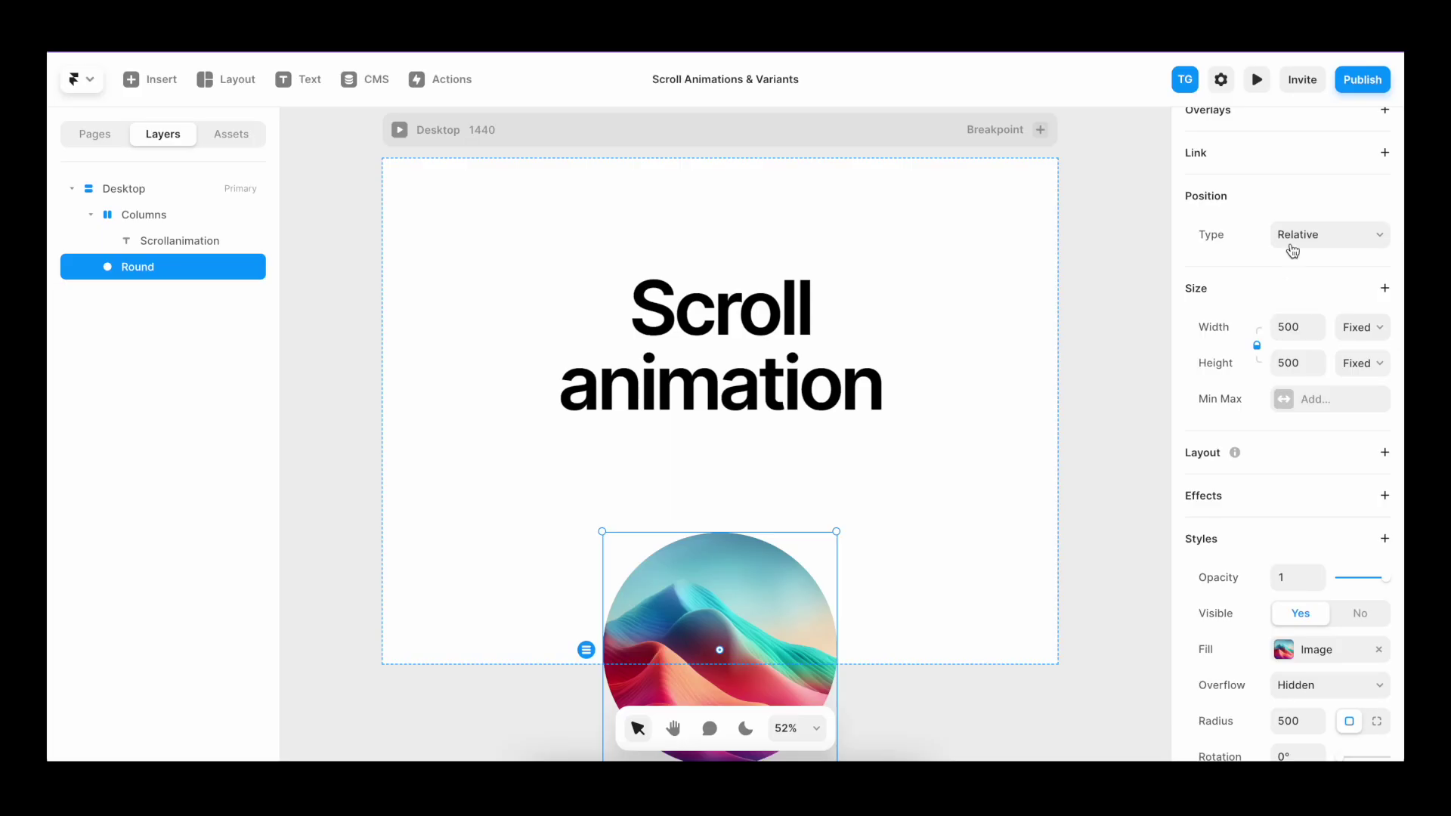
Position the Round circle absolutely above the title, set Lighten blending, and nudge it lower
click(1291, 236)
click(1293, 221)
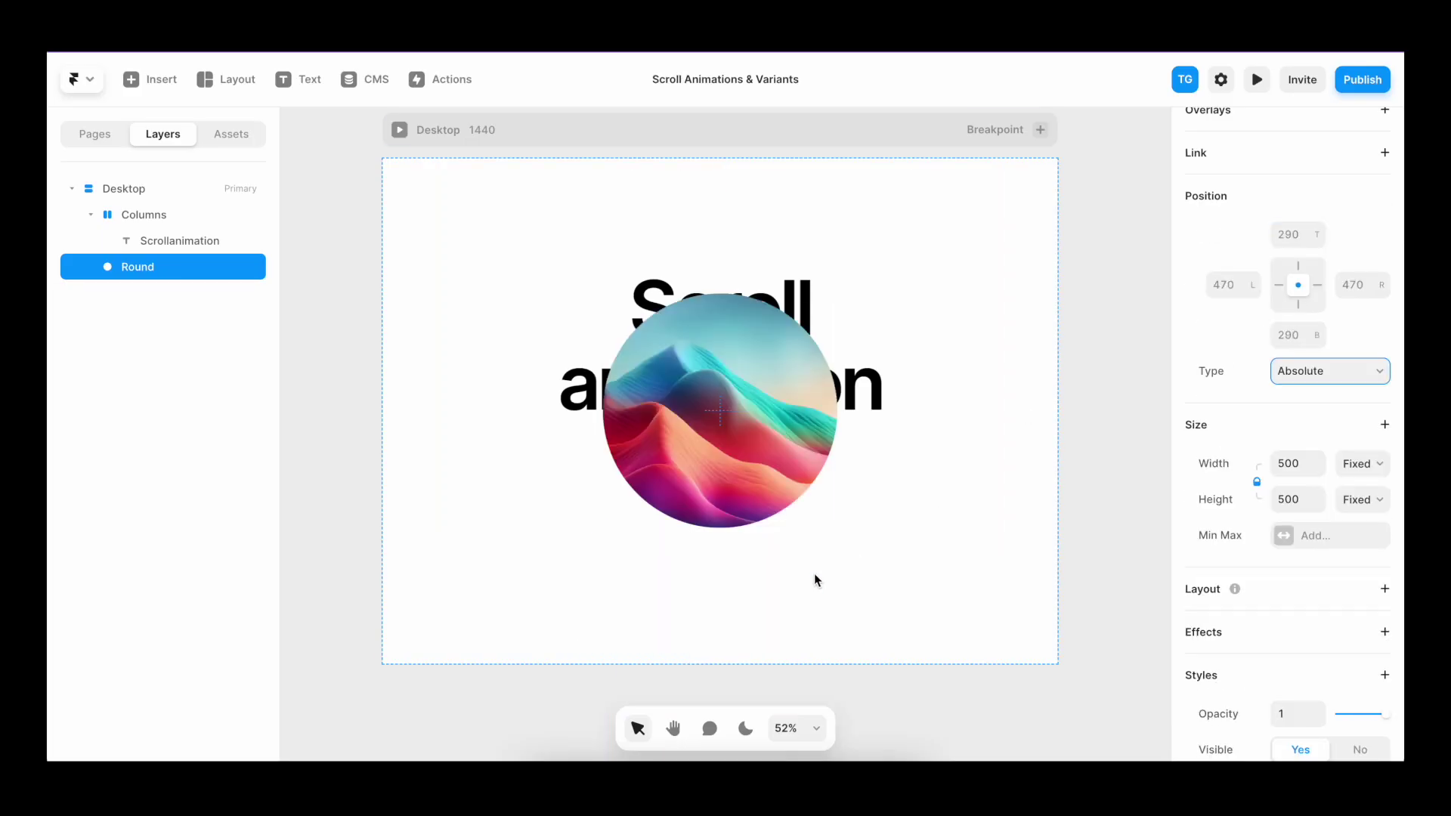
drag(151, 267, 174, 233)
click(1301, 624)
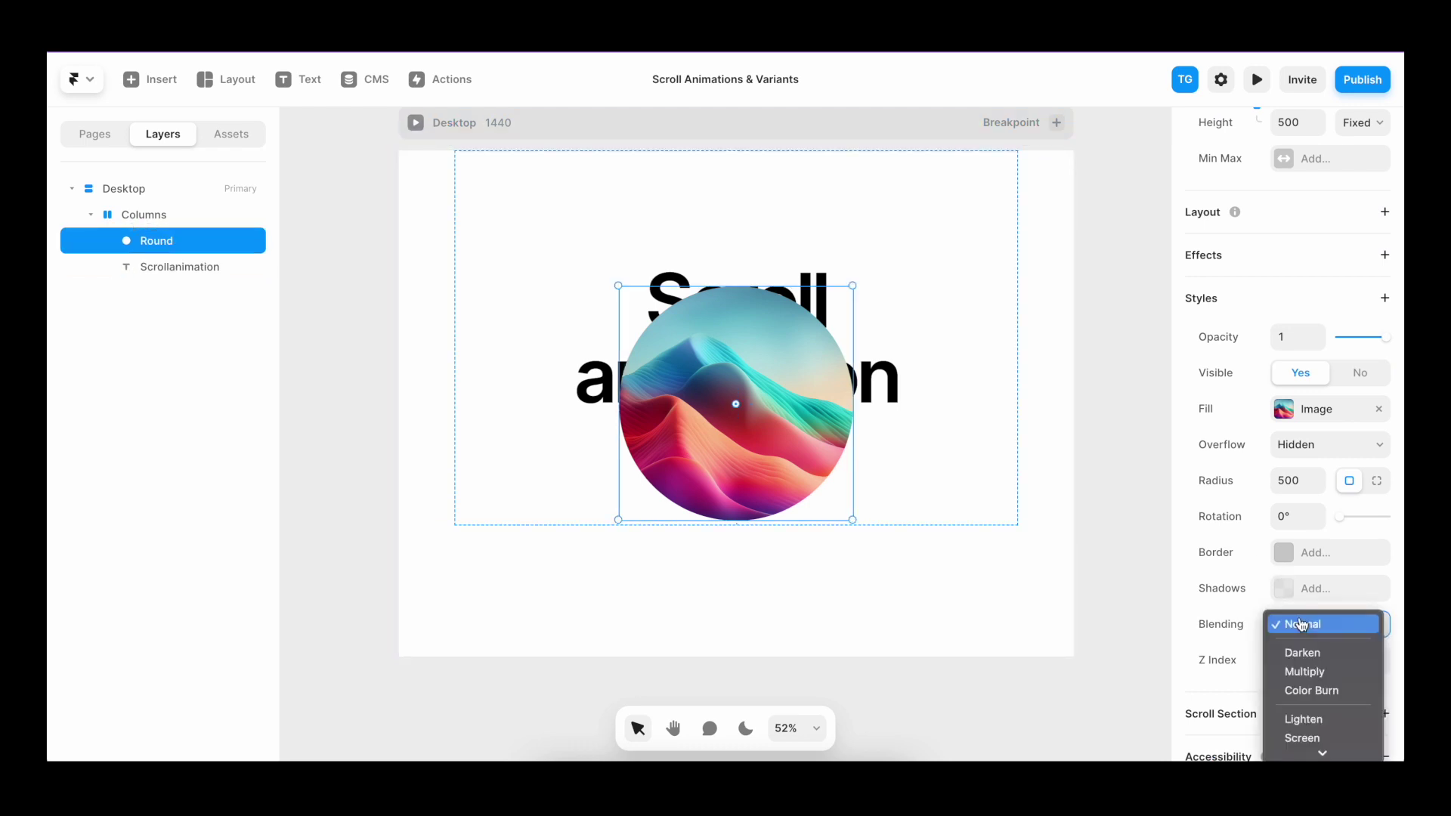
scroll(1304, 651, down, 2)
click(1304, 607)
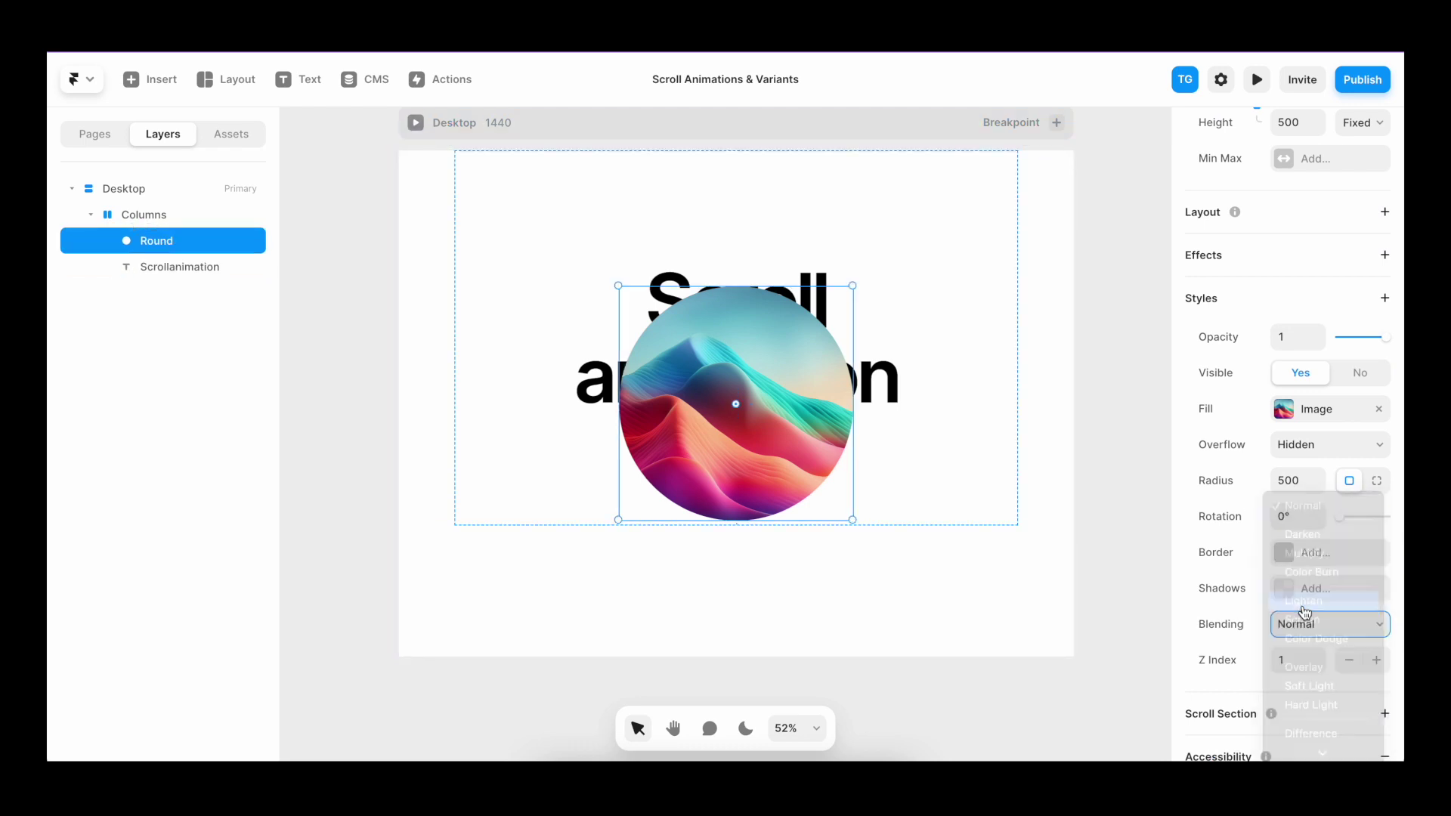
drag(775, 313, 775, 342)
click(499, 557)
Draw a wide frame below the title and make its width Fill
key(f)
drag(456, 525, 1025, 657)
click(1385, 527)
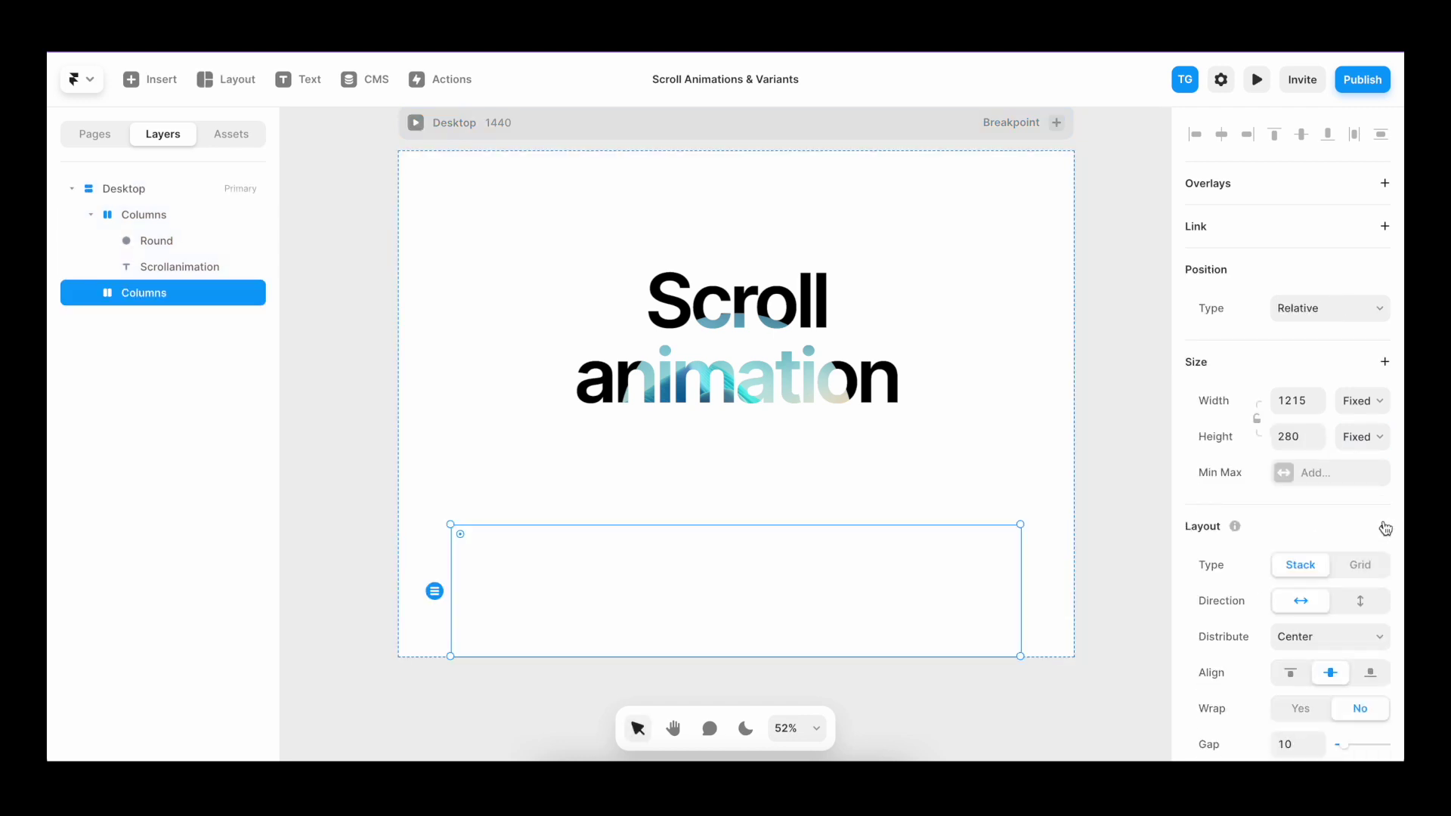
click(1361, 408)
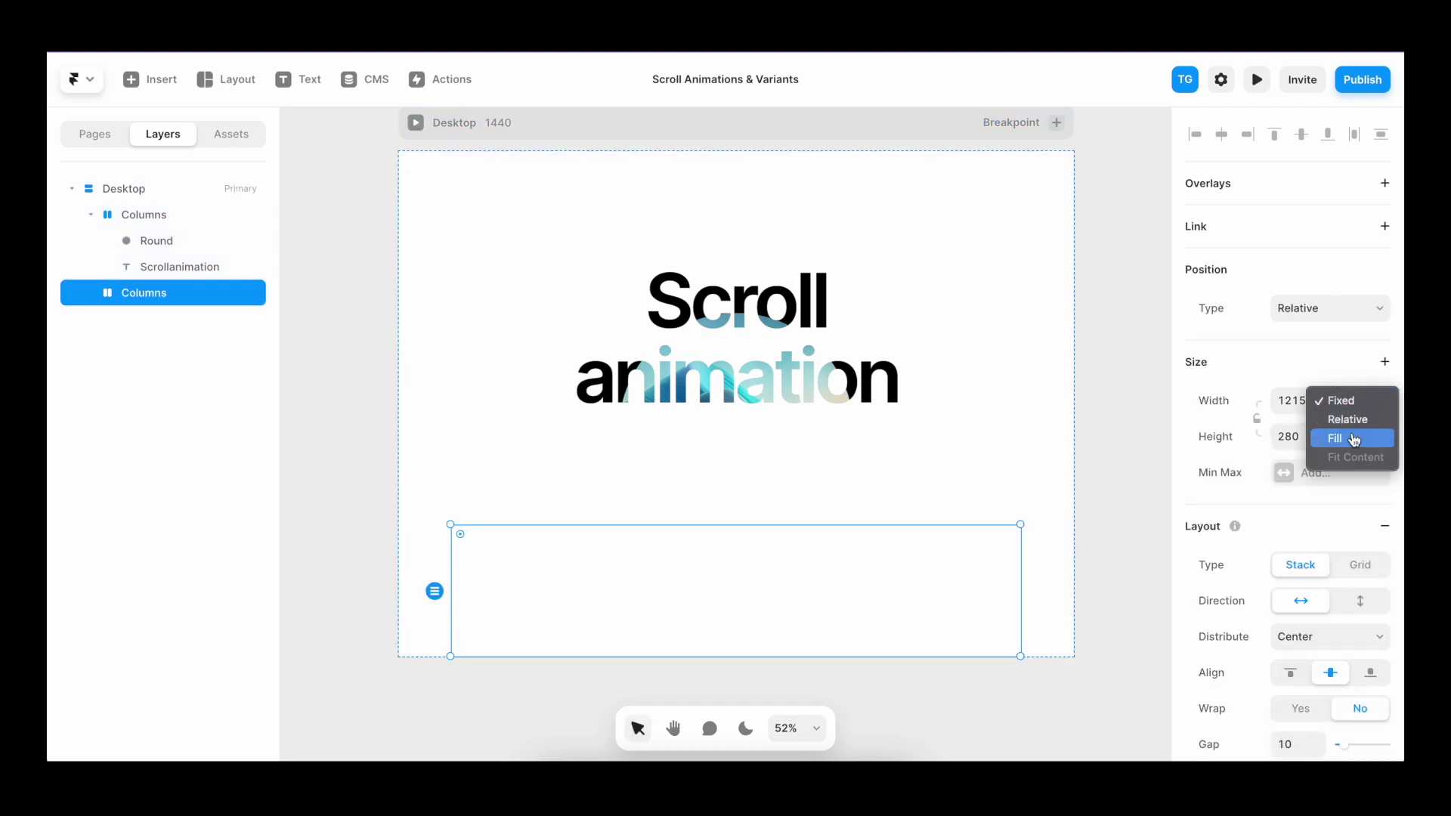
click(1349, 434)
Give the new frame a 1200px max width and 2000 height
click(1384, 362)
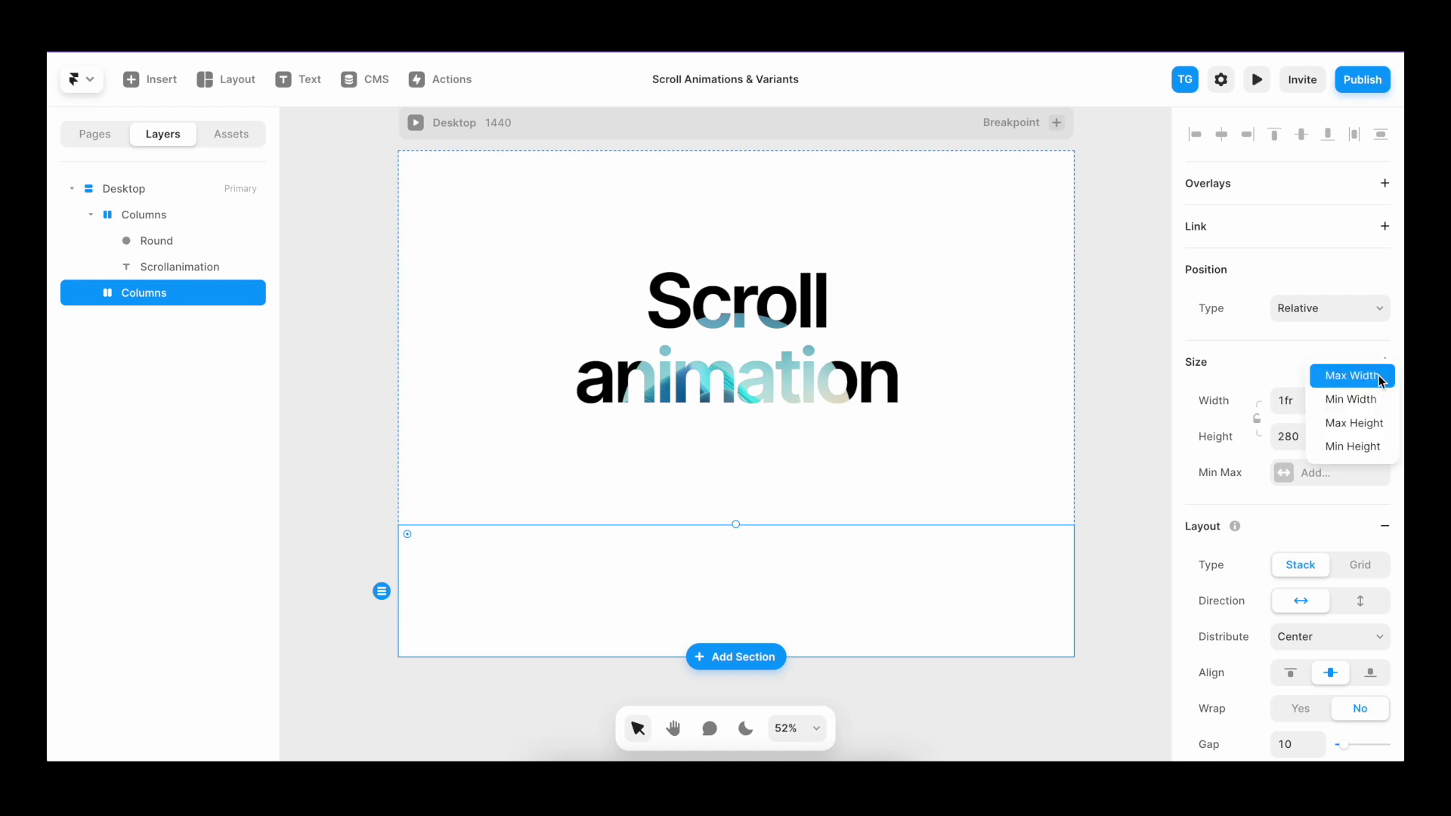
click(1380, 385)
text(12)
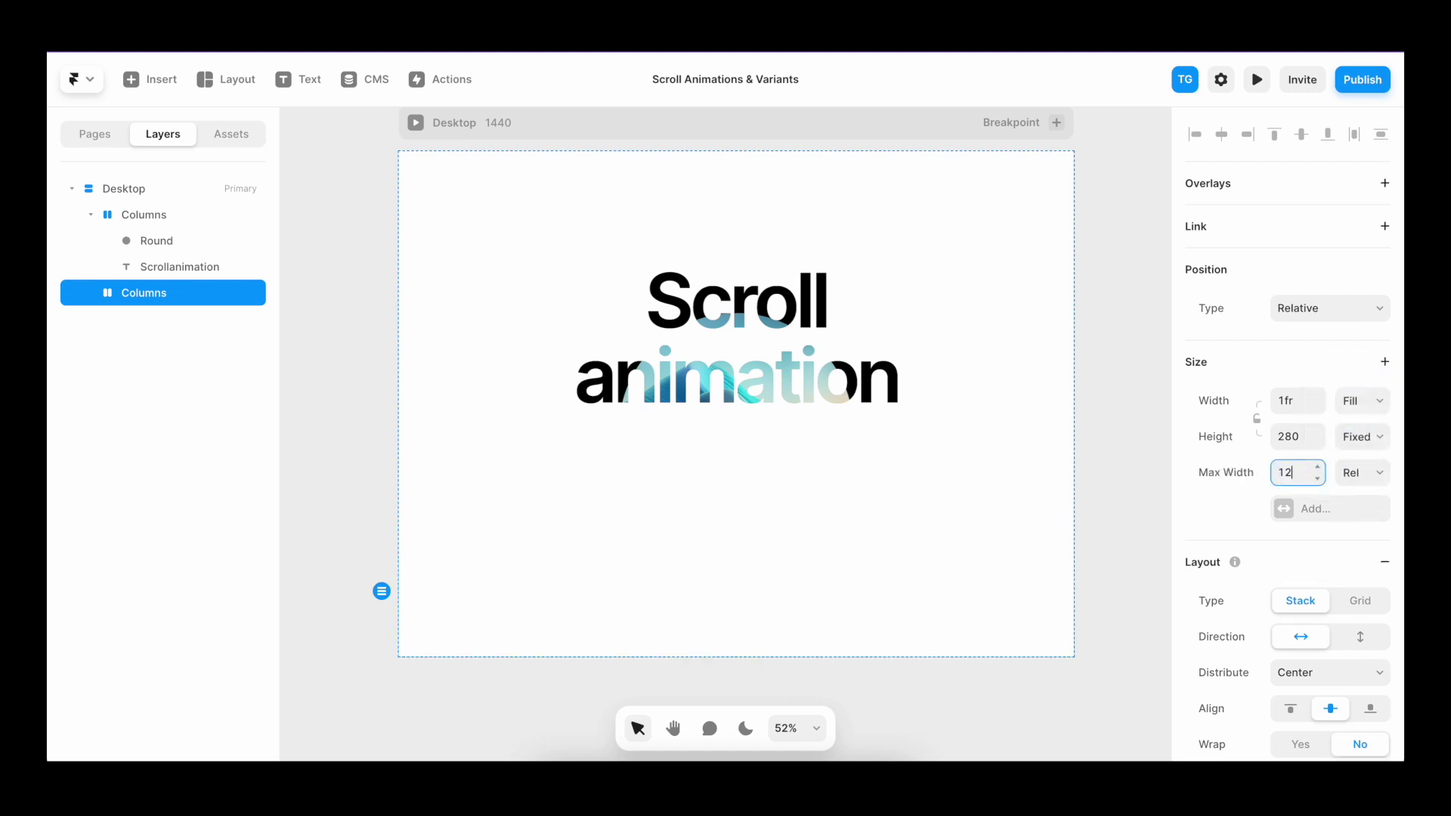
text(00px)
key(Return)
click(1281, 445)
text(2)
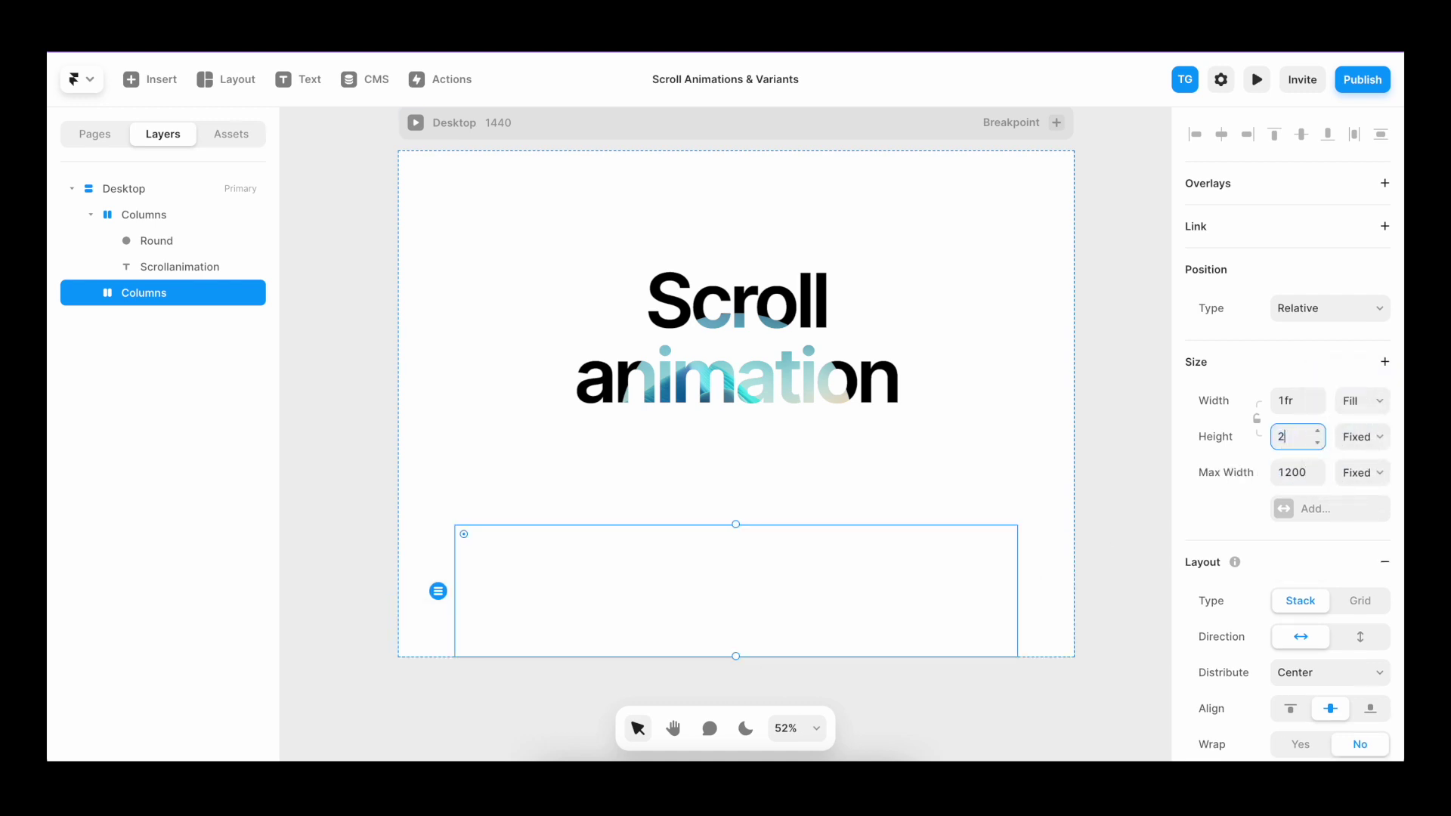
text(000)
key(Return)
Set the Desktop page height to Fit Content
click(892, 168)
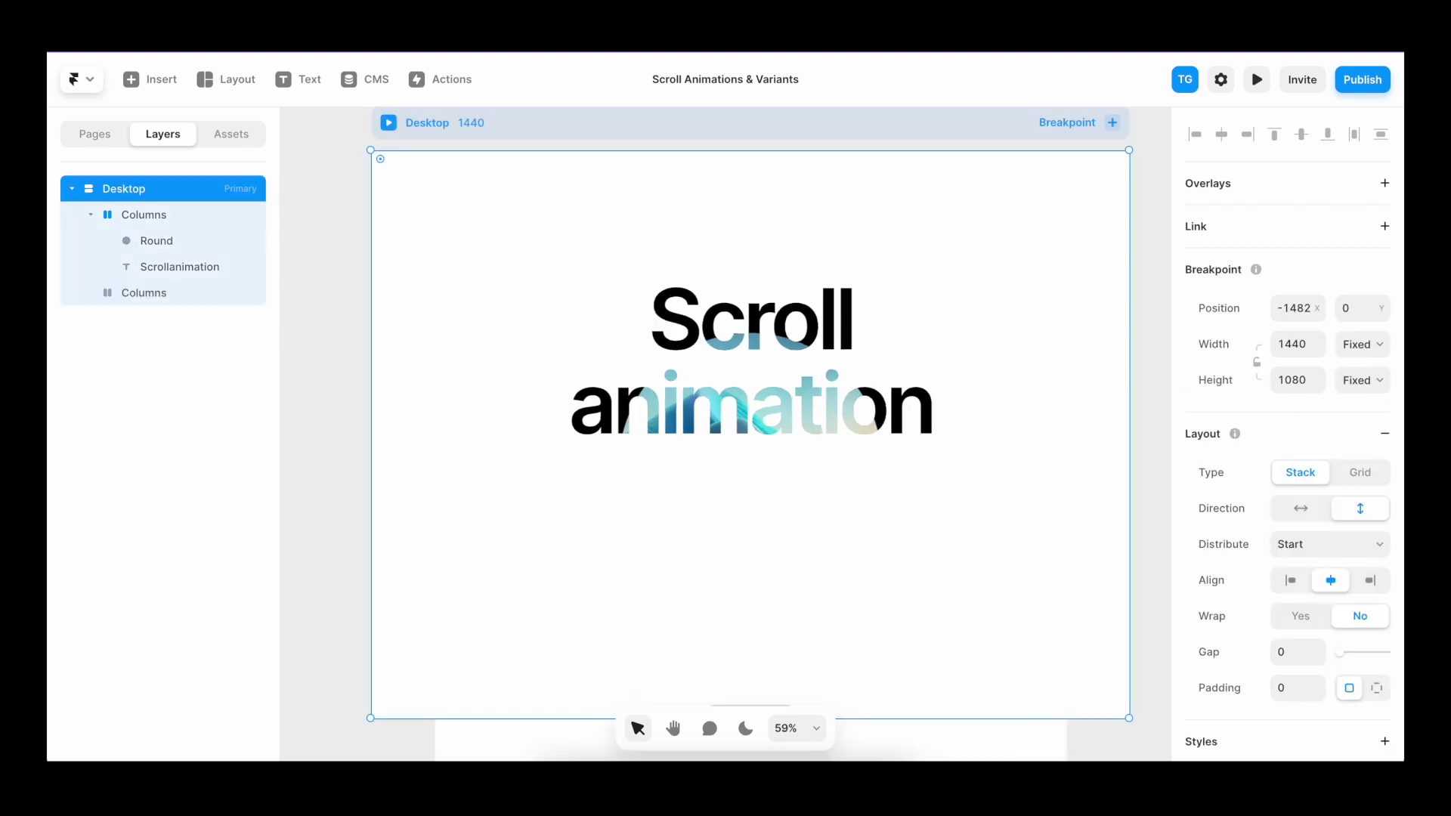
click(1363, 380)
click(1354, 435)
scroll(1026, 390, down, 5)
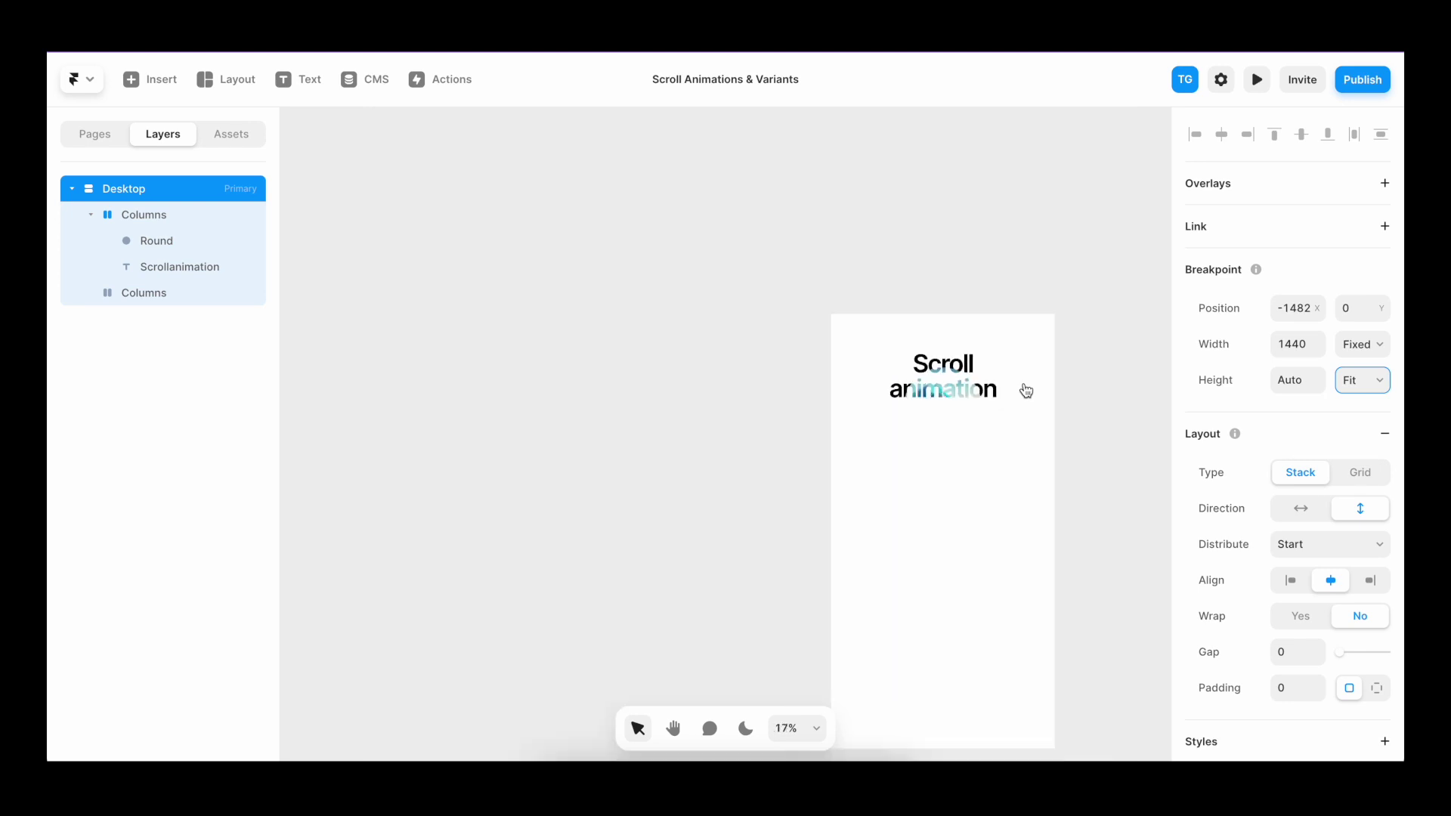
scroll(1020, 382, right, 2)
scroll(955, 314, up, 3)
scroll(955, 314, right, 1)
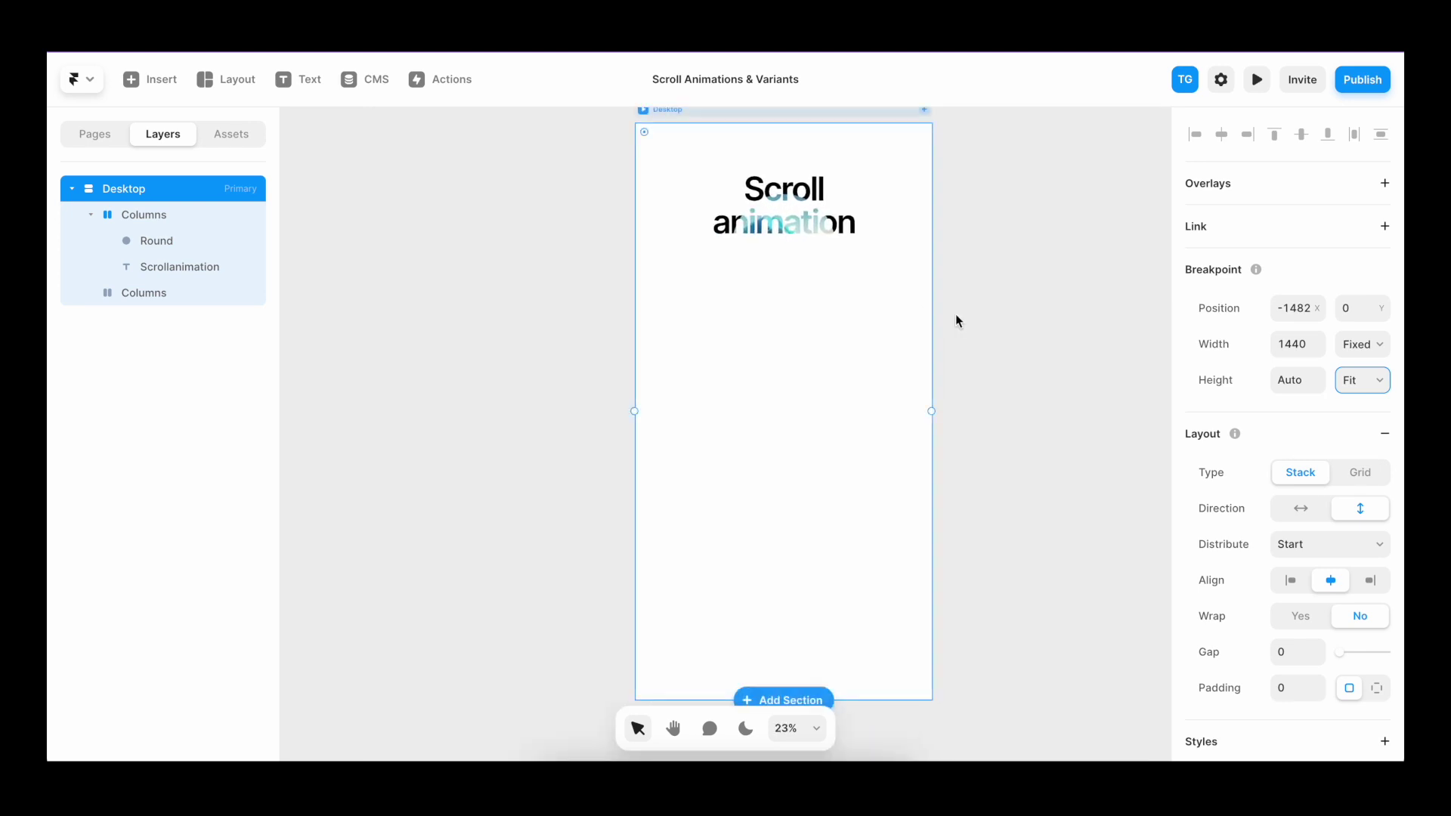
Rename the second Columns layer to 'Scroll Container'
click(191, 291)
key(super+r)
text(S)
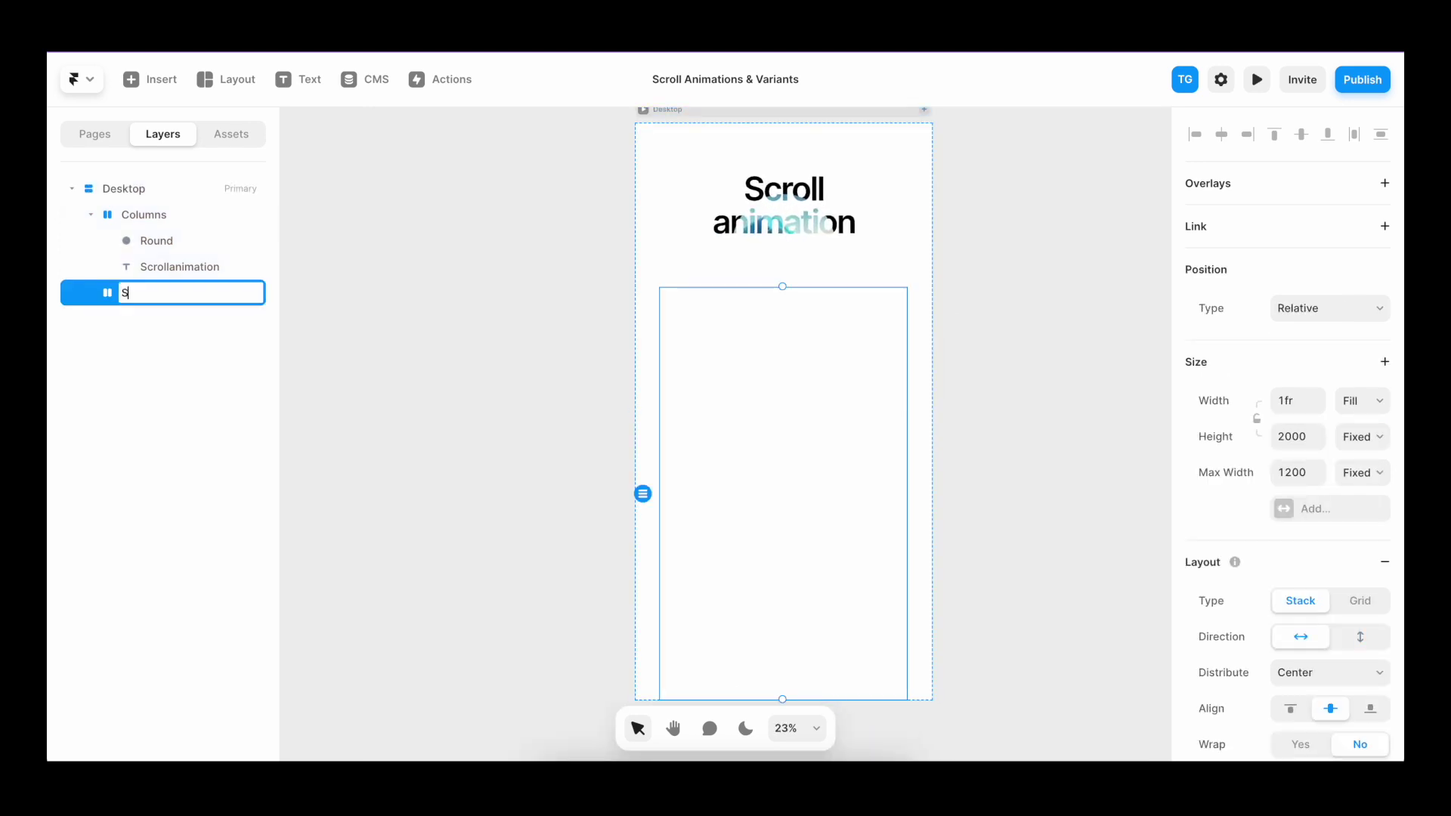
text(croll Container)
key(Return)
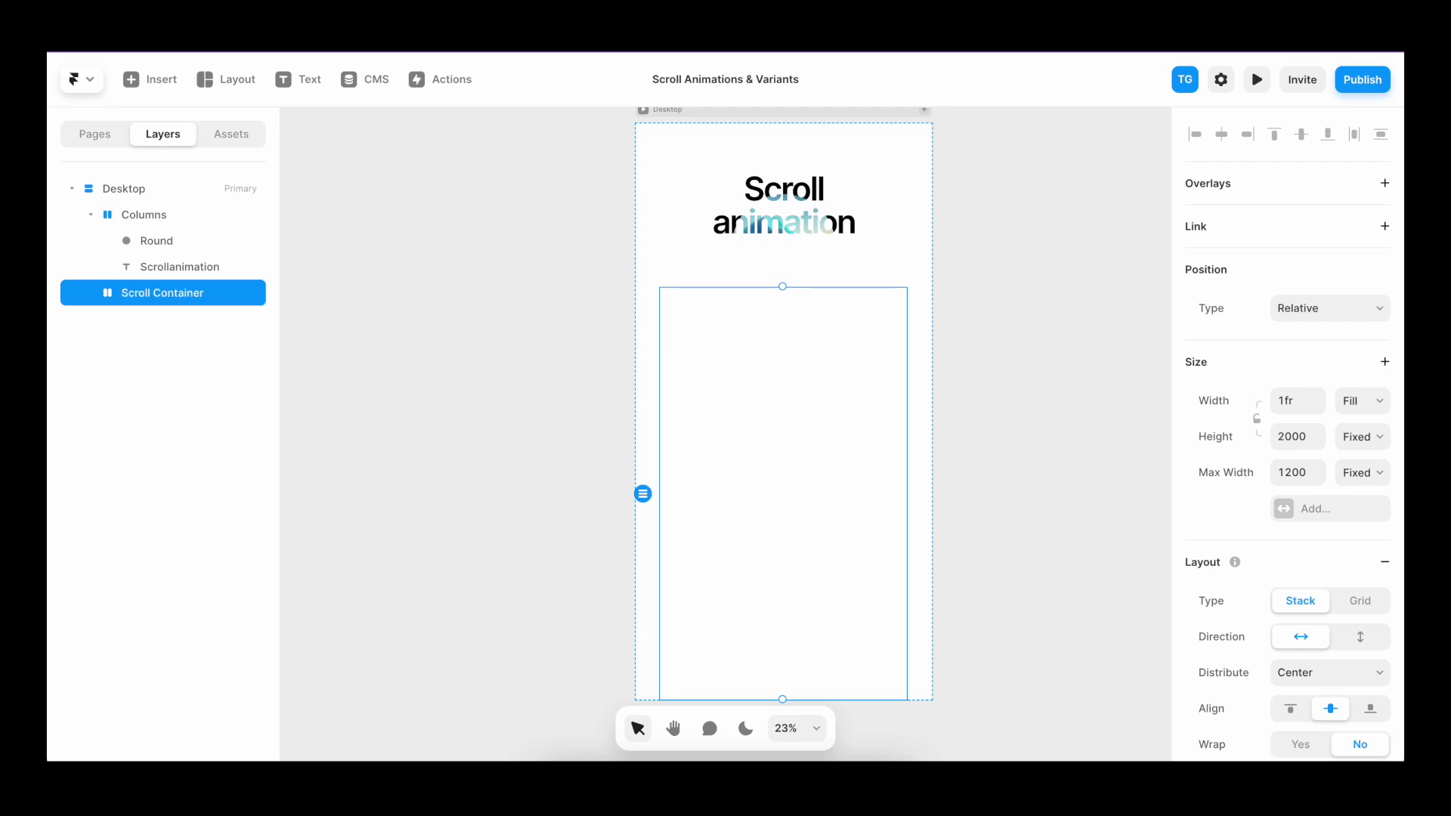
scroll(782, 341, up, 5)
scroll(781, 341, up, 2)
Draw a frame inside Scroll Container and name it 'Text Container'
key(f)
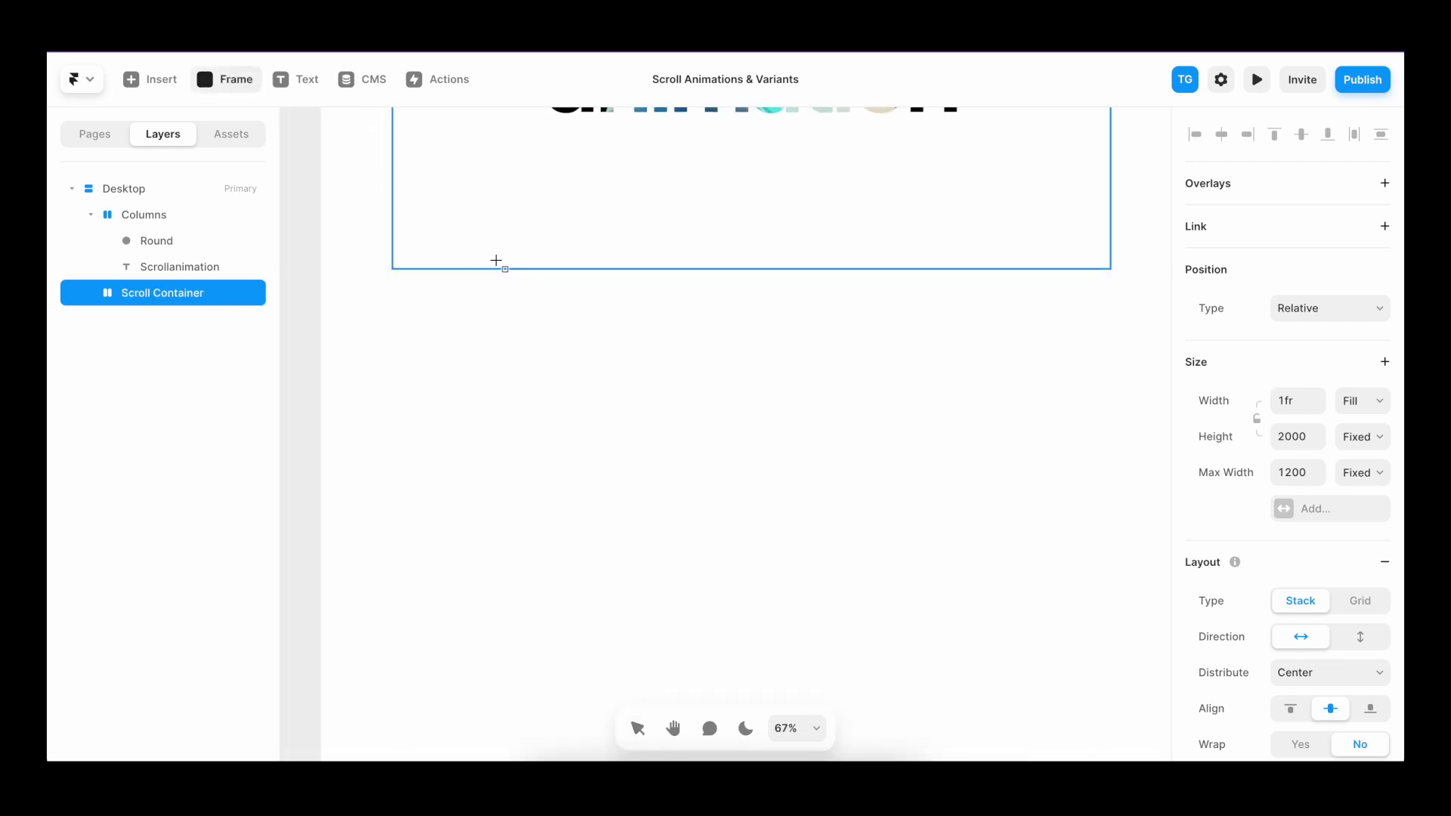
drag(403, 279, 950, 587)
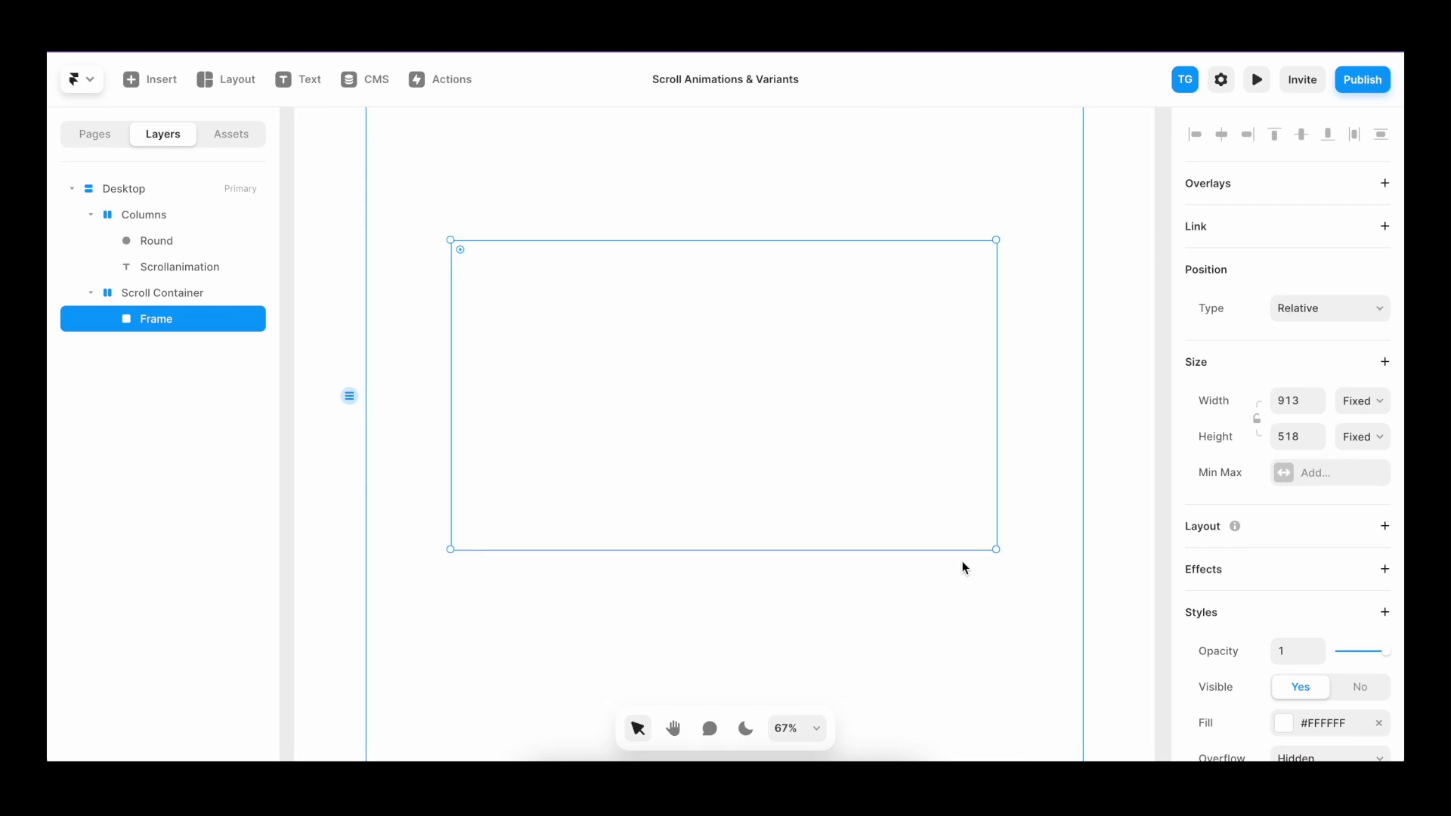
key(ctrl+r)
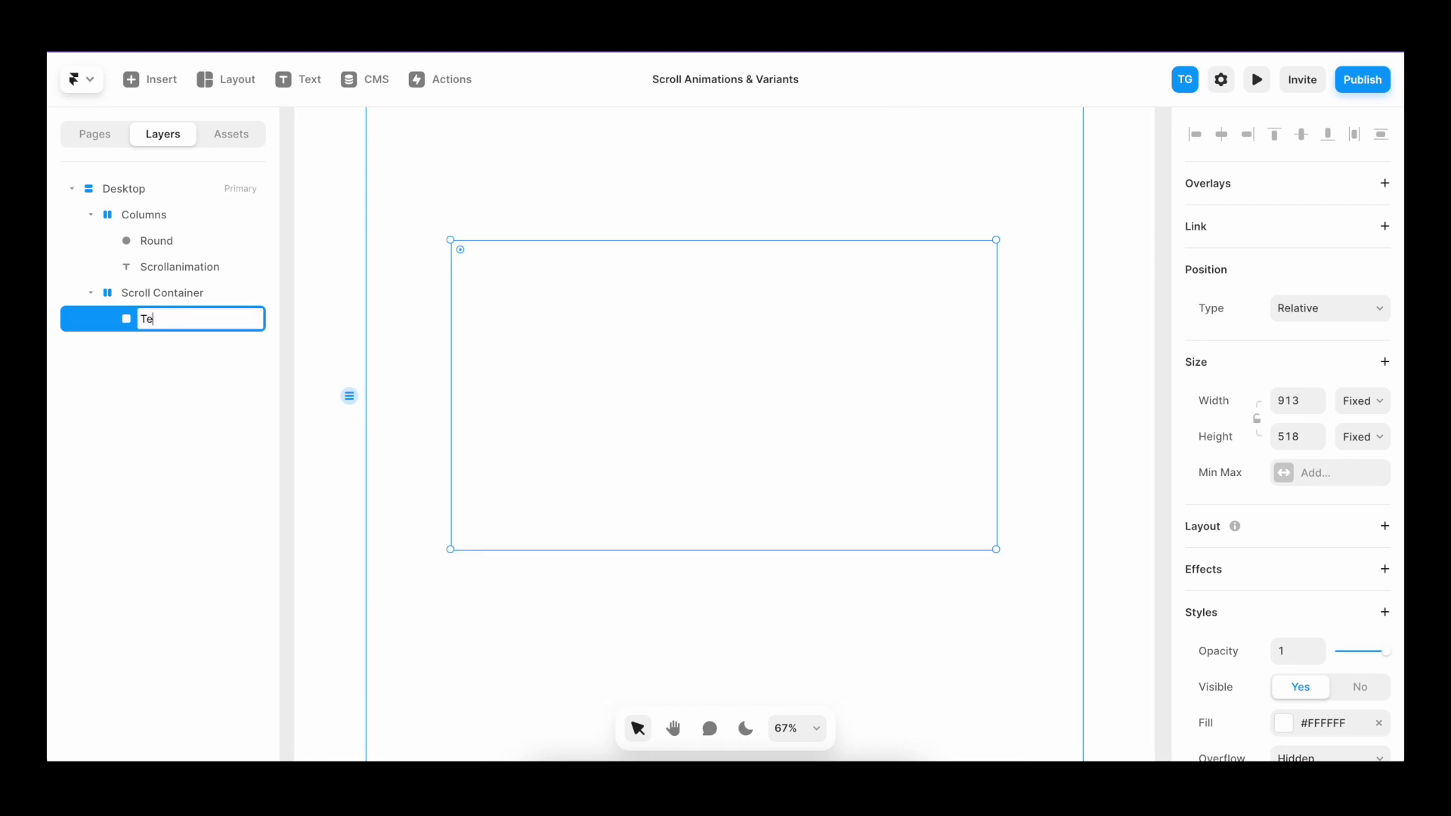
text(Text Container)
key(Return)
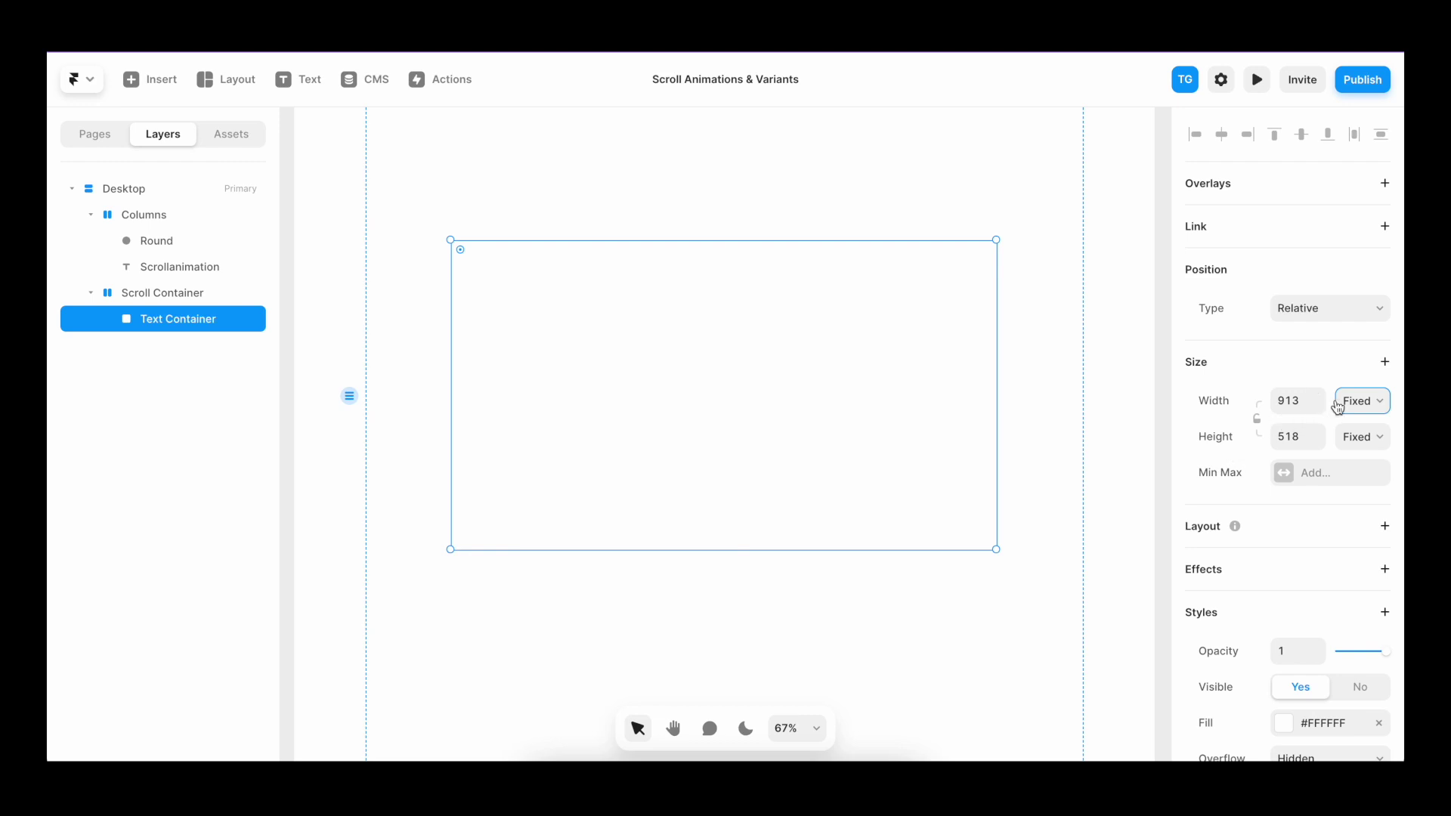
Set Text Container width and height to Fill and give it a vertical stack
click(1338, 408)
click(1345, 437)
click(1357, 440)
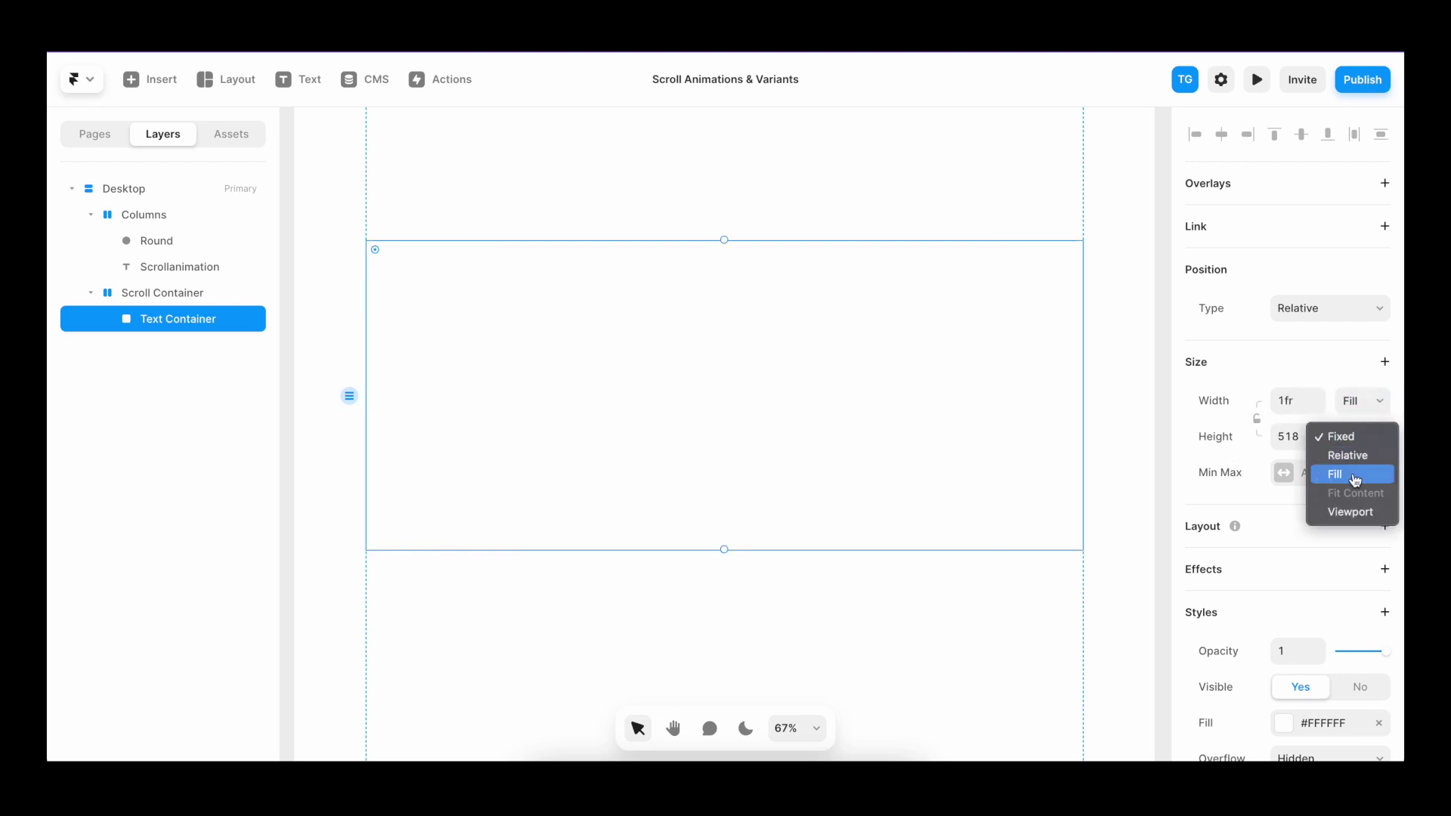
click(1355, 480)
key(shift+2)
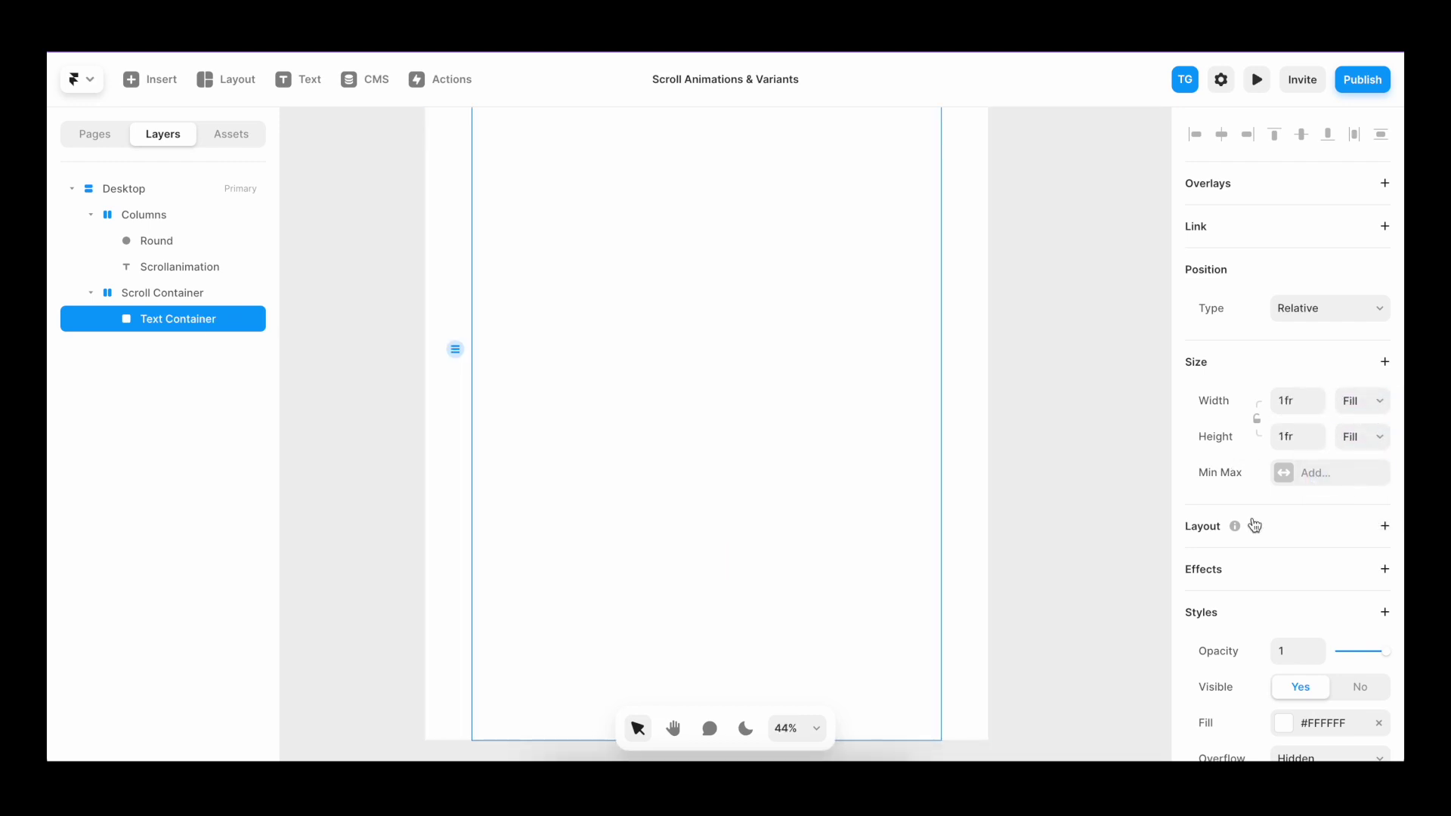
click(1385, 528)
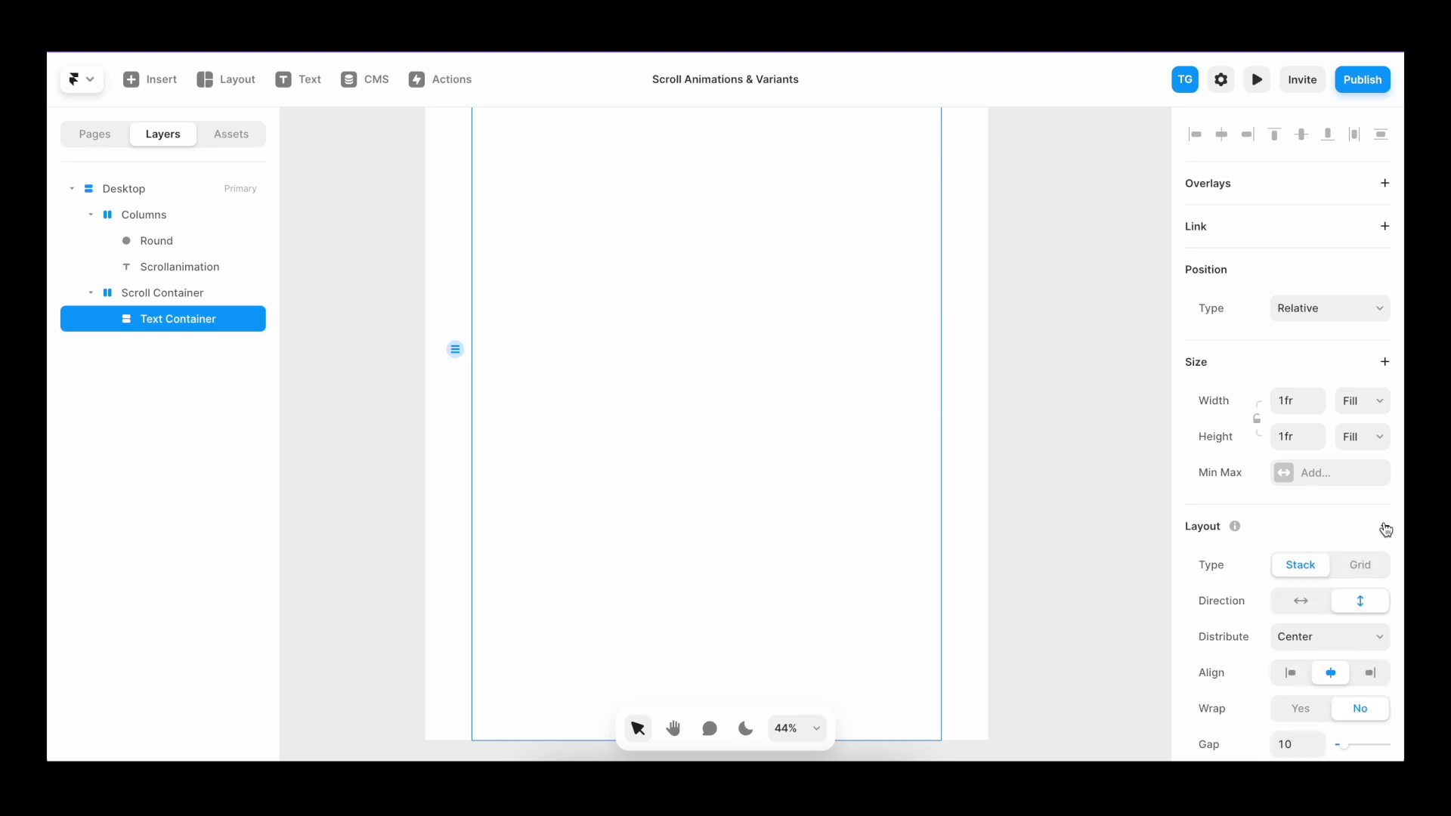
key(Escape)
key(shift+1)
Add the text 'Get inspired.' inside Text Container and scale it down
key(t)
click(756, 434)
text(Get inspired.)
key(Escape)
drag(894, 473, 964, 464)
Colour the word 'inspired.' cyan (#1AC2FF)
double_click(757, 462)
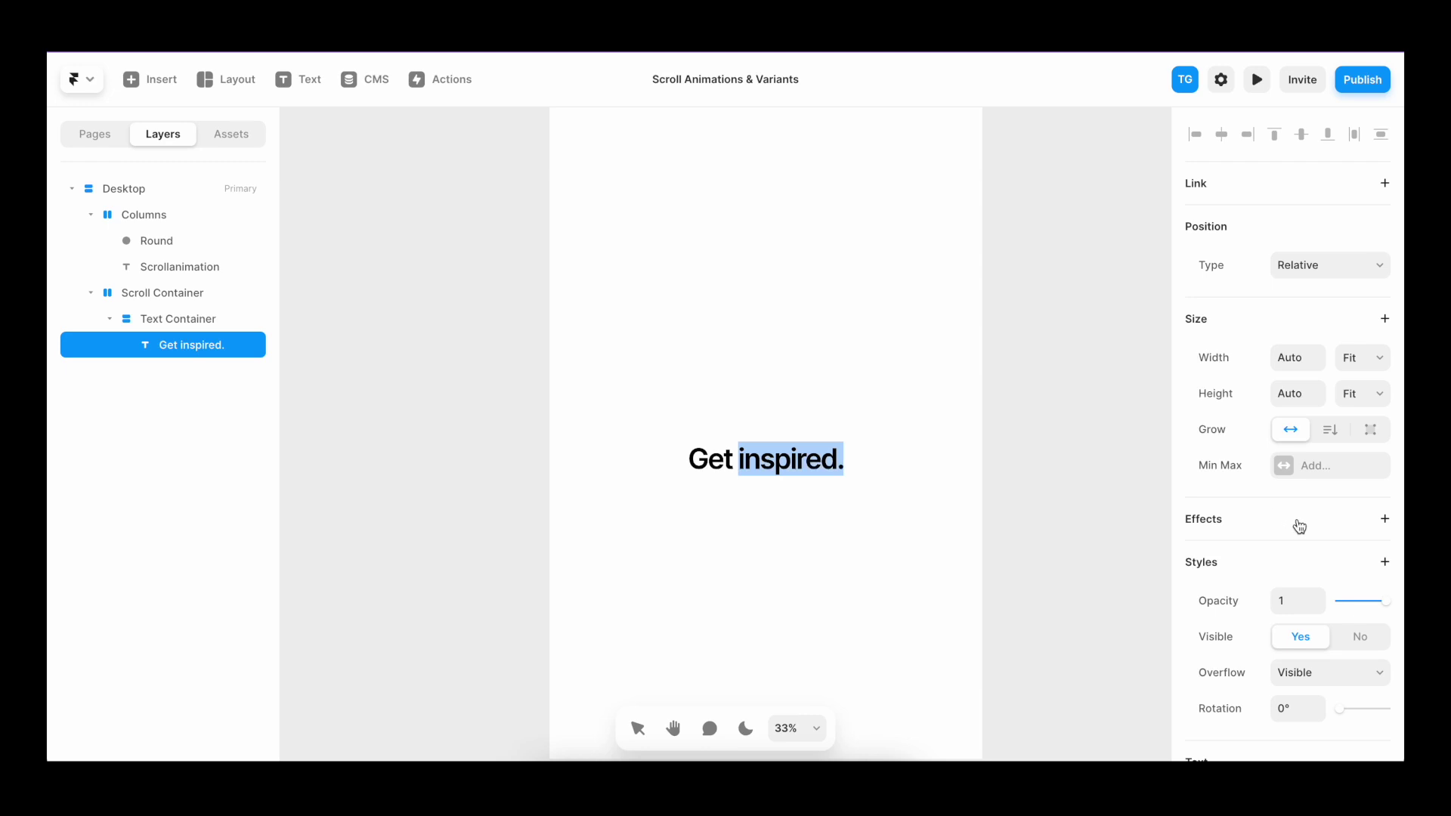
scroll(1300, 527, down, 6)
click(1283, 432)
click(1123, 481)
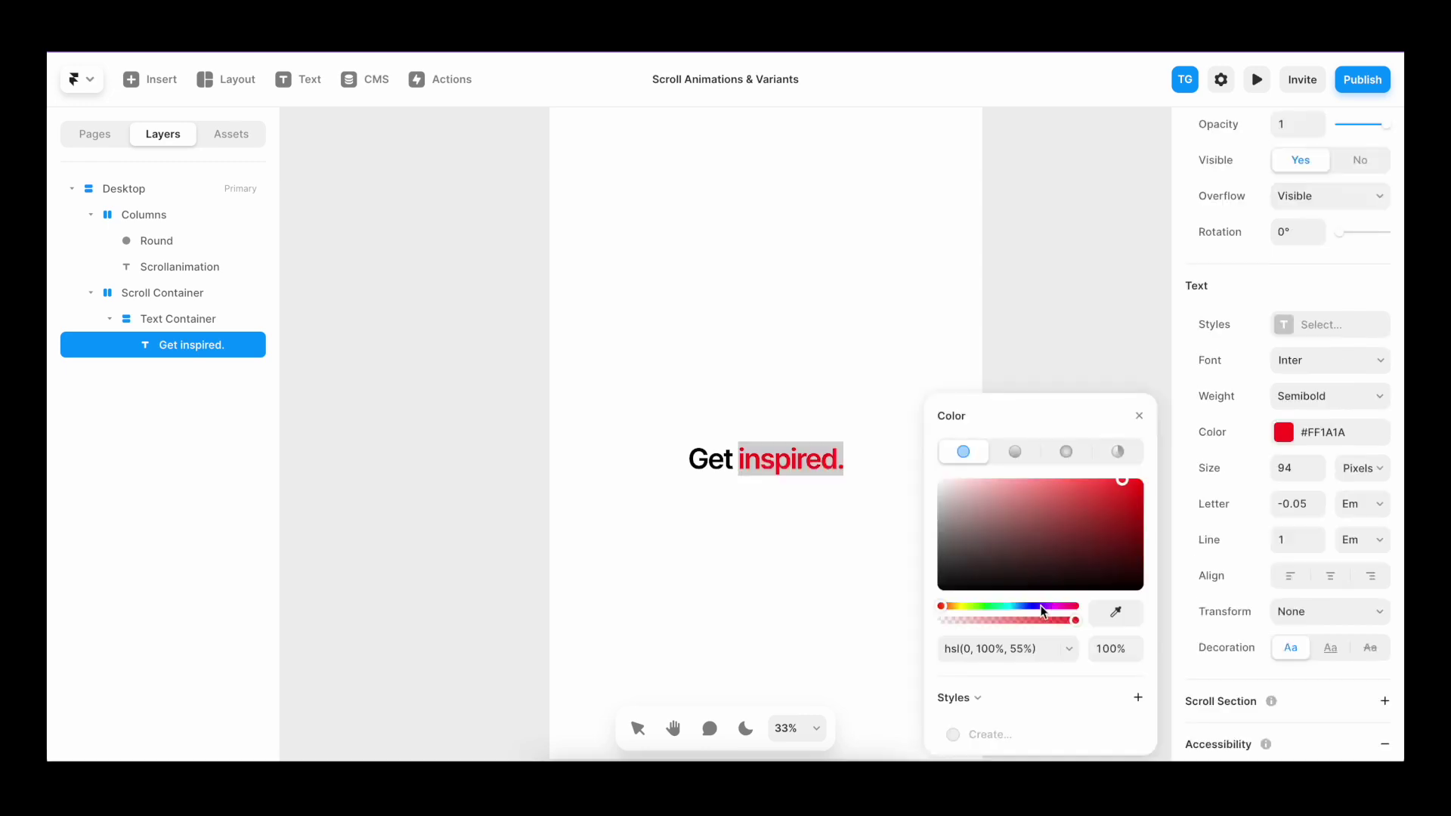
drag(995, 608, 1012, 605)
key(Escape)
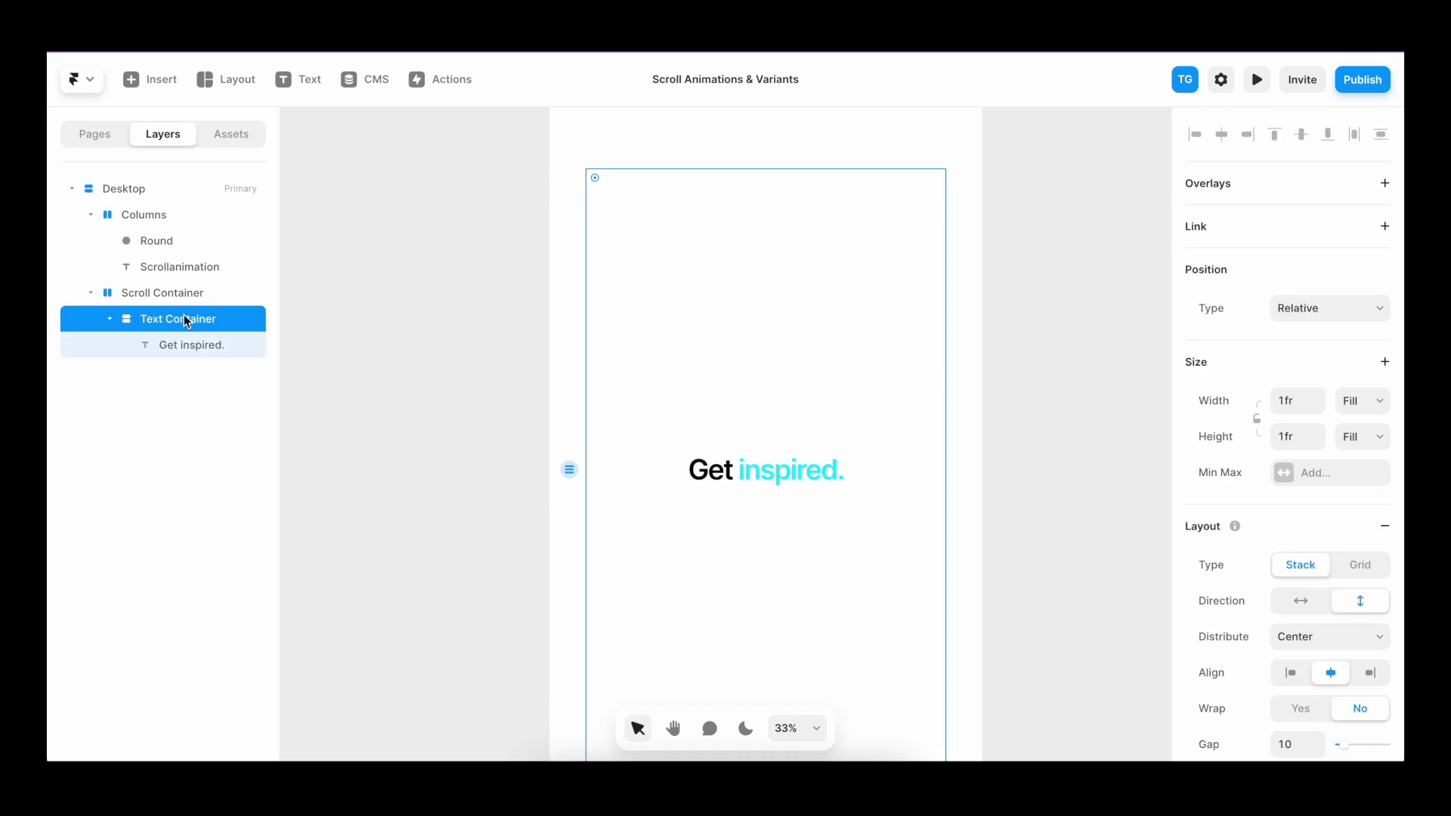
Duplicate the Text Container twice and stack the three rows vertically in Scroll Container
key(ctrl+d)
key(ctrl+d)
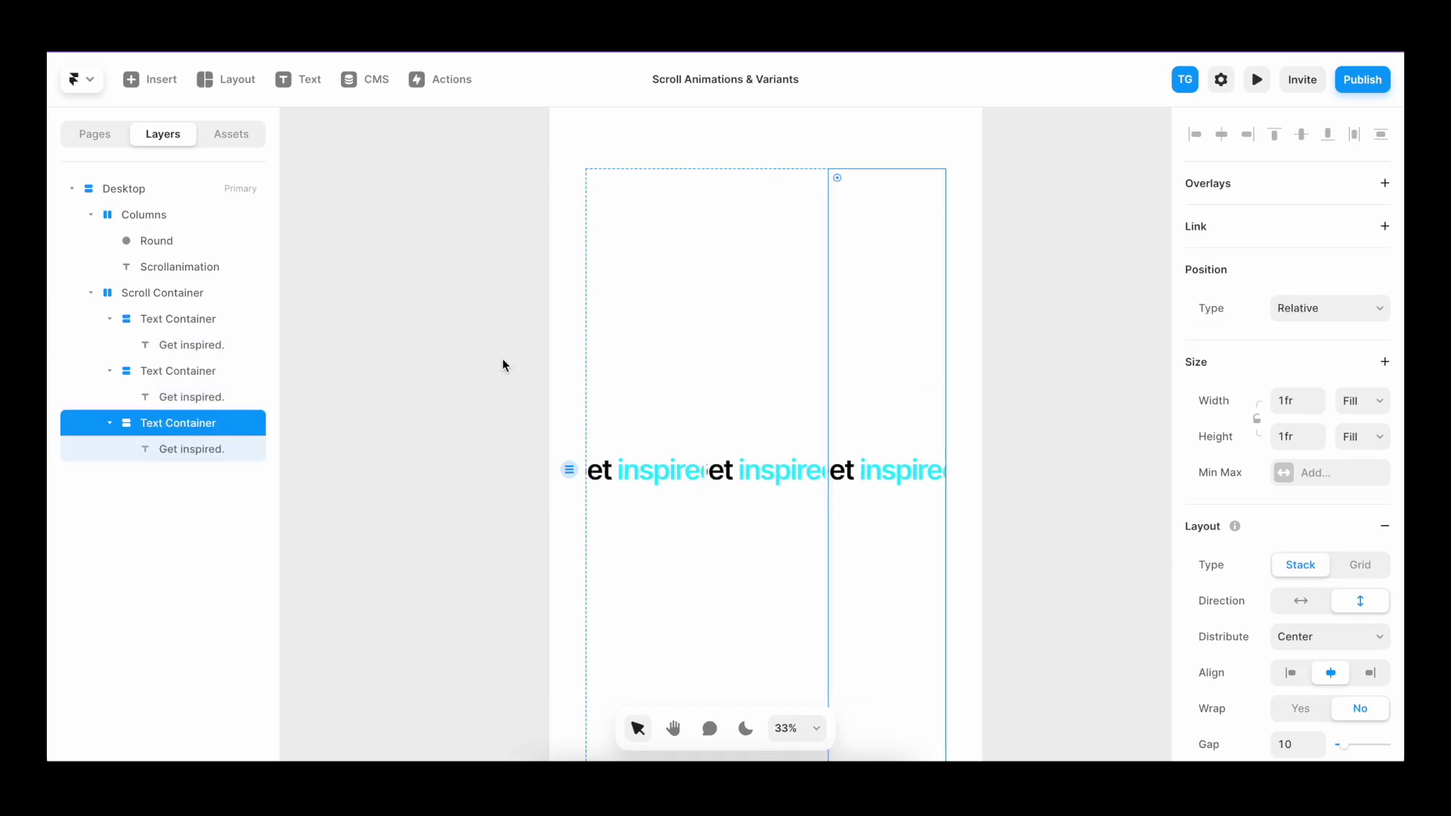
click(215, 297)
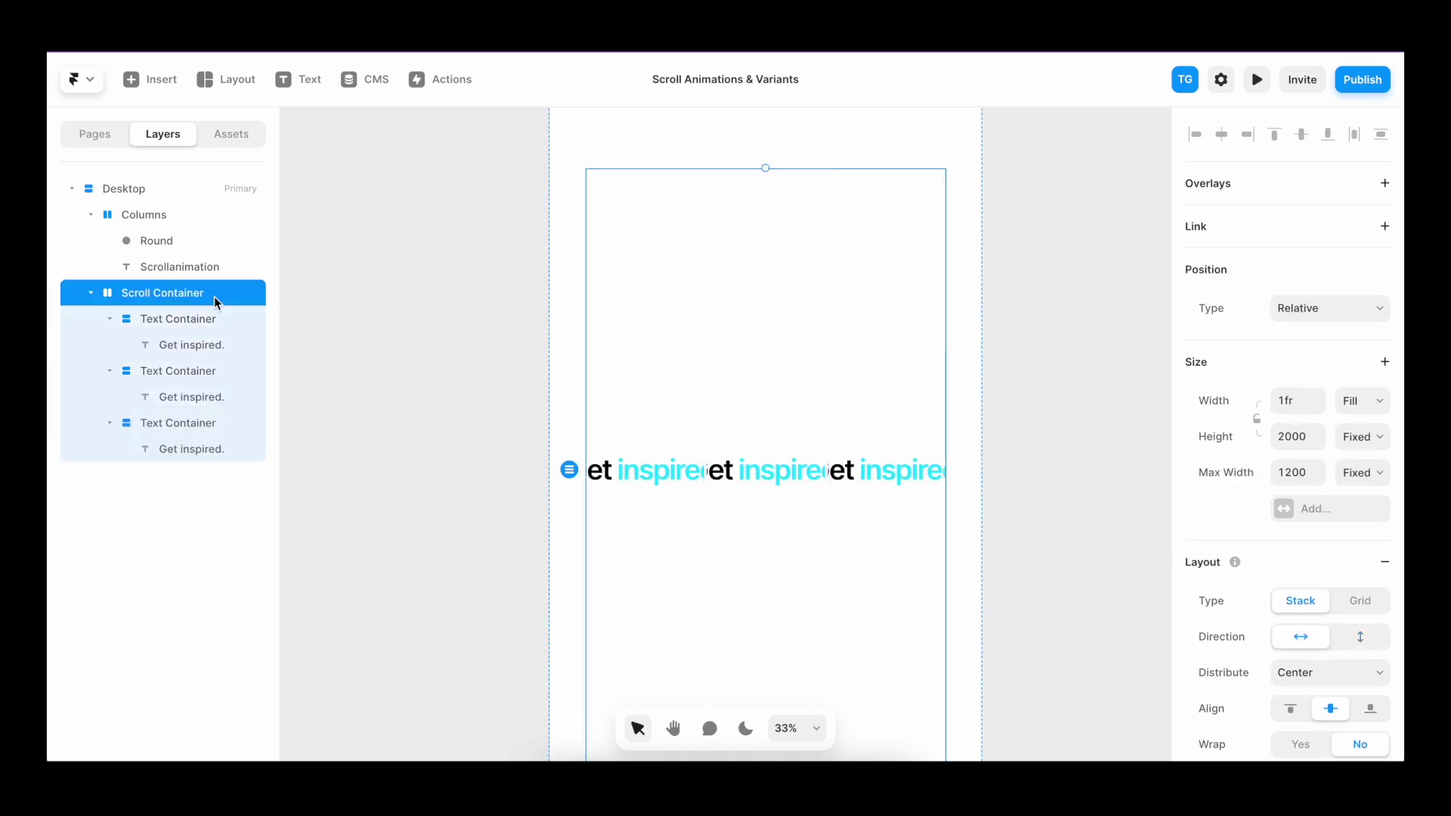
scroll(1294, 538, down, 2)
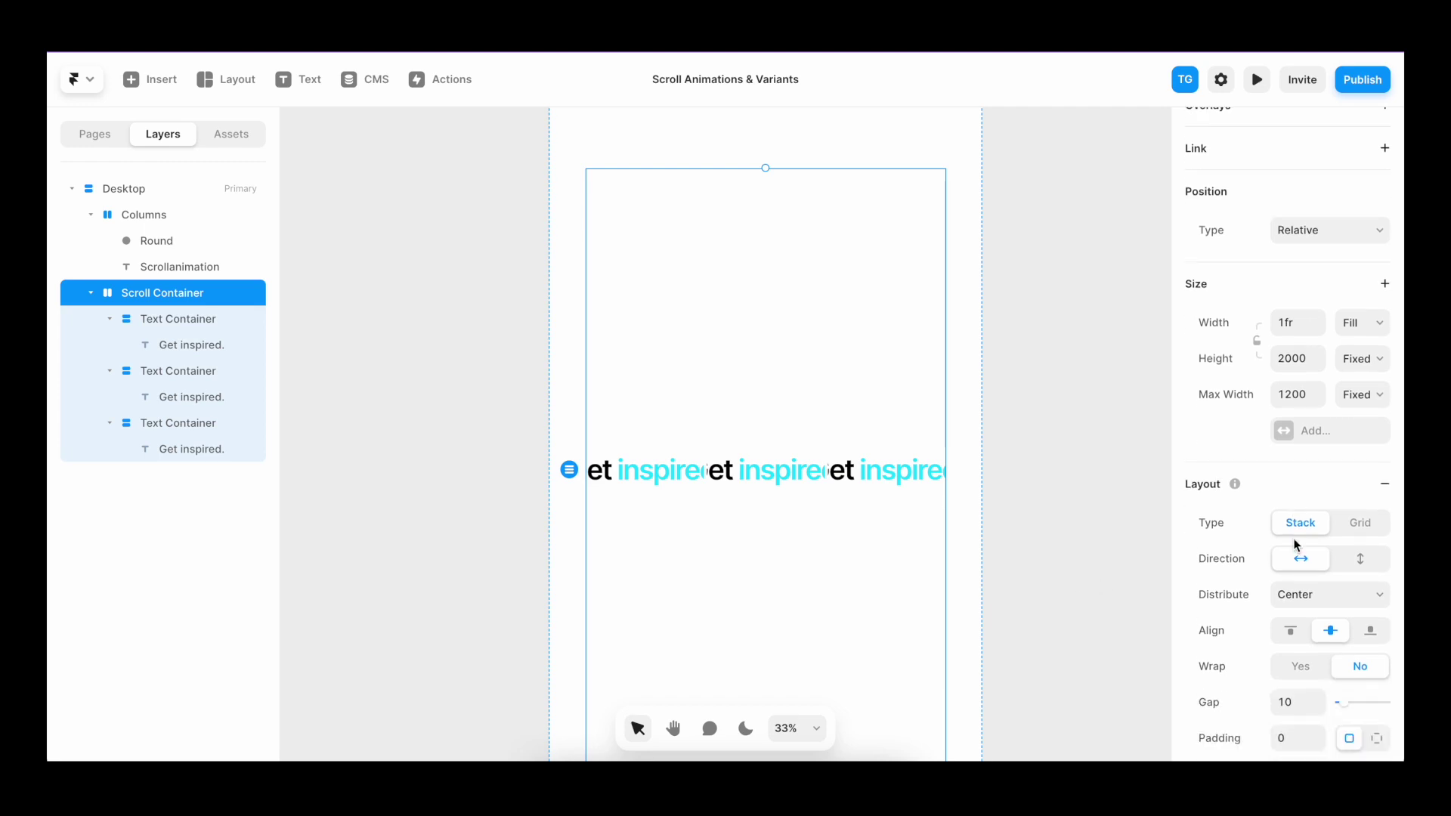
click(1358, 563)
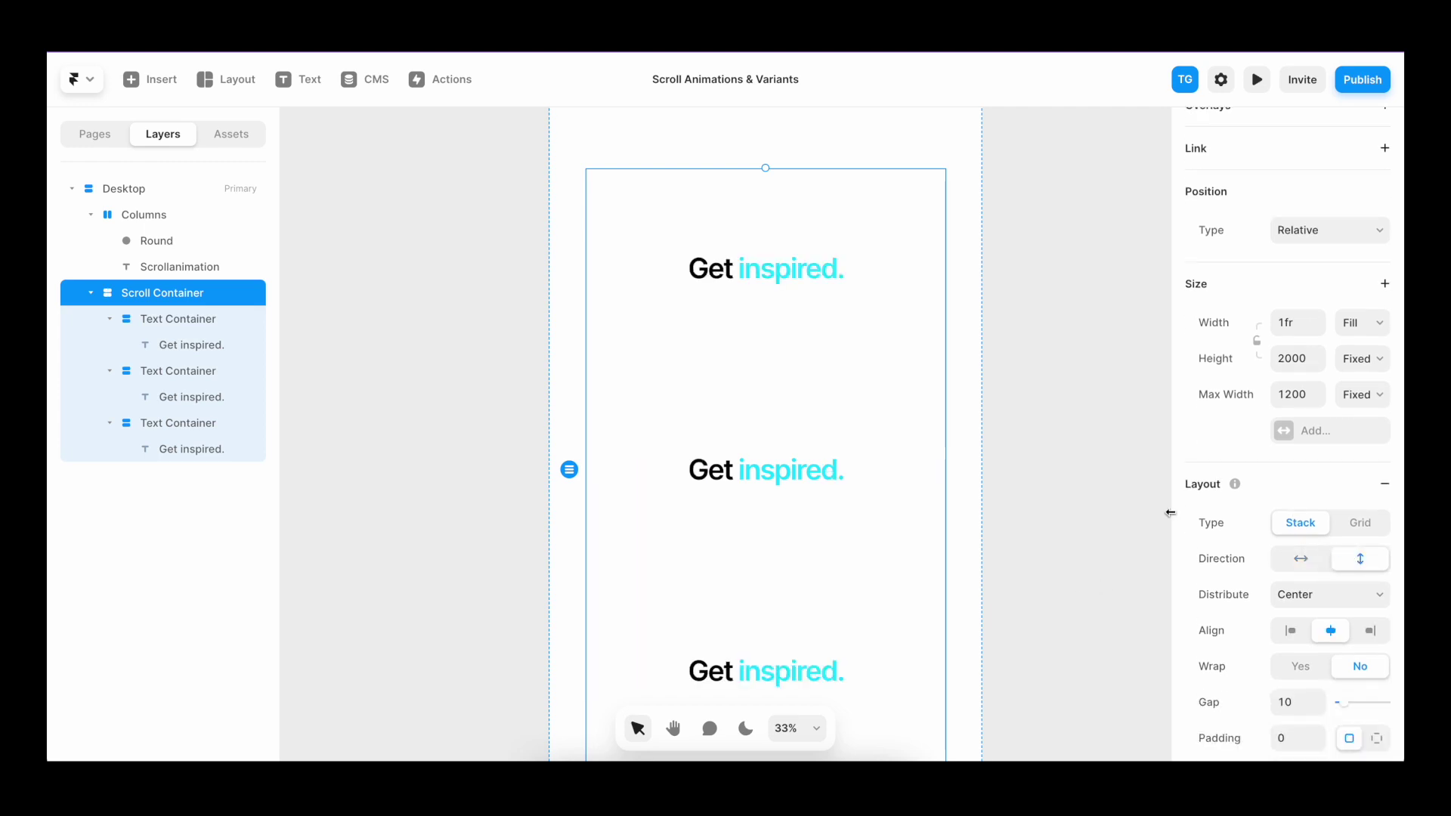
Left-align all three 'Get inspired.' Text Containers
click(200, 319)
shift+click(193, 372)
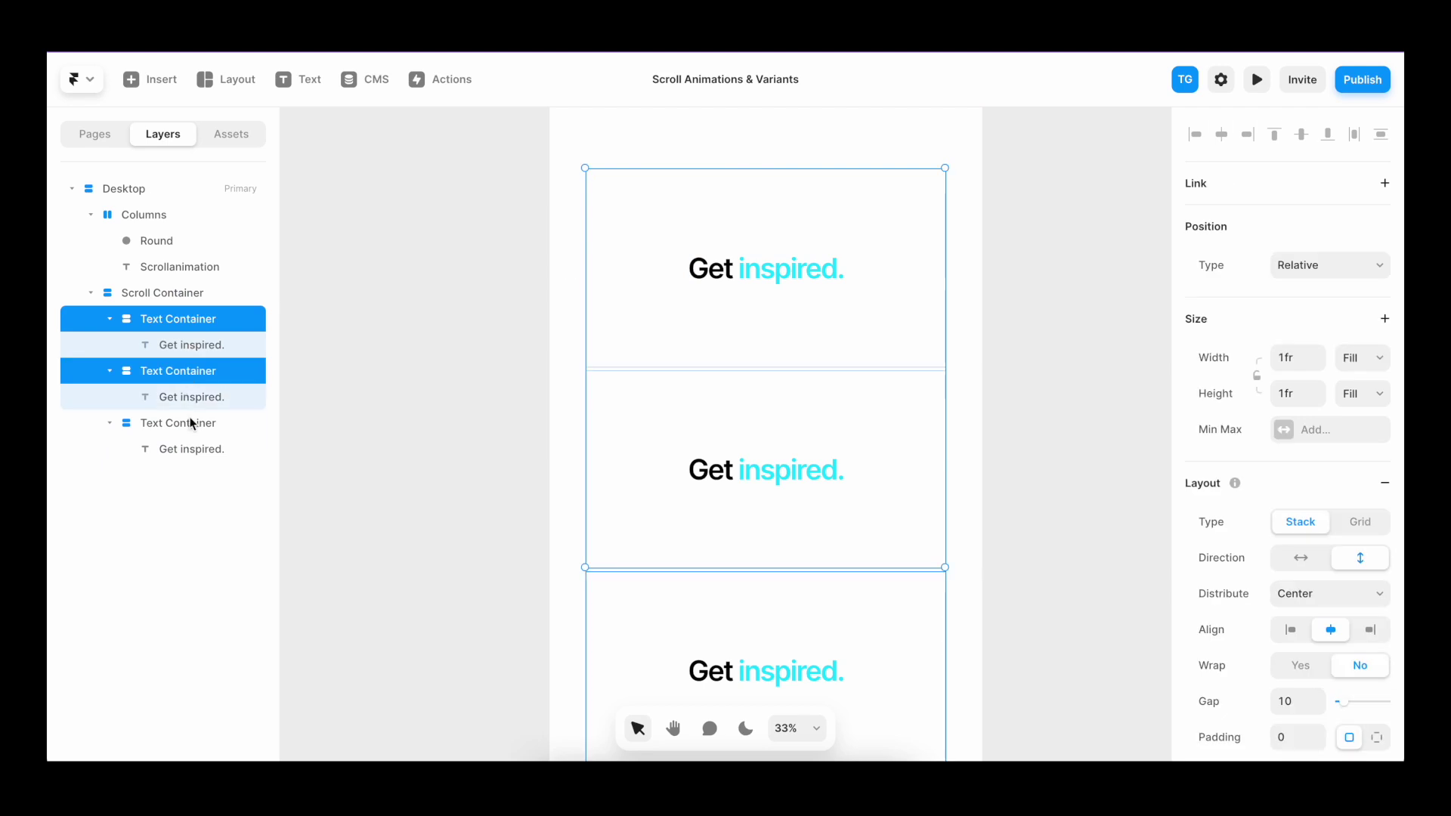
shift+click(193, 424)
scroll(1217, 490, down, 2)
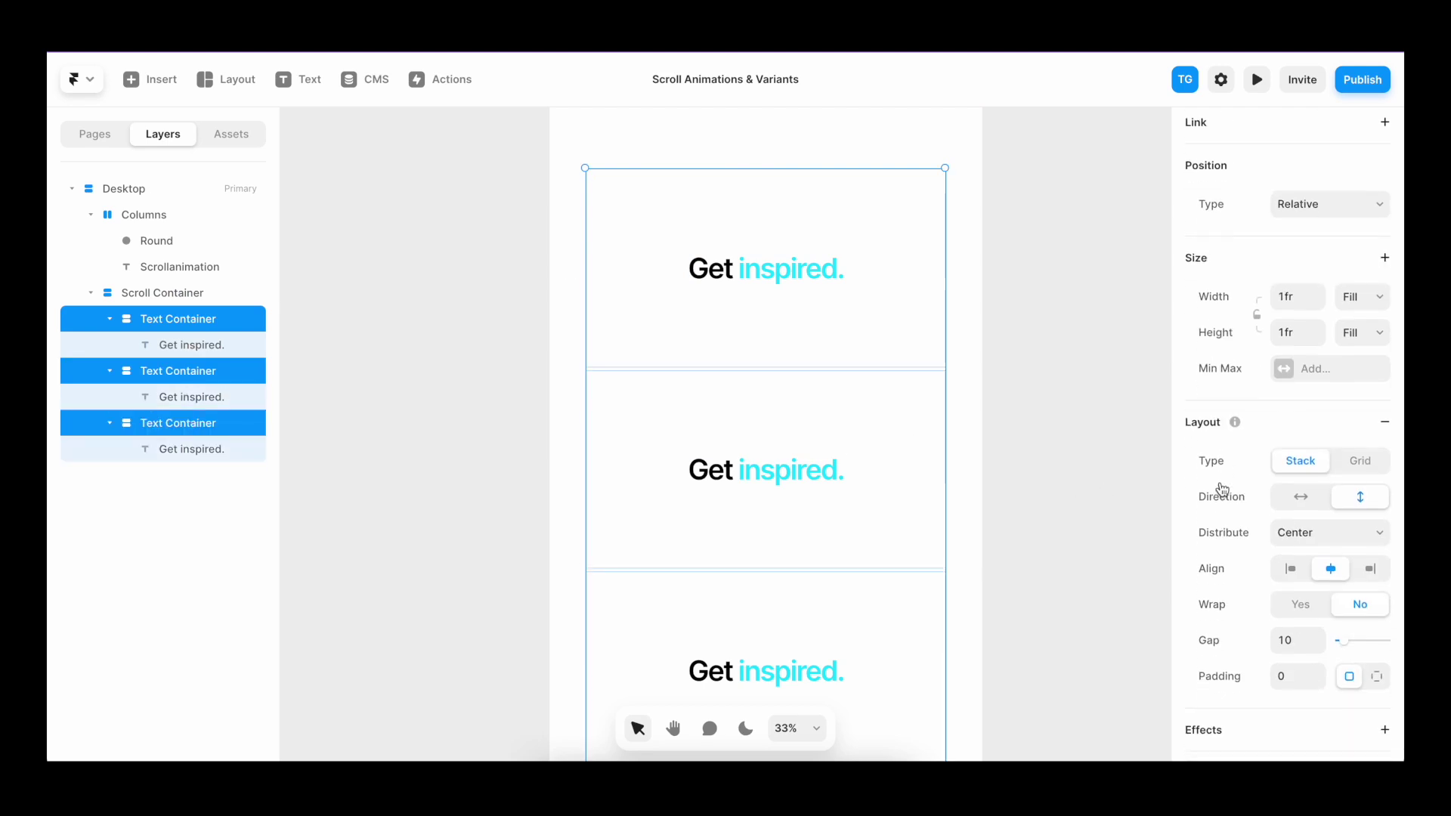
click(1290, 565)
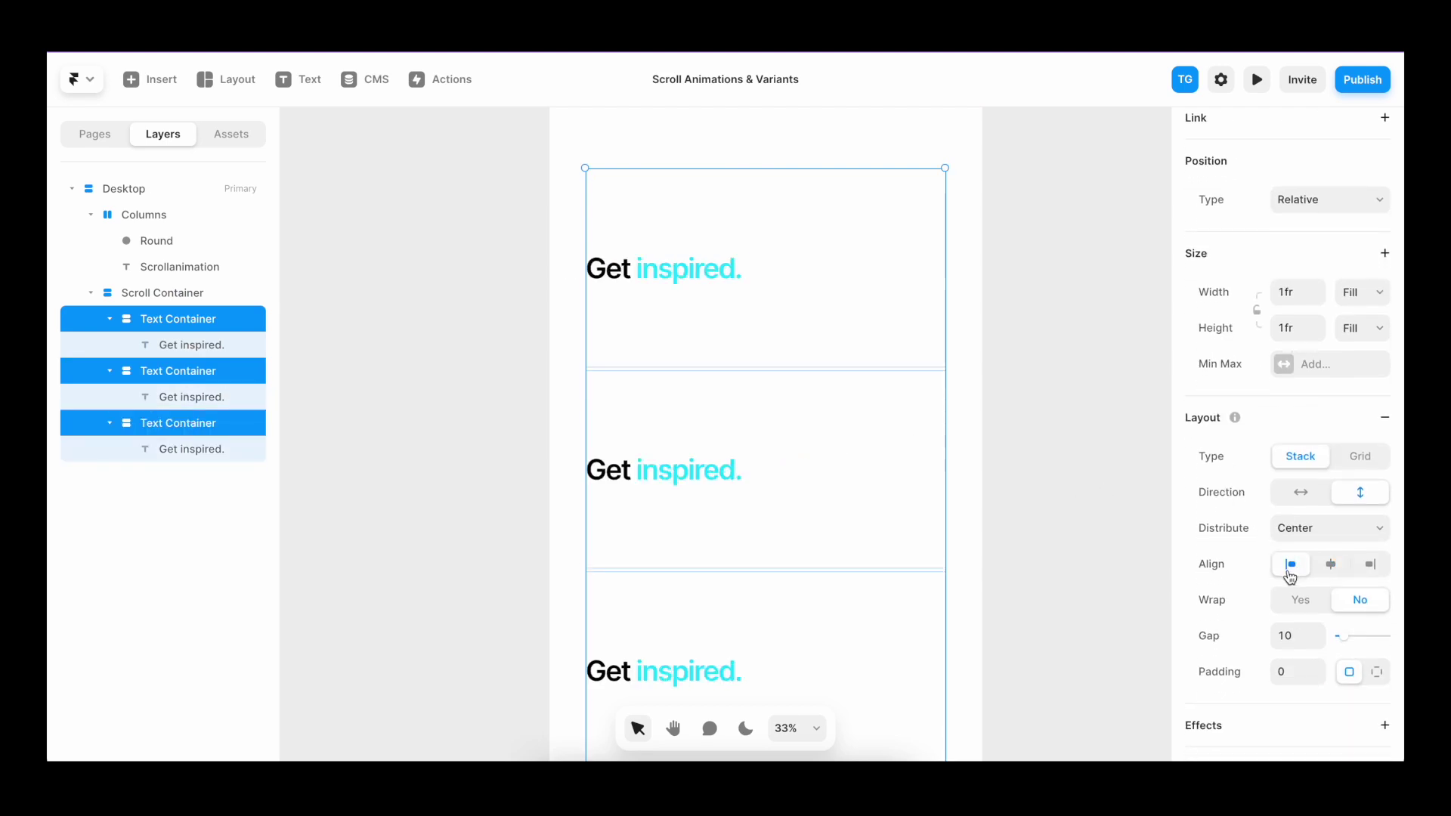
Wrap the Text Containers in a Rows stack set to Fill width and height
right_click(222, 321)
click(298, 726)
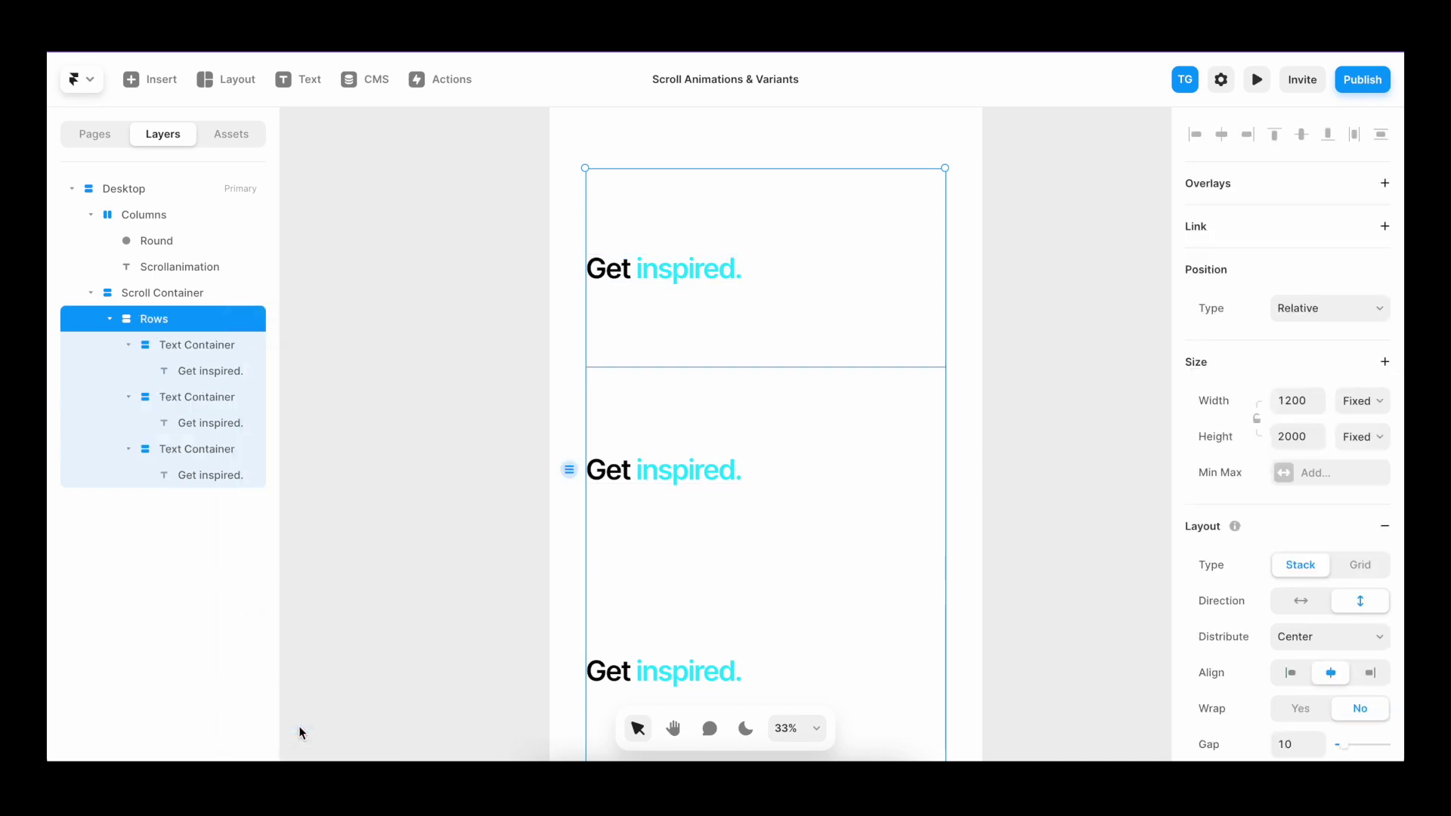
click(1350, 413)
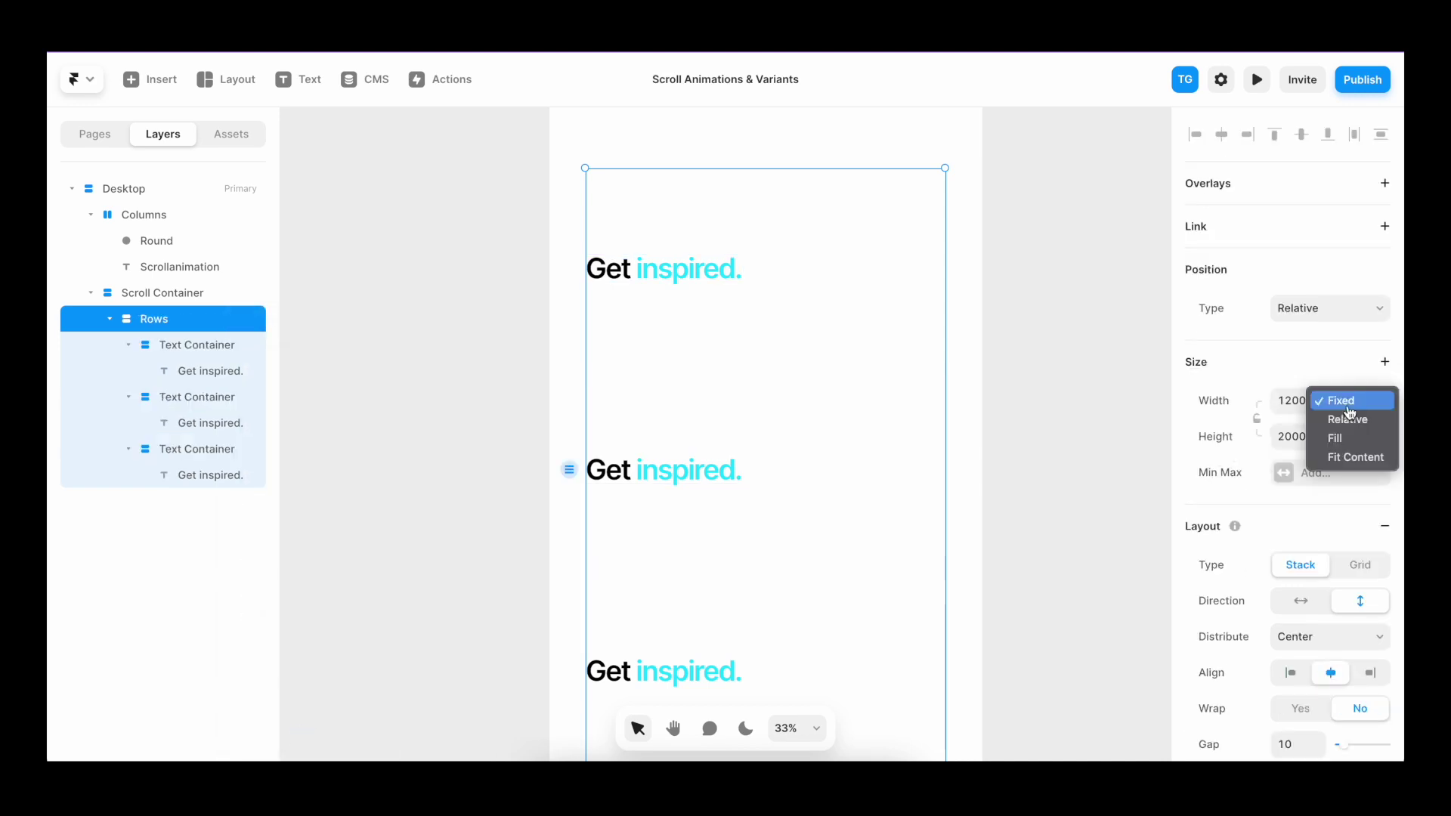
click(1353, 438)
click(1365, 436)
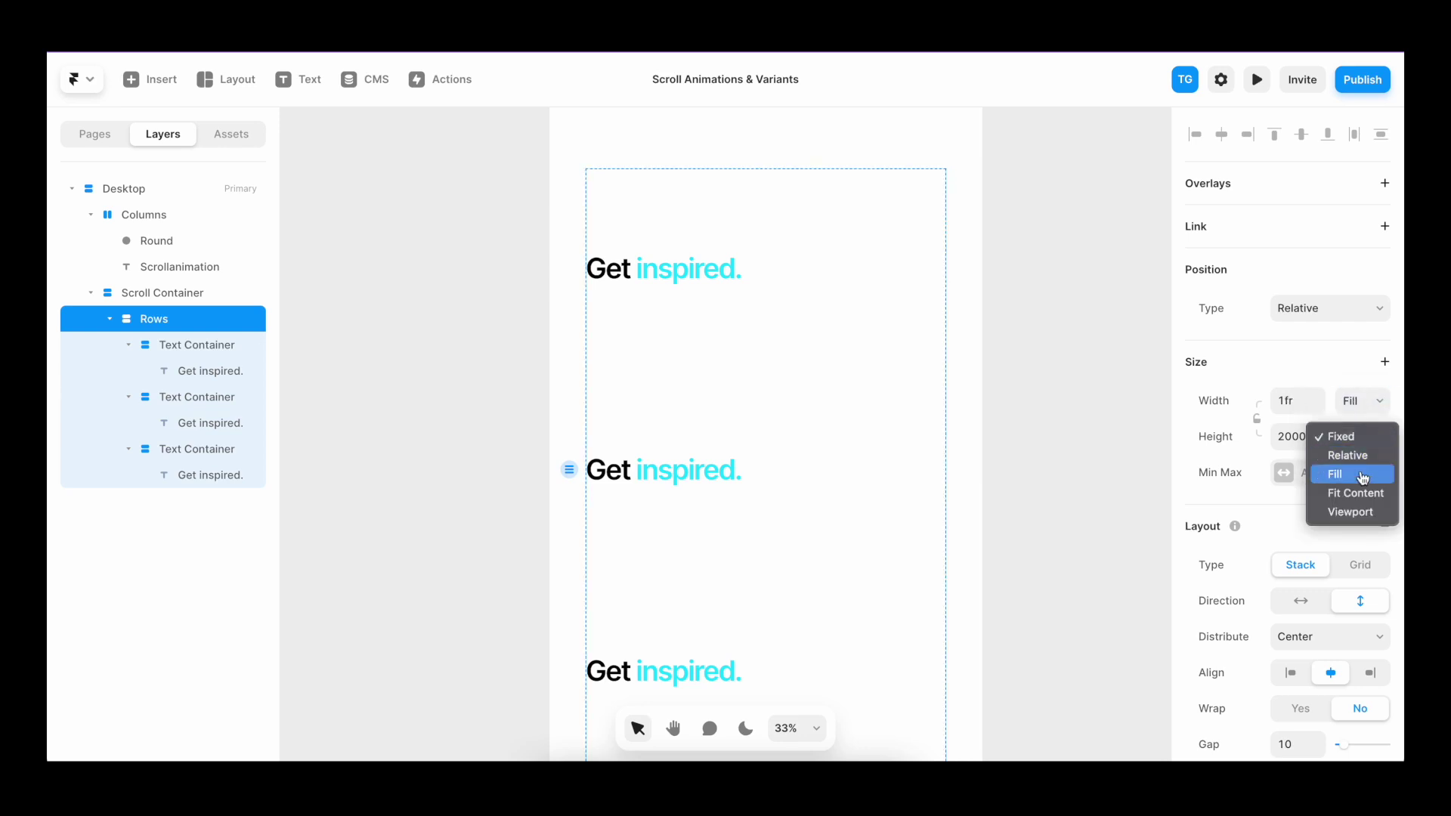
click(1335, 474)
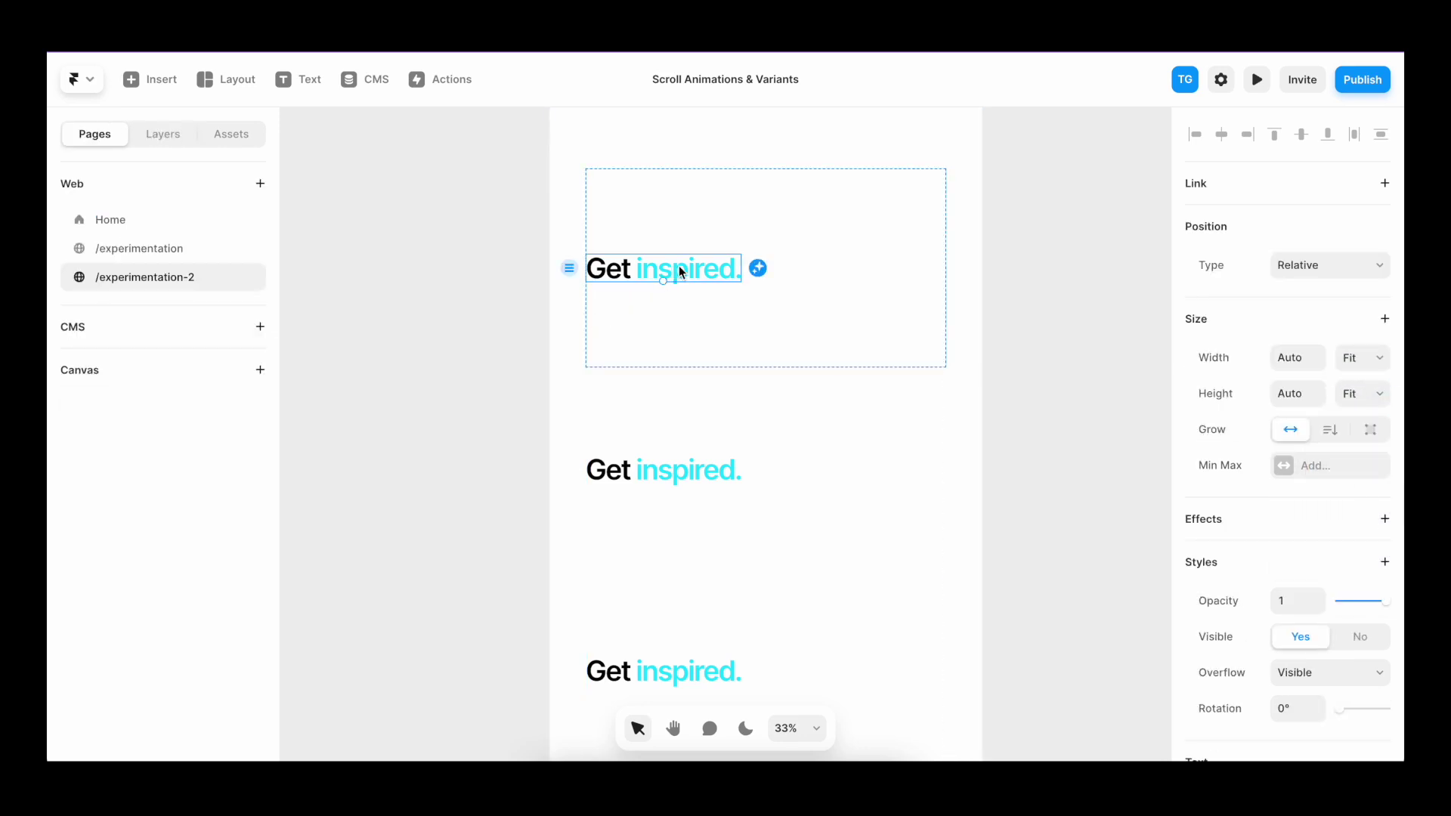
double_click(678, 266)
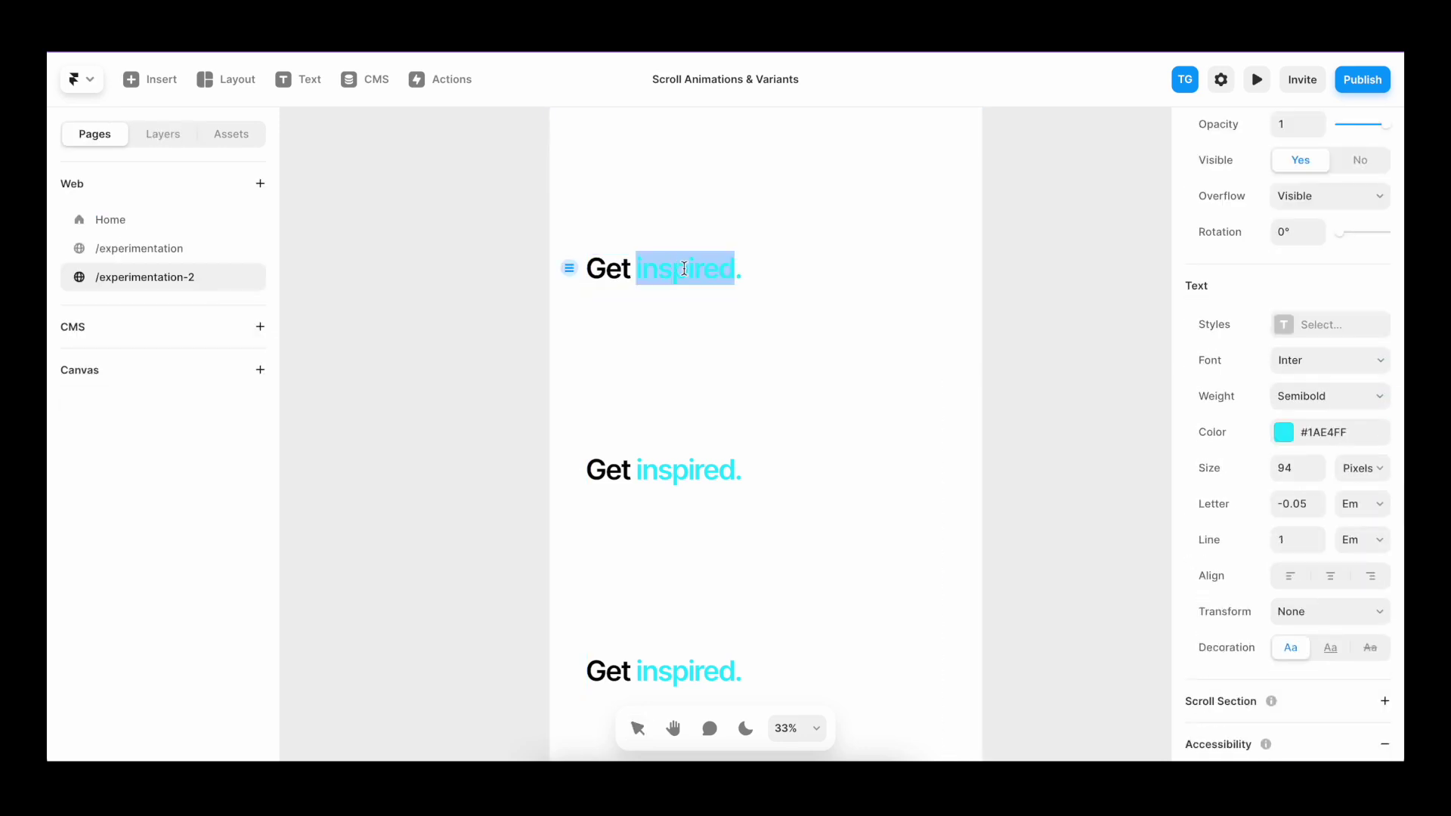
Retype the first row's word as 'connected' and recolour 'inspired.' in the middle row
text(connected)
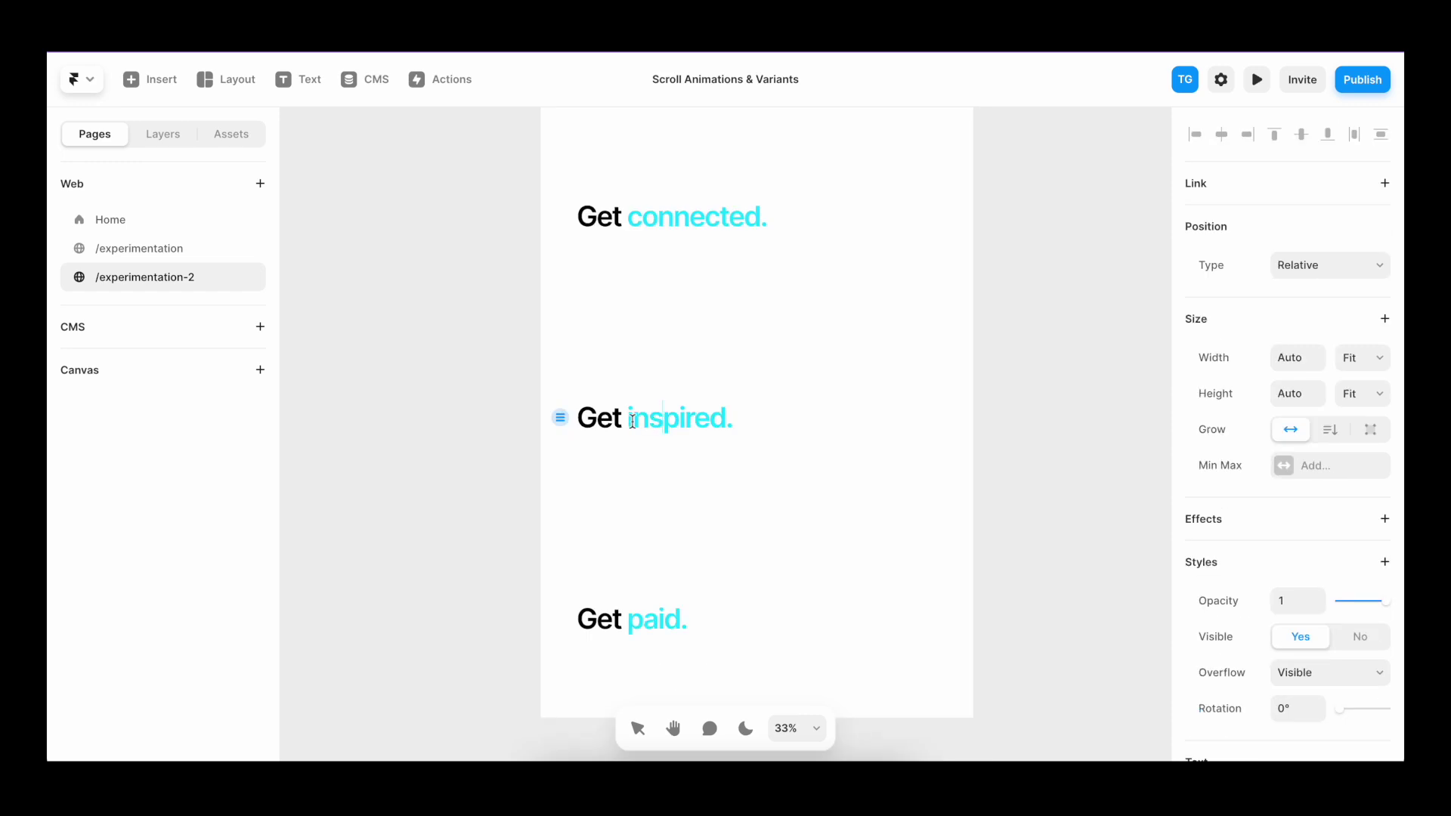
drag(628, 419, 896, 429)
scroll(1301, 501, down, 5)
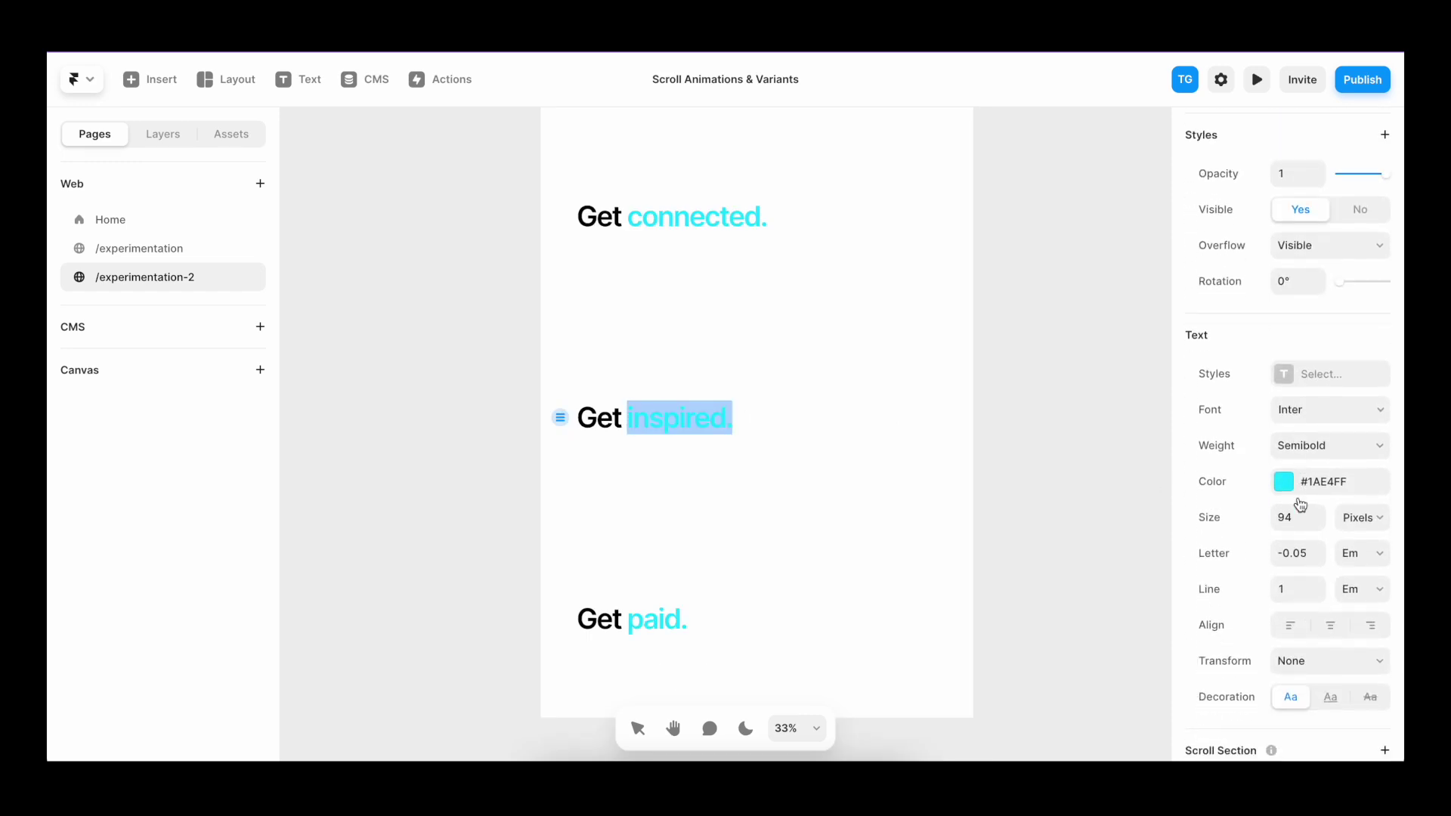
click(1283, 467)
drag(1013, 606, 945, 606)
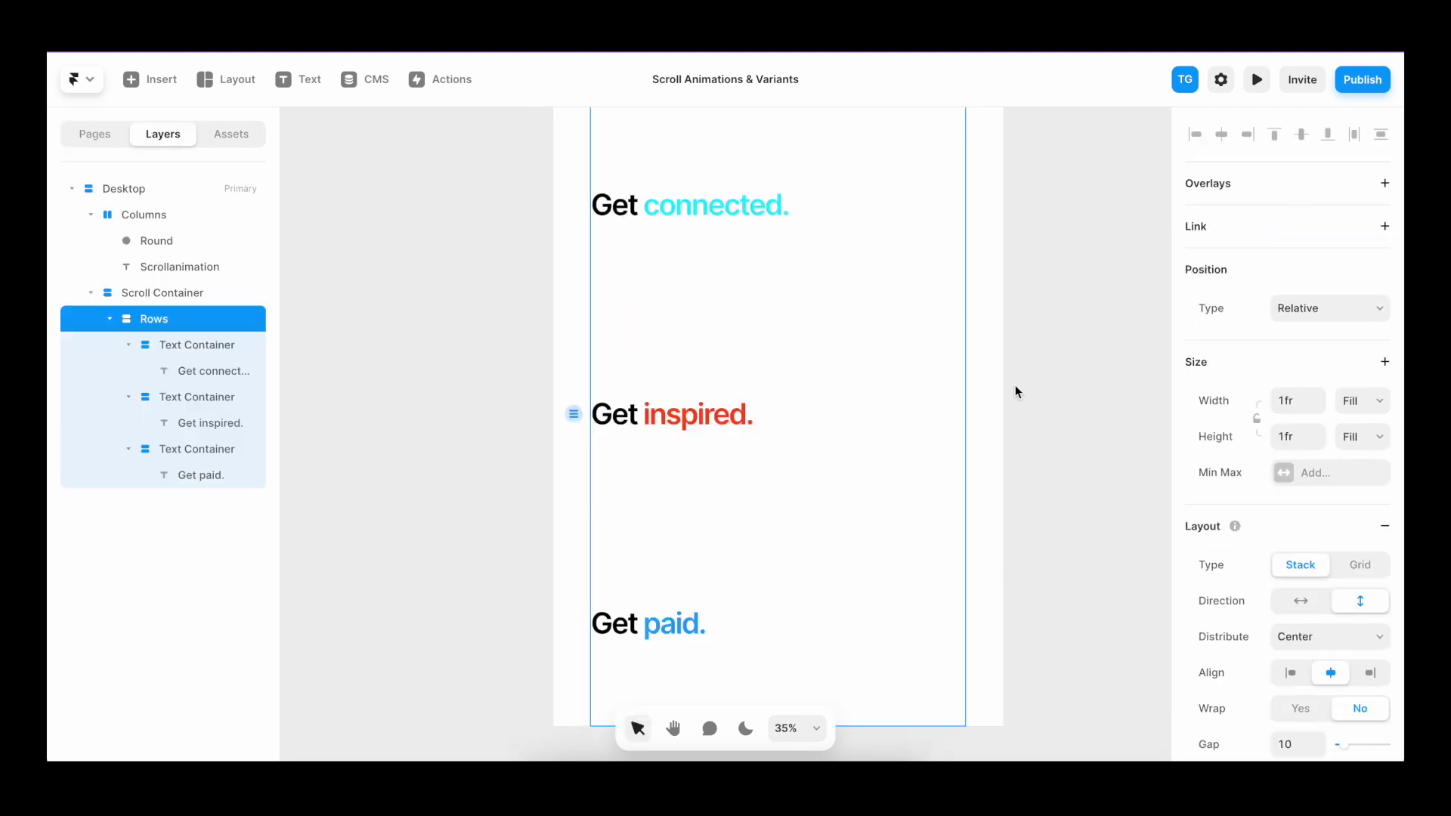
scroll(1015, 384, right, 10)
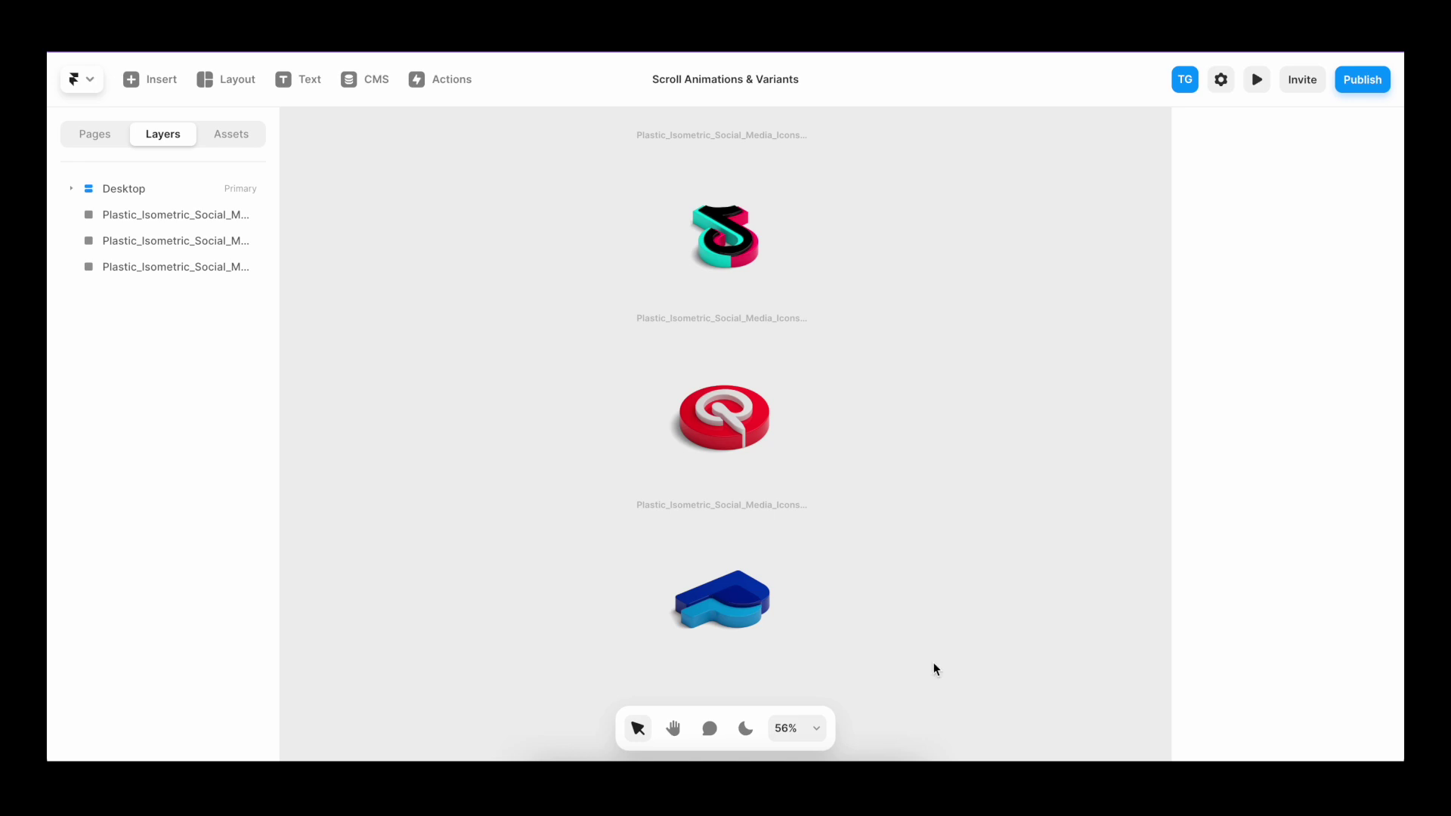
Wrap the three social icons in a vertical stack that fits its content, with 0 gap
drag(932, 665, 613, 163)
right_click(746, 281)
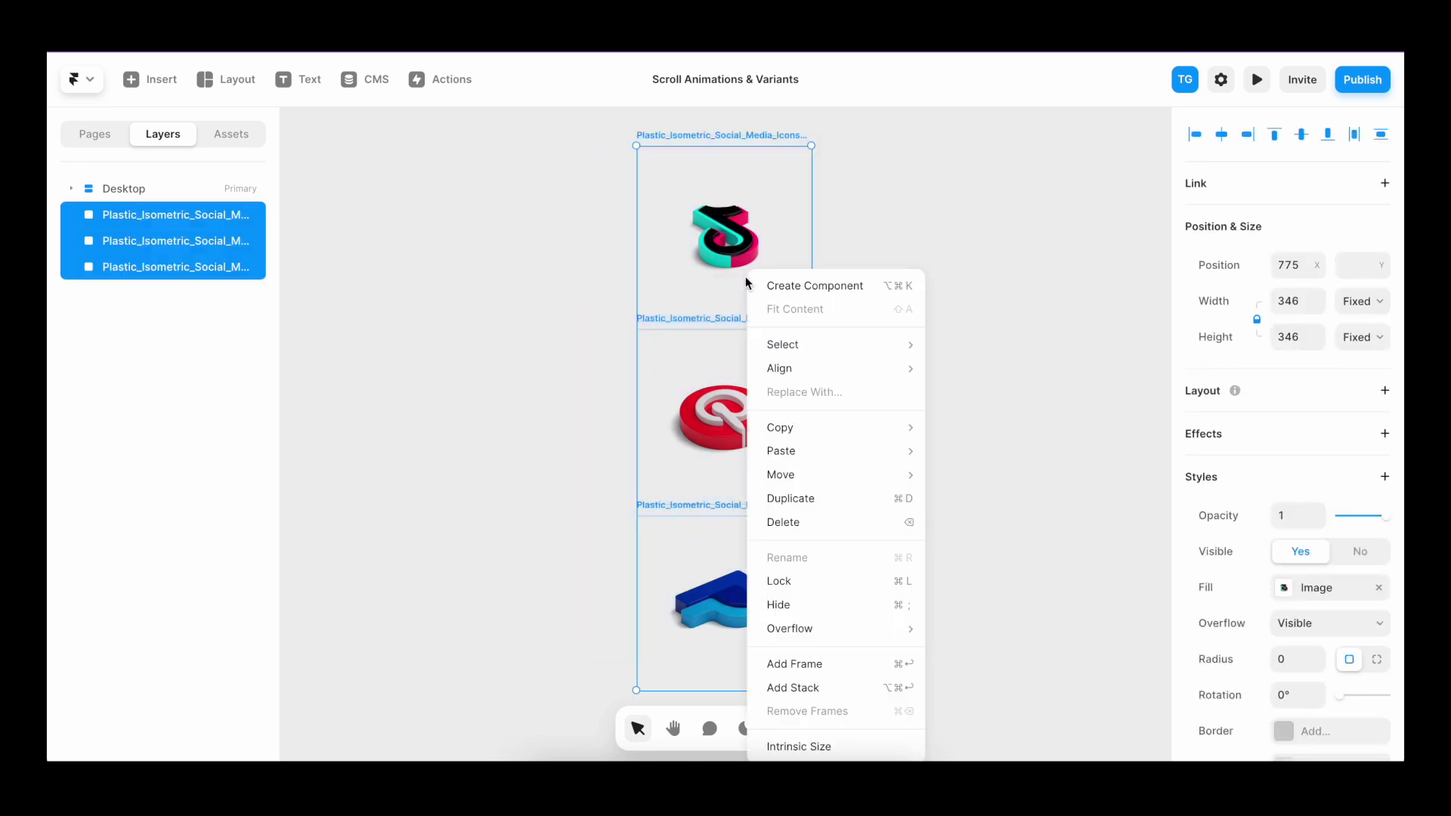
click(832, 688)
click(1383, 348)
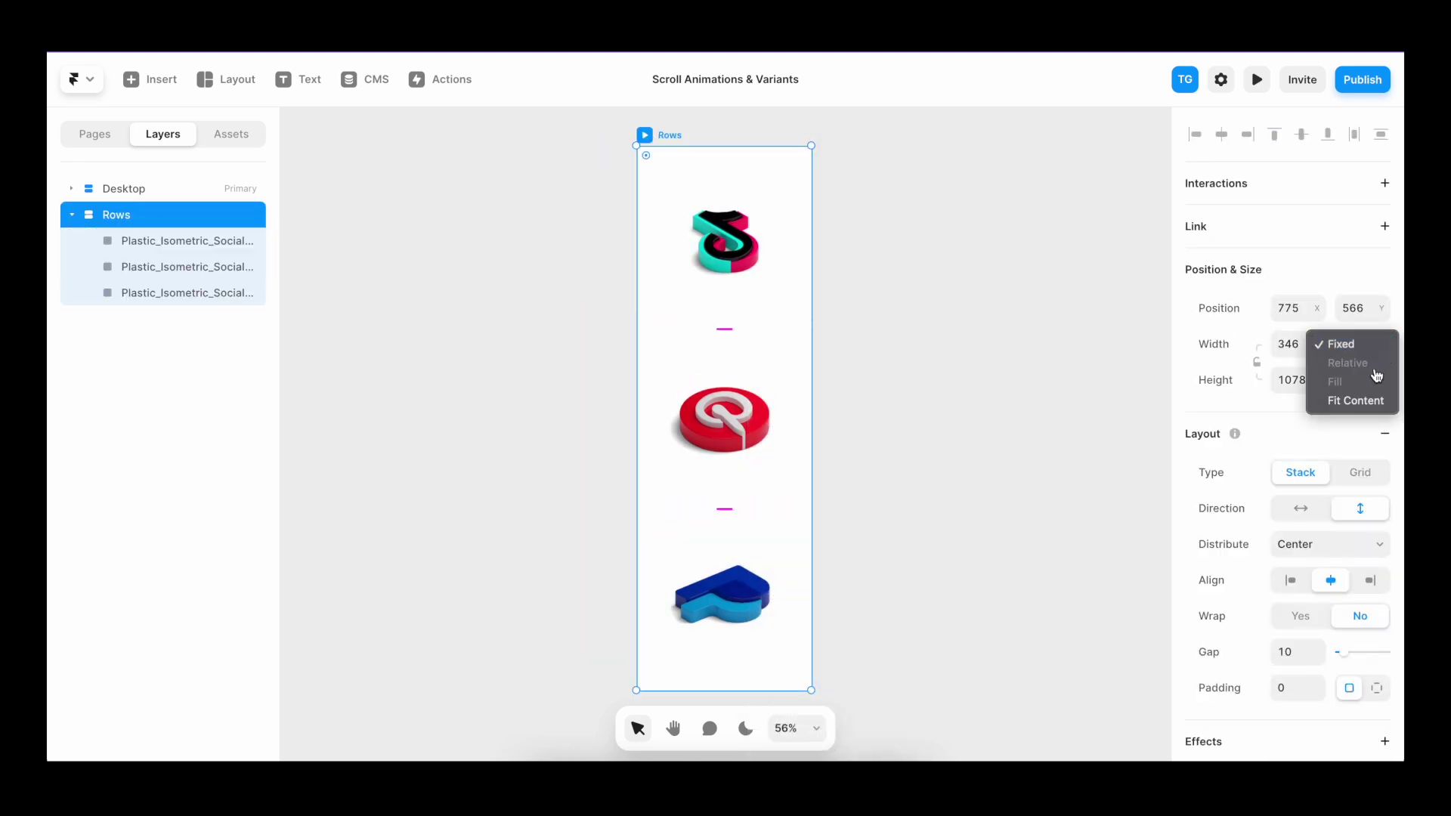
click(1357, 398)
click(1369, 381)
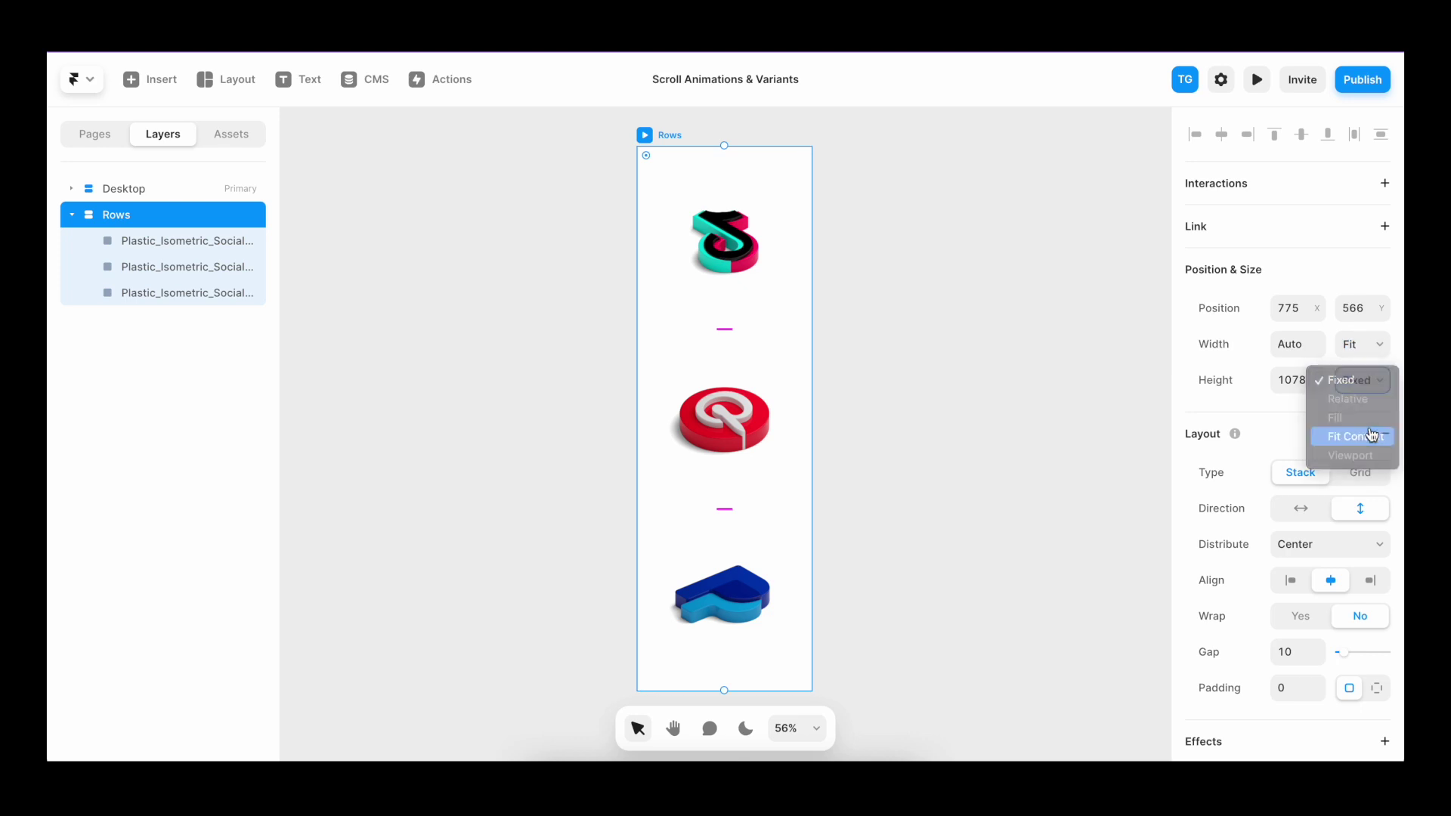
click(1372, 437)
click(1283, 649)
text(0)
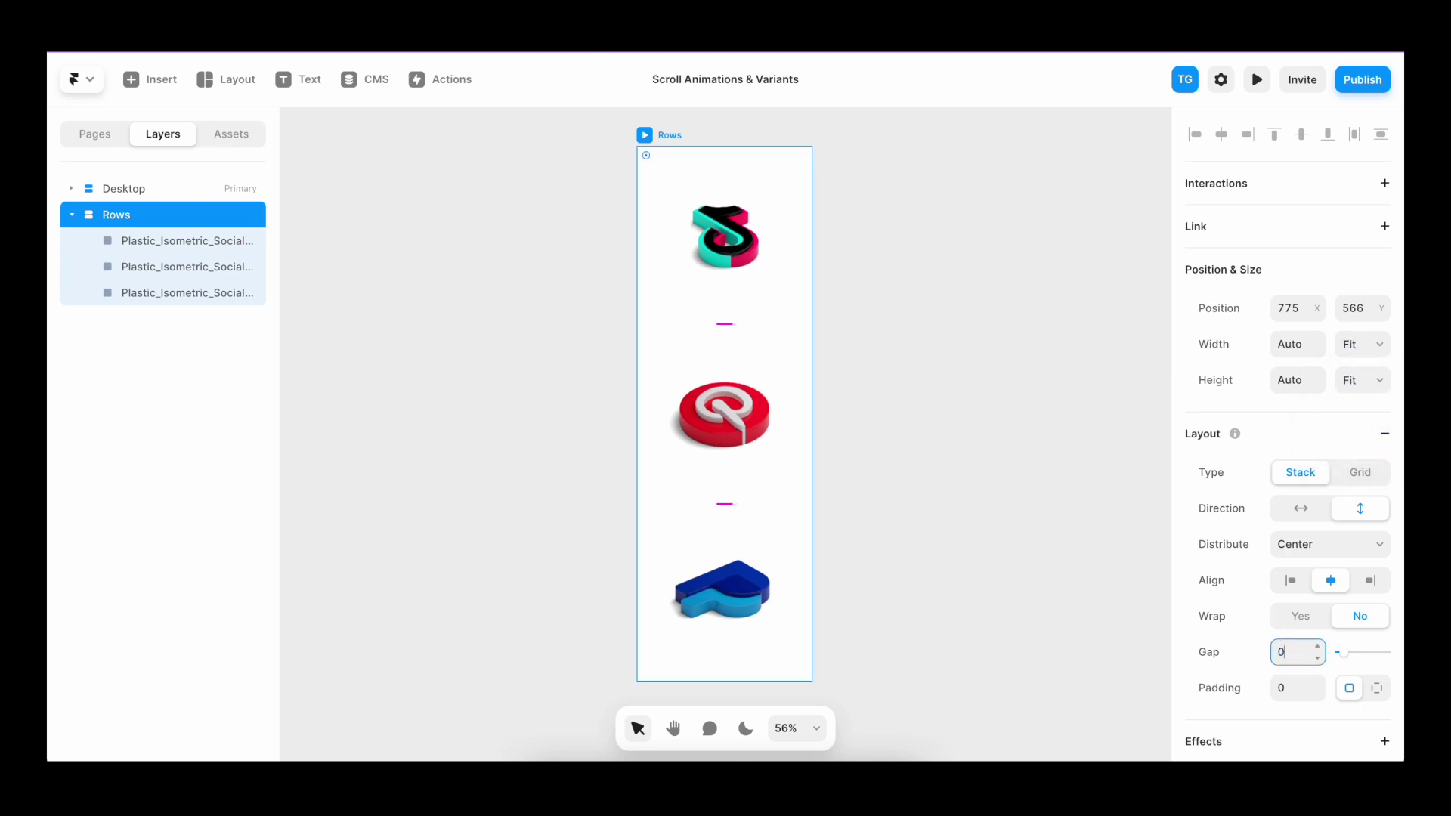
click(745, 125)
Draw a 346×346 frame over the top icon
key(f)
drag(645, 151, 813, 321)
drag(155, 267, 129, 206)
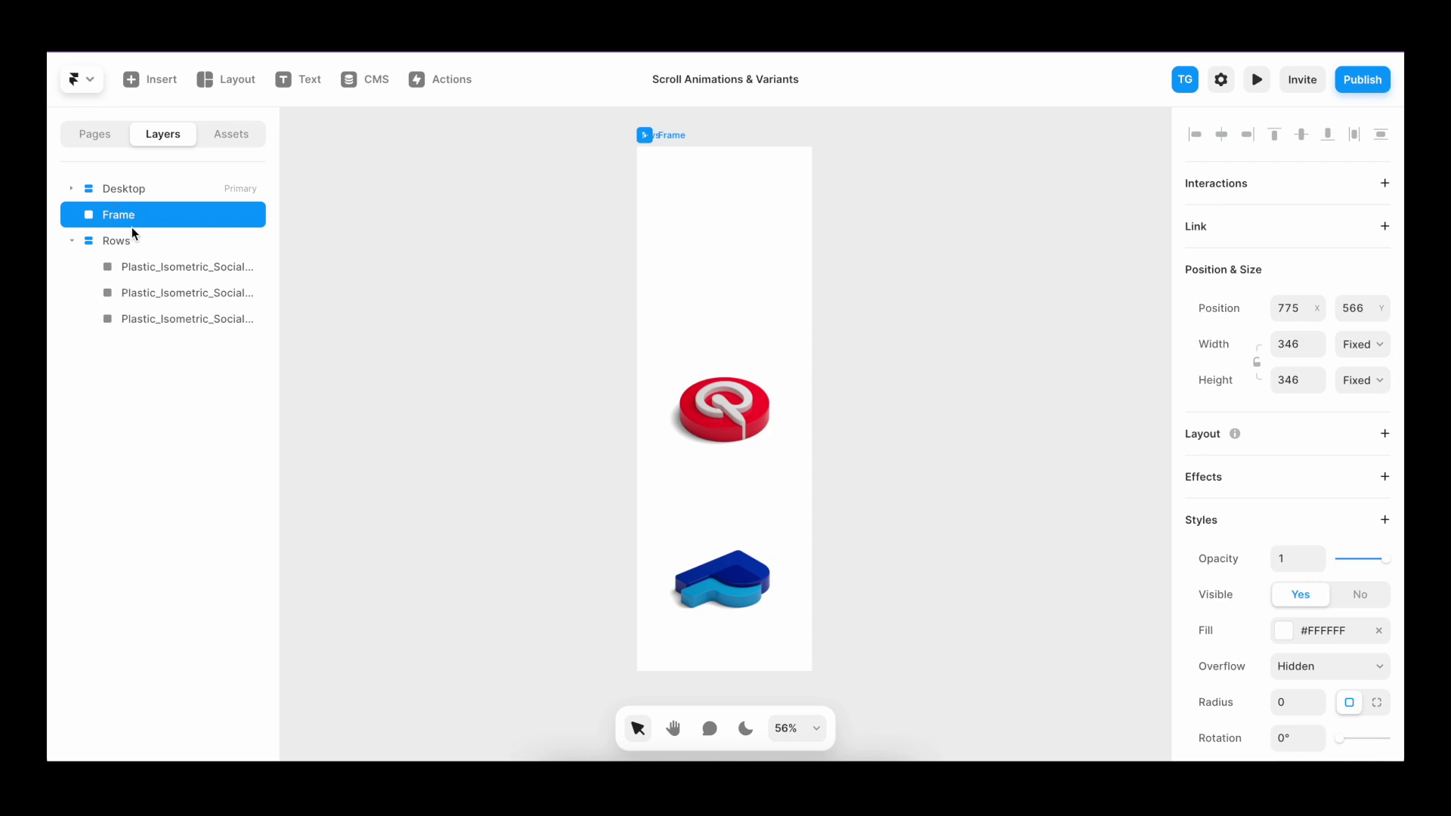
Move the Rows stack into the new frame and give the frame a 56 corner radius
click(128, 243)
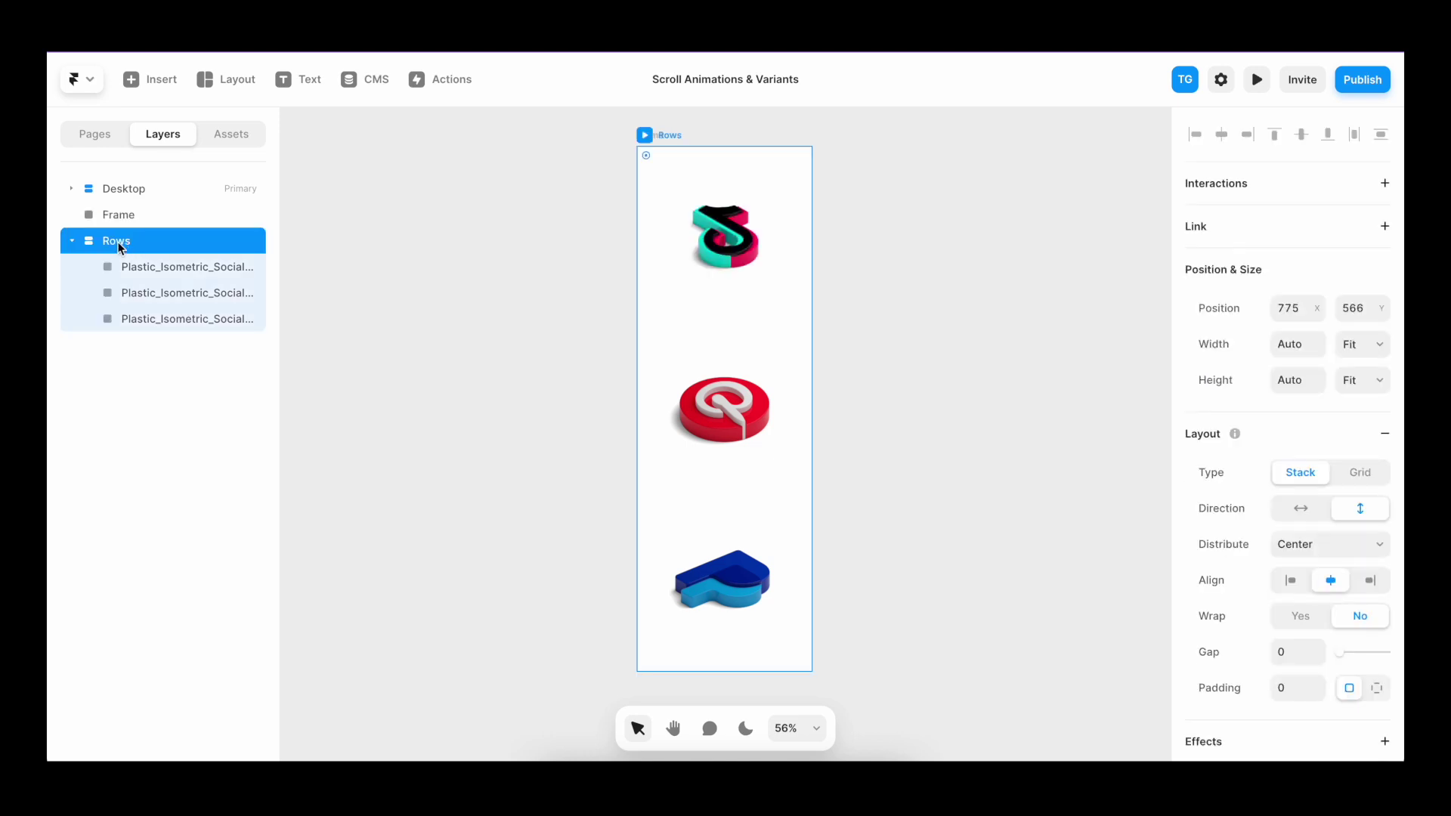
drag(121, 248, 126, 215)
scroll(1251, 555, down, 5)
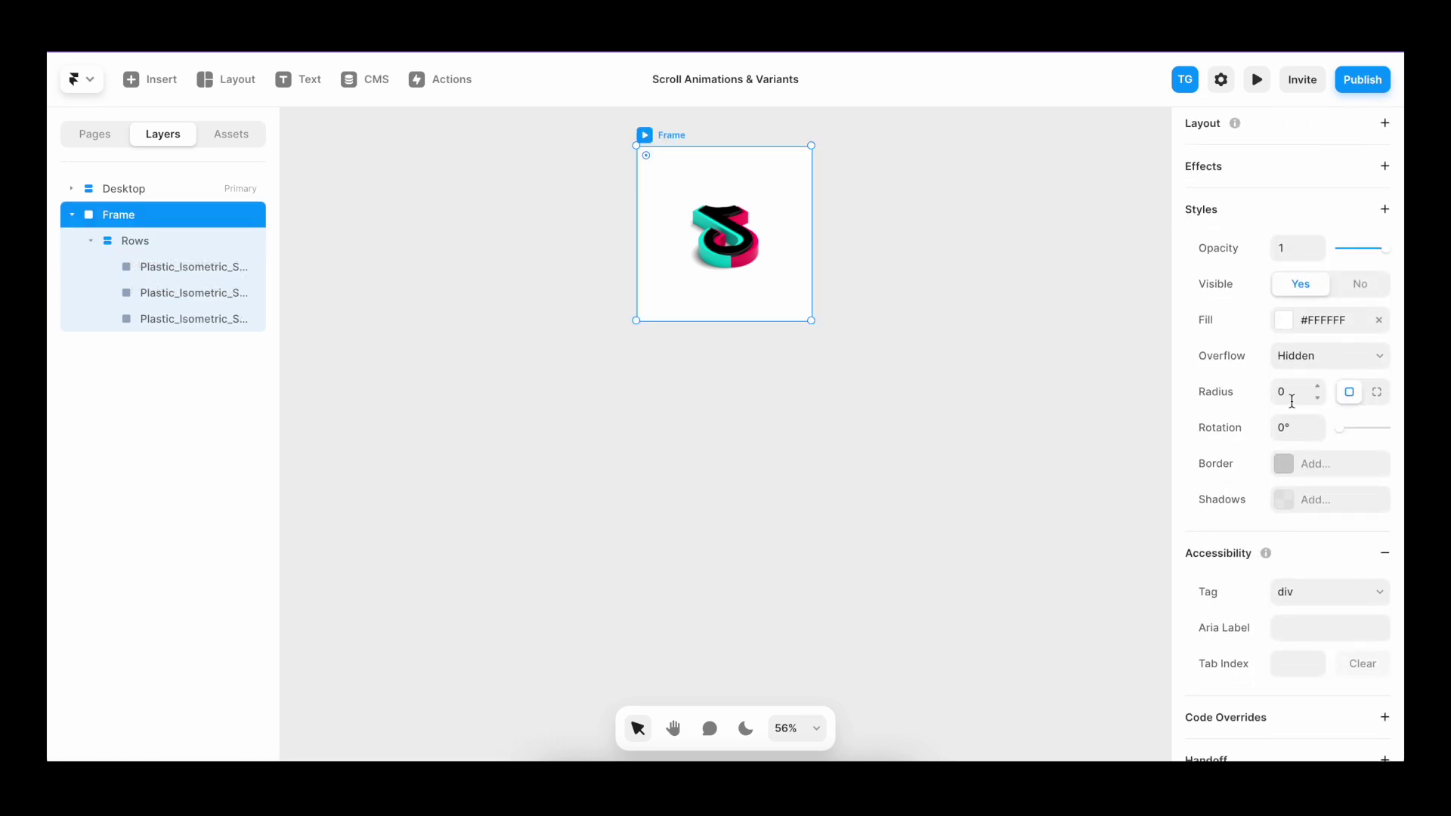
click(1291, 393)
text(56)
Add a Realistic shadow with focus 0.75 to the frame
click(1284, 500)
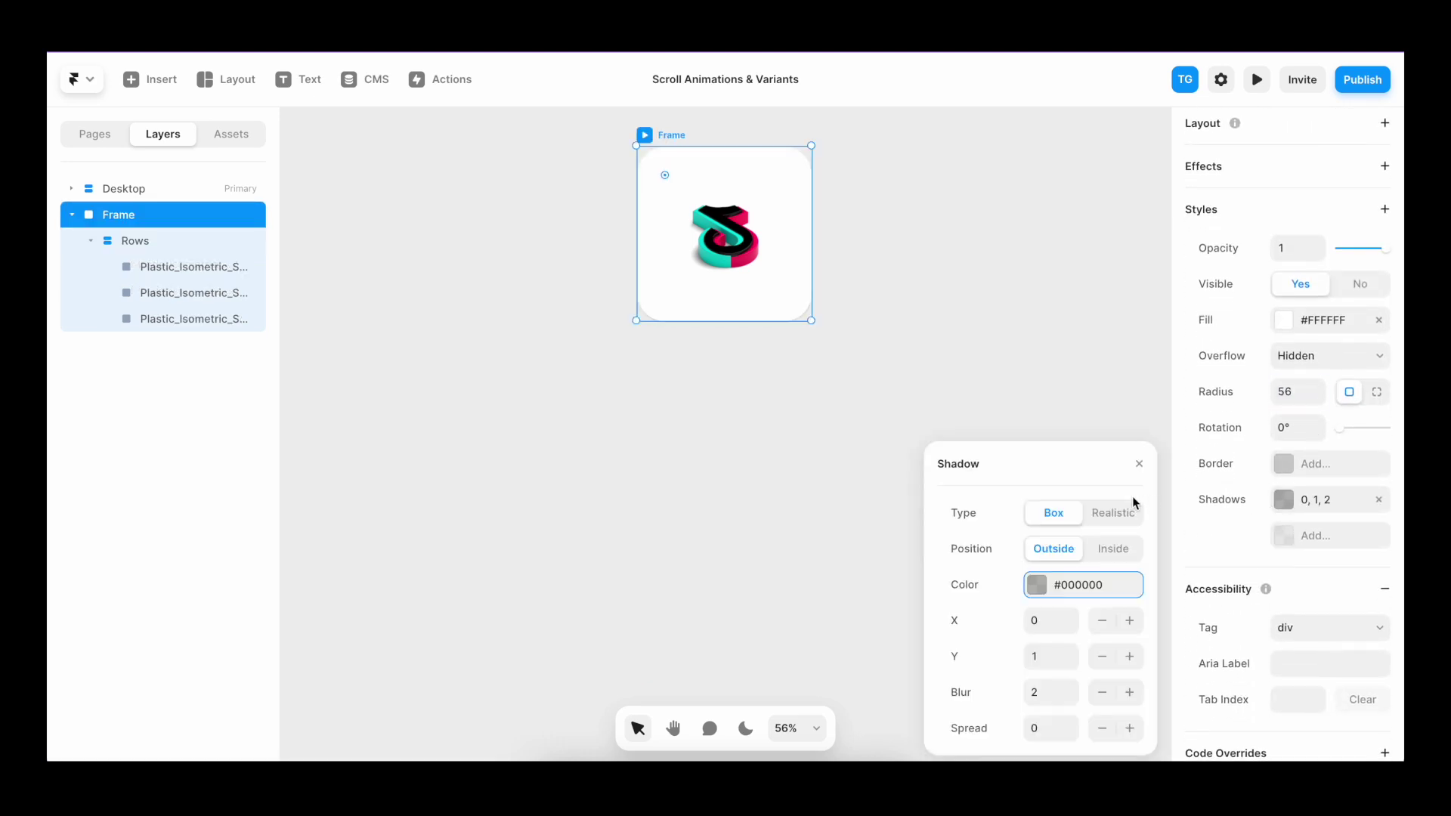
click(1112, 517)
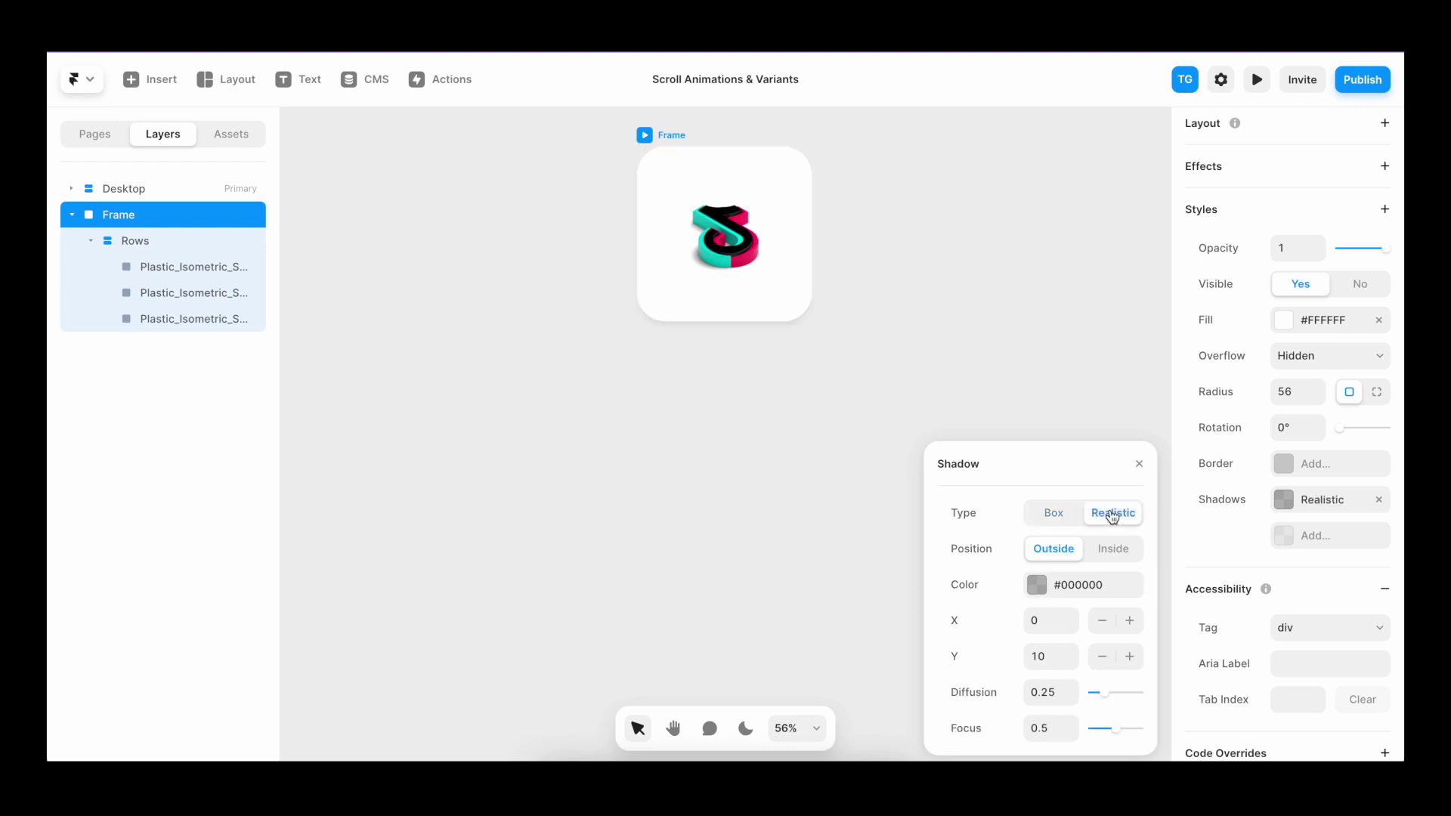
click(1045, 727)
text(0.)
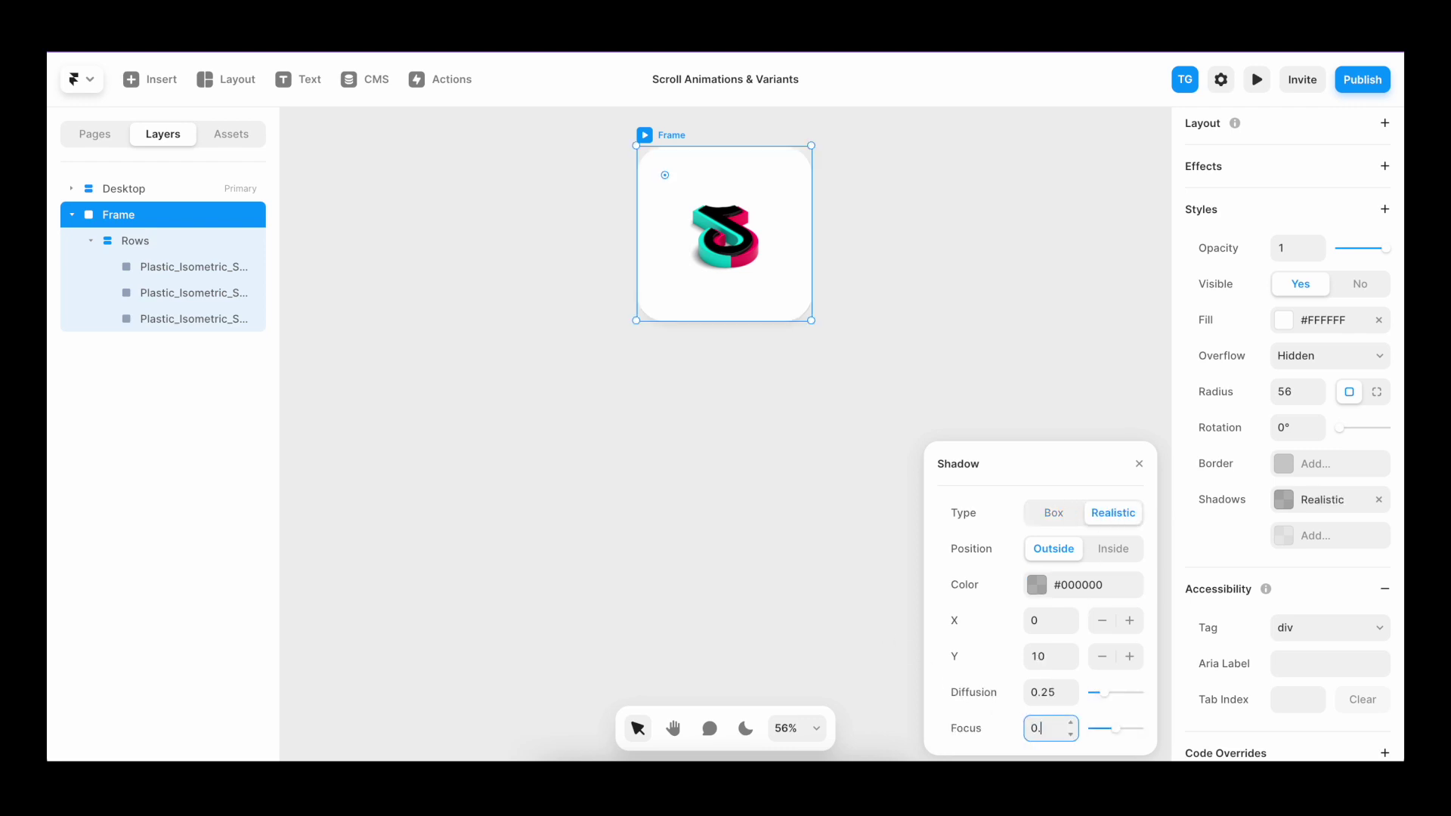
text(75)
key(Return)
key(Escape)
Rename the frame layer to 'Icons'
double_click(146, 204)
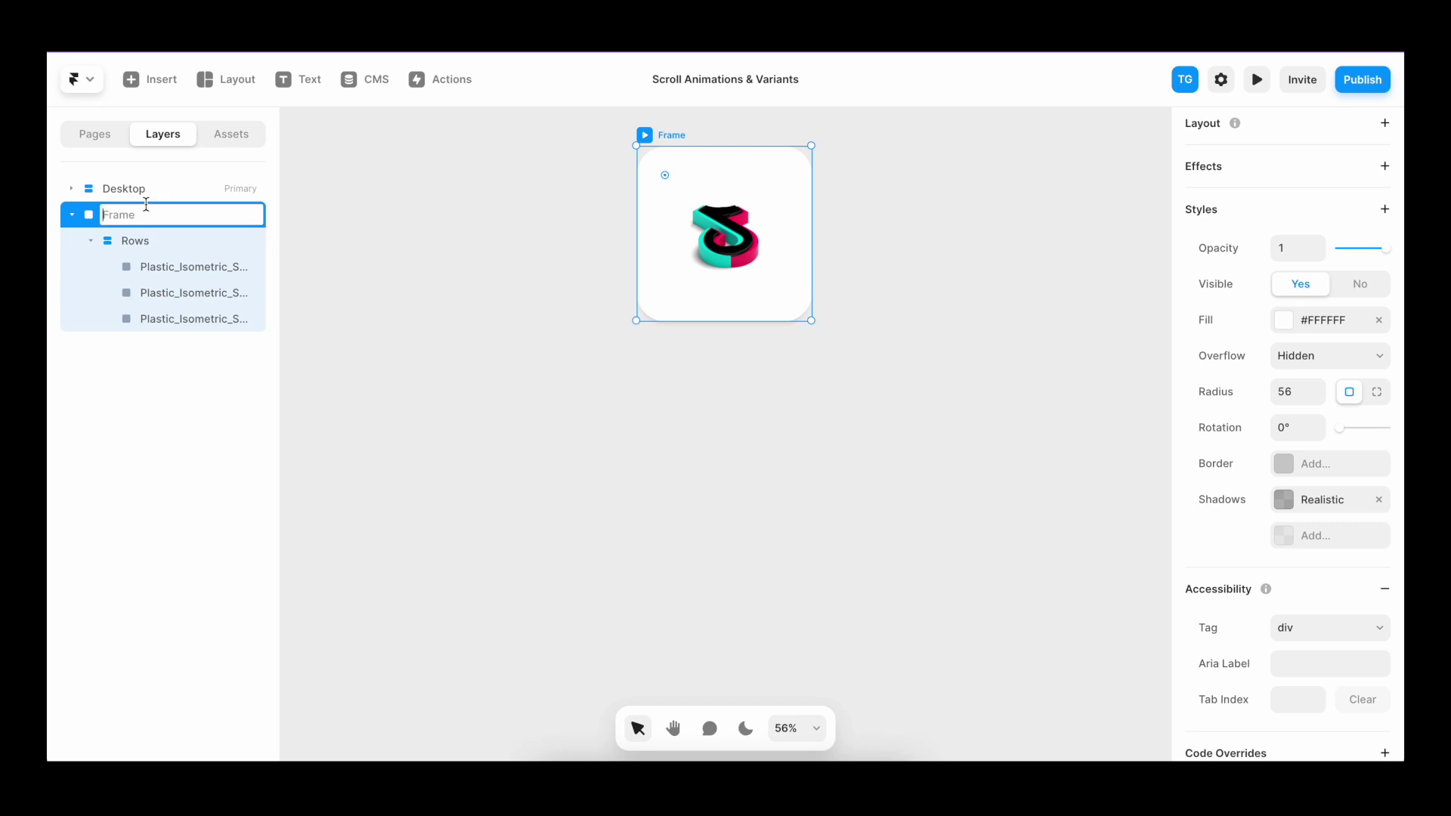
text(Icons)
key(Return)
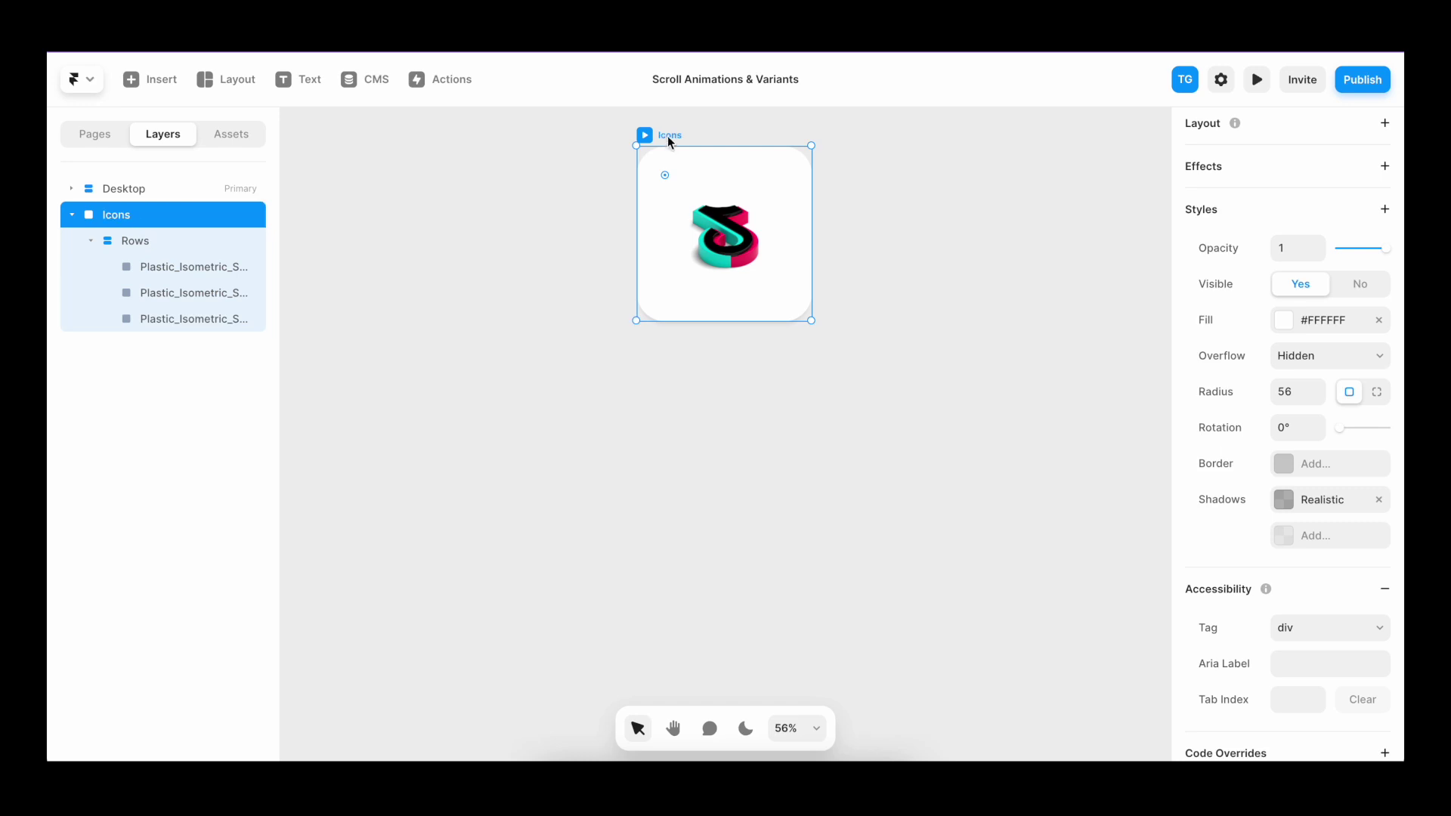
right_click(669, 135)
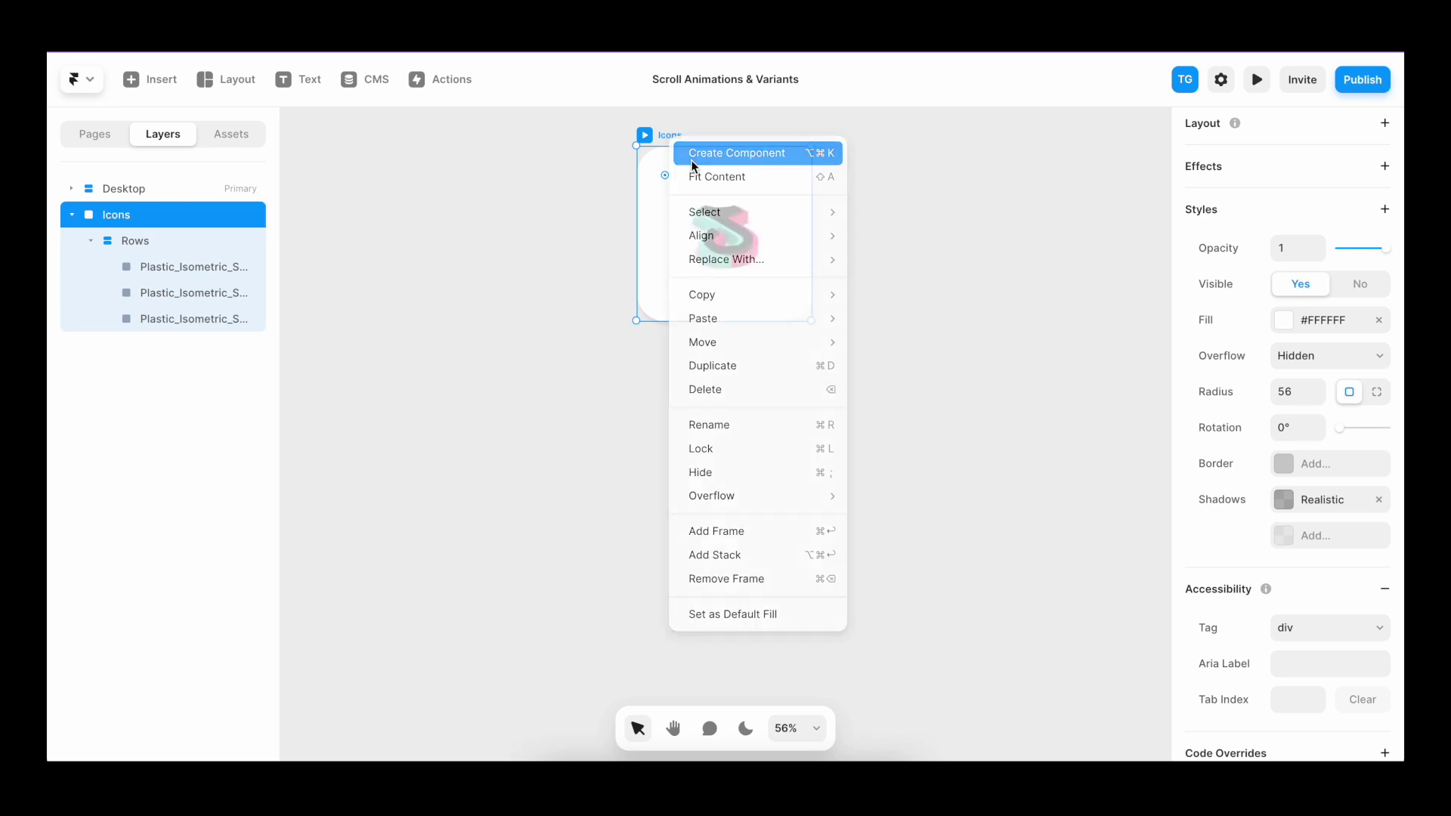
Make the Icons frame a component and add two more variants
click(693, 153)
click(735, 473)
click(732, 409)
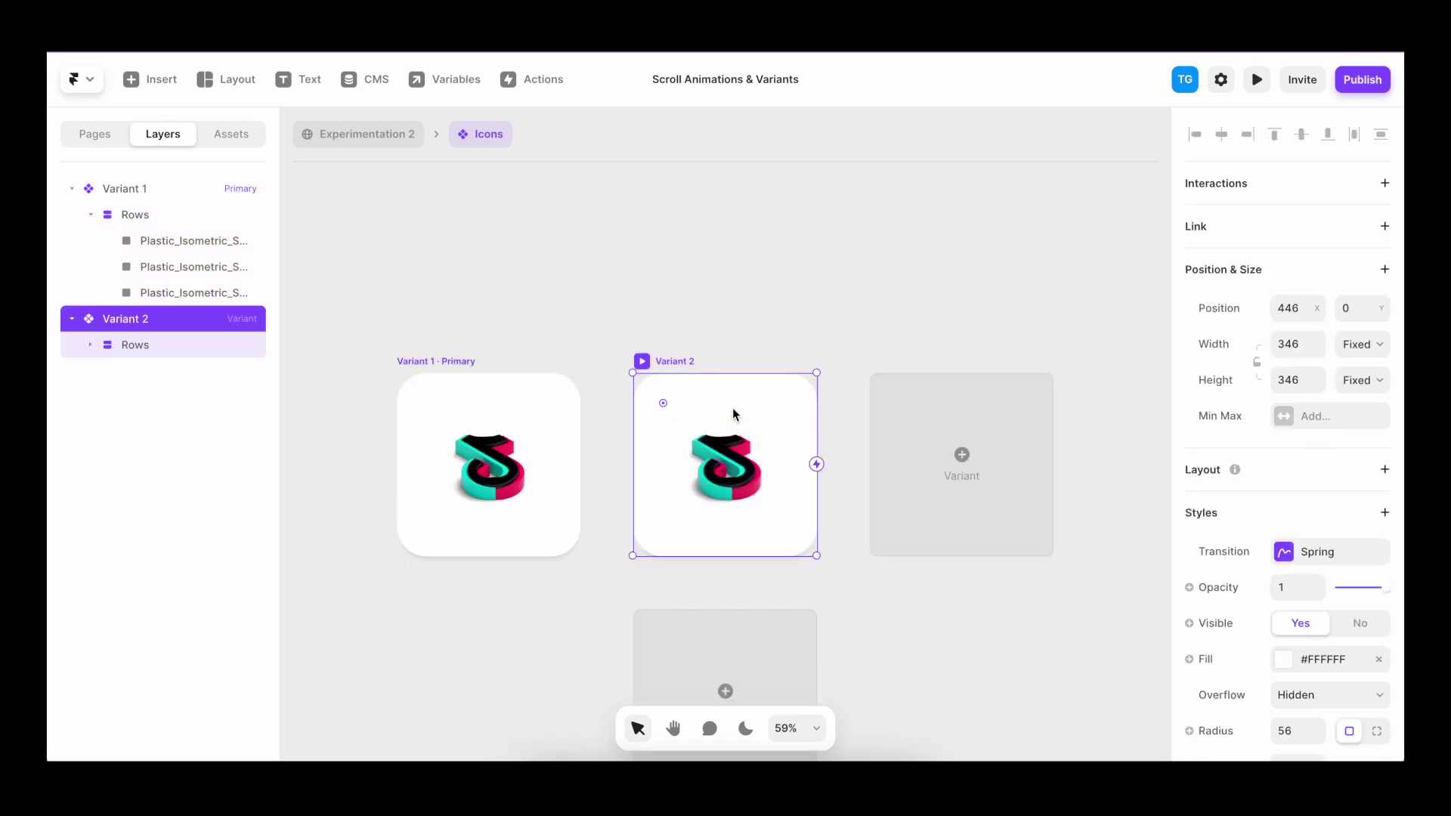
click(936, 473)
Shift Variant 2's stack to show the Pinterest icon and Variant 3's to show the blue icon
click(740, 444)
click(740, 445)
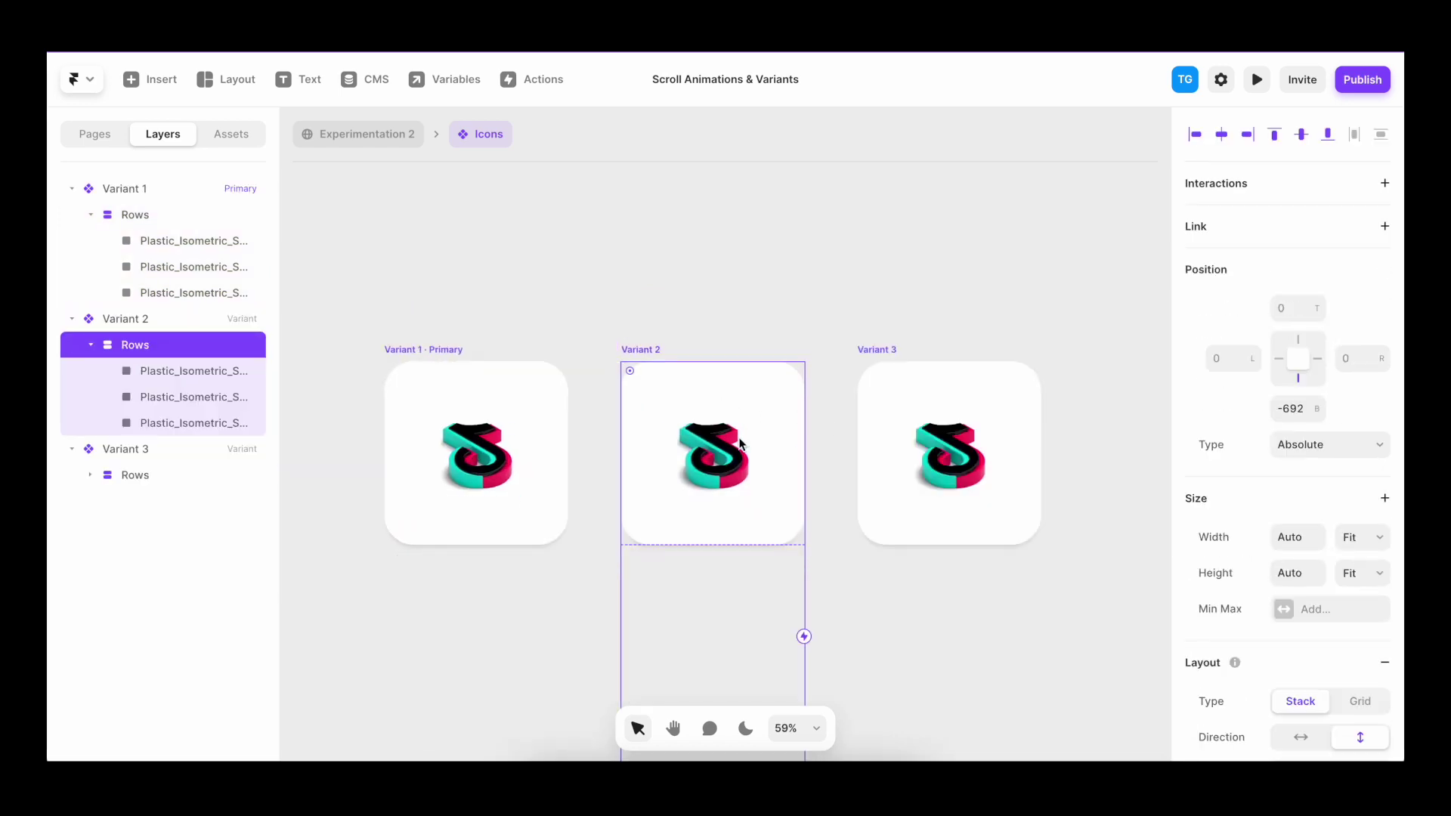
key(alt+v)
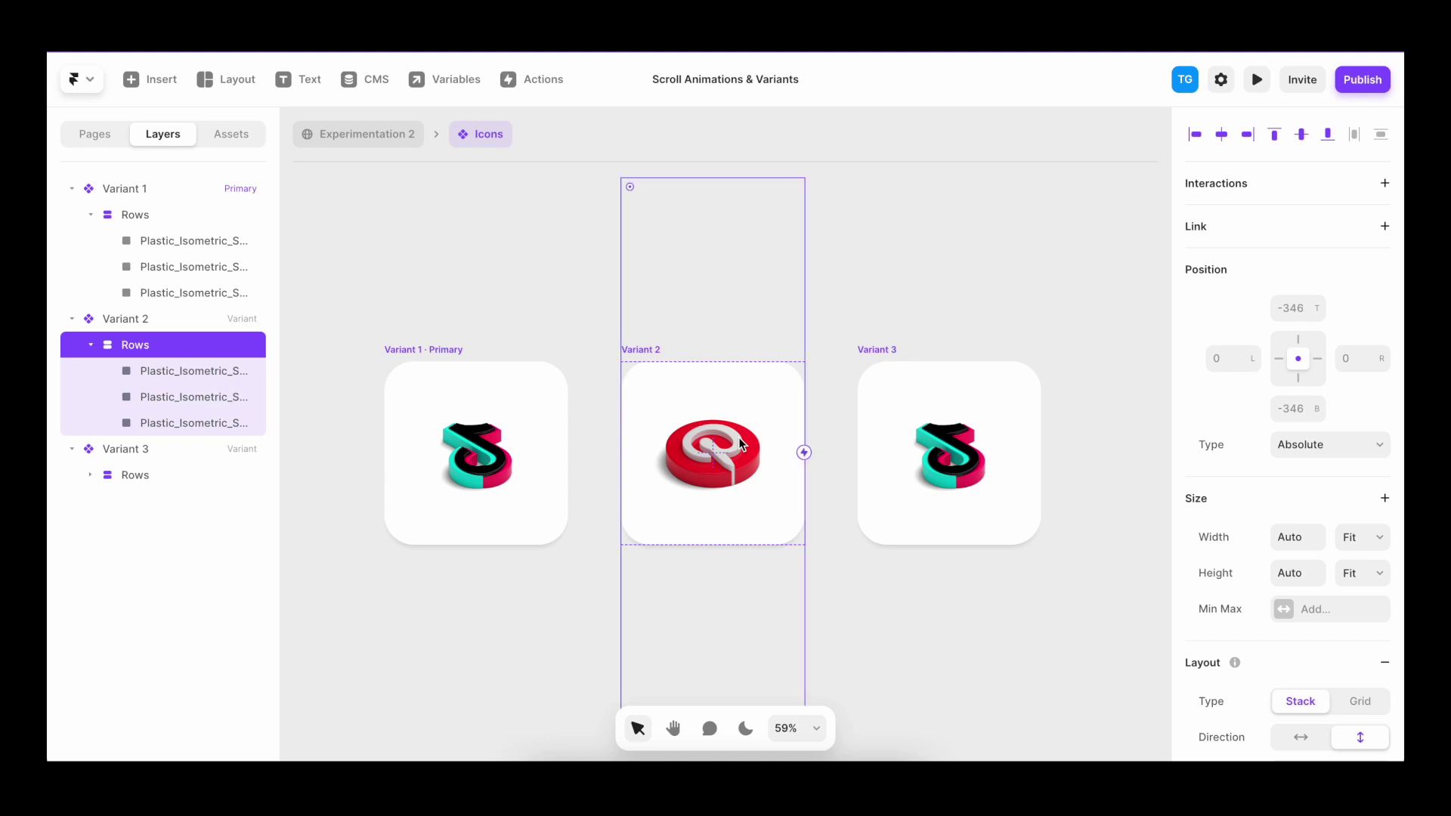
click(969, 437)
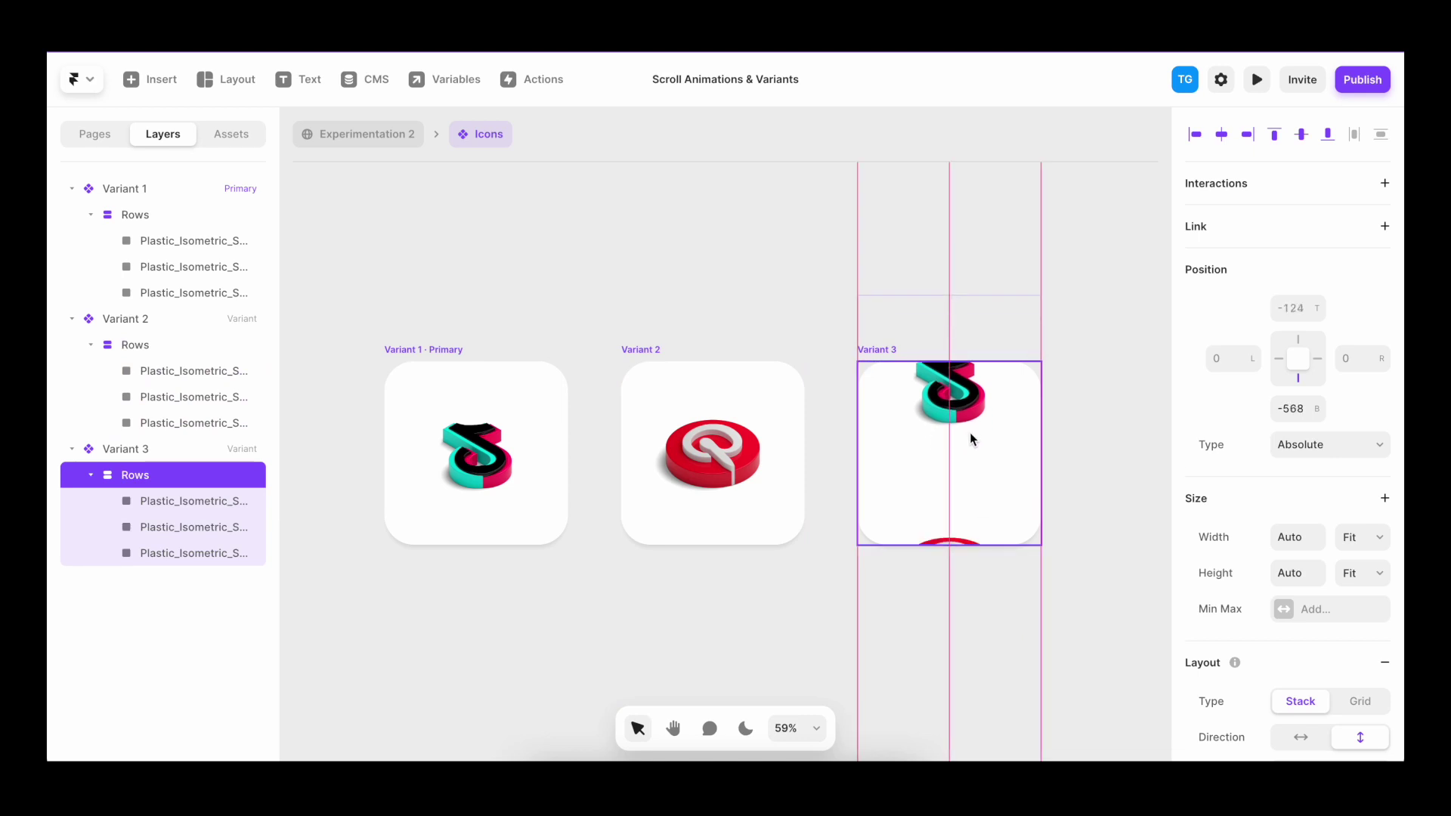
key(alt+v)
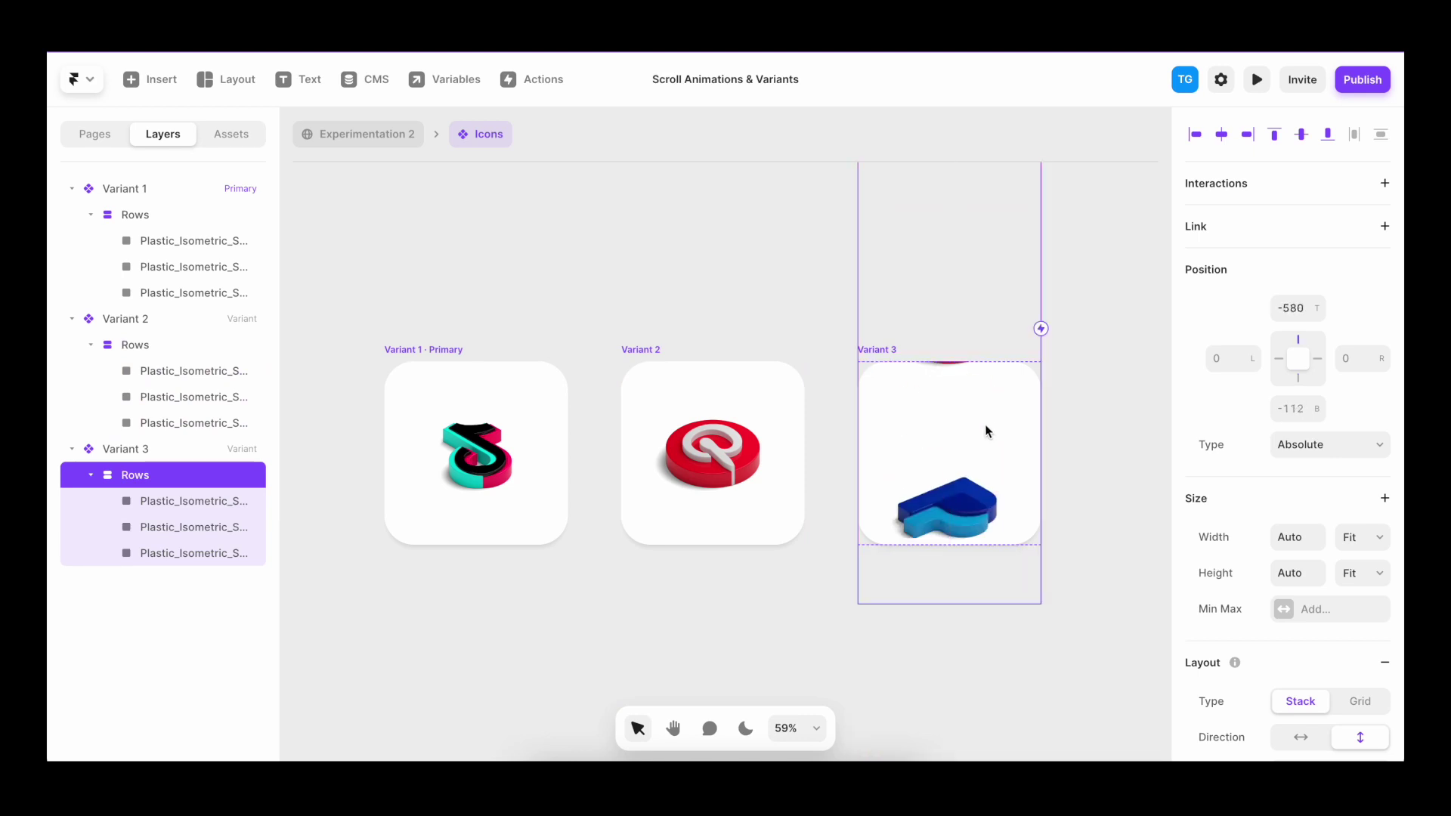
key(Escape)
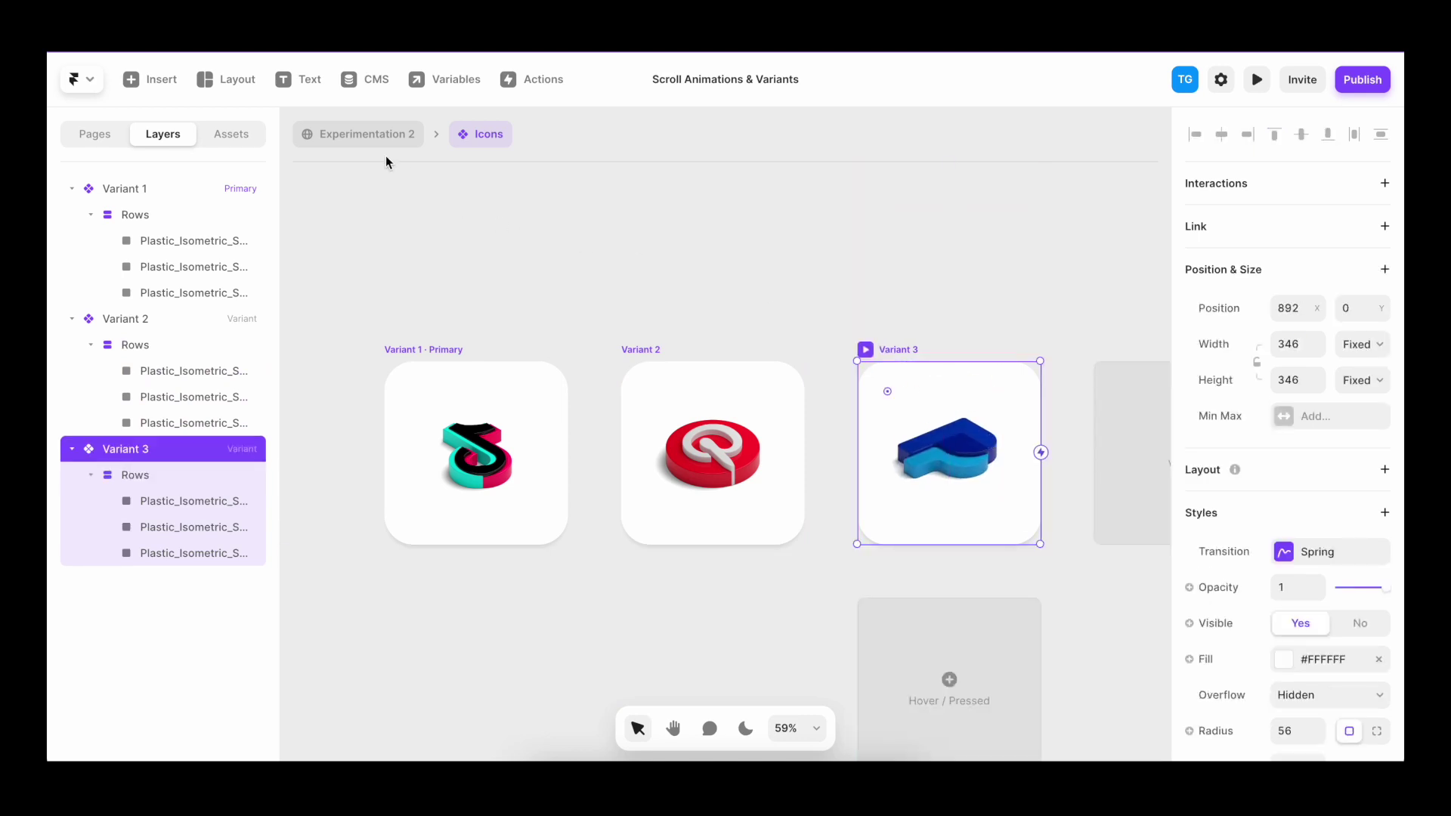
Back on the page, paste an Icons instance into the Scroll Container and lay its contents horizontally
click(372, 141)
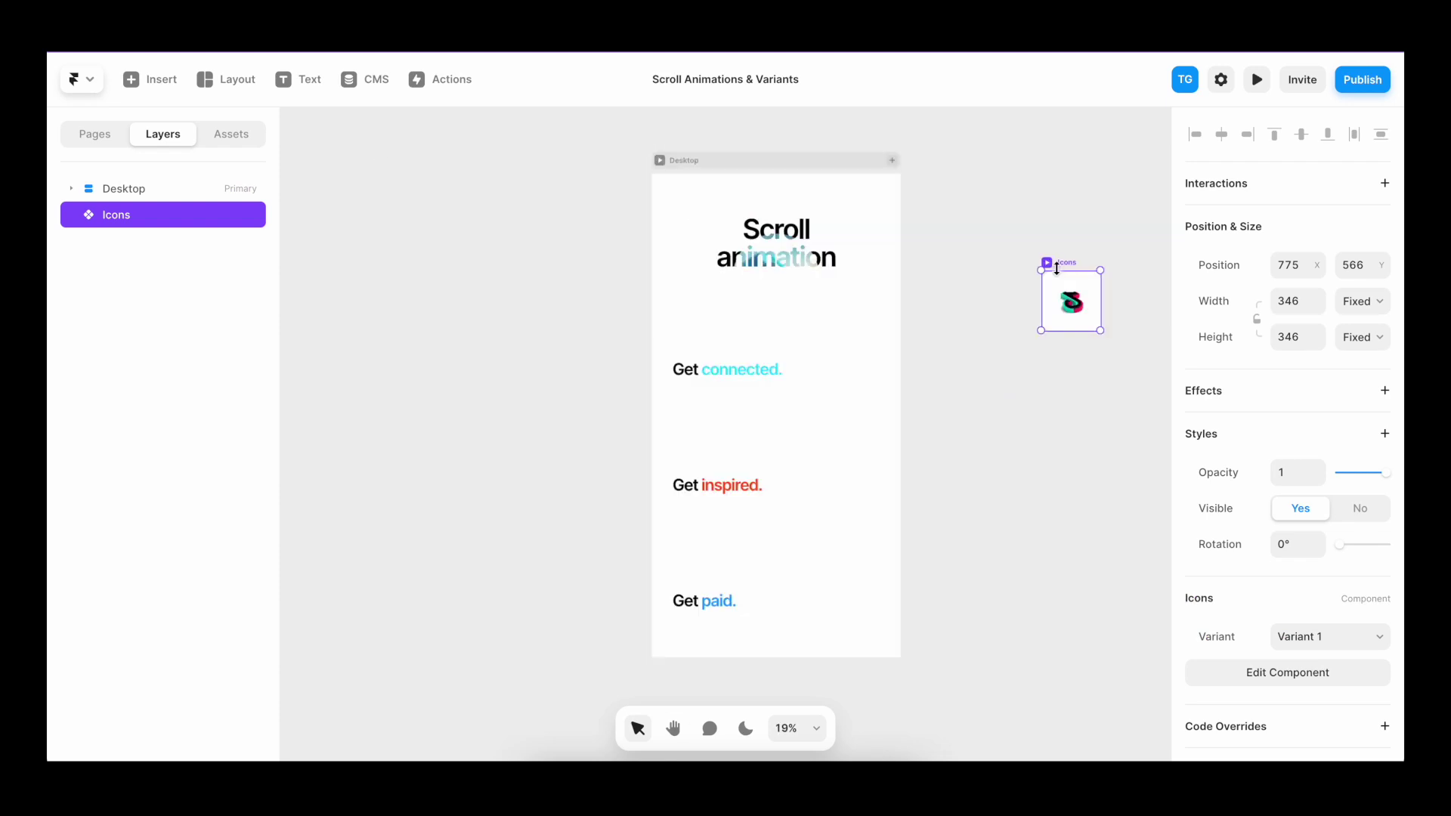
click(796, 384)
key(ctrl+v)
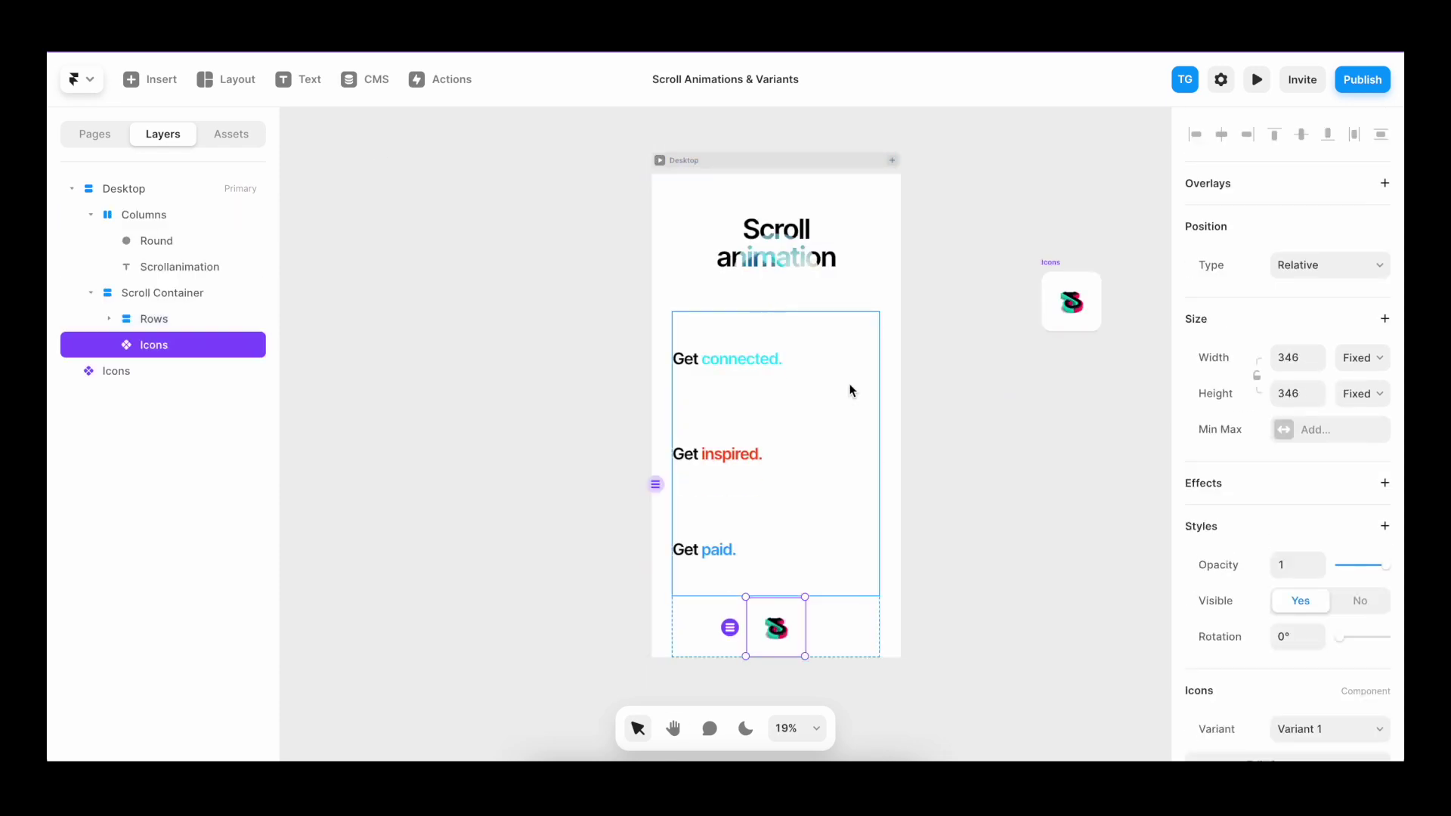
click(848, 394)
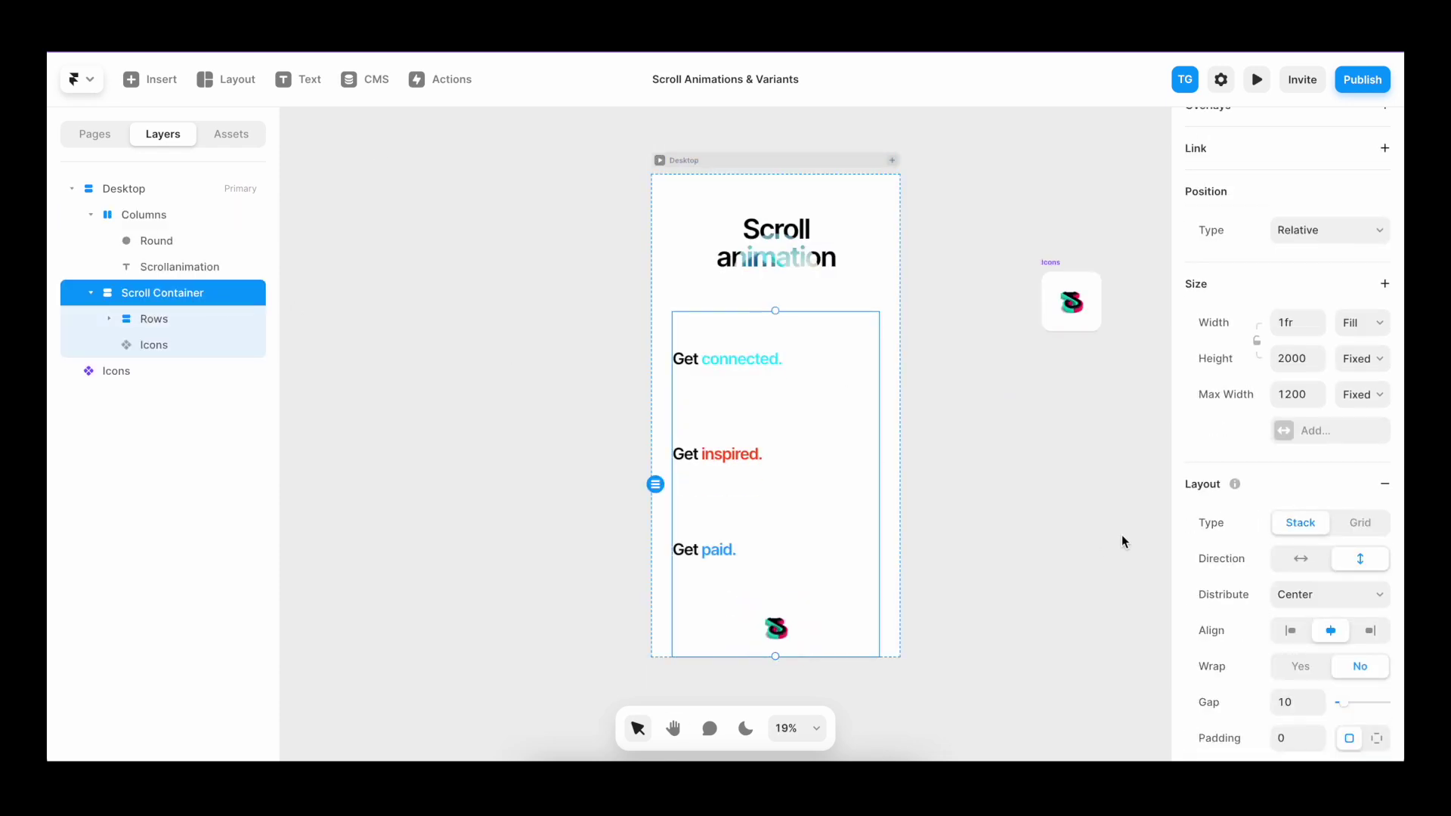
click(1301, 561)
Top-align the Icons instance and make it sticky with a 160 top offset
click(1291, 631)
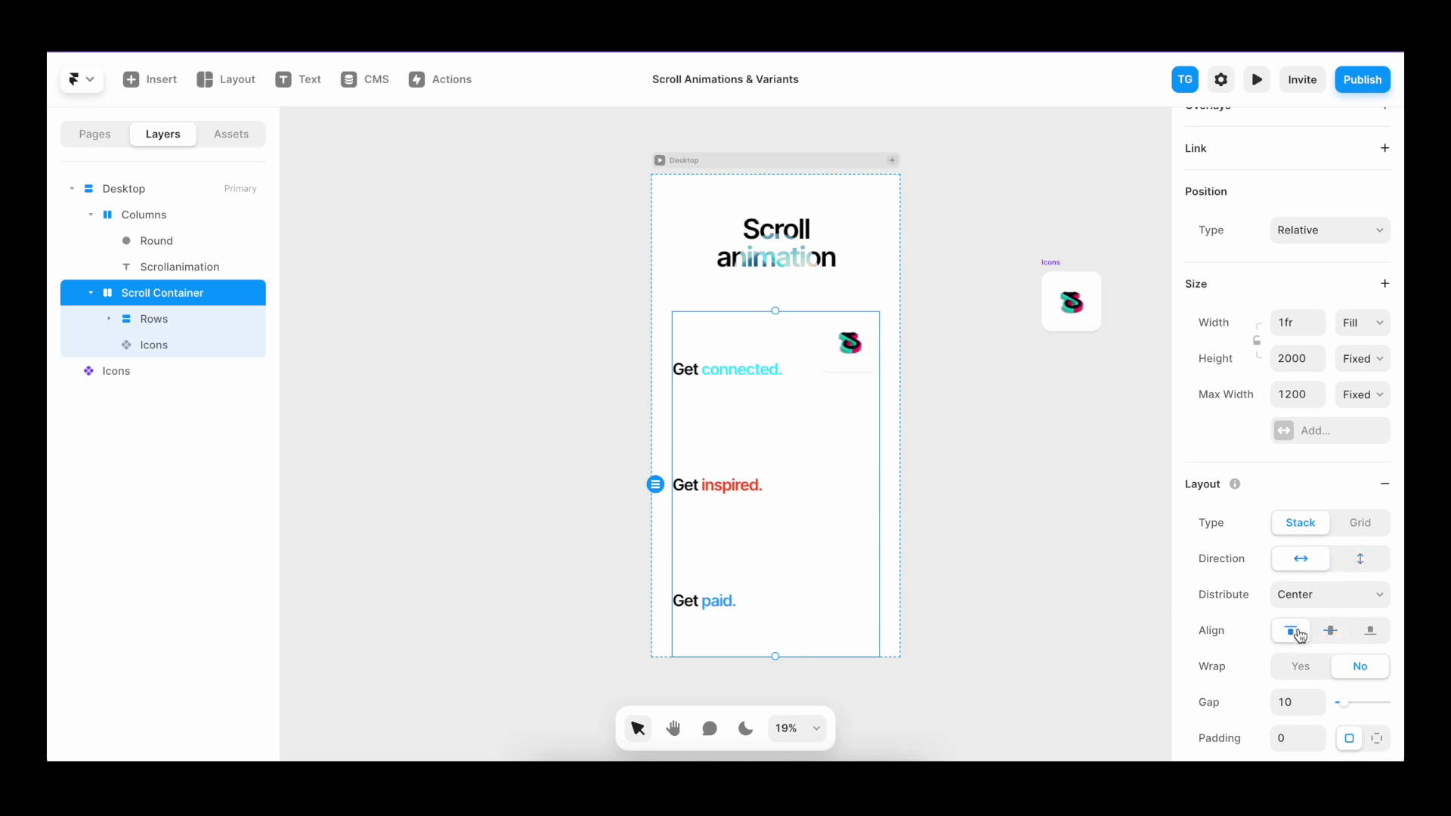
click(861, 350)
scroll(866, 354, up, 5)
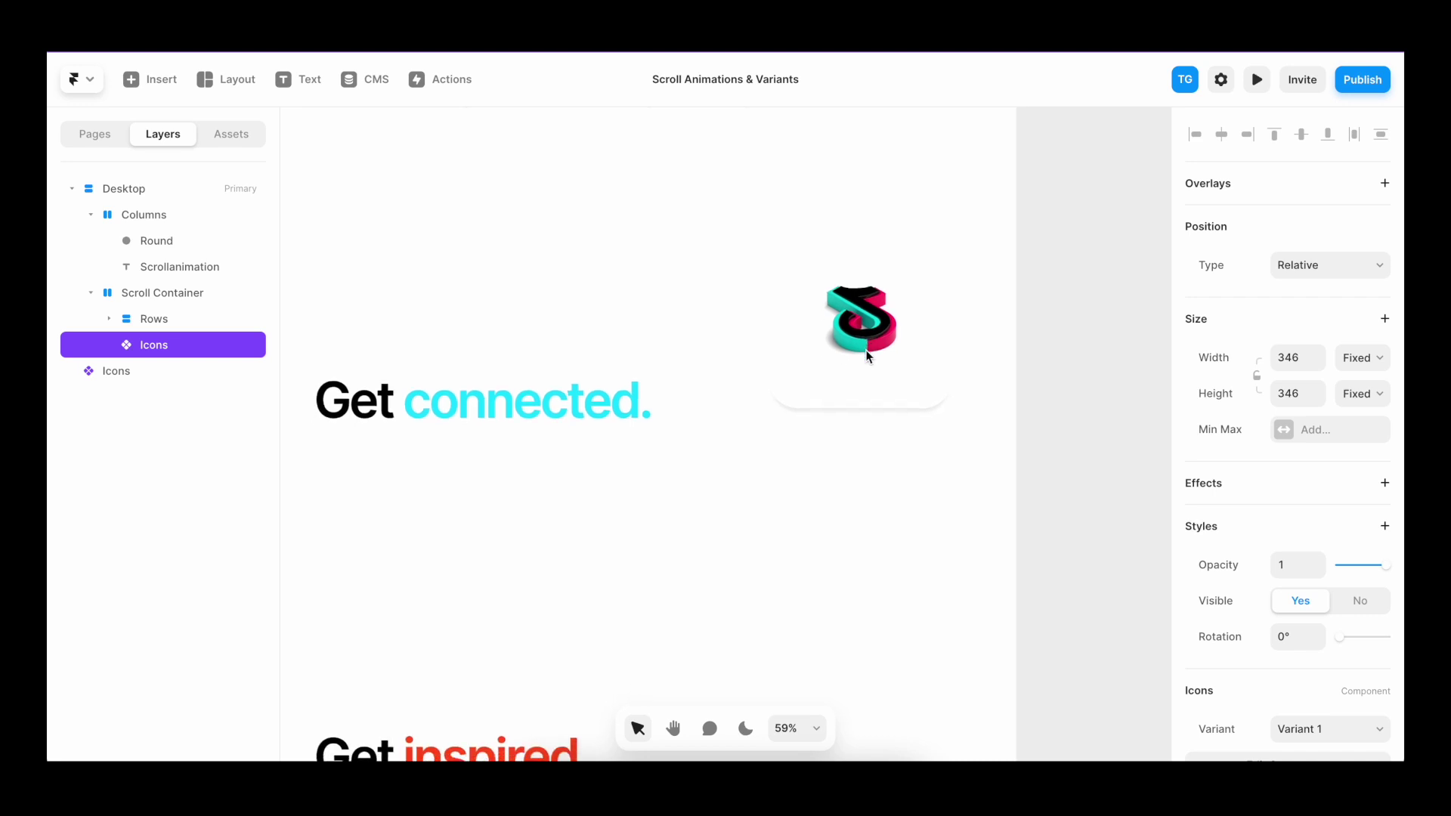
click(1332, 269)
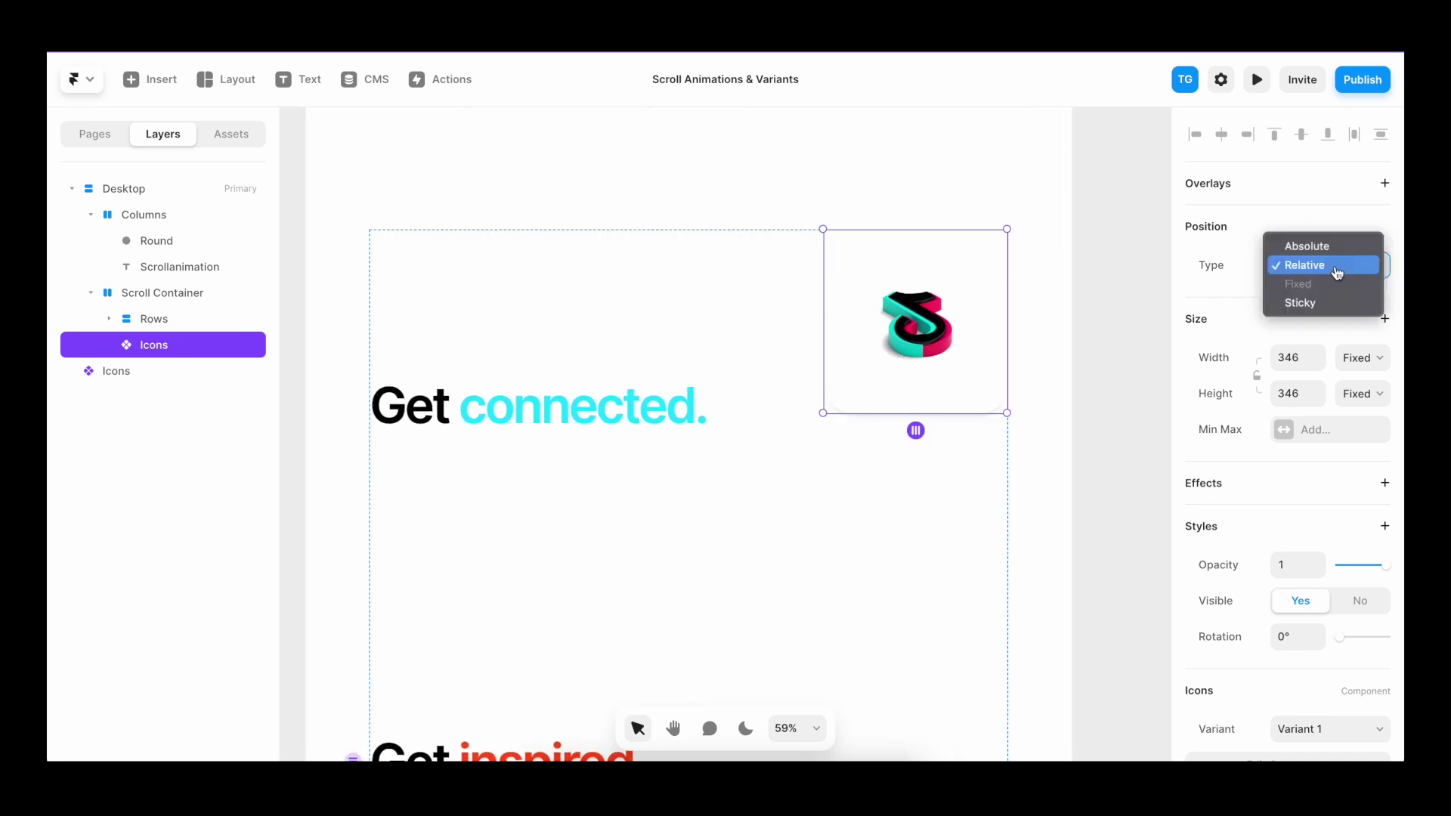
click(1316, 305)
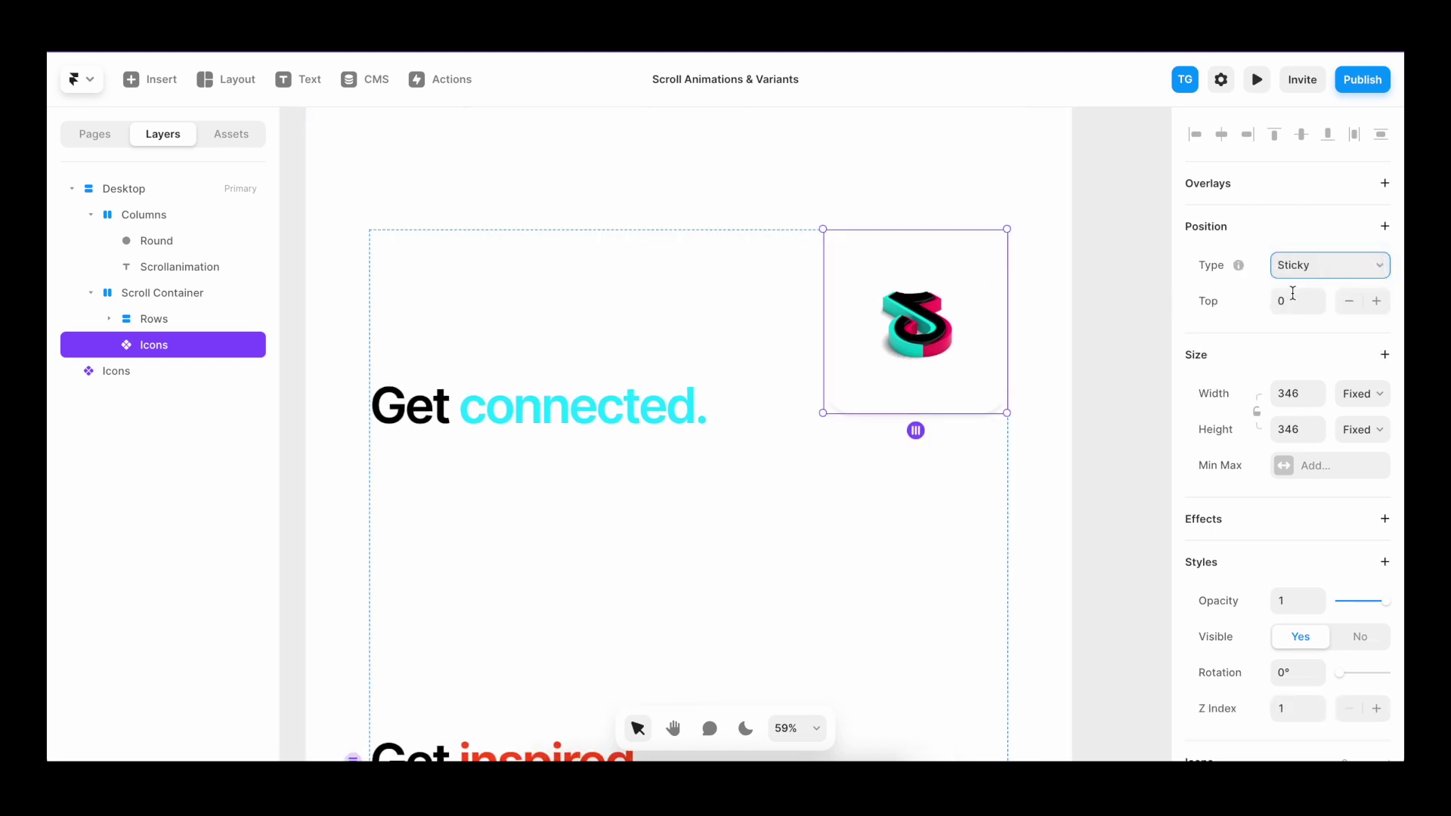
click(1293, 296)
text(140)
key(Return)
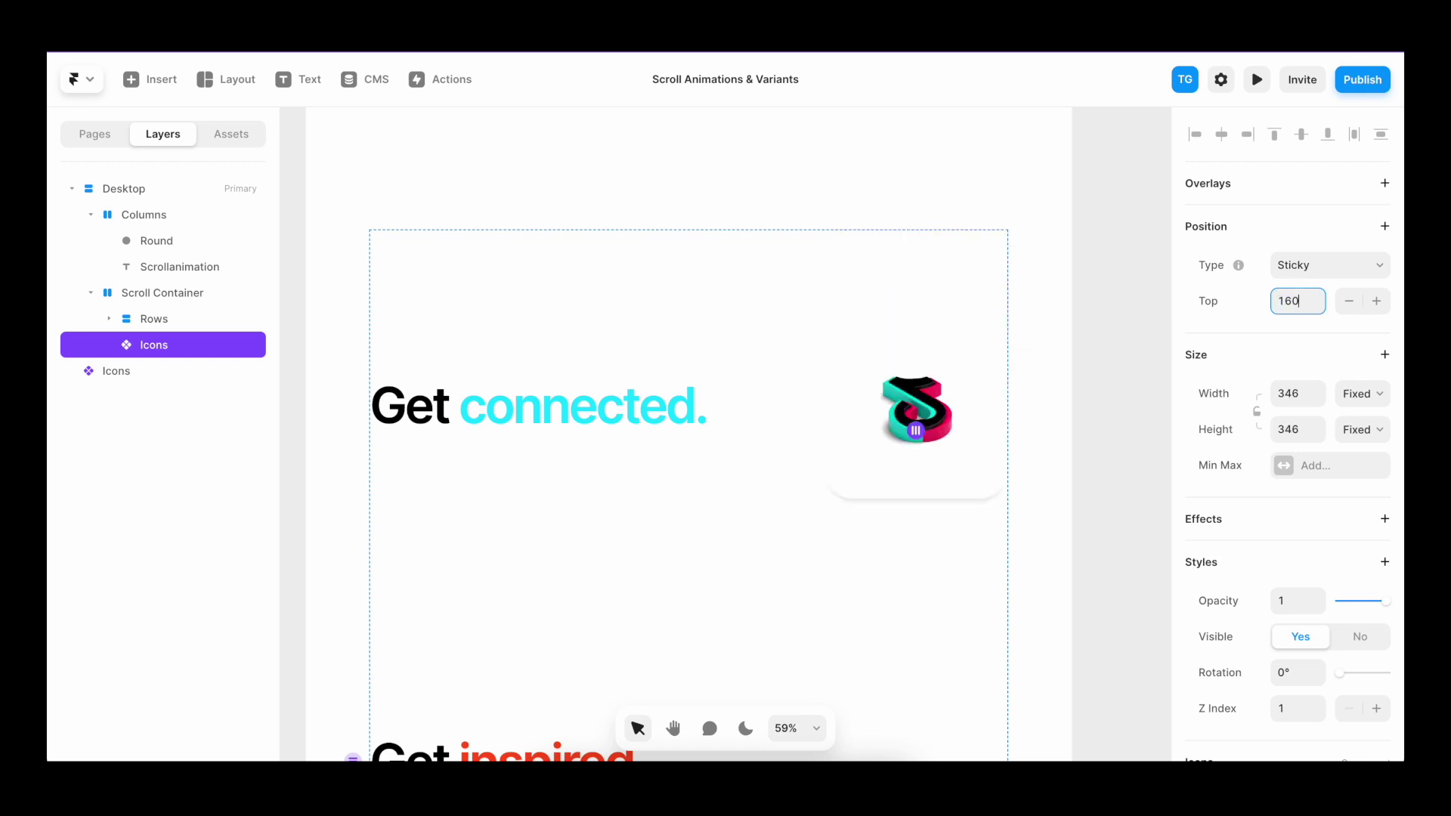
scroll(899, 287, down, 5)
click(920, 290)
scroll(910, 356, up, 3)
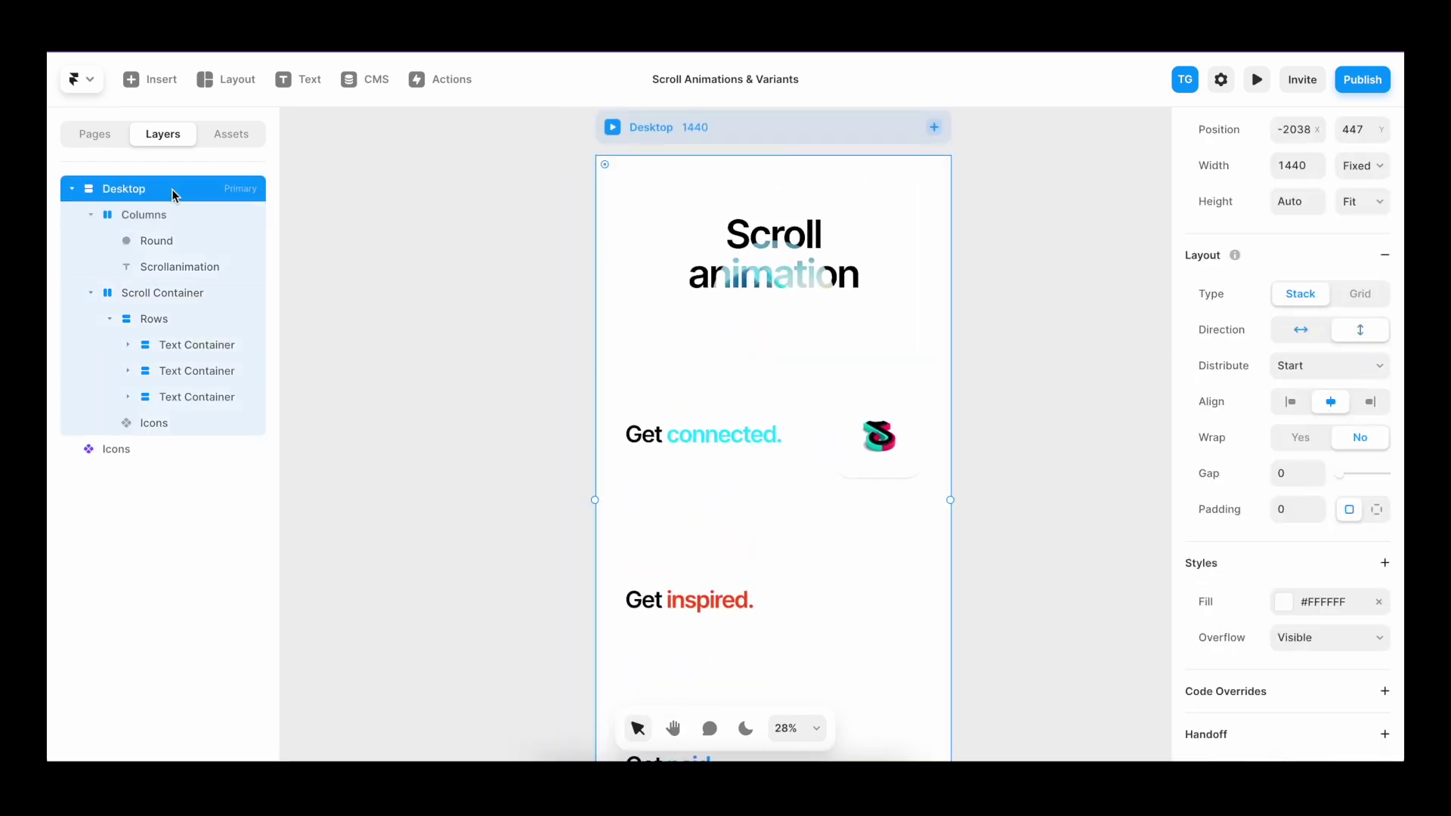
Give Desktop, Columns, Scroll Container, Rows and the three Text Containers #F7F7F7 fill and visible overflow
shift+click(144, 215)
shift+click(163, 293)
shift+click(168, 322)
shift+click(181, 345)
shift+click(181, 371)
shift+click(182, 397)
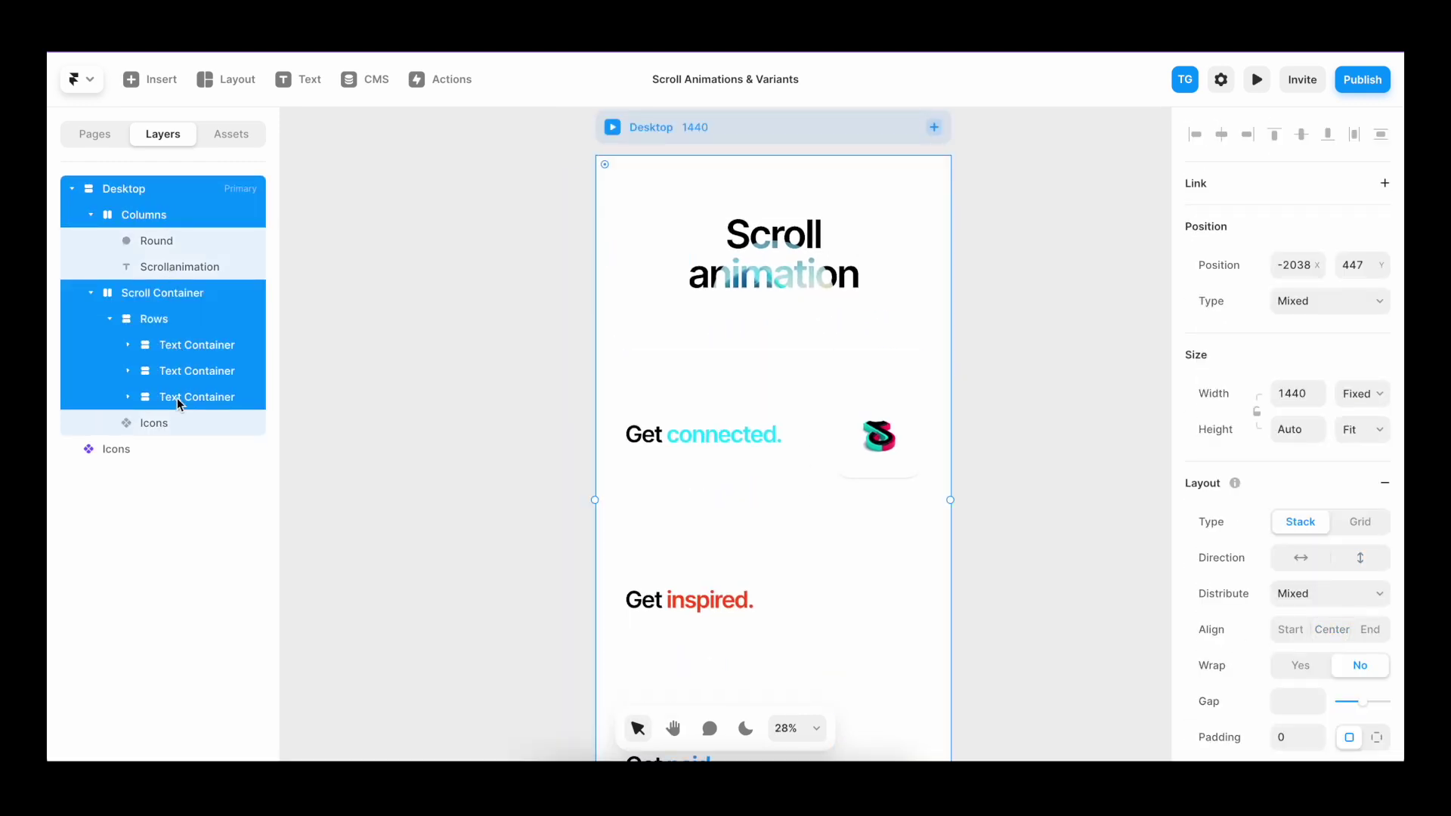
scroll(1319, 536, down, 2)
scroll(1318, 537, down, 3)
click(1322, 494)
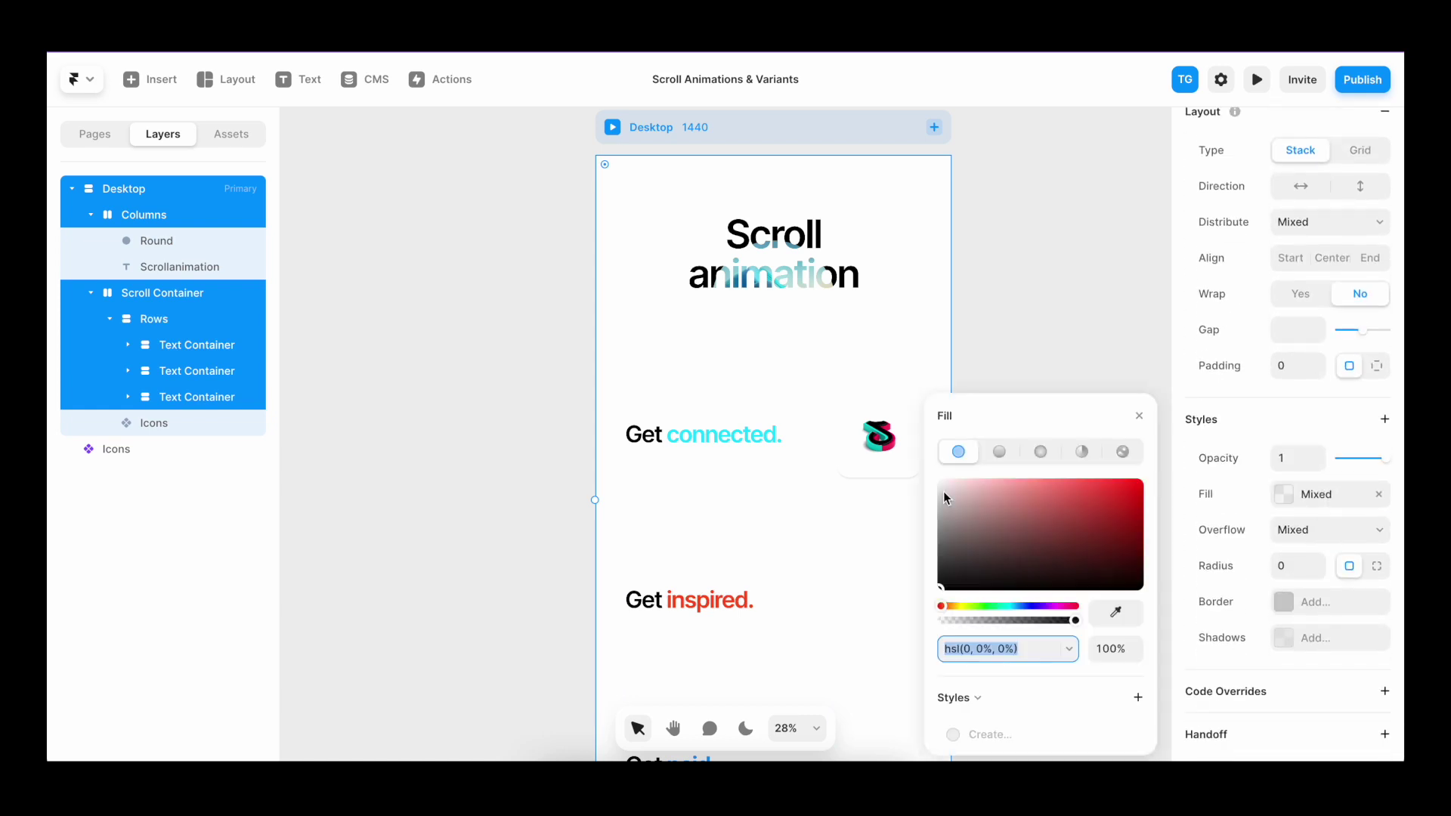
drag(943, 492, 920, 482)
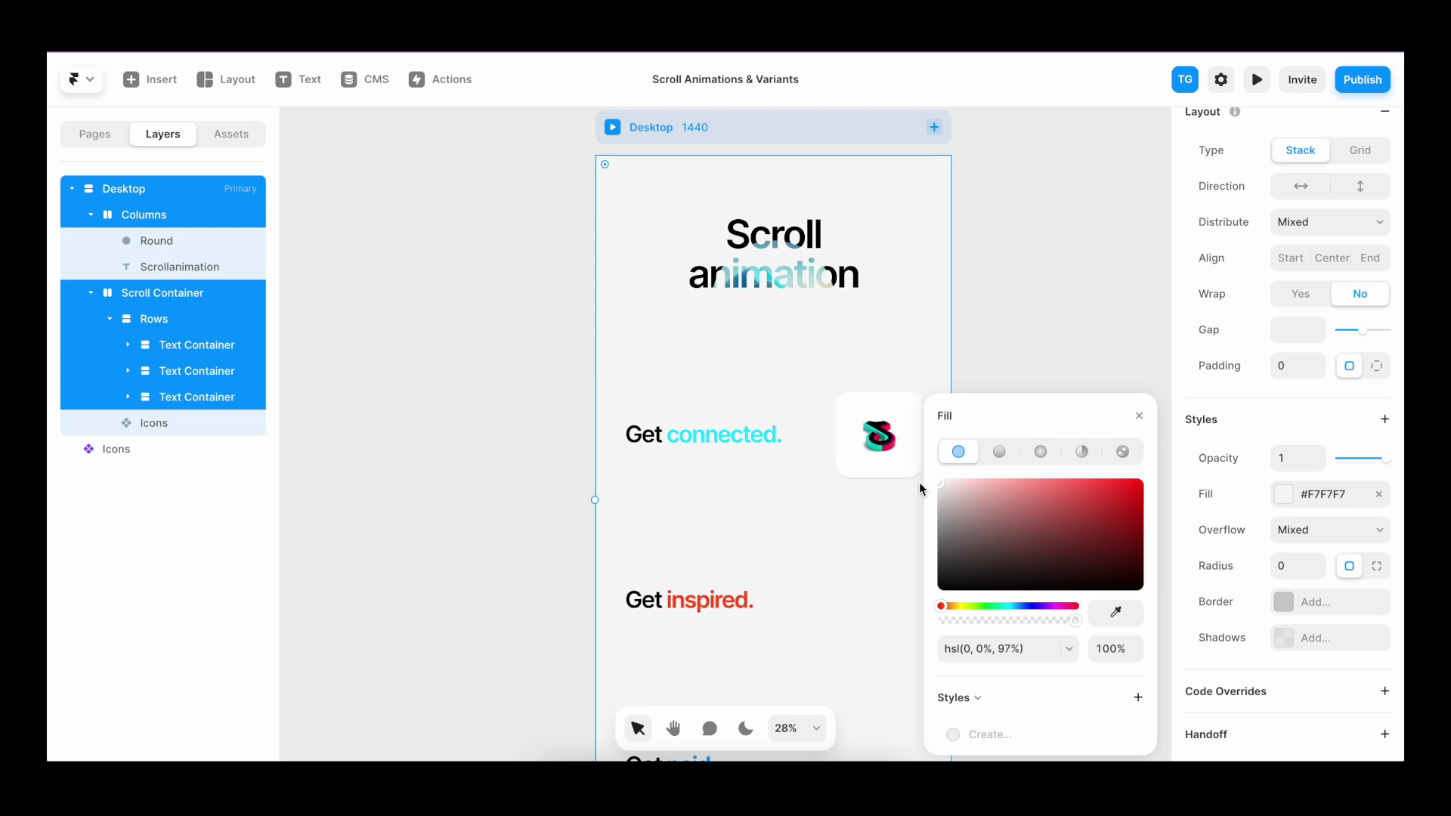
click(1321, 541)
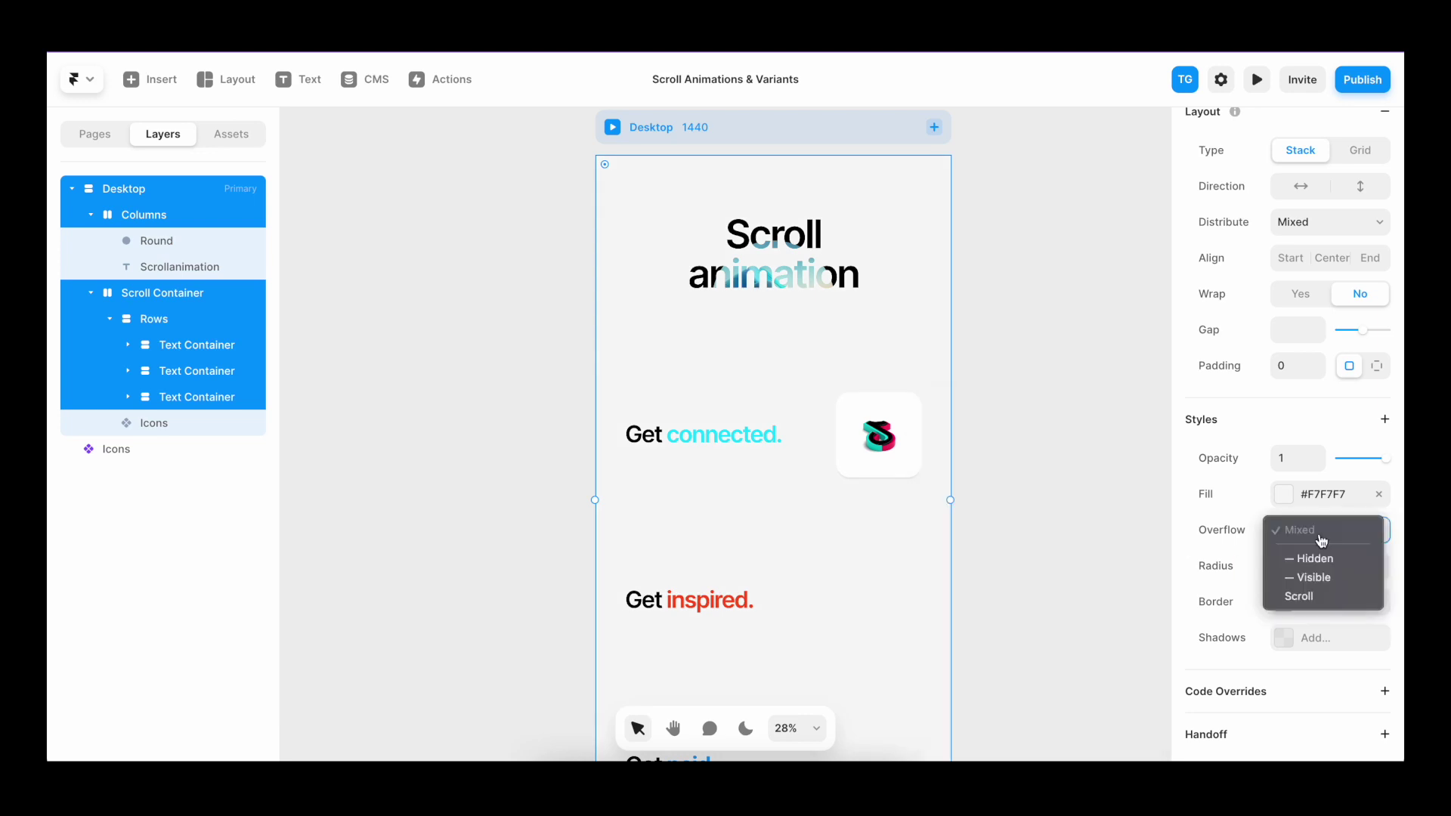
click(1315, 580)
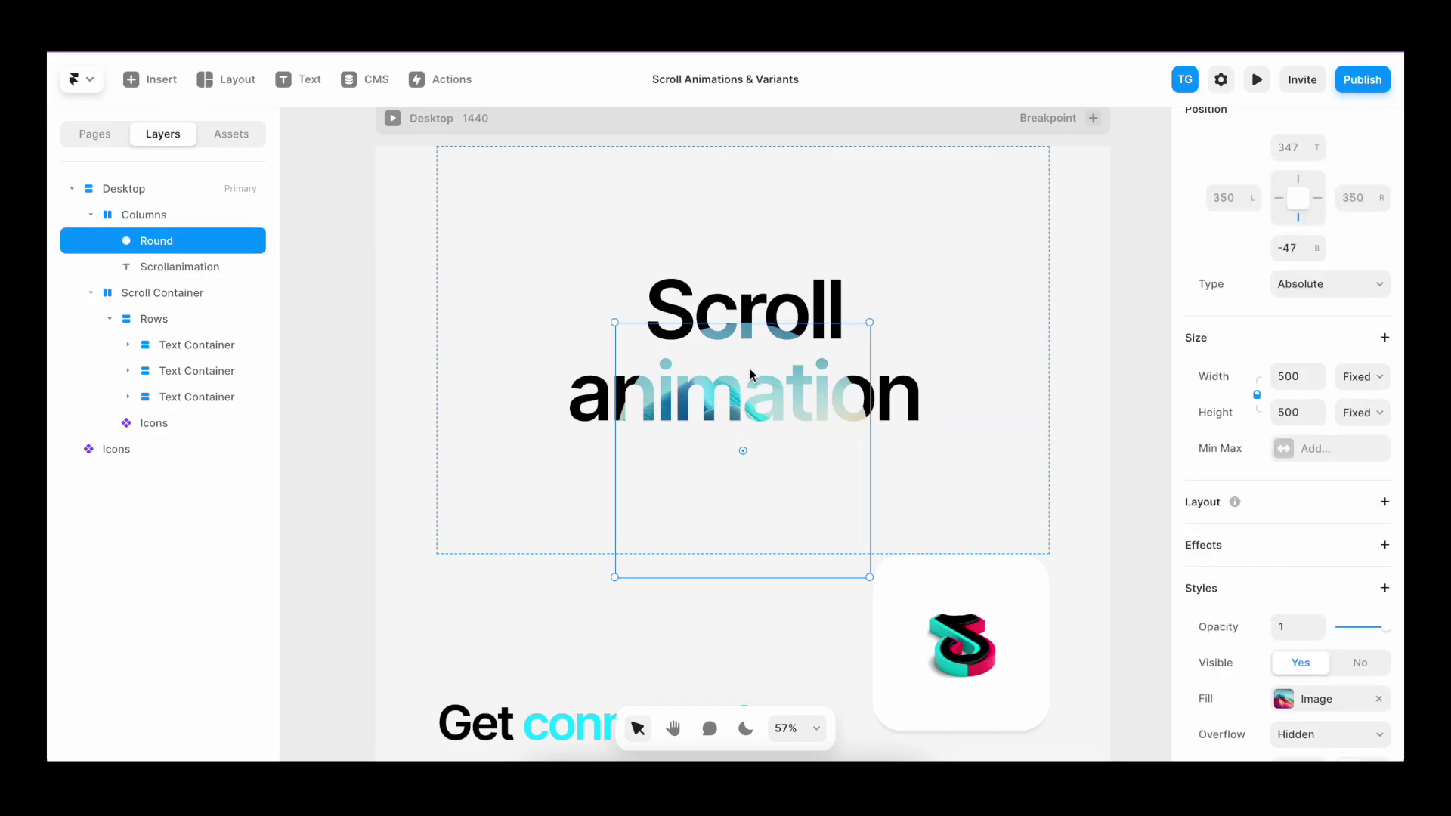
Add a 140% Scroll Speed effect to the Round image and preview the page
click(1385, 545)
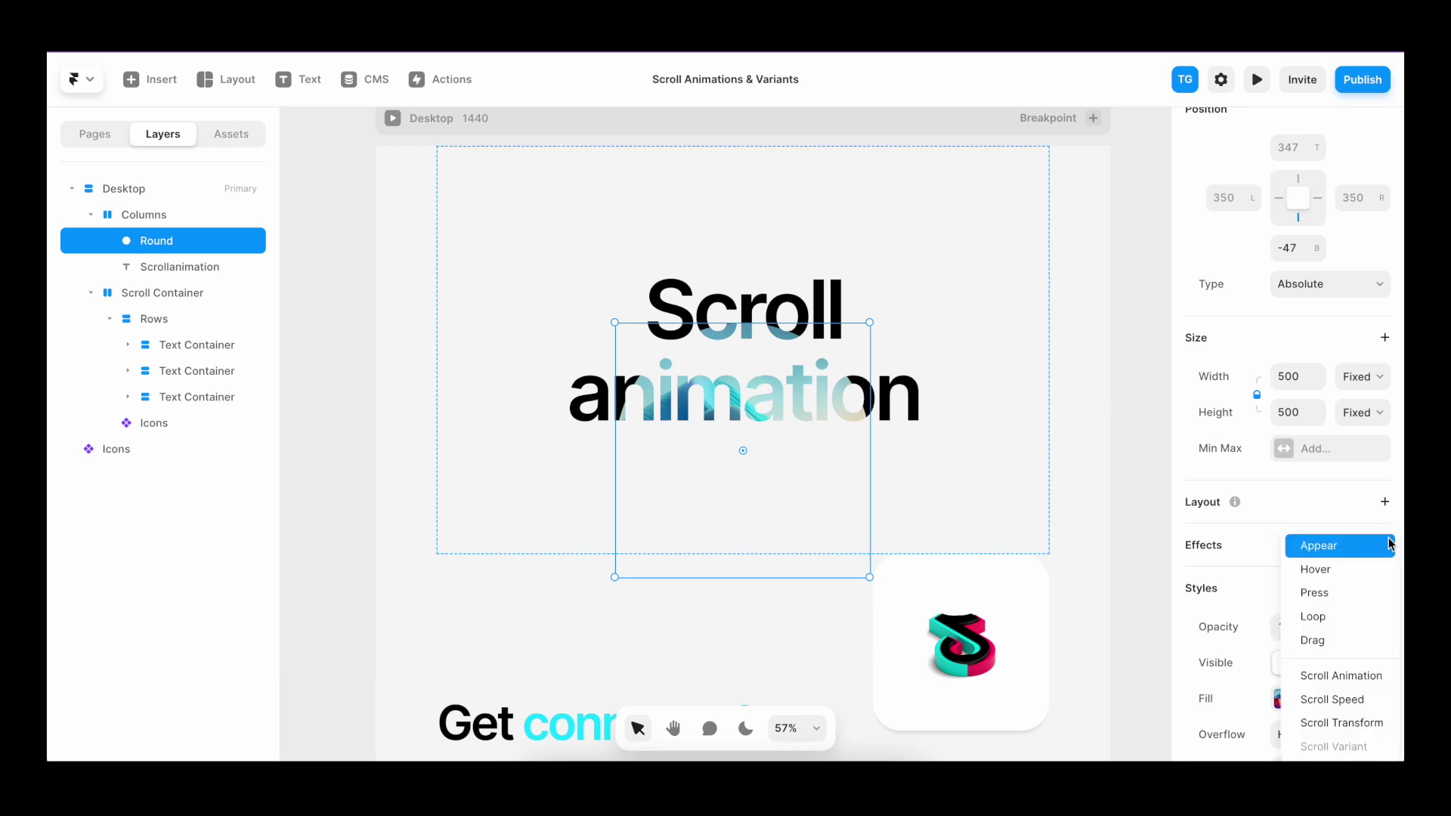
click(1357, 701)
text(140%)
key(super+p)
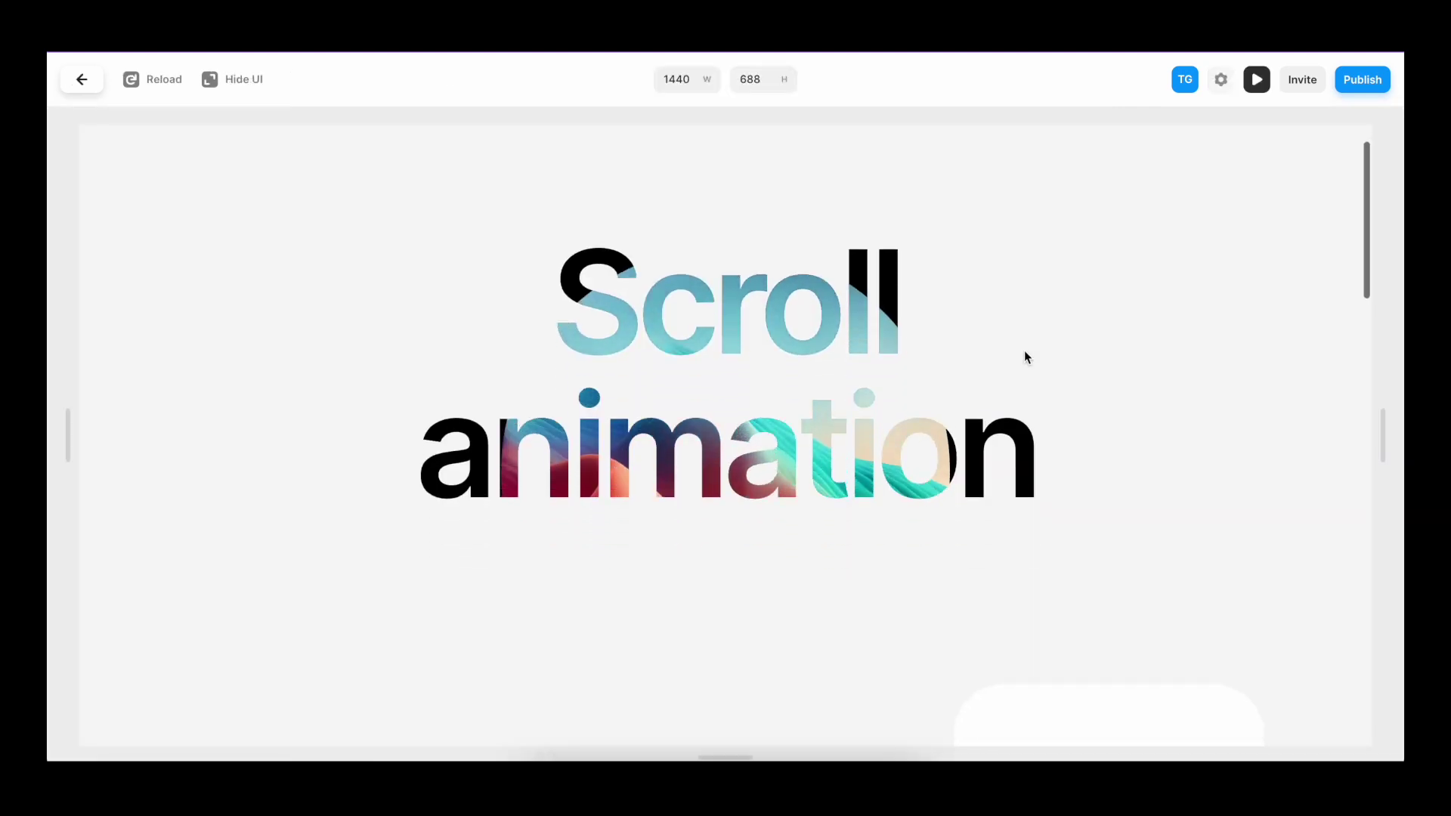
Scroll the preview up and down repeatedly to watch the 'Scroll animation' title grow
scroll(1025, 355, down, 2)
scroll(1025, 355, up, 2)
scroll(1025, 354, down, 2)
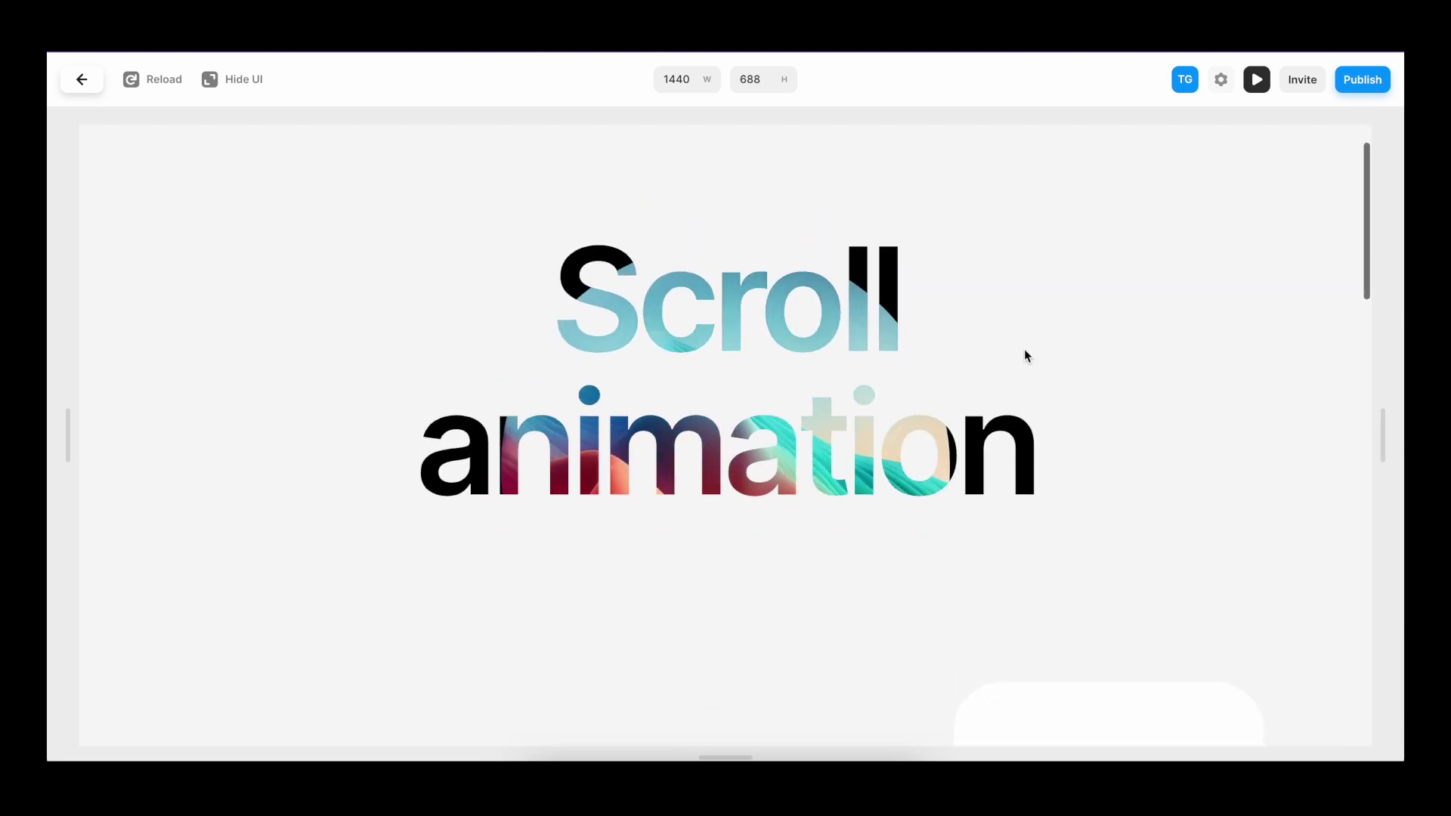
scroll(1026, 353, up, 2)
scroll(1026, 353, down, 2)
scroll(1026, 353, up, 2)
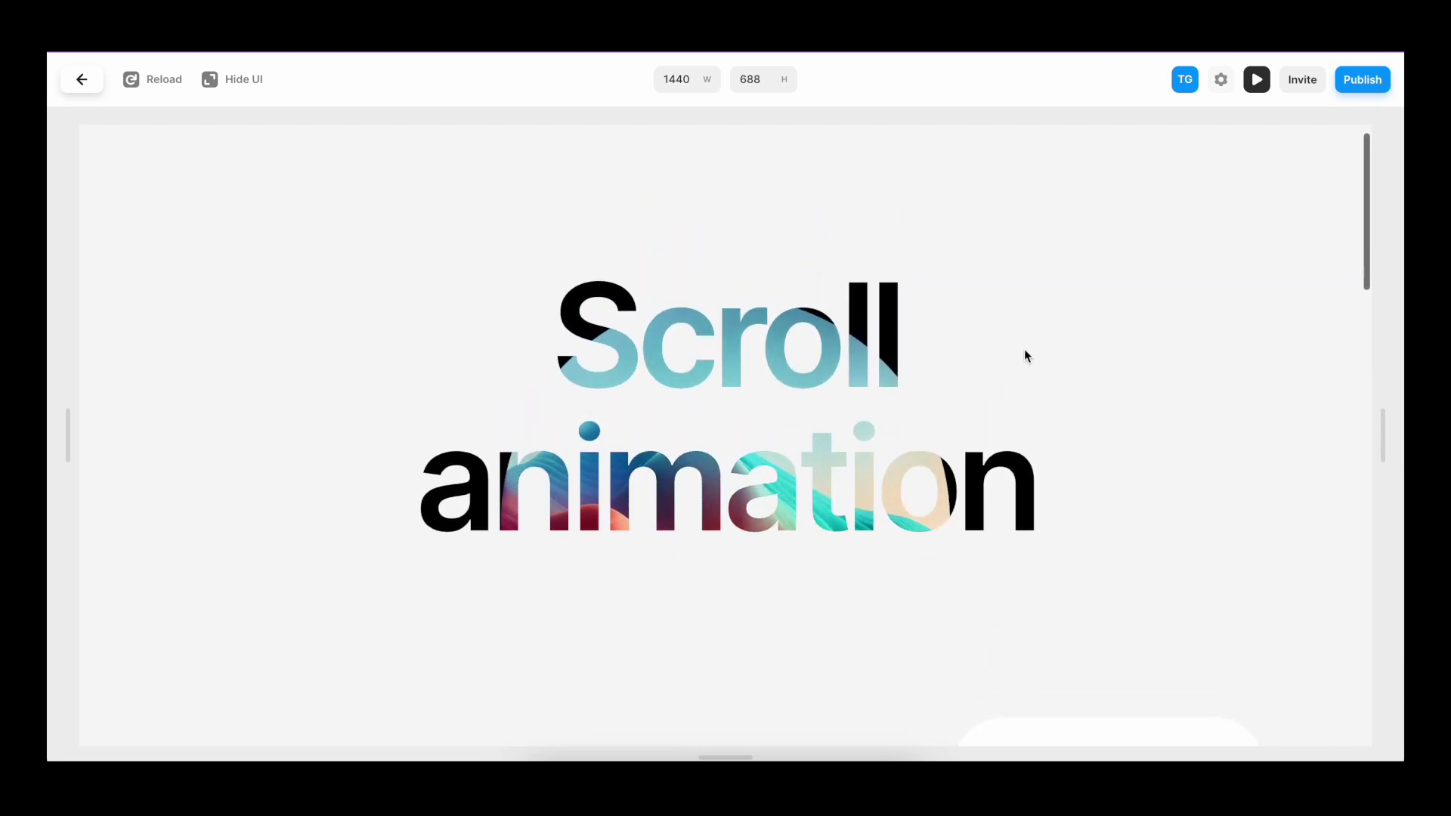
scroll(1026, 353, down, 2)
scroll(1025, 353, up, 3)
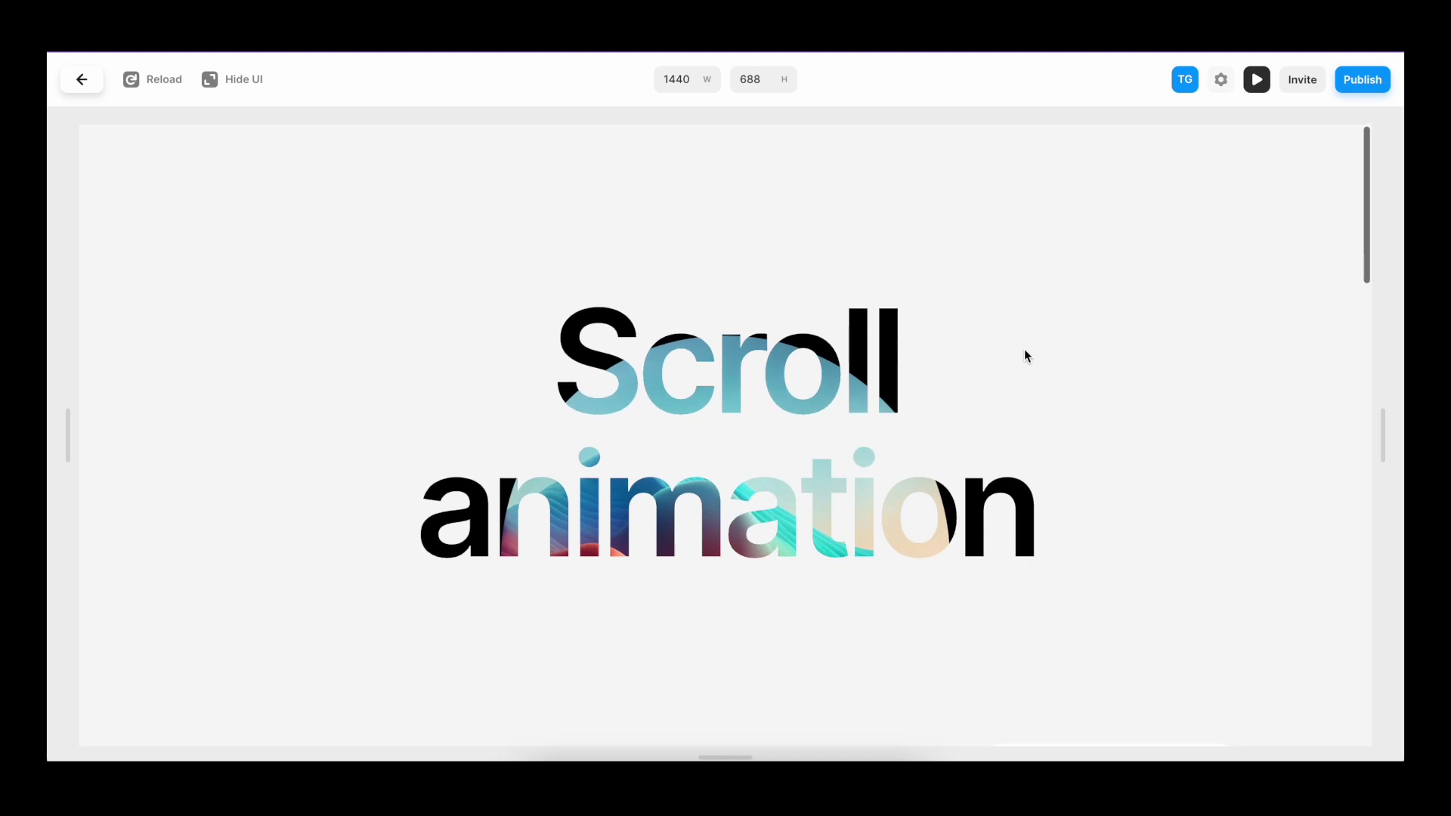
scroll(1025, 355, down, 2)
scroll(1025, 355, up, 2)
scroll(1025, 356, down, 2)
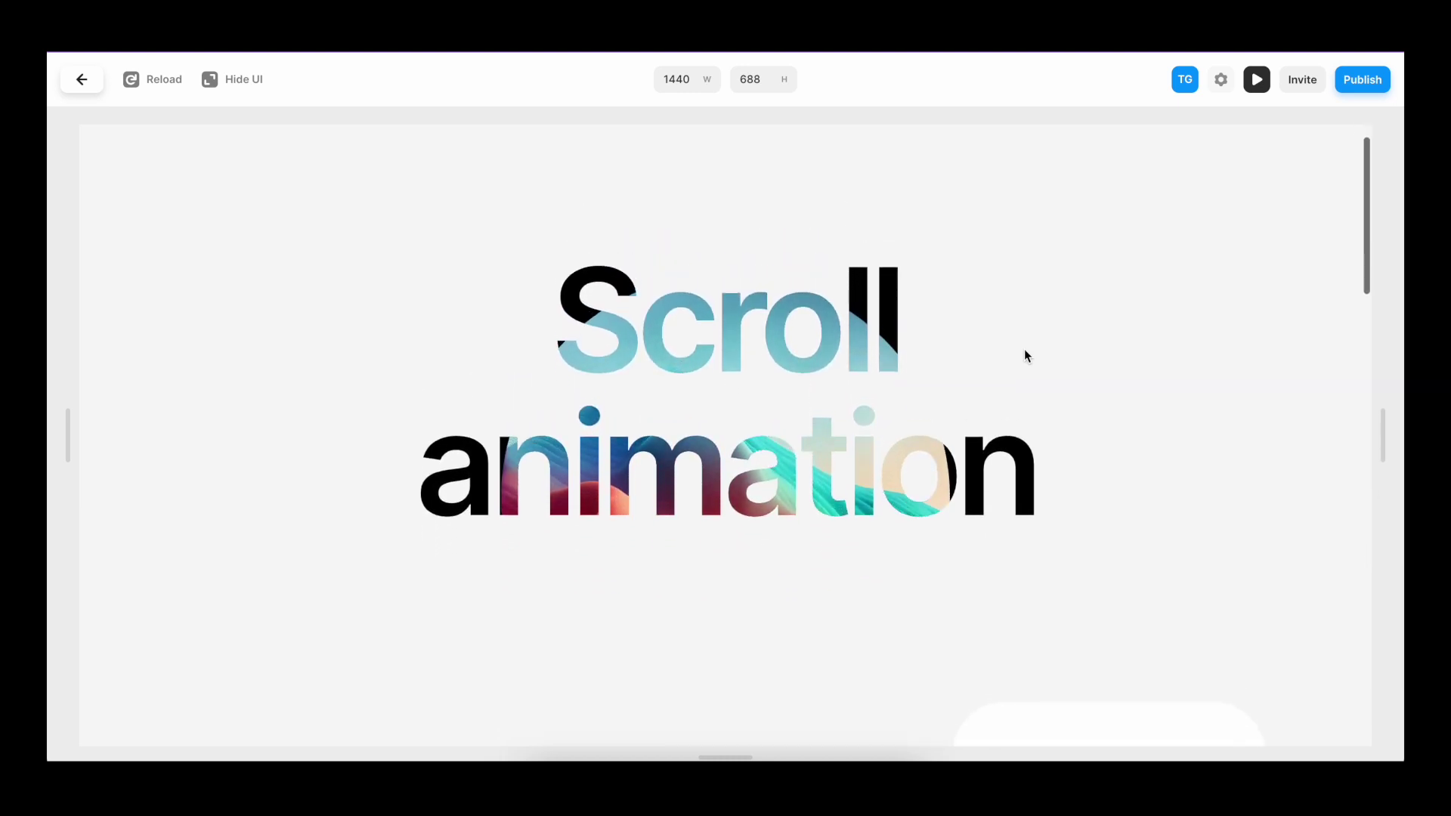
scroll(1026, 355, up, 2)
scroll(1025, 355, down, 3)
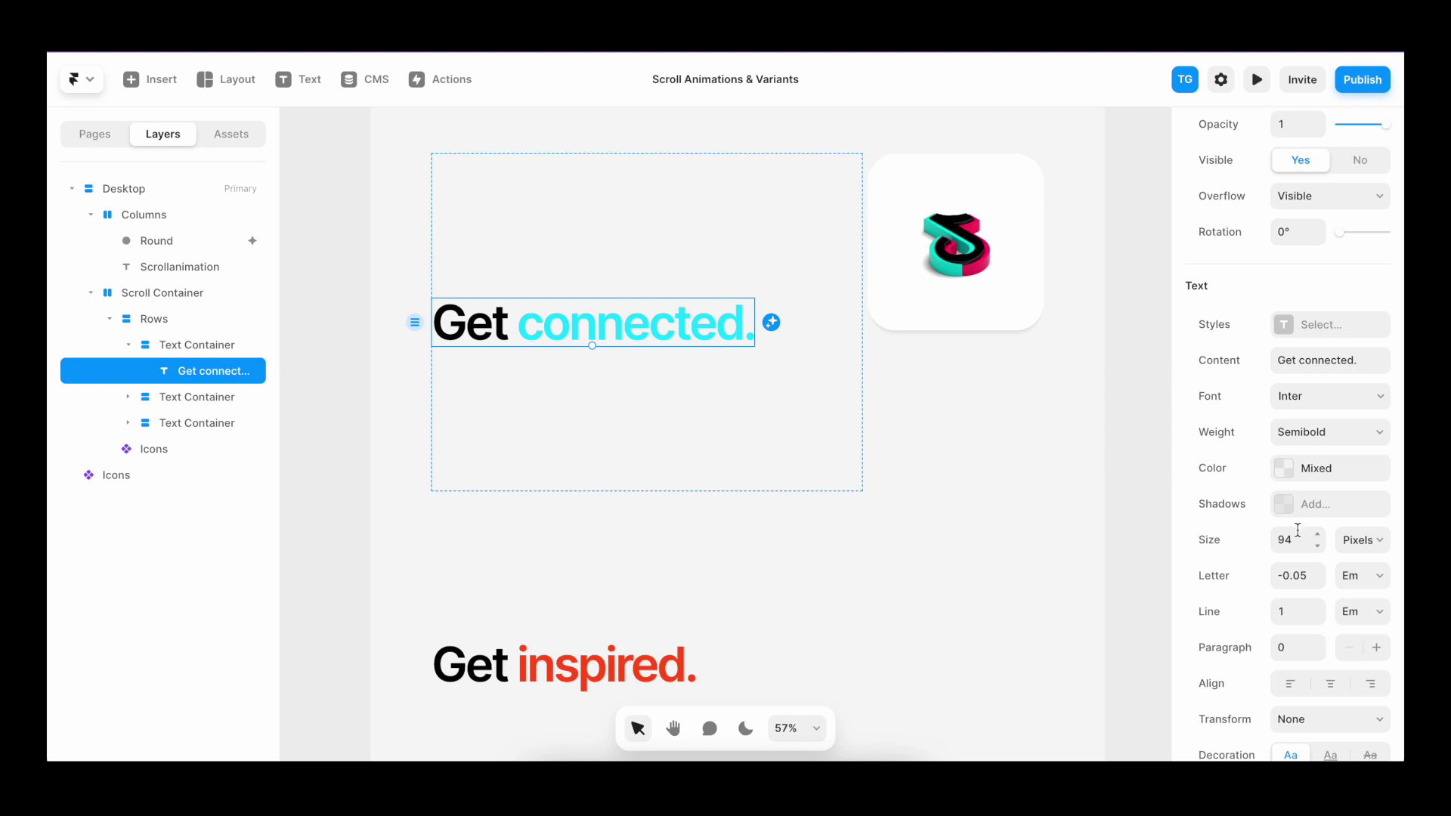
Make the 'Get connected.' container a scroll section named section-1
scroll(1285, 529, down, 4)
click(801, 452)
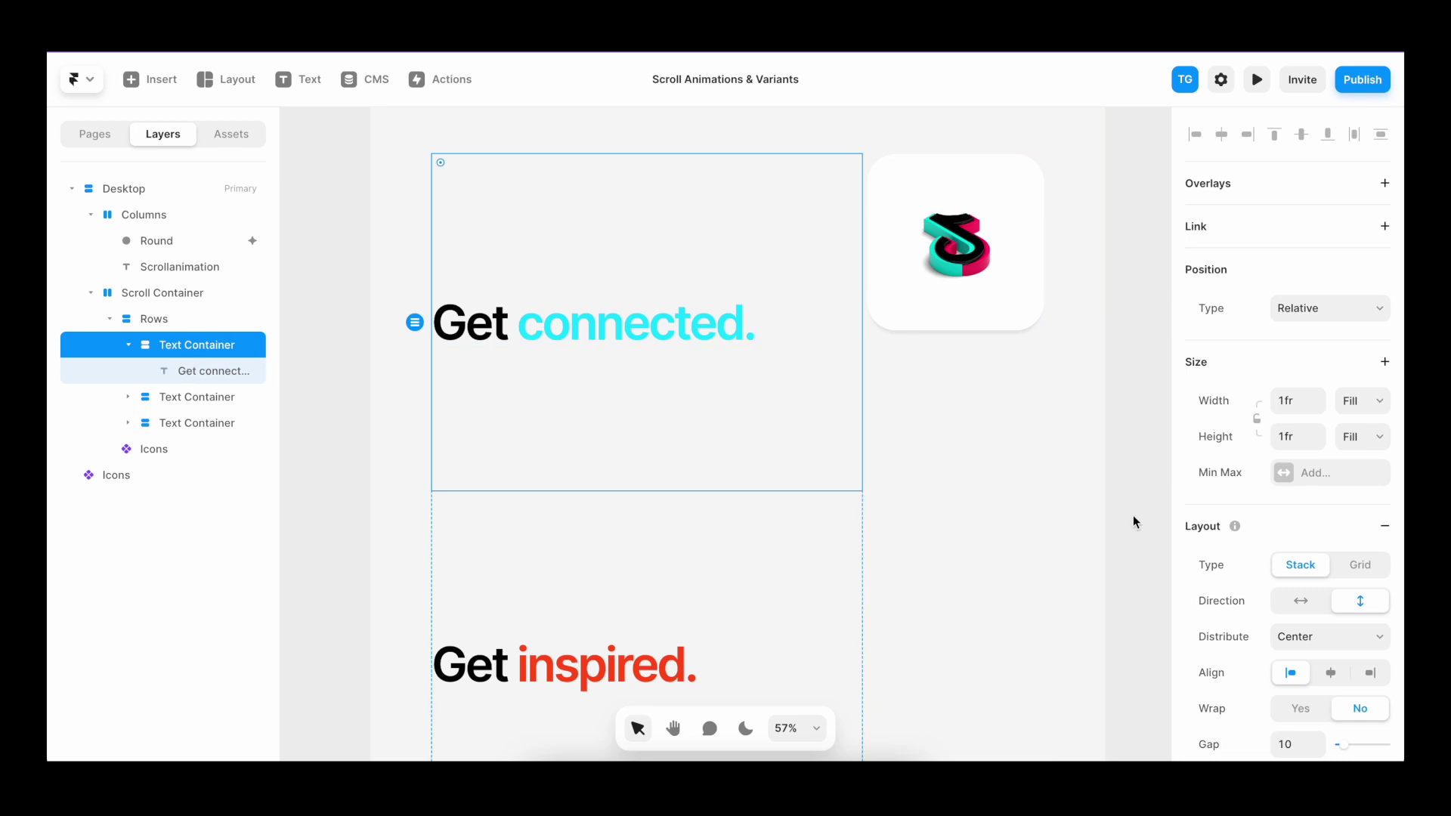
scroll(1266, 502, down, 5)
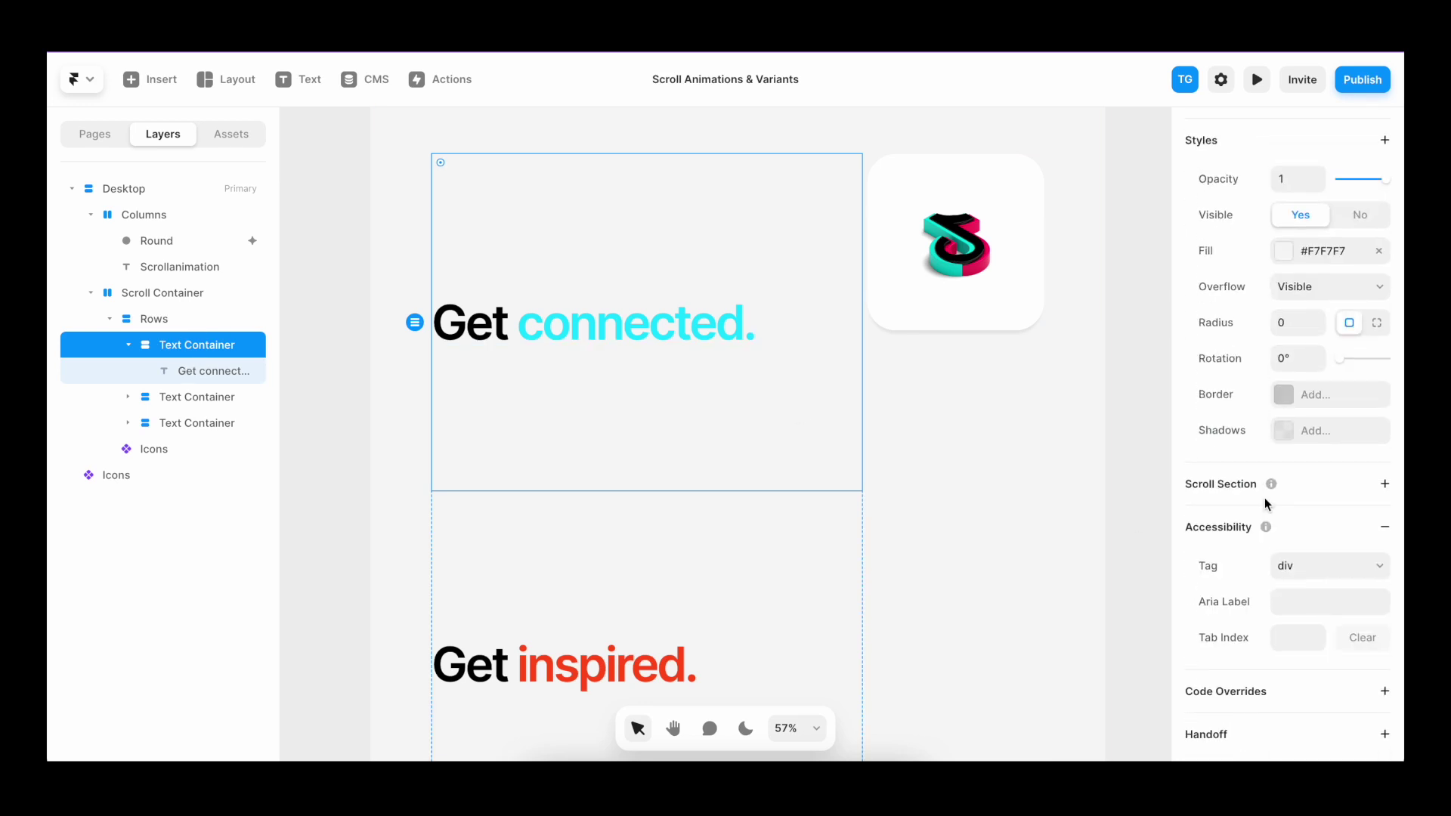
click(1385, 484)
click(1316, 521)
text(sc)
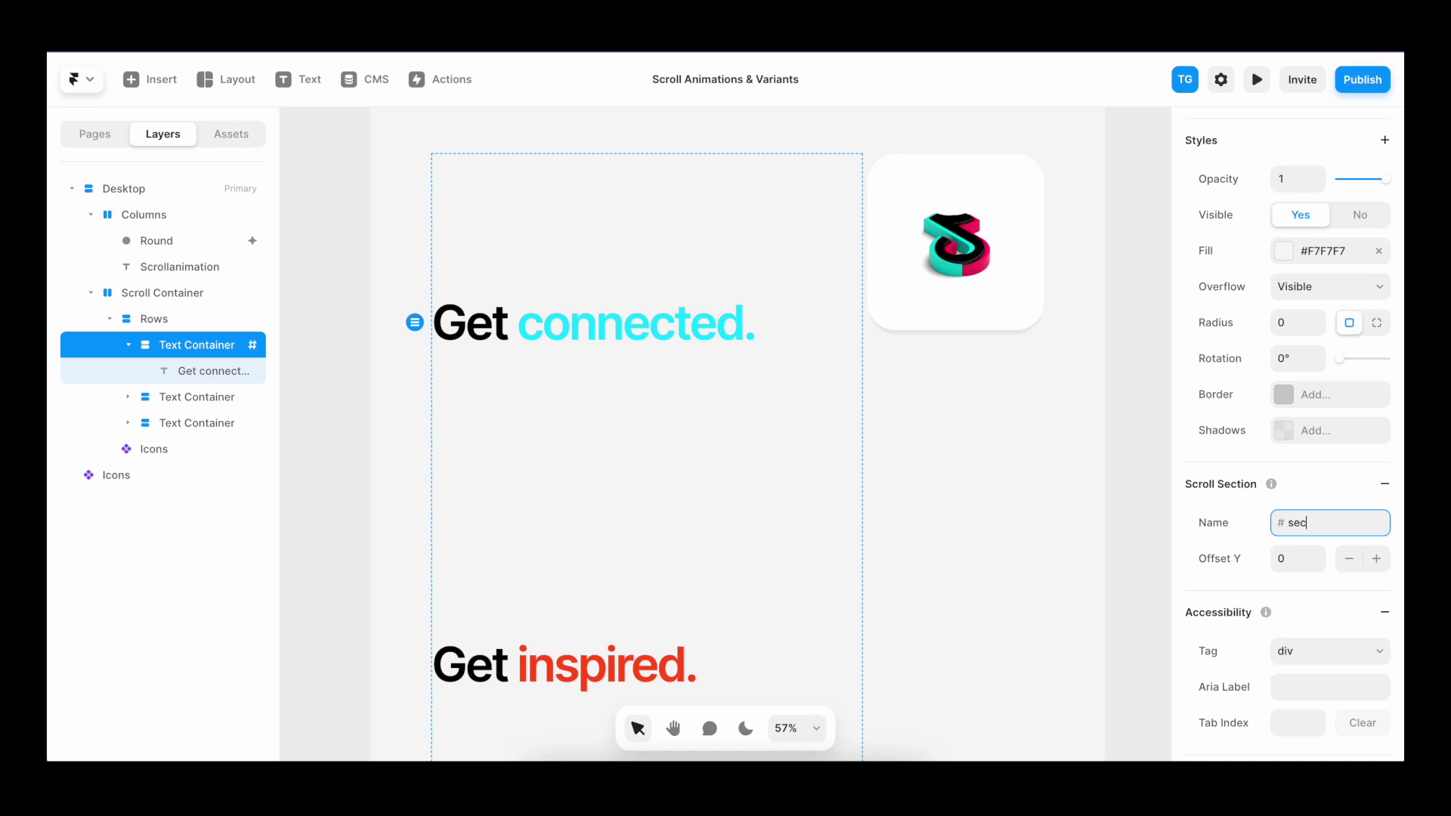
text(tion 1)
Make the second Text Container a scroll section named section-2
click(651, 560)
scroll(1346, 530, down, 5)
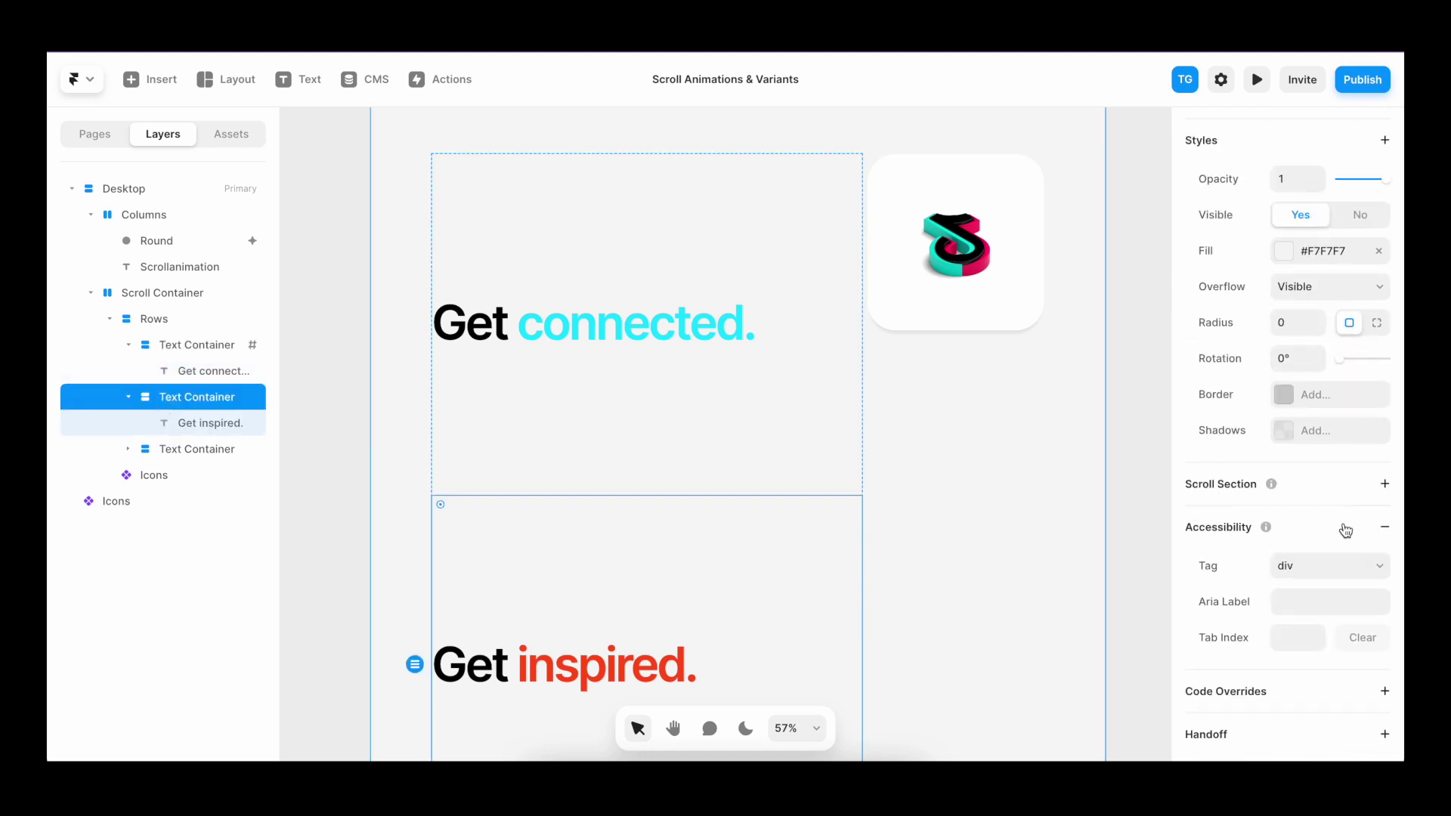
click(1385, 484)
click(1318, 521)
text(section-2)
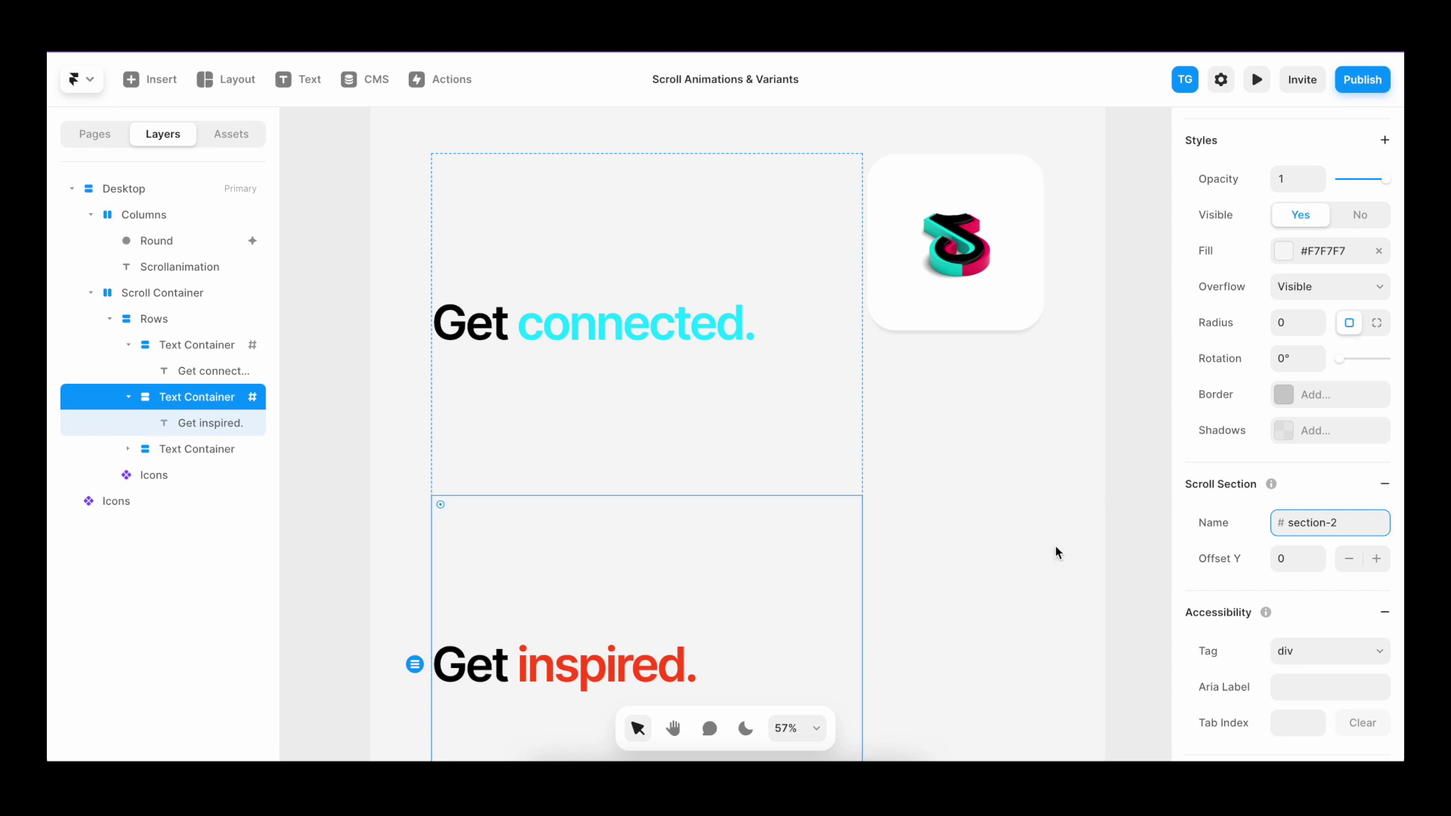
key(Tab)
Make the 'Get paid.' container a scroll section named section-3
scroll(1285, 435, down, 5)
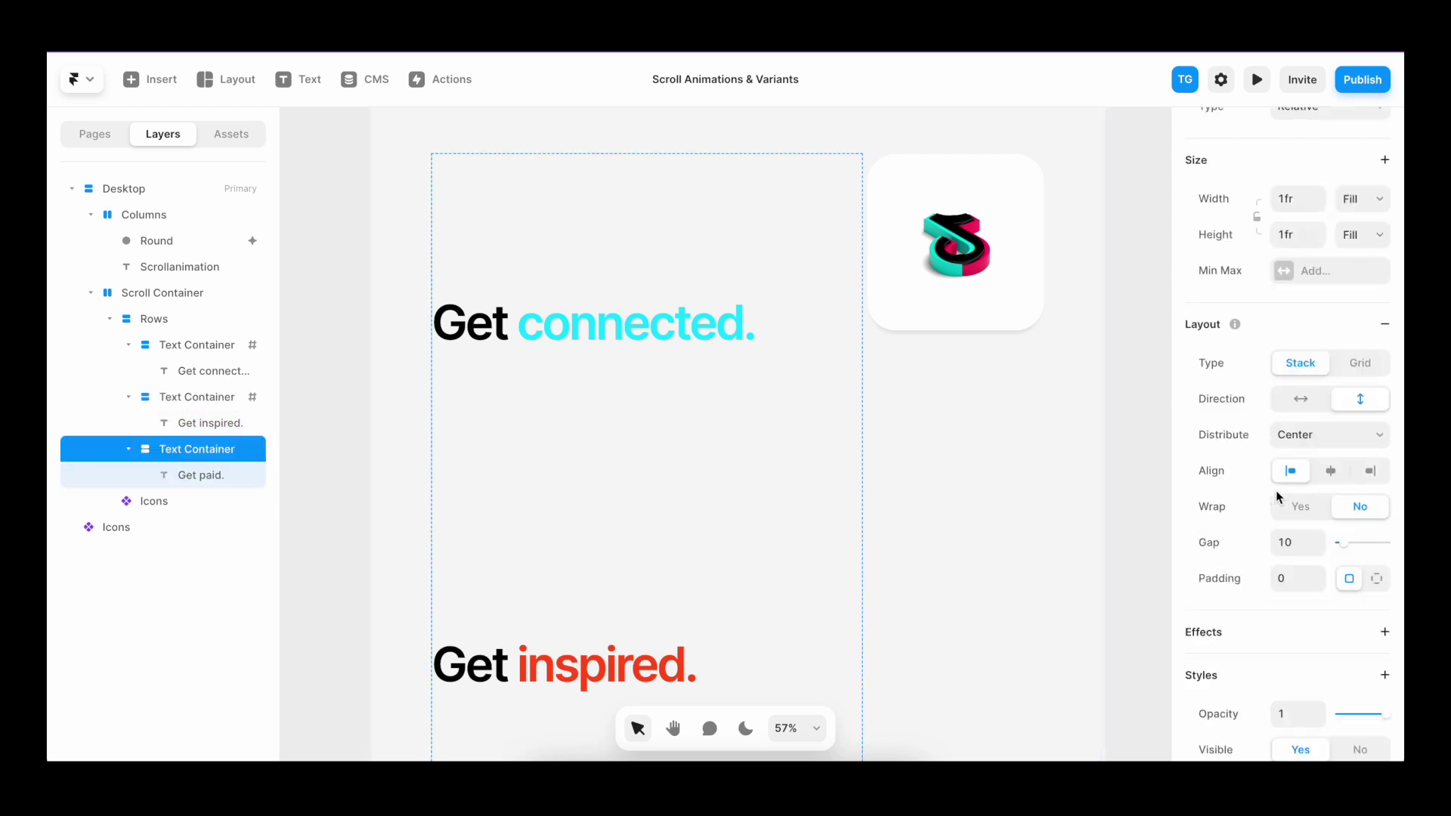
click(1385, 484)
text(section-3)
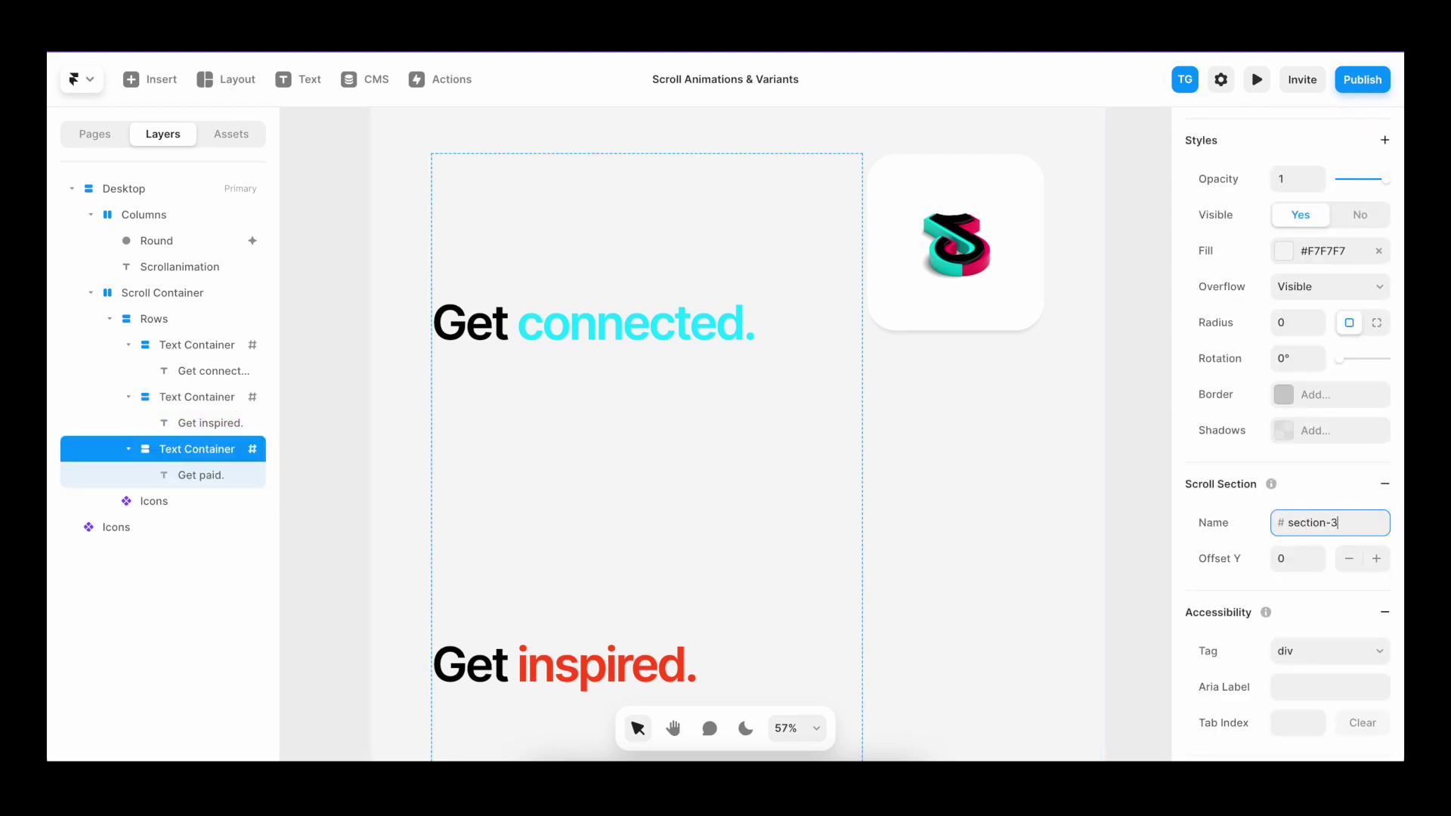
Add a scroll animation to 'Get connected.' triggered when section-1 reaches the viewport centre
click(732, 334)
scroll(1238, 313, up, 4)
scroll(1239, 314, up, 5)
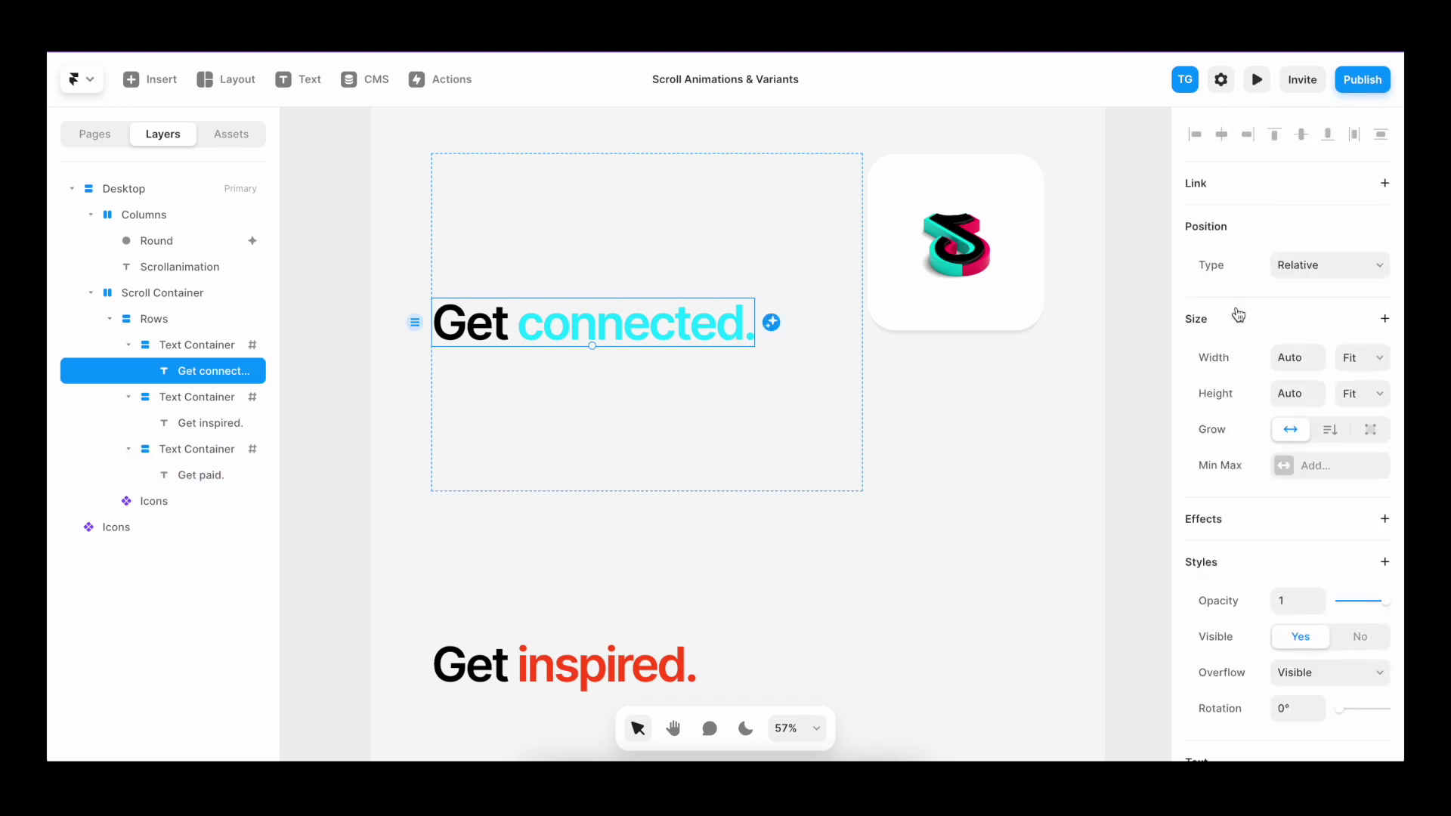
click(1385, 519)
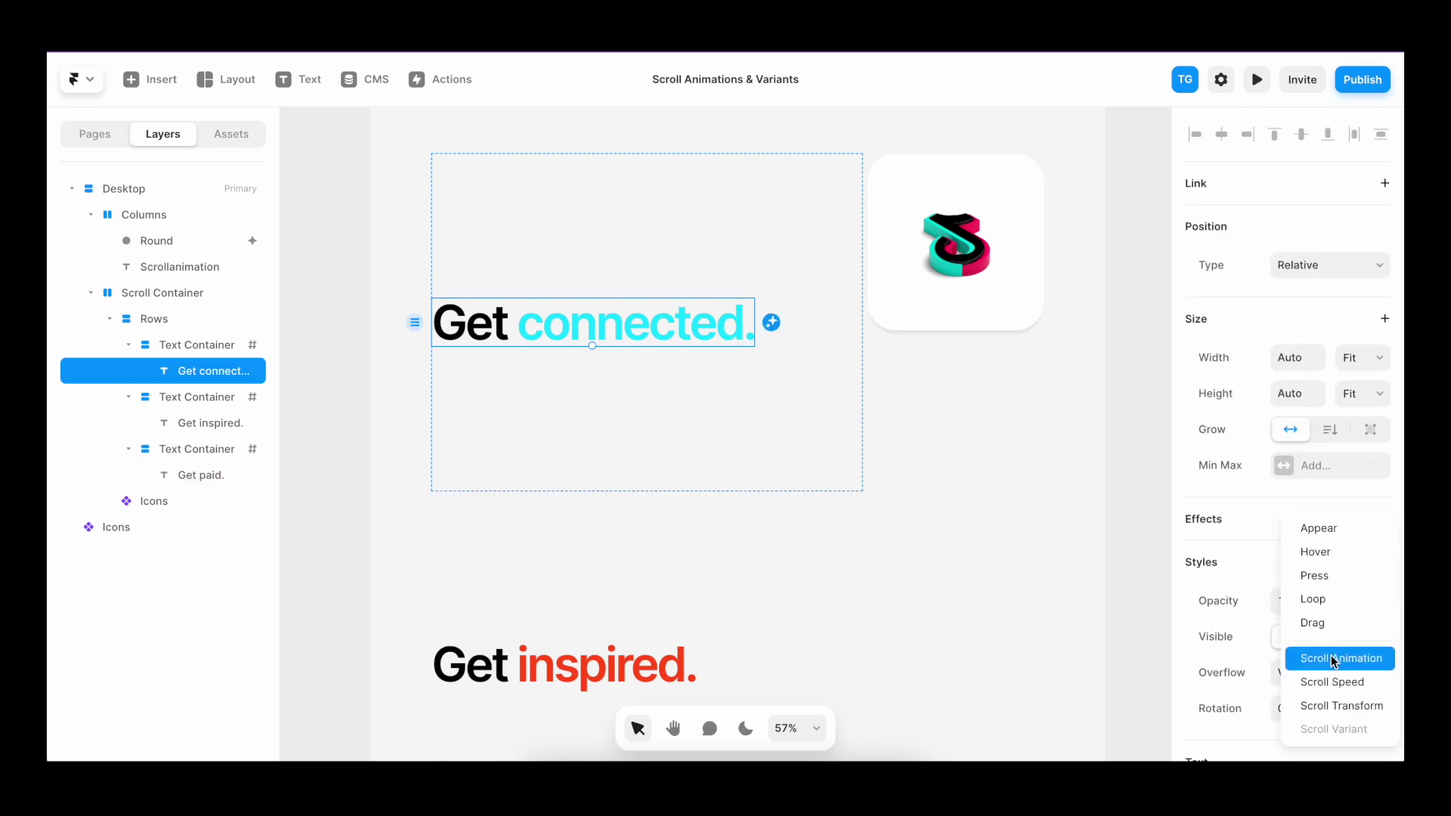
click(1334, 659)
click(1079, 549)
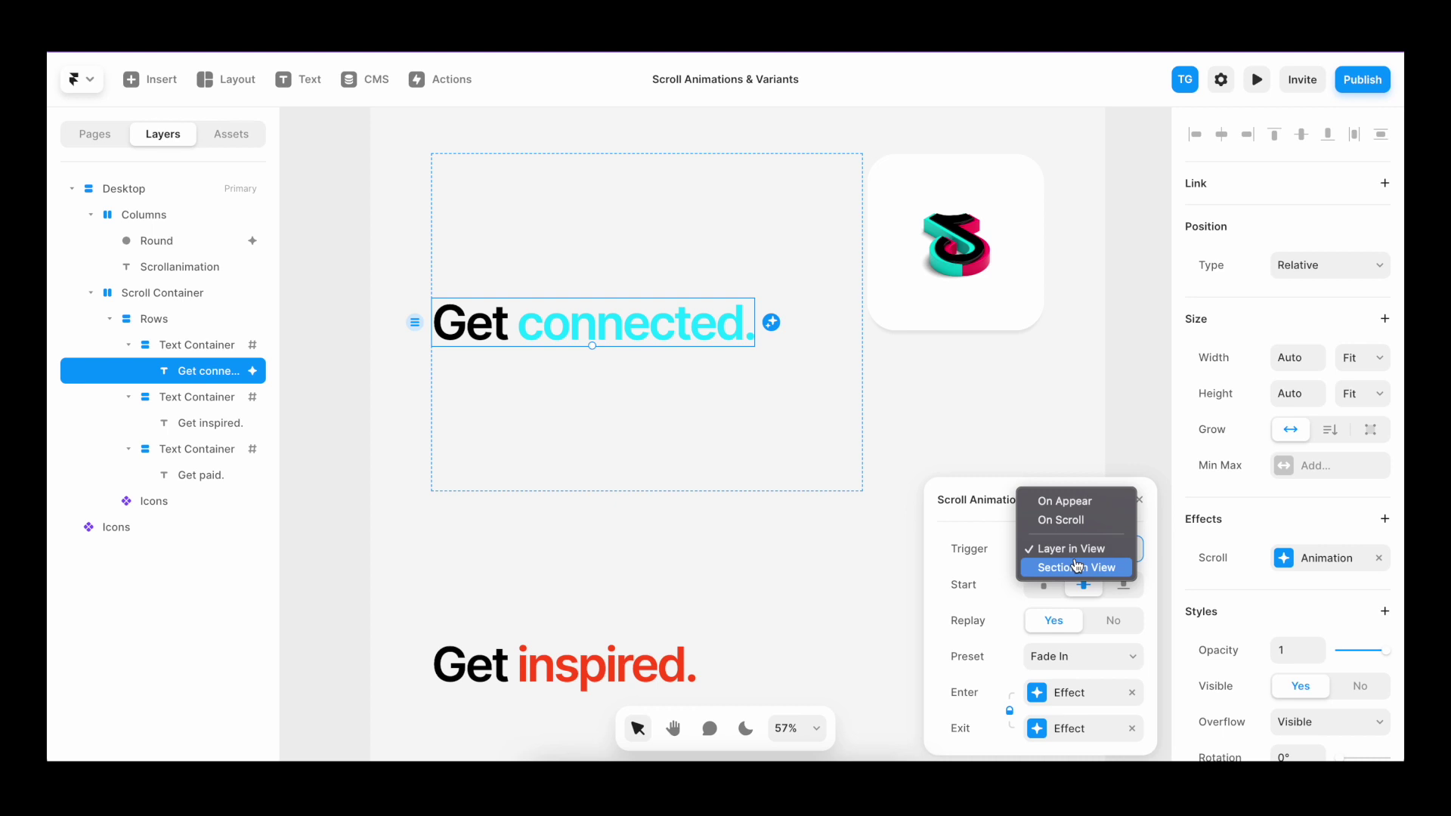
click(1078, 568)
click(1061, 550)
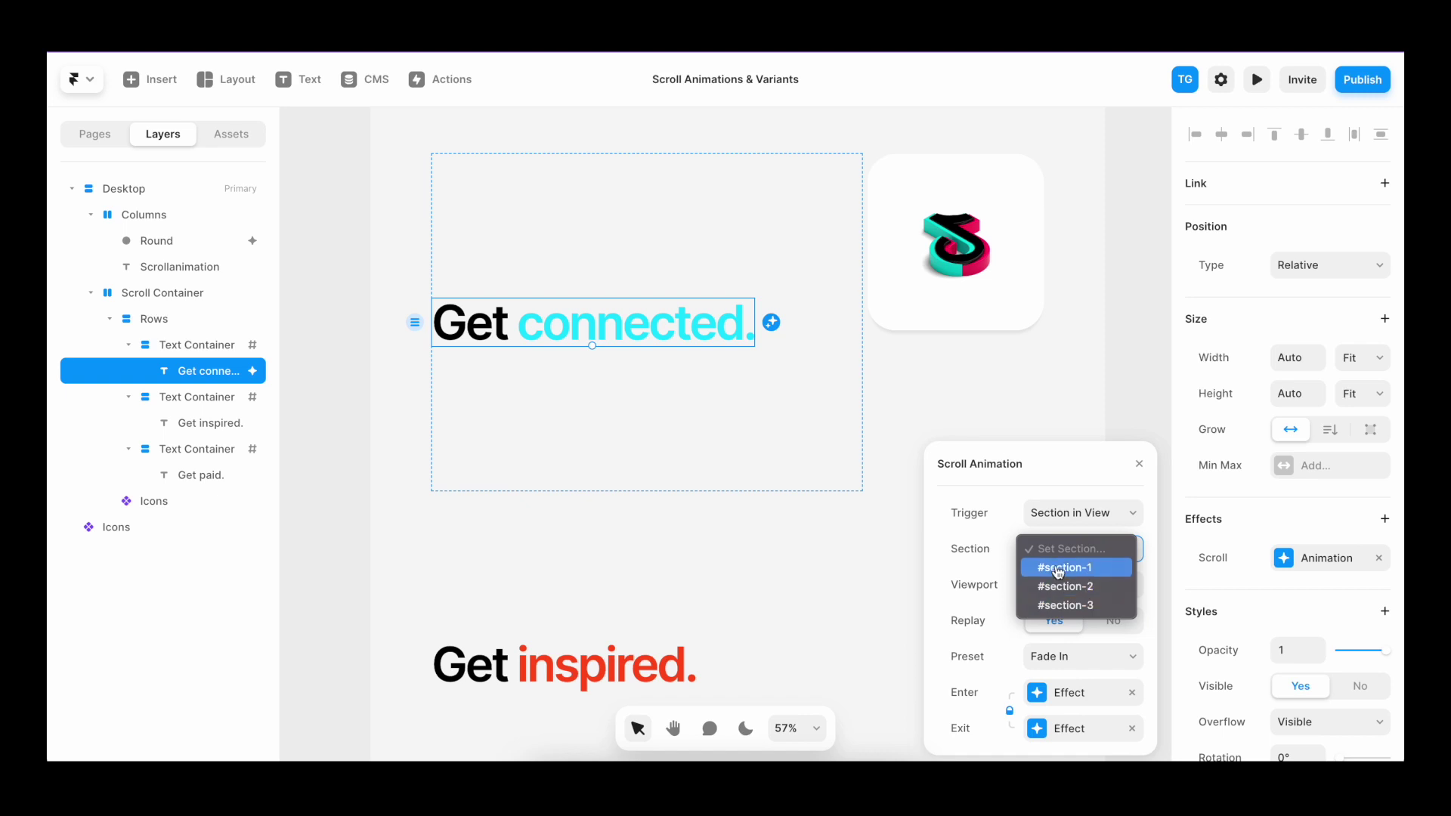
click(1058, 569)
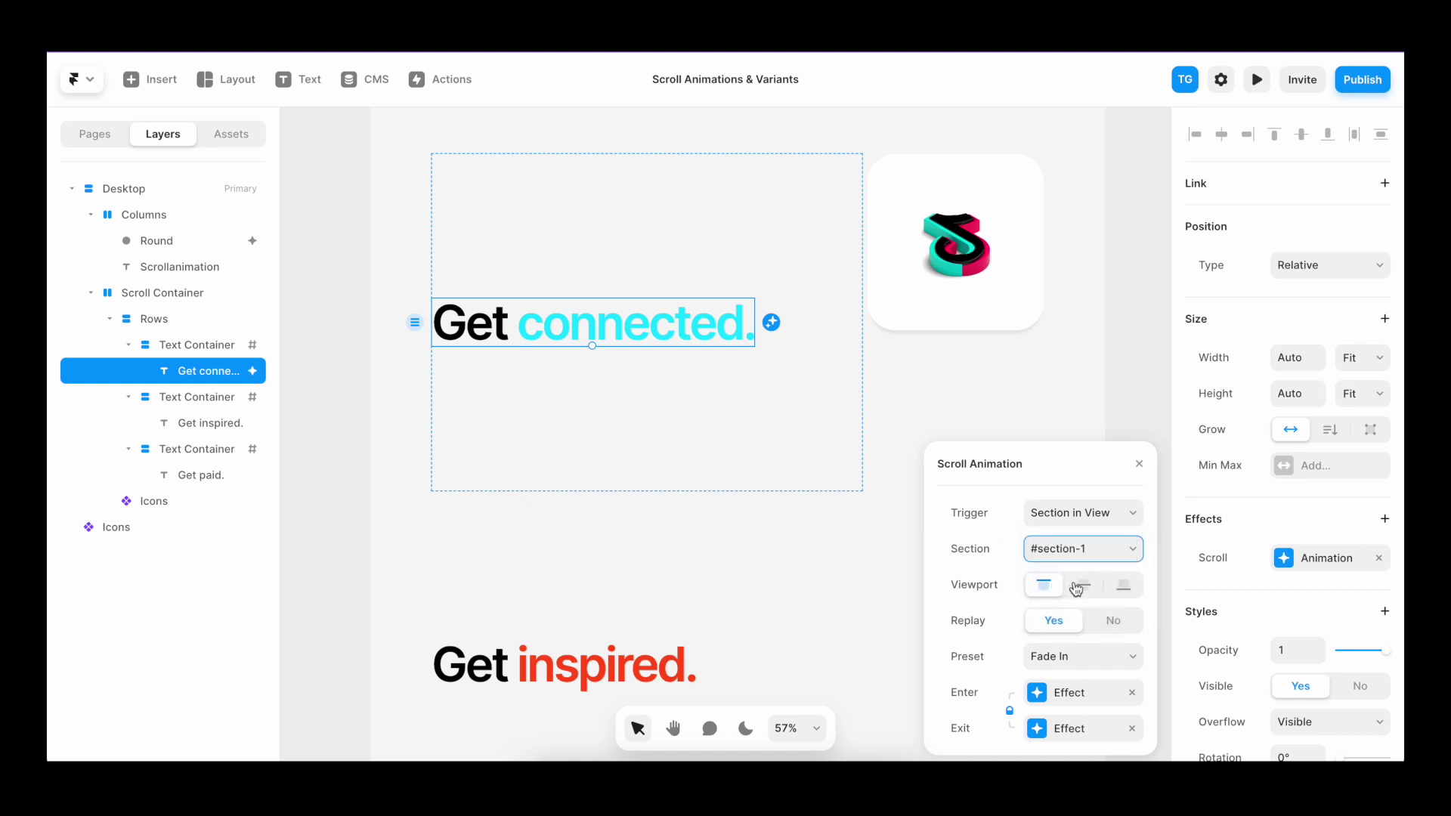
click(1084, 590)
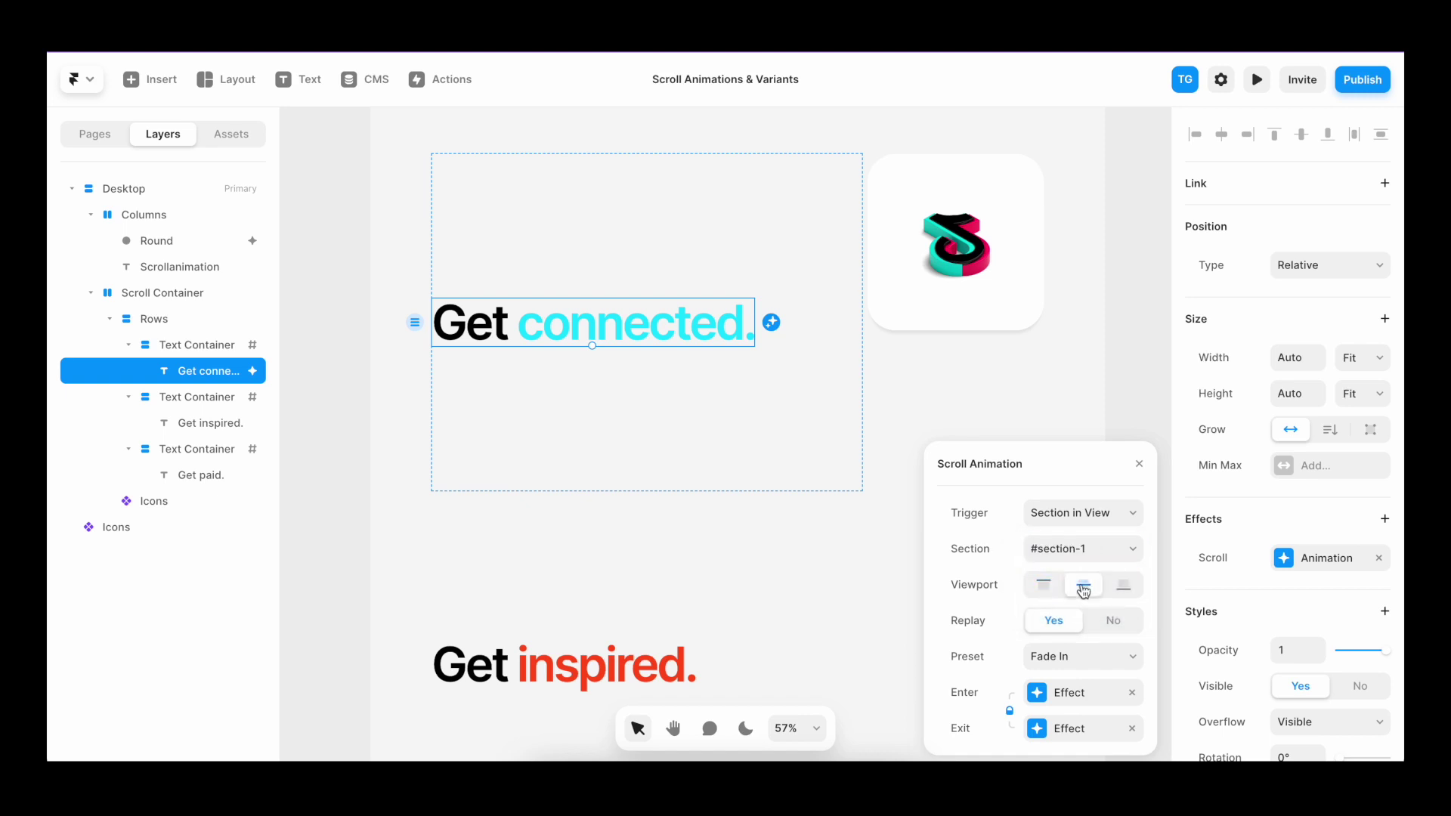
Set the enter opacity to 0 and apply the Fade In preset
click(1041, 693)
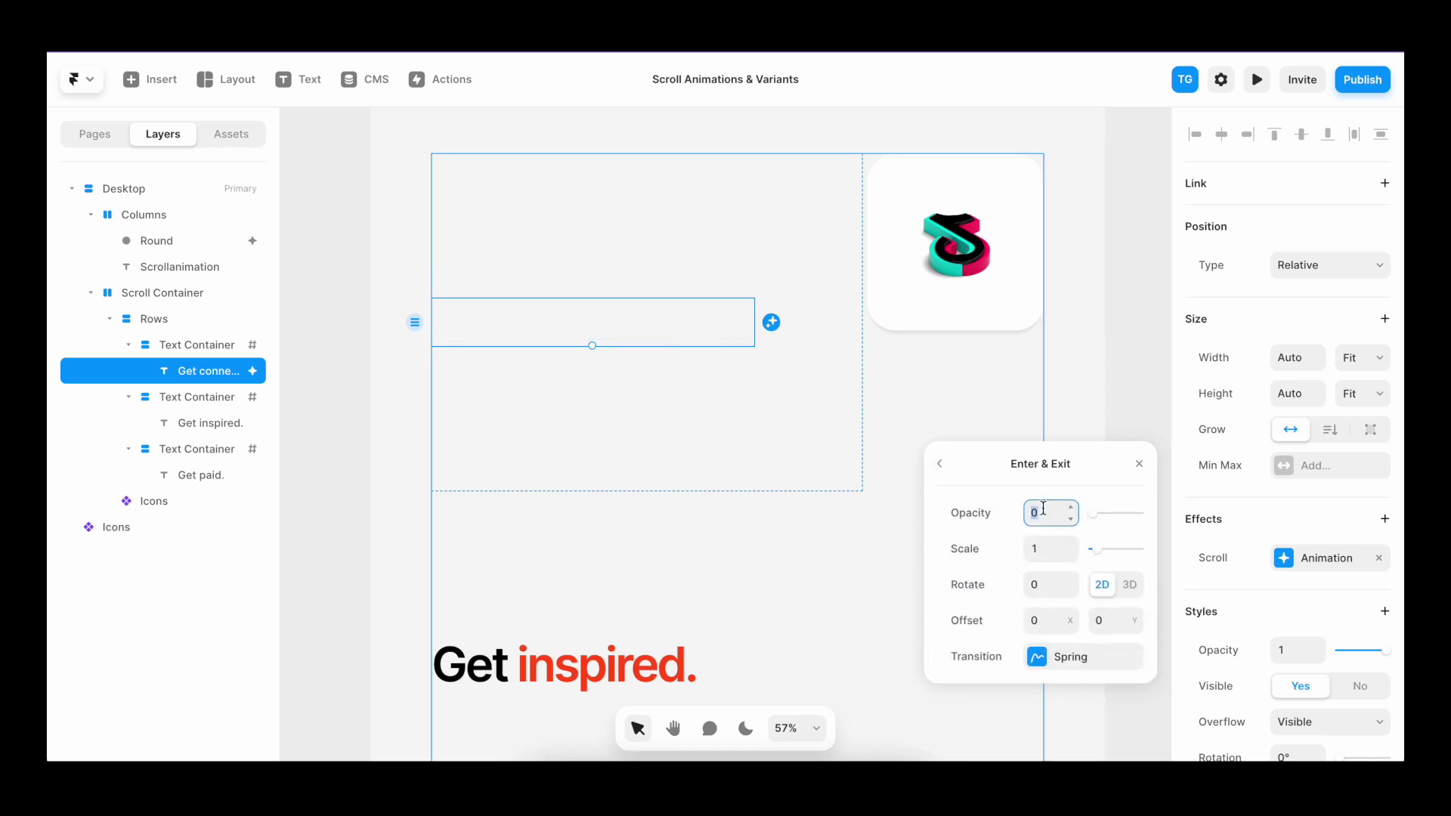
text(0)
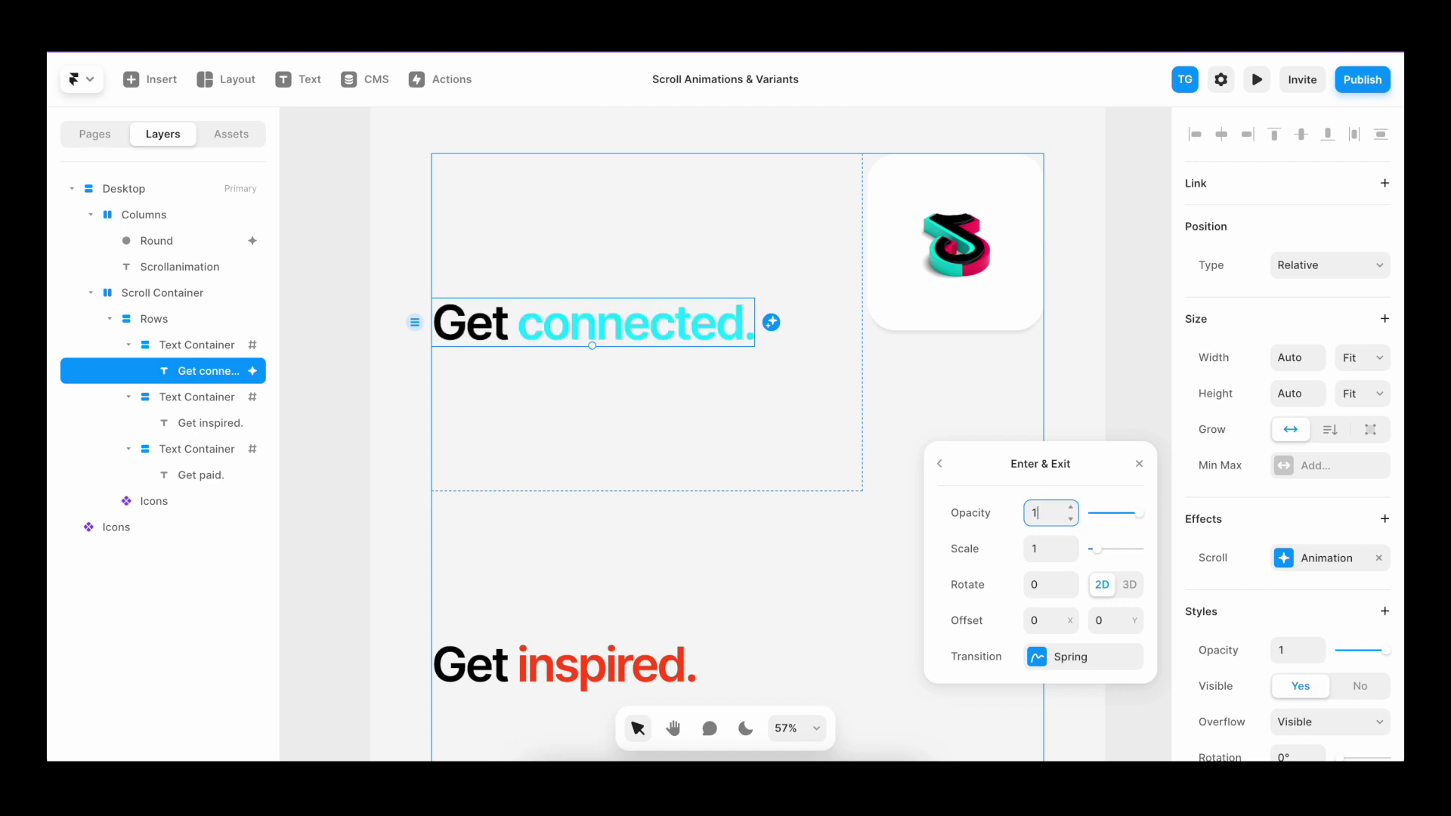
click(940, 463)
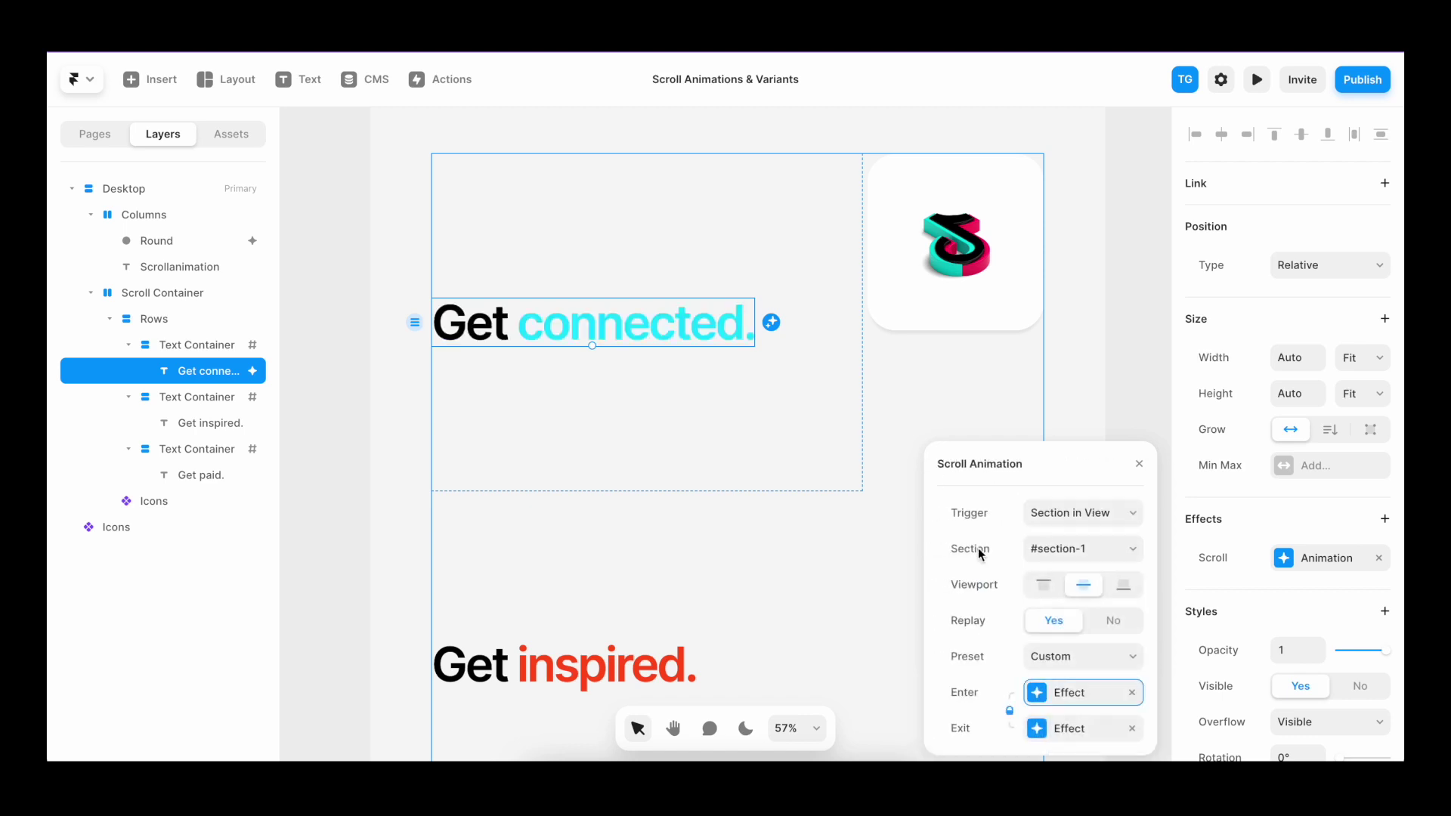
click(1030, 730)
click(940, 463)
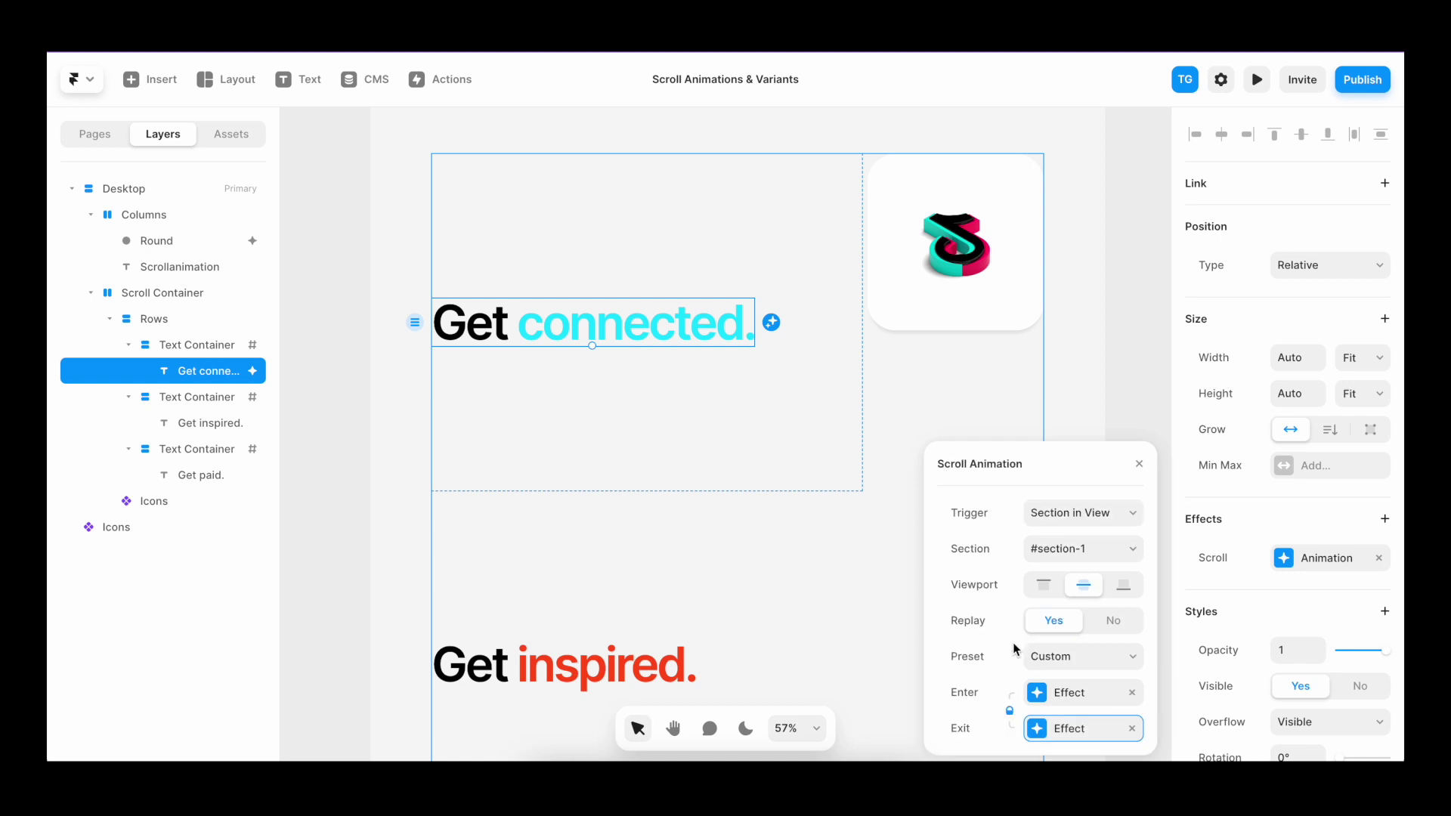
click(1035, 663)
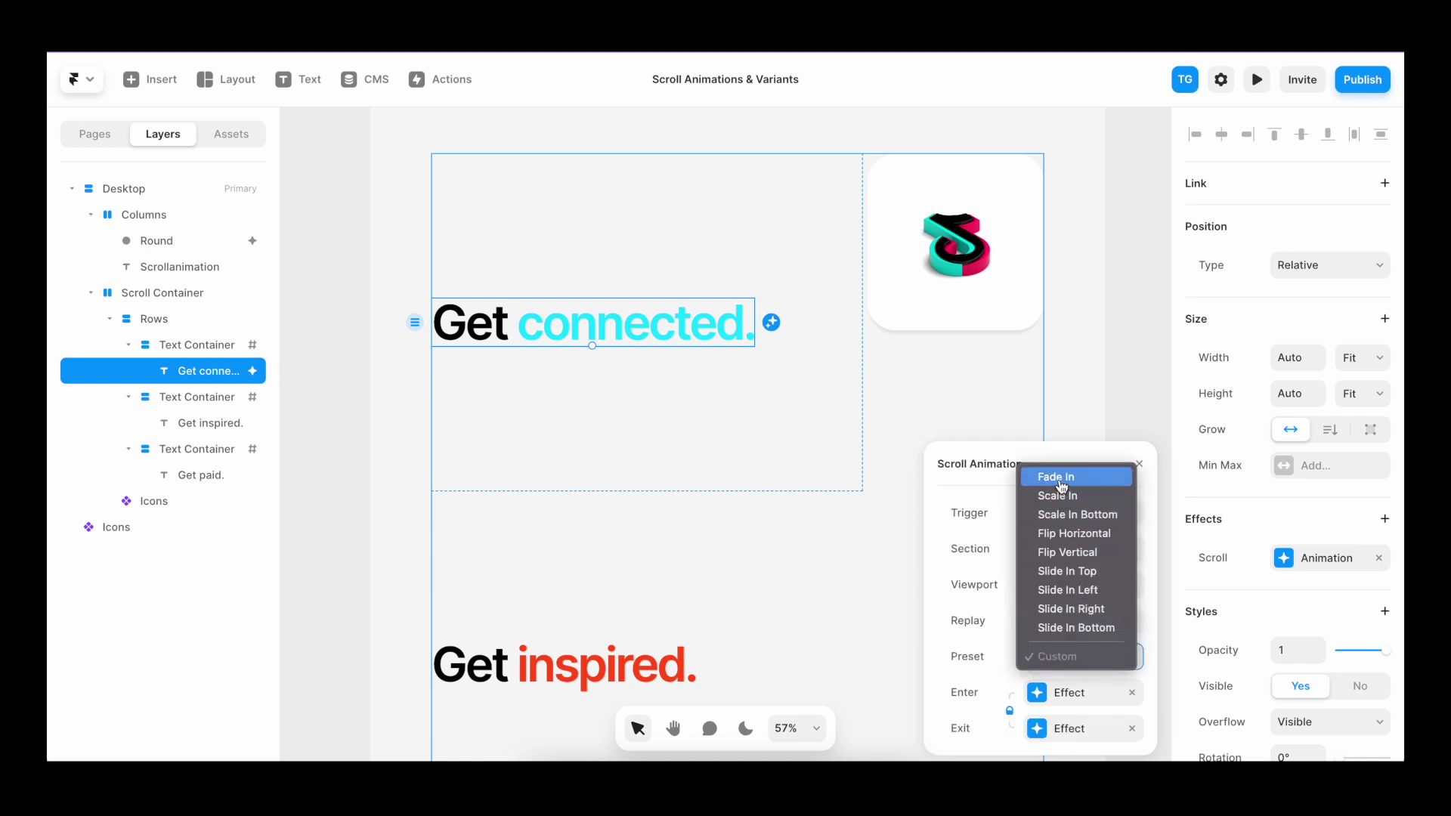
click(1303, 567)
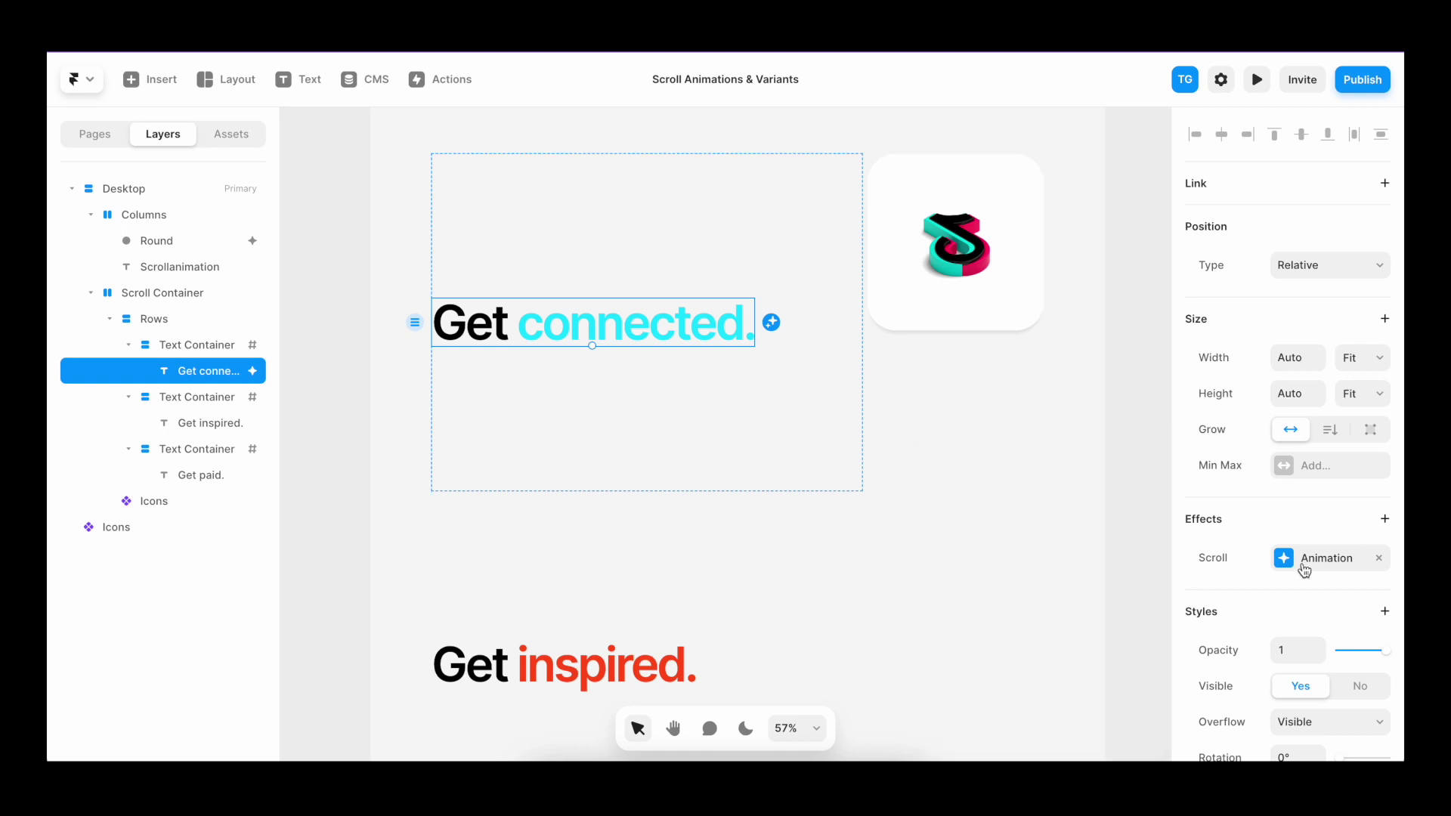
Copy the Scroll Animation effect and paste it onto both 'Get inspired.' and 'Get paid.'
right_click(1302, 567)
click(1322, 579)
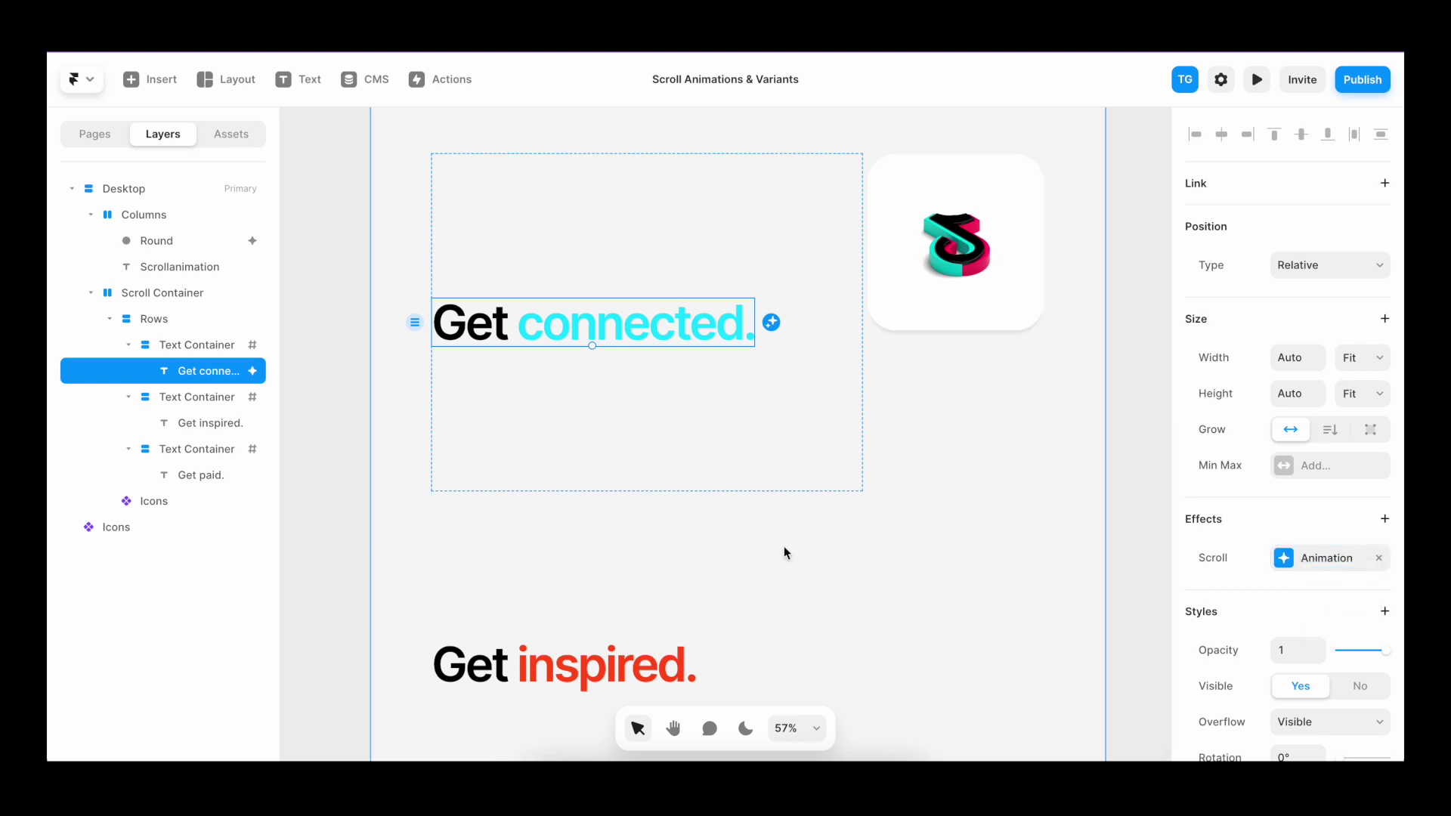
click(207, 425)
shift+click(212, 477)
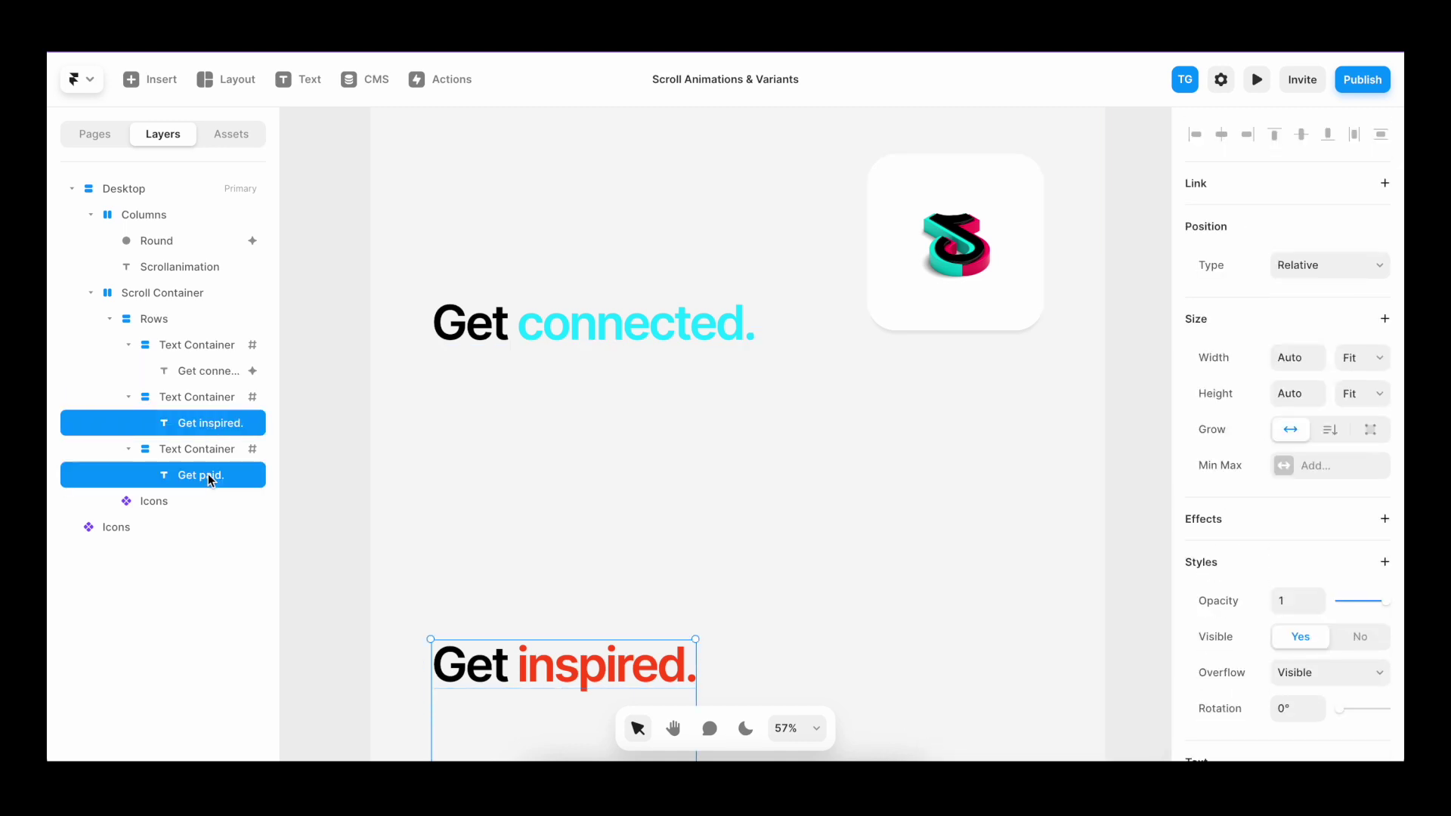
right_click(212, 480)
mouse_move(251, 493)
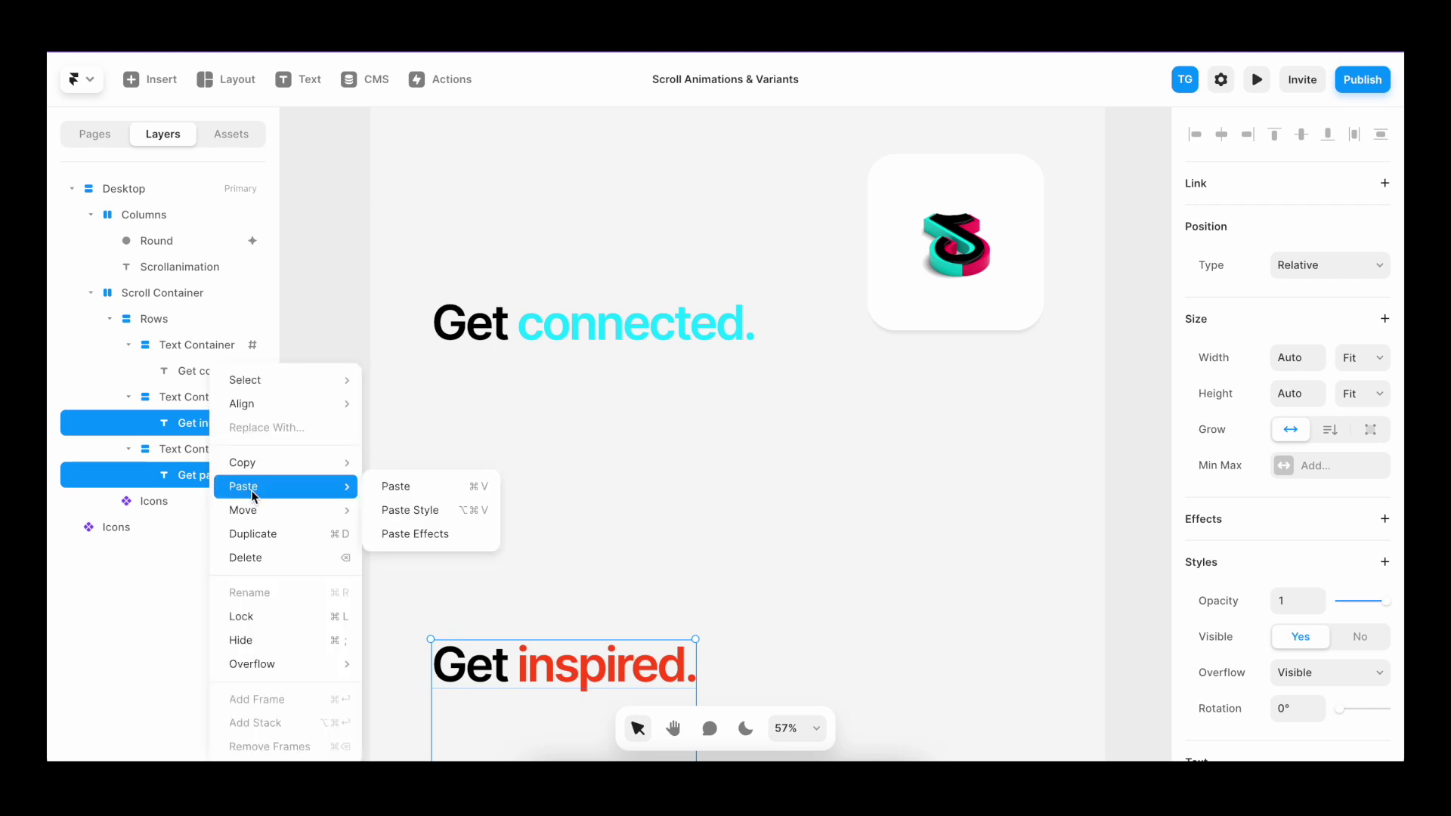
click(433, 537)
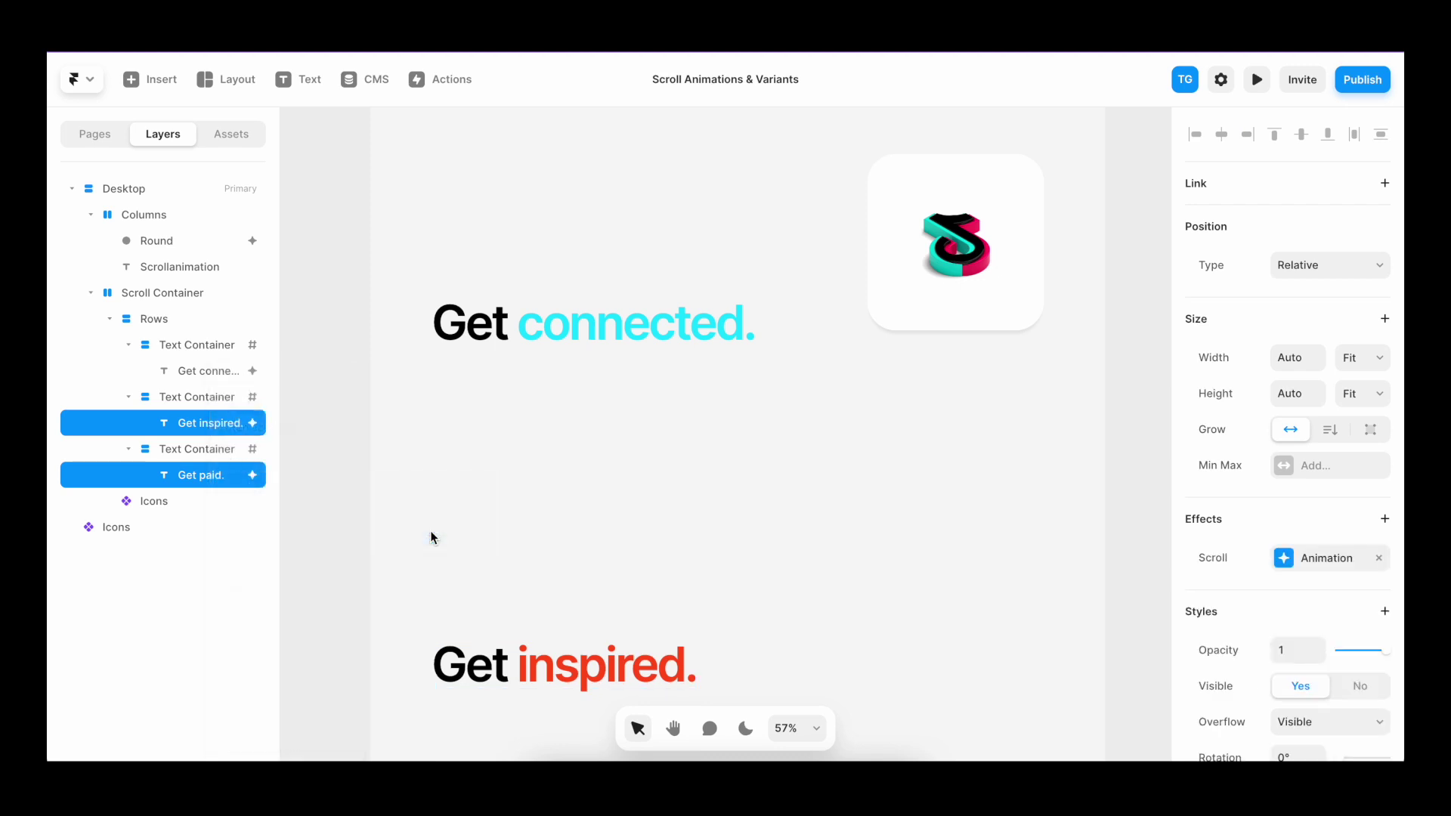
scroll(1227, 544, down, 4)
Set the trigger section to #section-2 for 'Get inspired.' and #section-3 for 'Get paid.'
click(1303, 268)
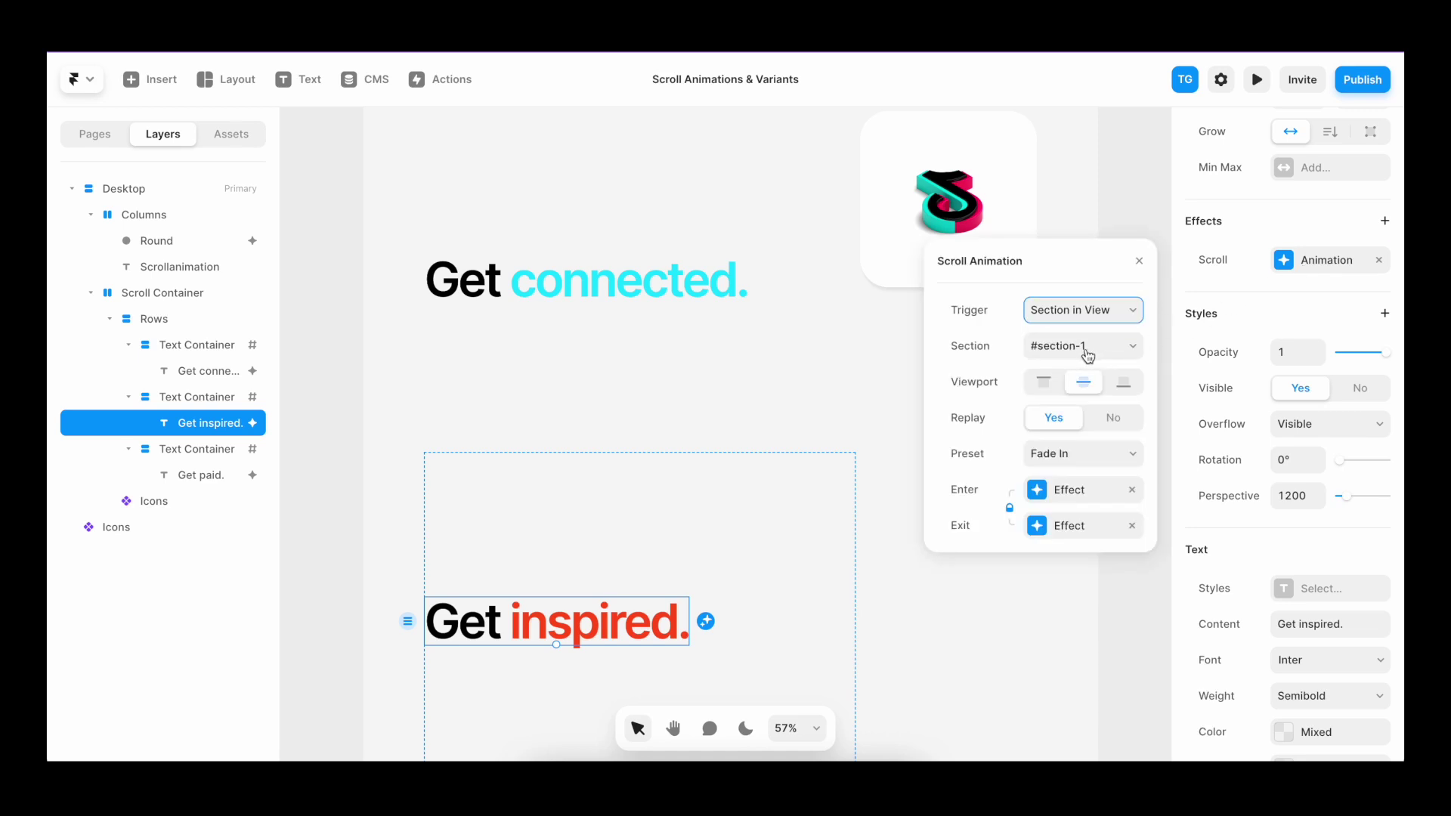
click(1088, 354)
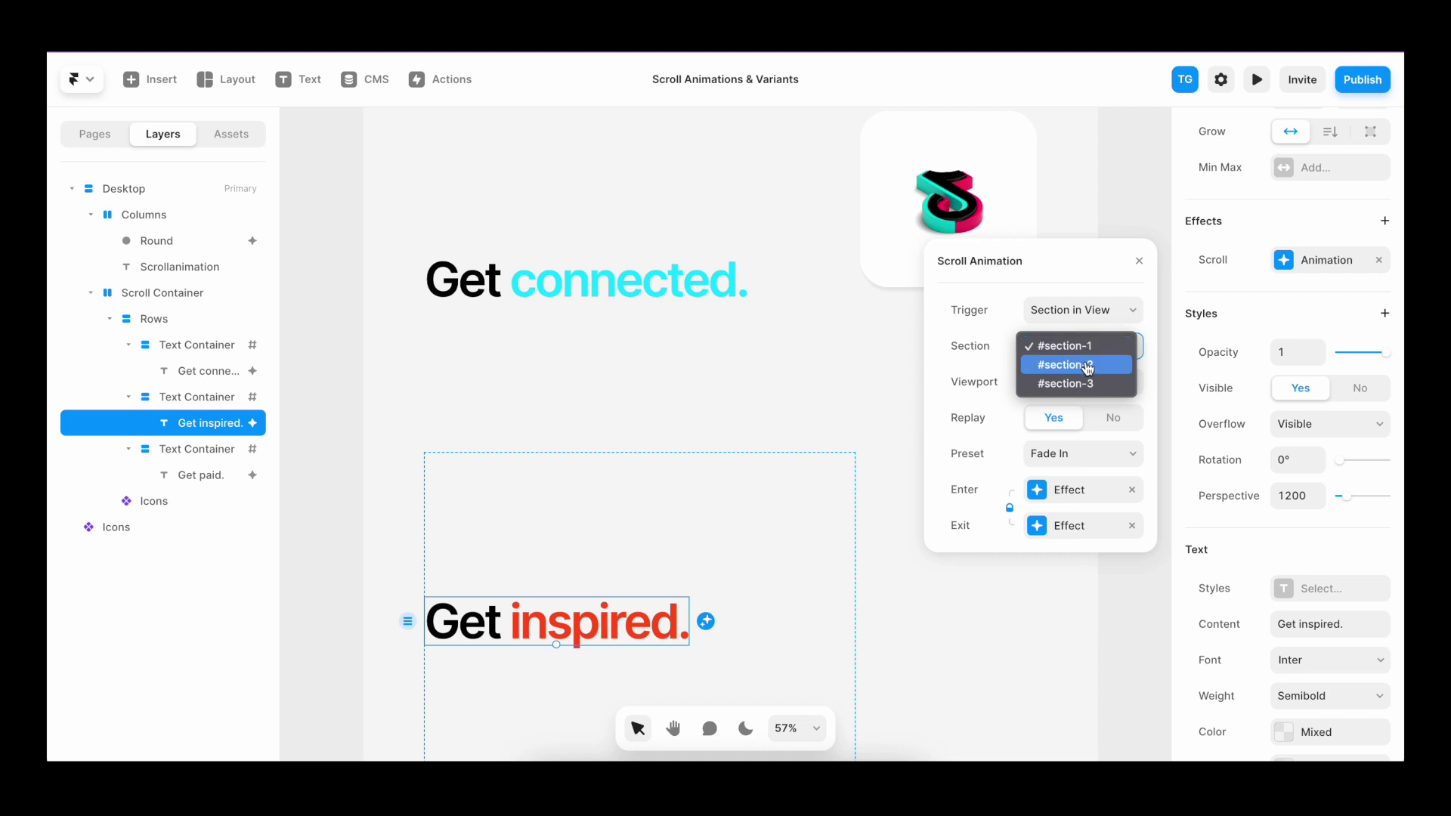
click(1089, 369)
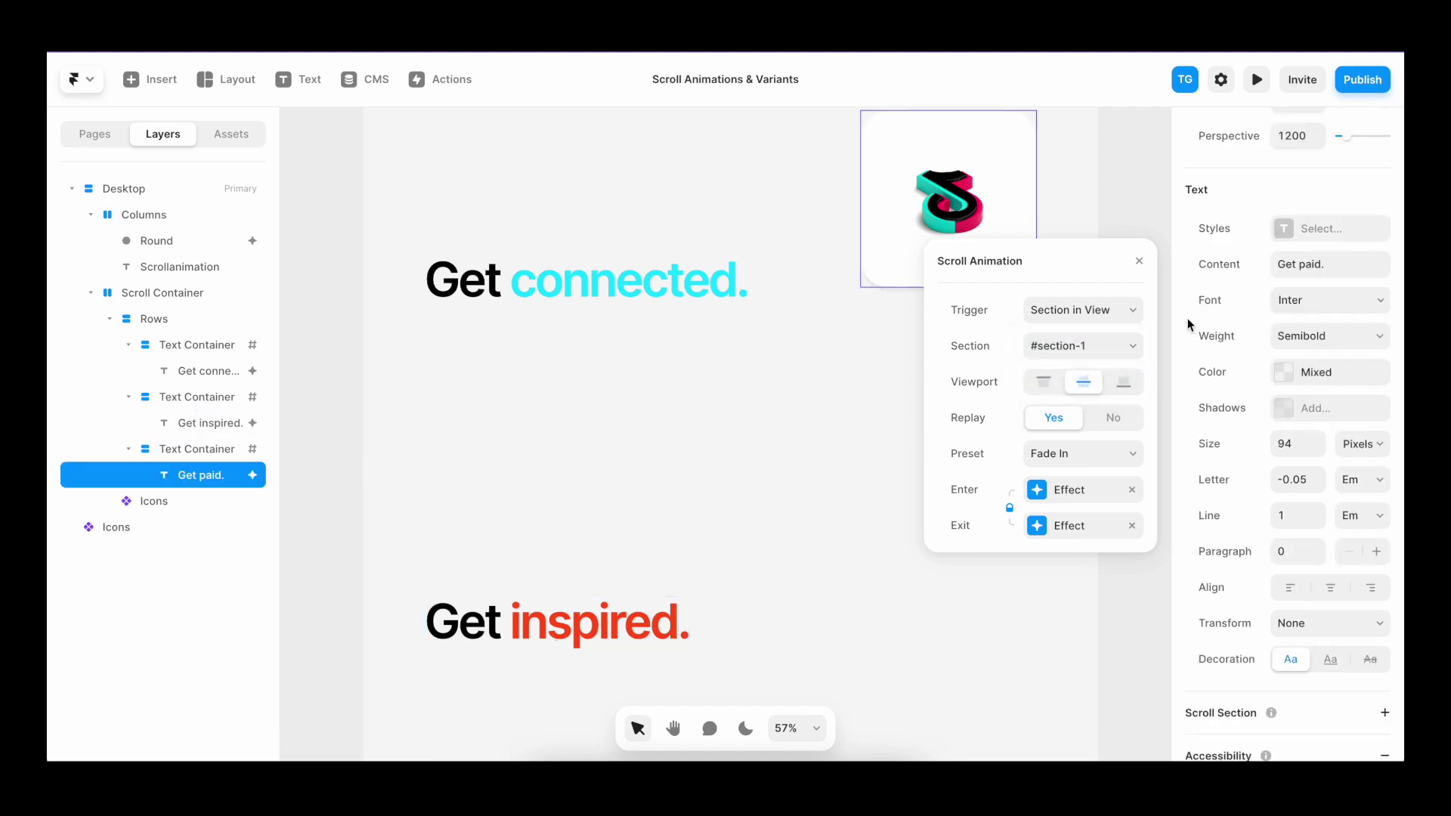
click(1096, 345)
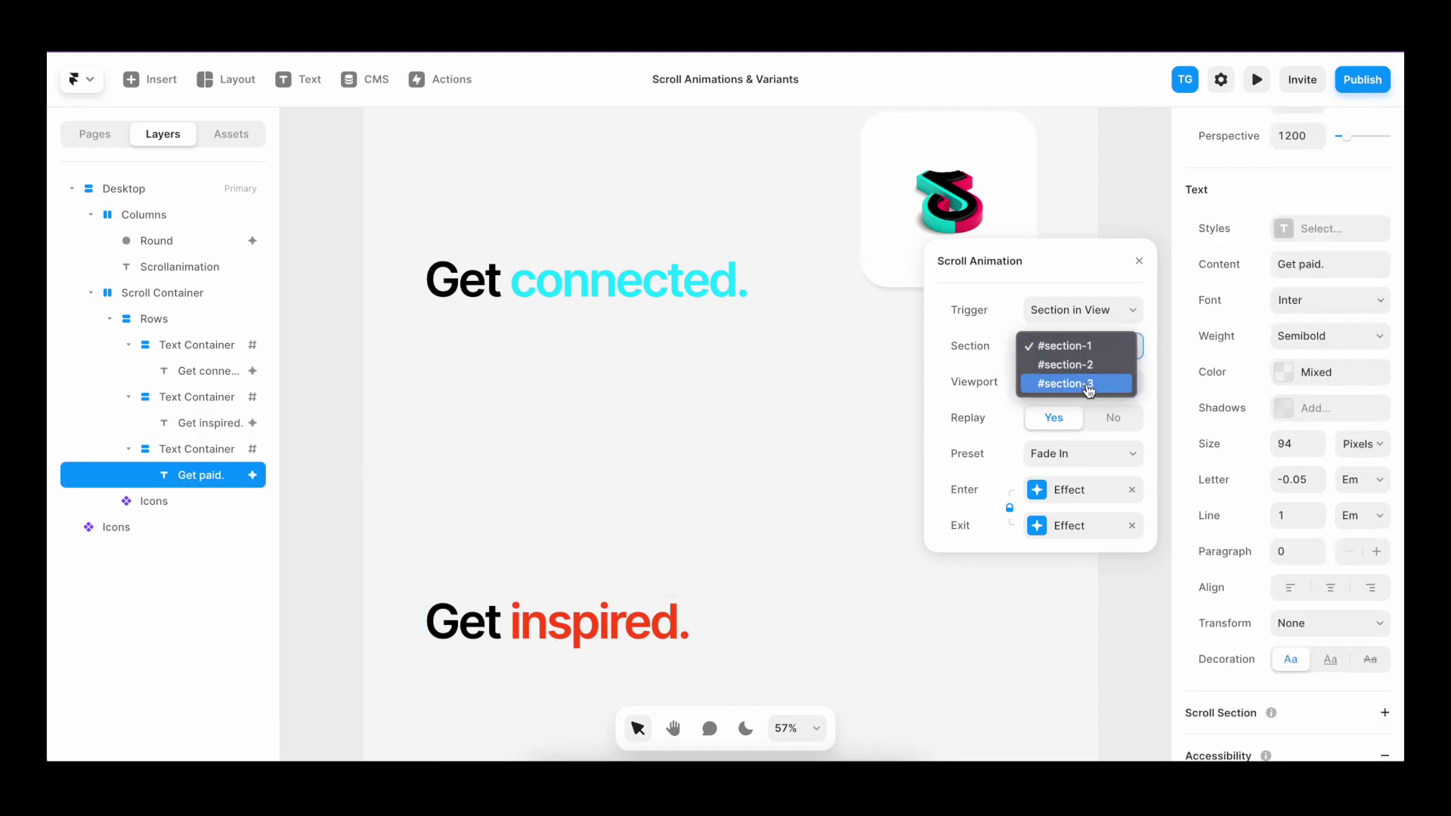
click(1088, 385)
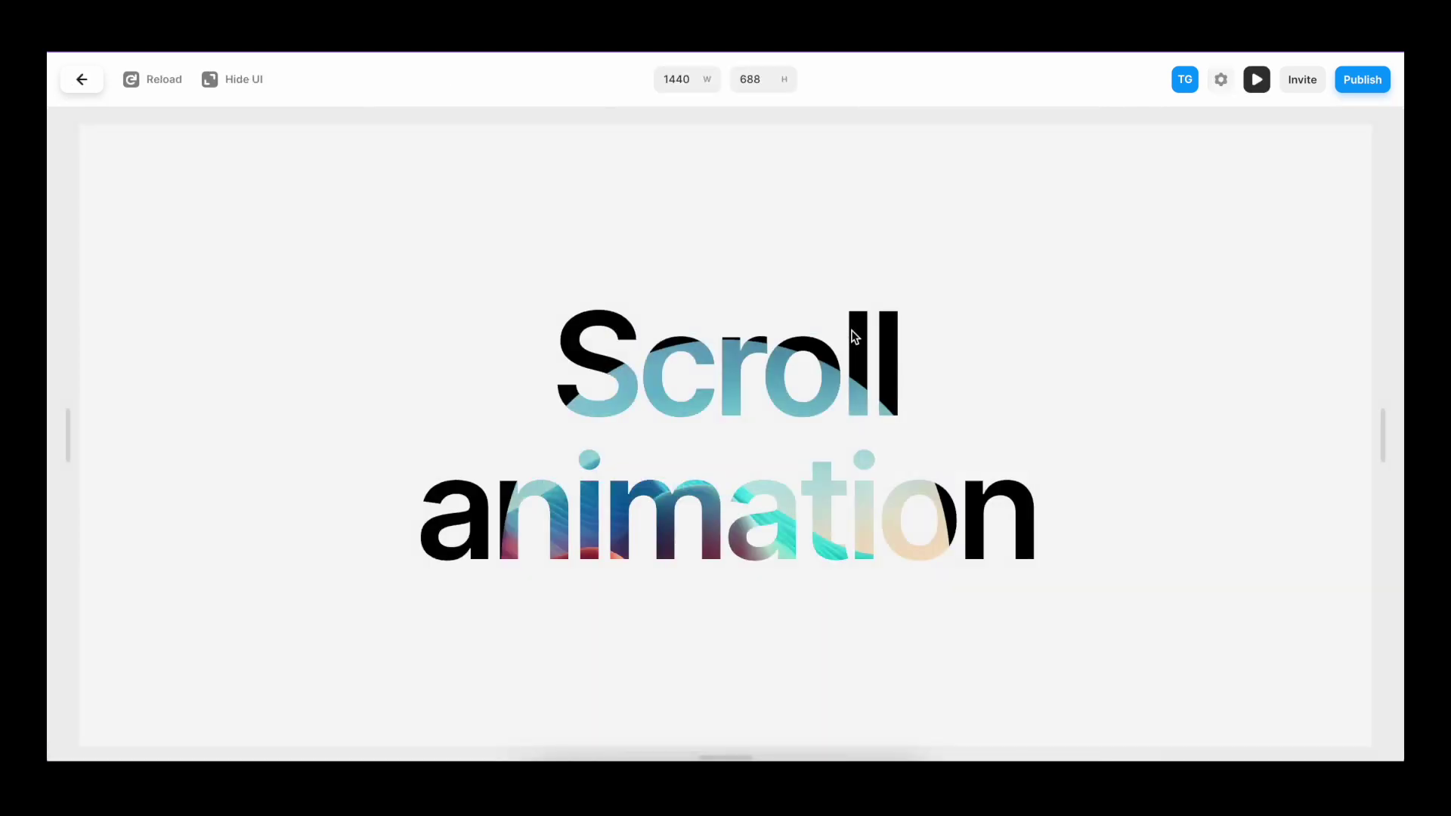
scroll(855, 336, down, 10)
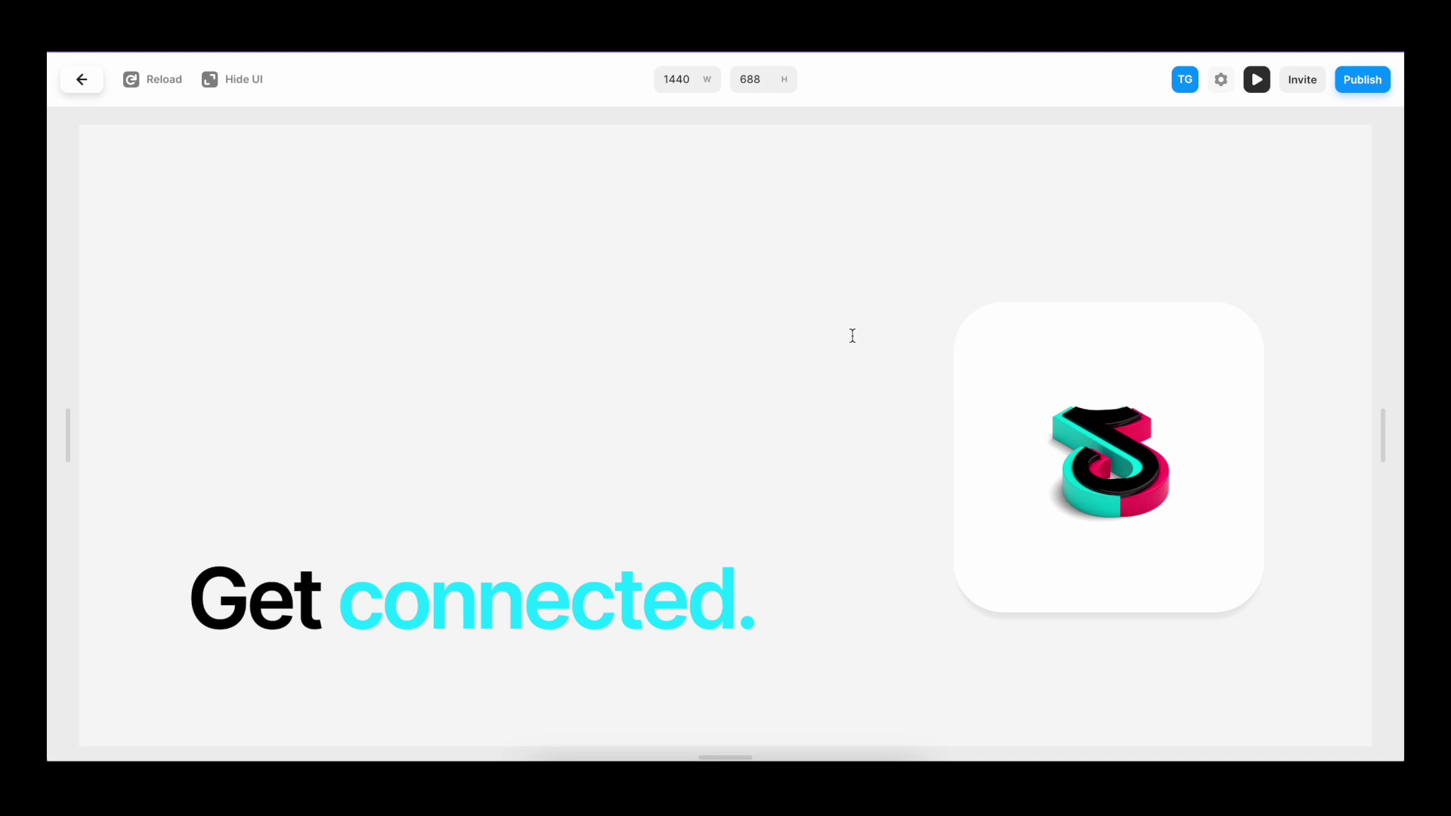
Scroll down and back up through the preview to watch the 'Get …' rows fade in
scroll(853, 336, down, 5)
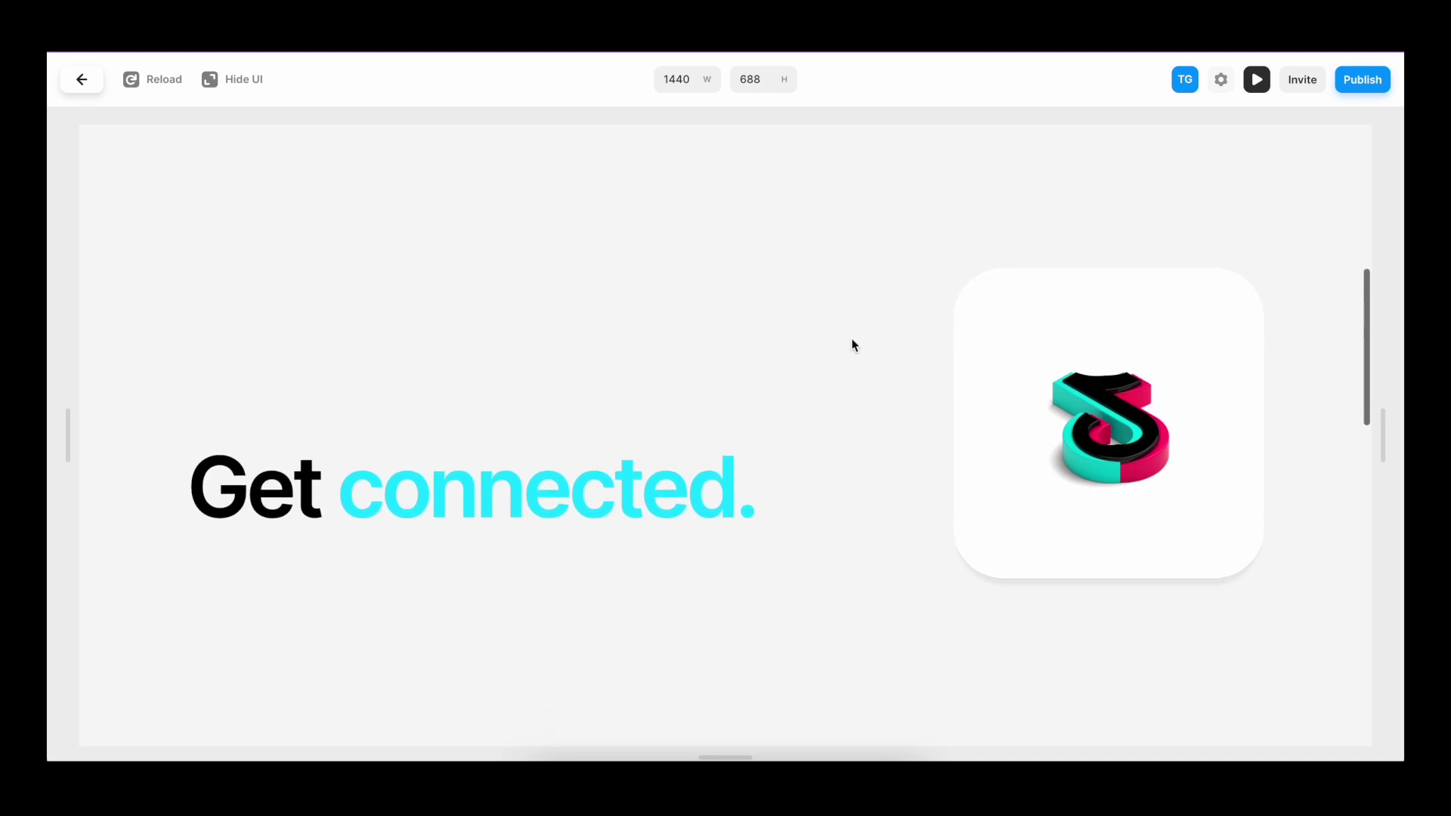
scroll(853, 346, down, 5)
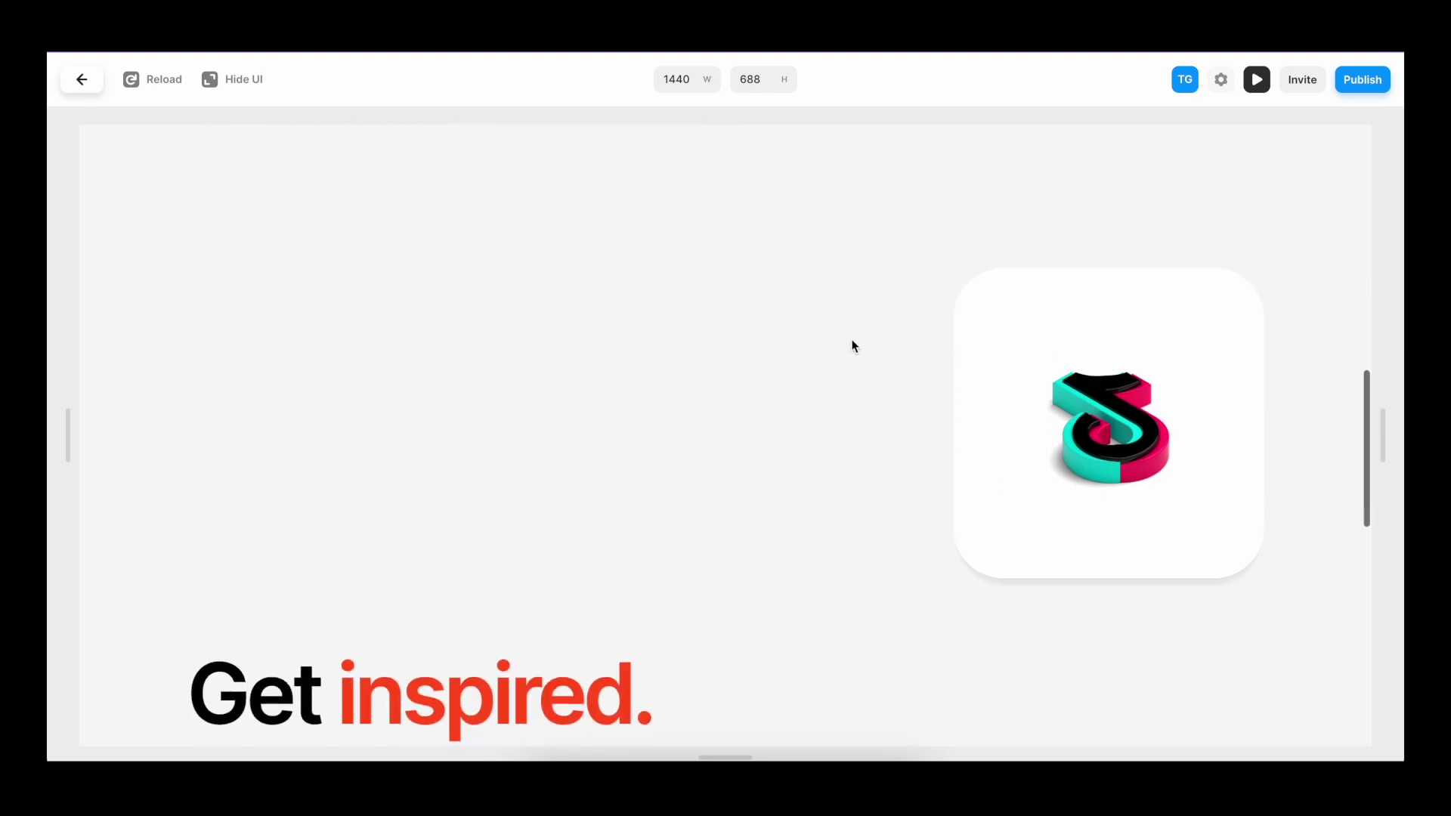
scroll(852, 346, down, 5)
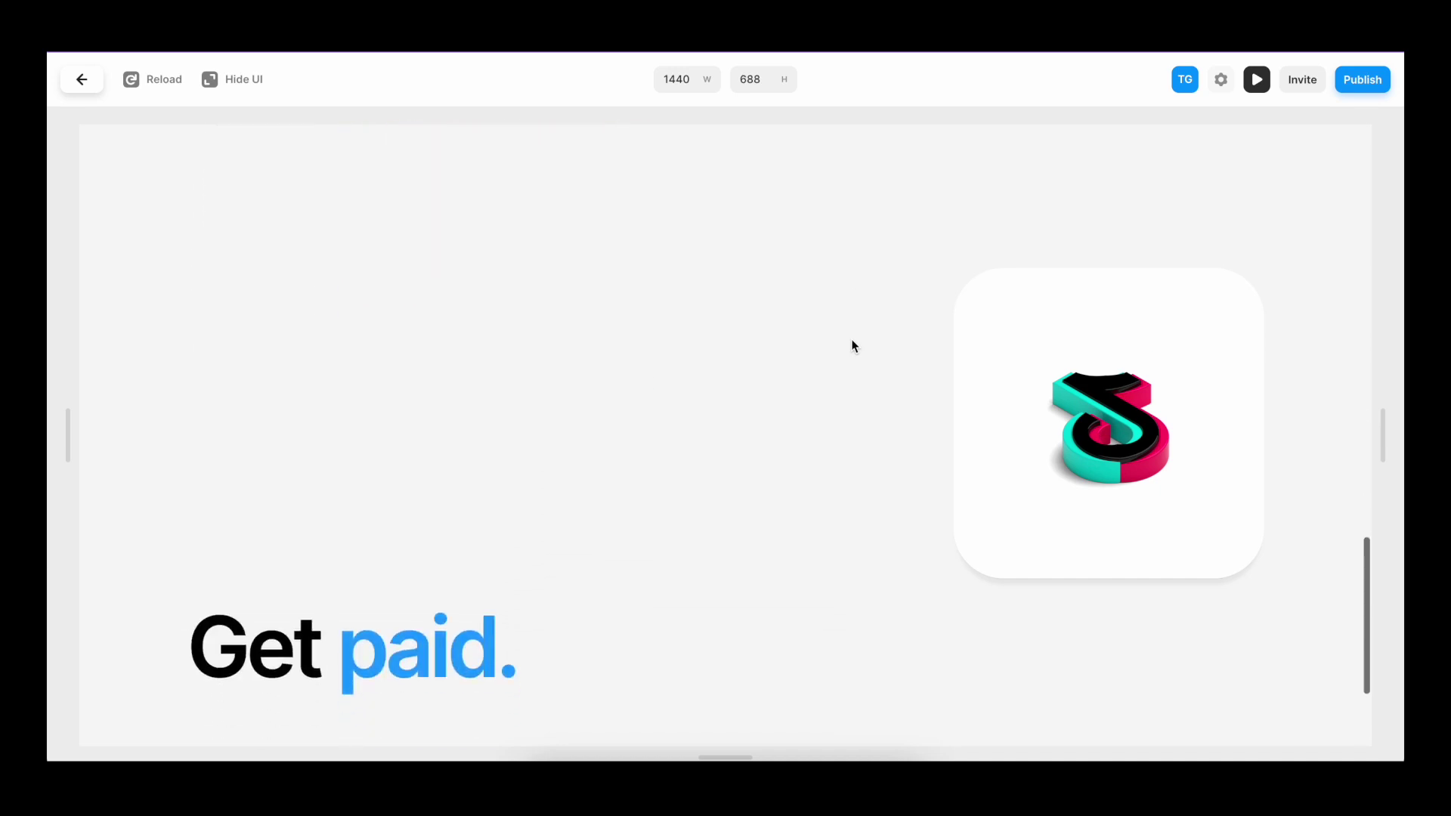
scroll(852, 344, down, 2)
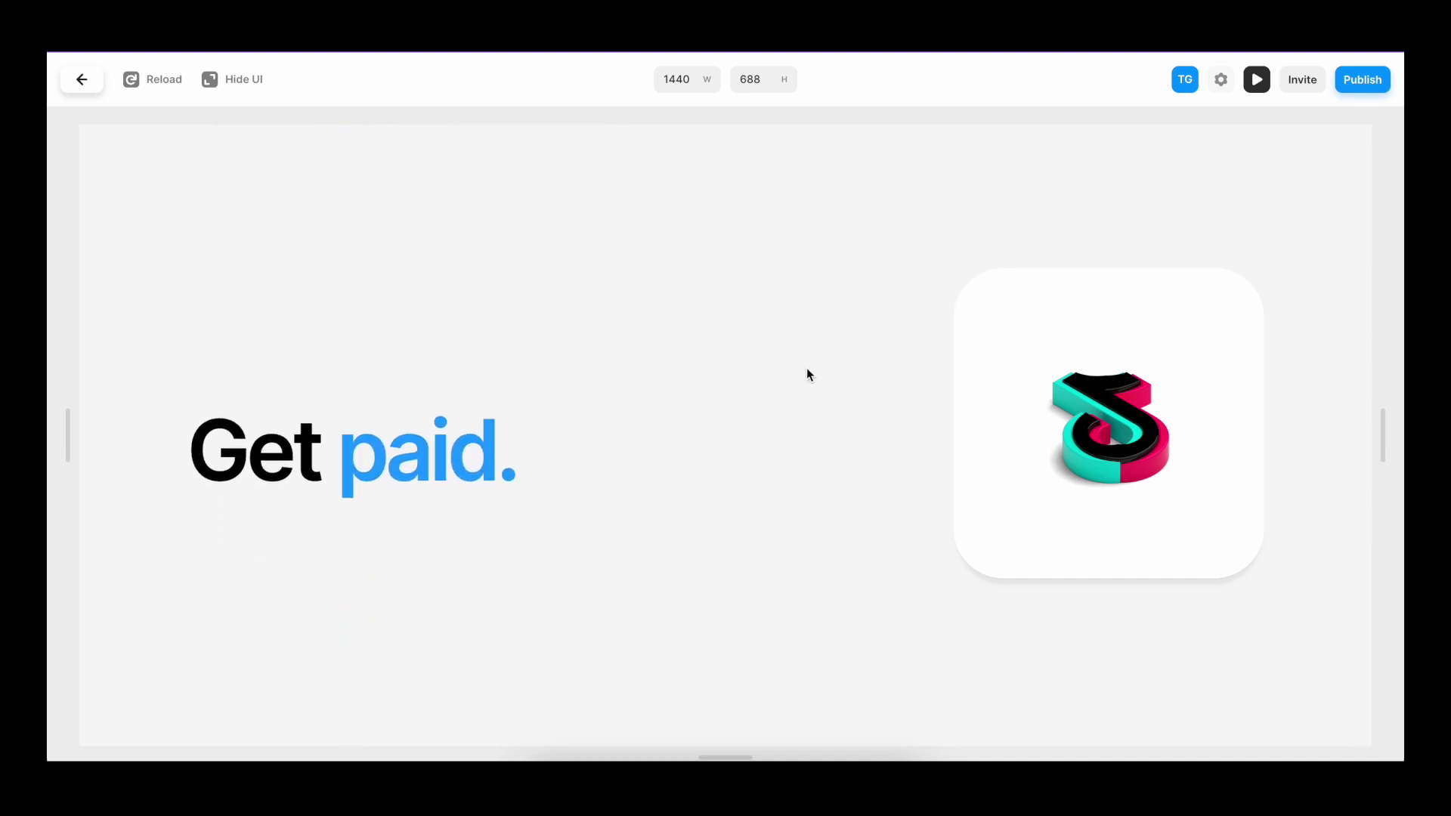
scroll(808, 370, up, 5)
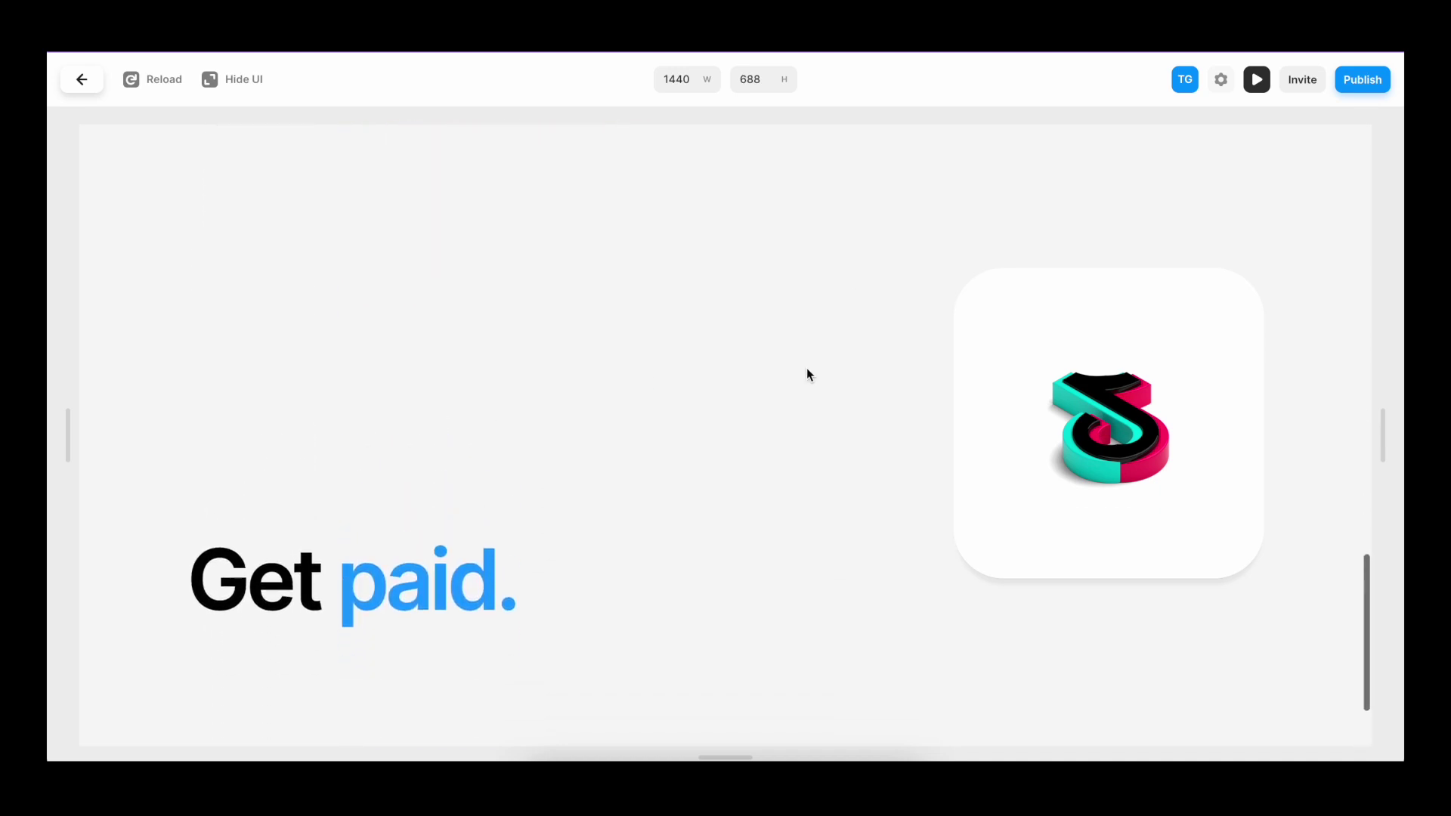
scroll(807, 374, up, 2)
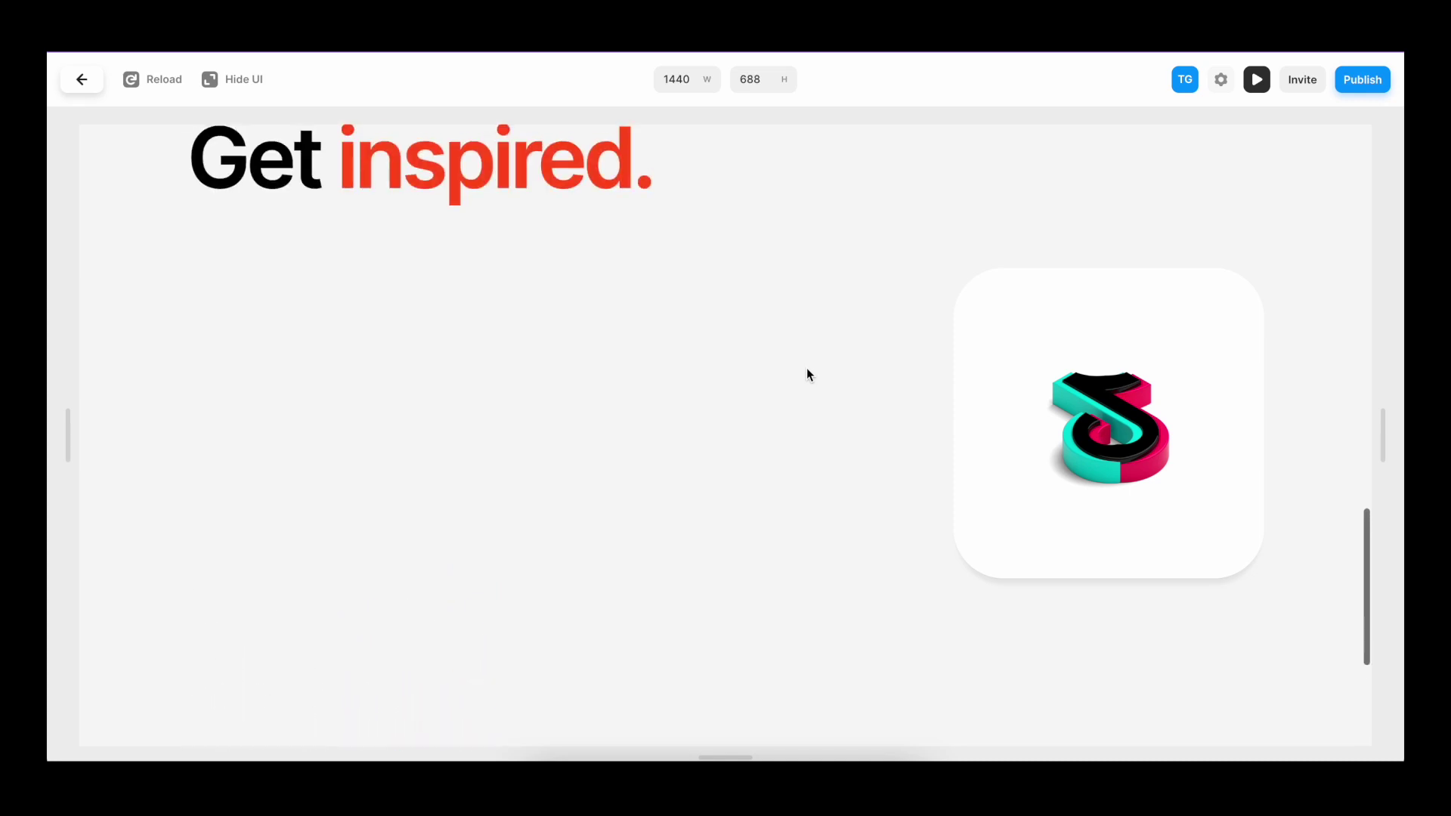
scroll(807, 373, down, 2)
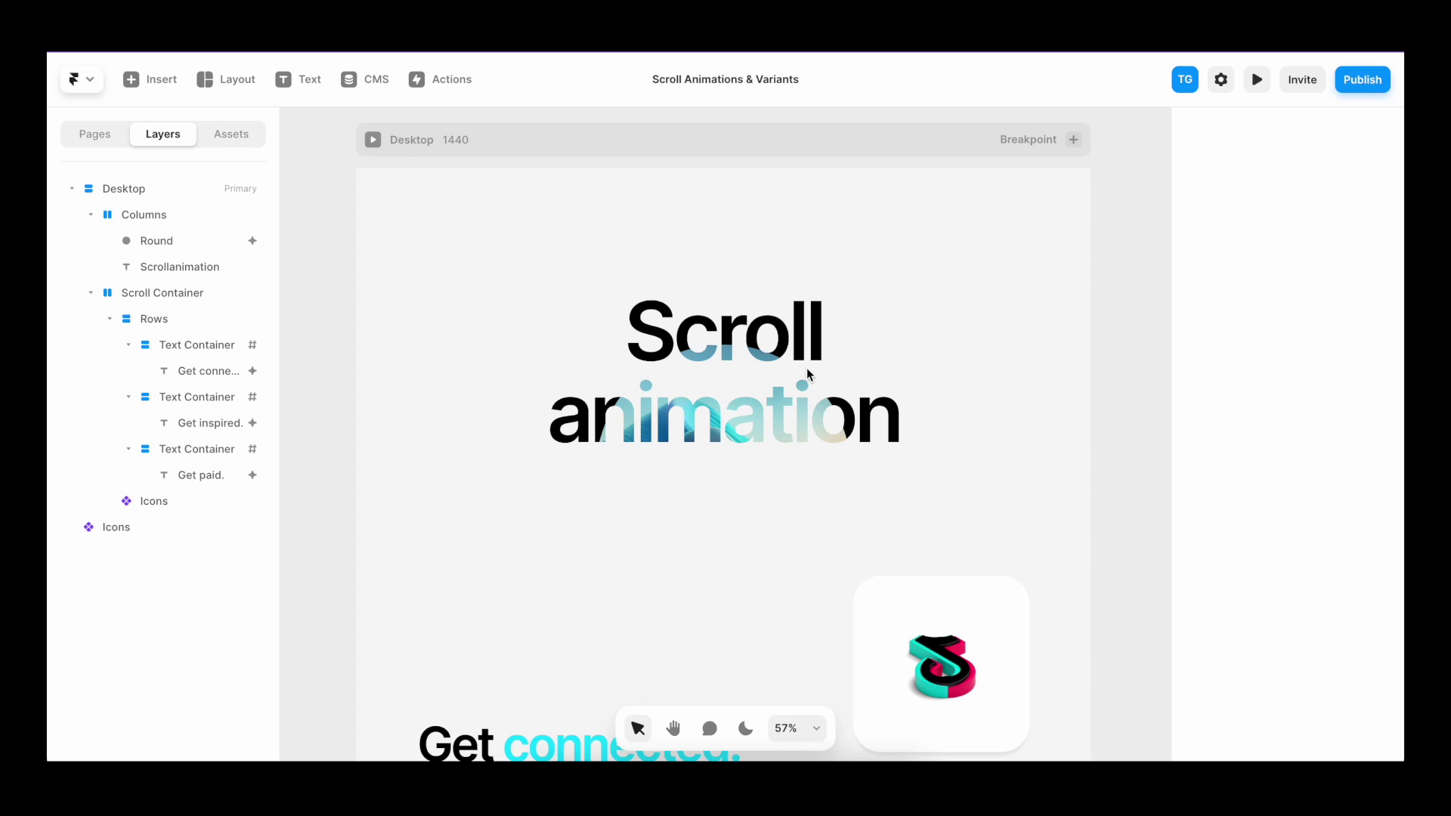
Add a Scroll Transform to the 'Scroll animation' title with From opacity 1 and scale 1
click(878, 398)
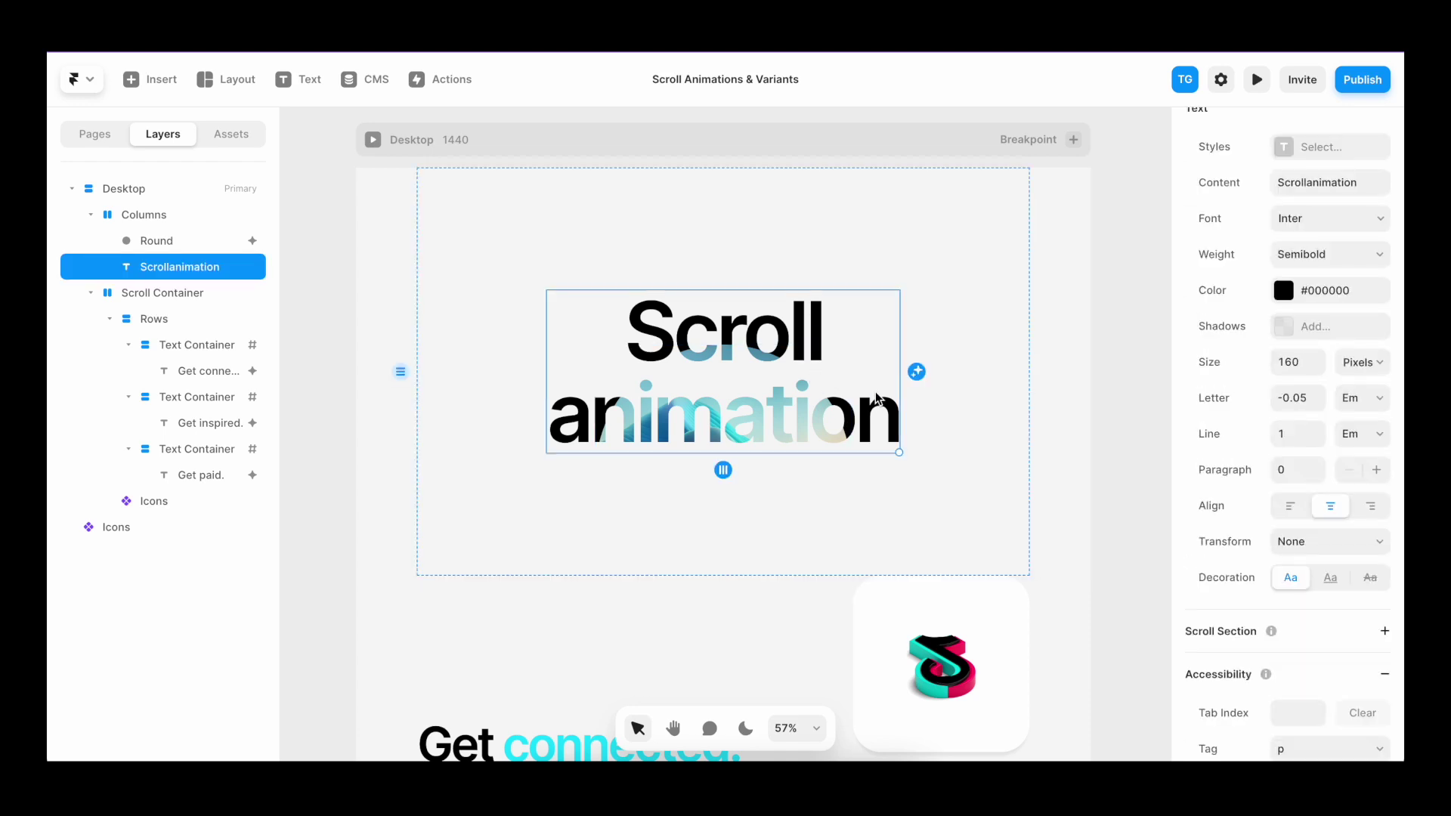
scroll(1228, 367, up, 5)
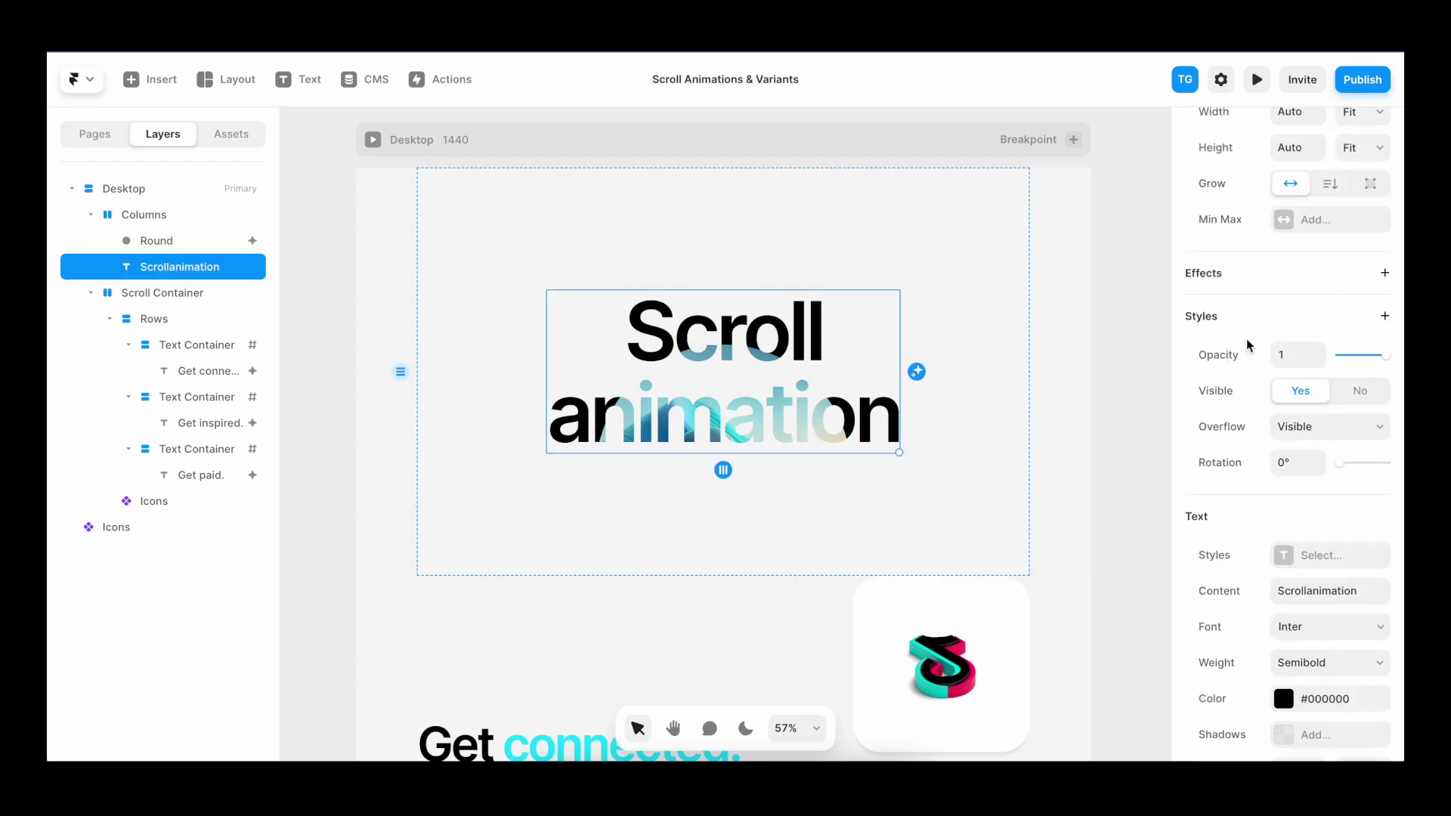
click(1387, 274)
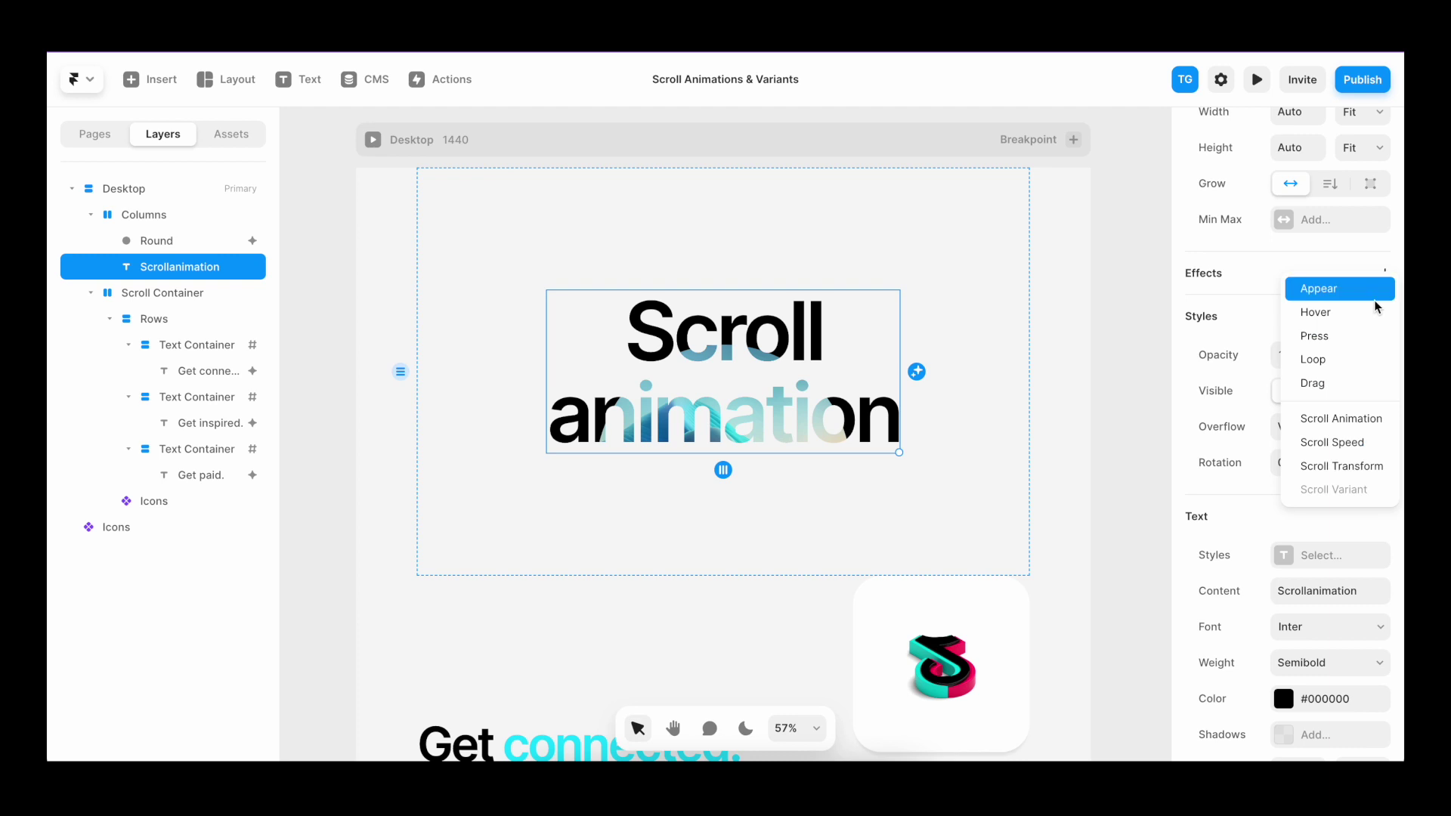
click(1361, 463)
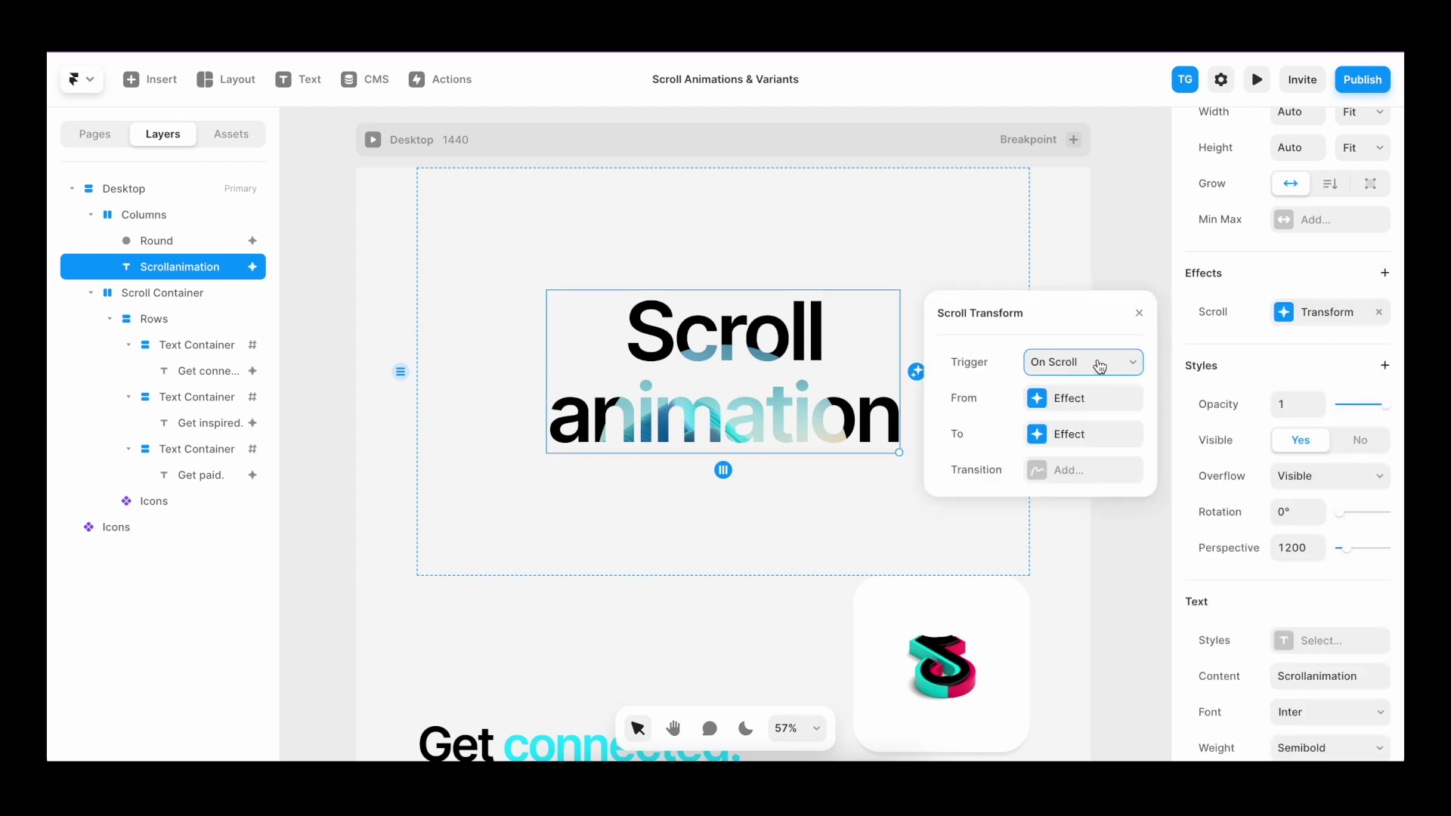
click(1039, 406)
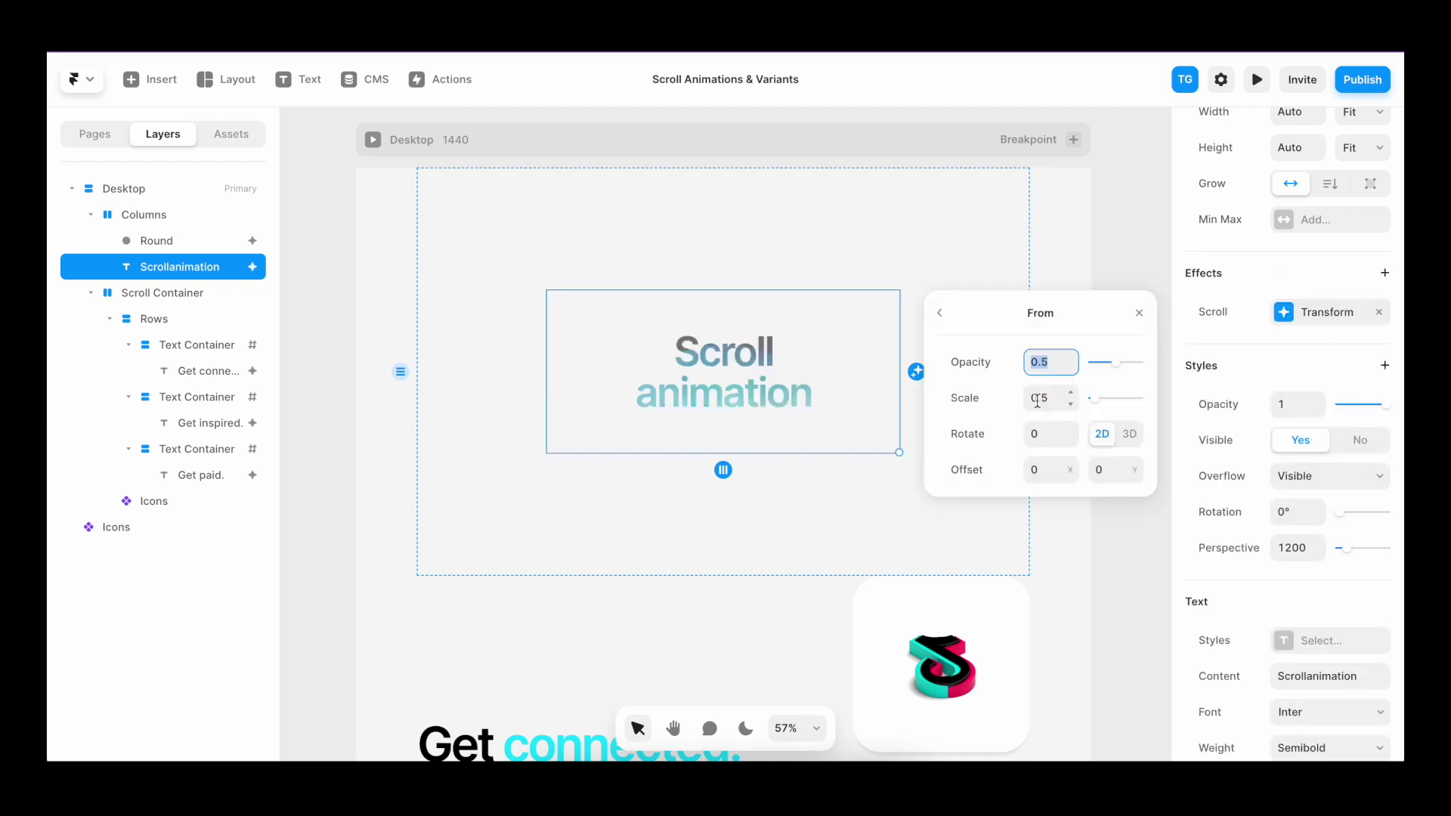
text(1)
click(1038, 402)
text(1)
click(940, 313)
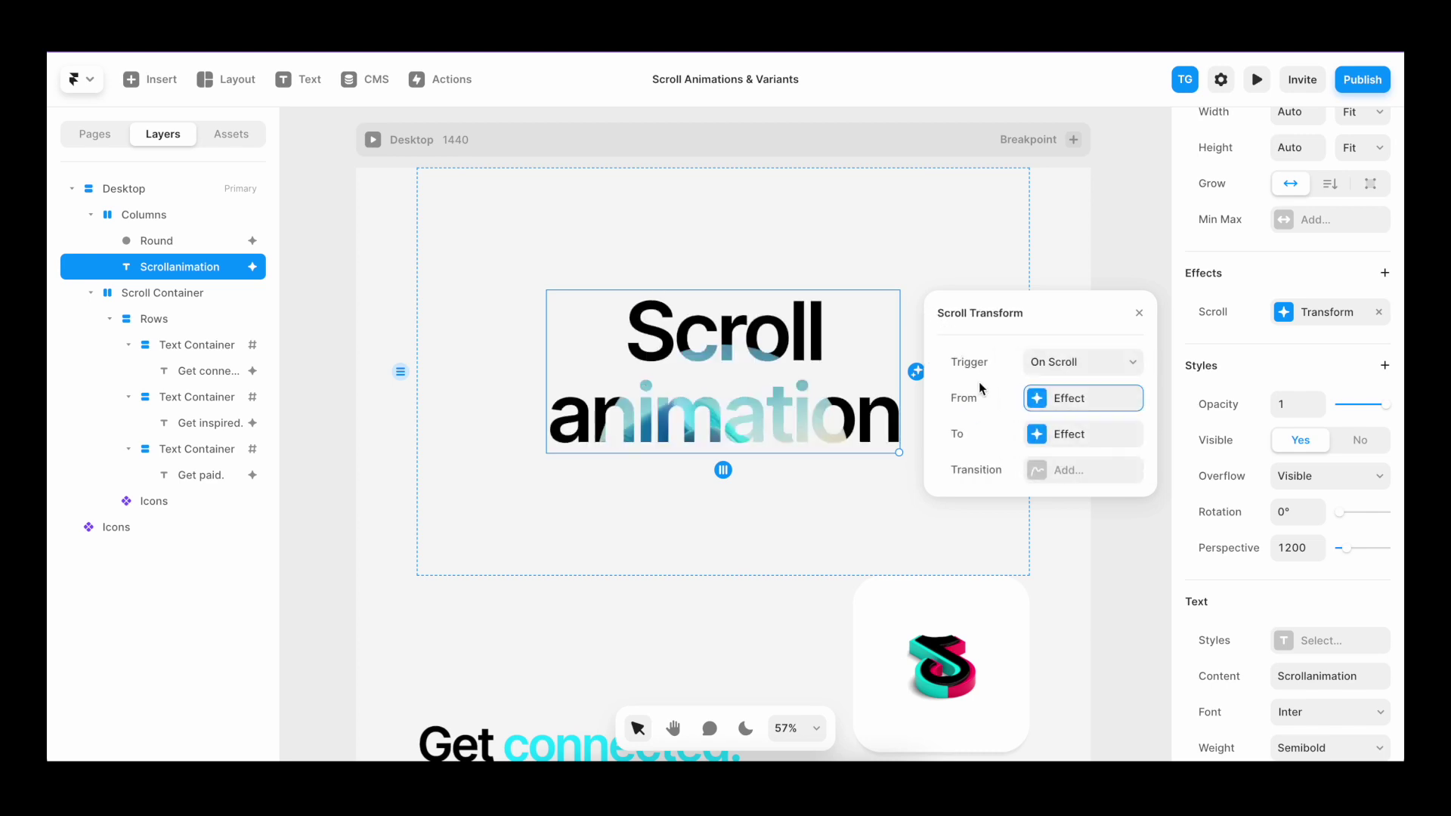
Set the transform's To scale to 2, add a Spring transition, and preview the page
click(1032, 437)
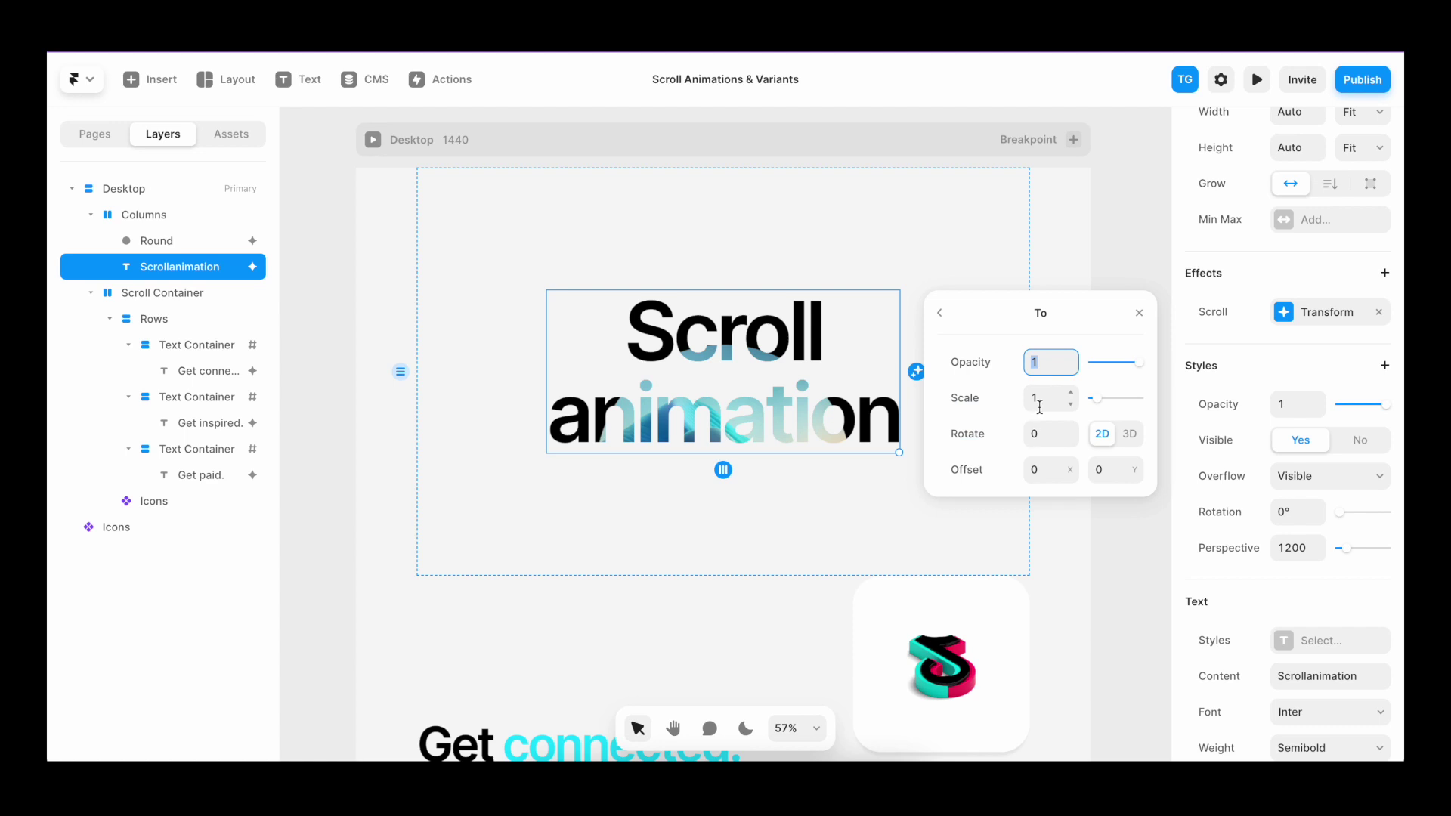
click(1041, 403)
text(2)
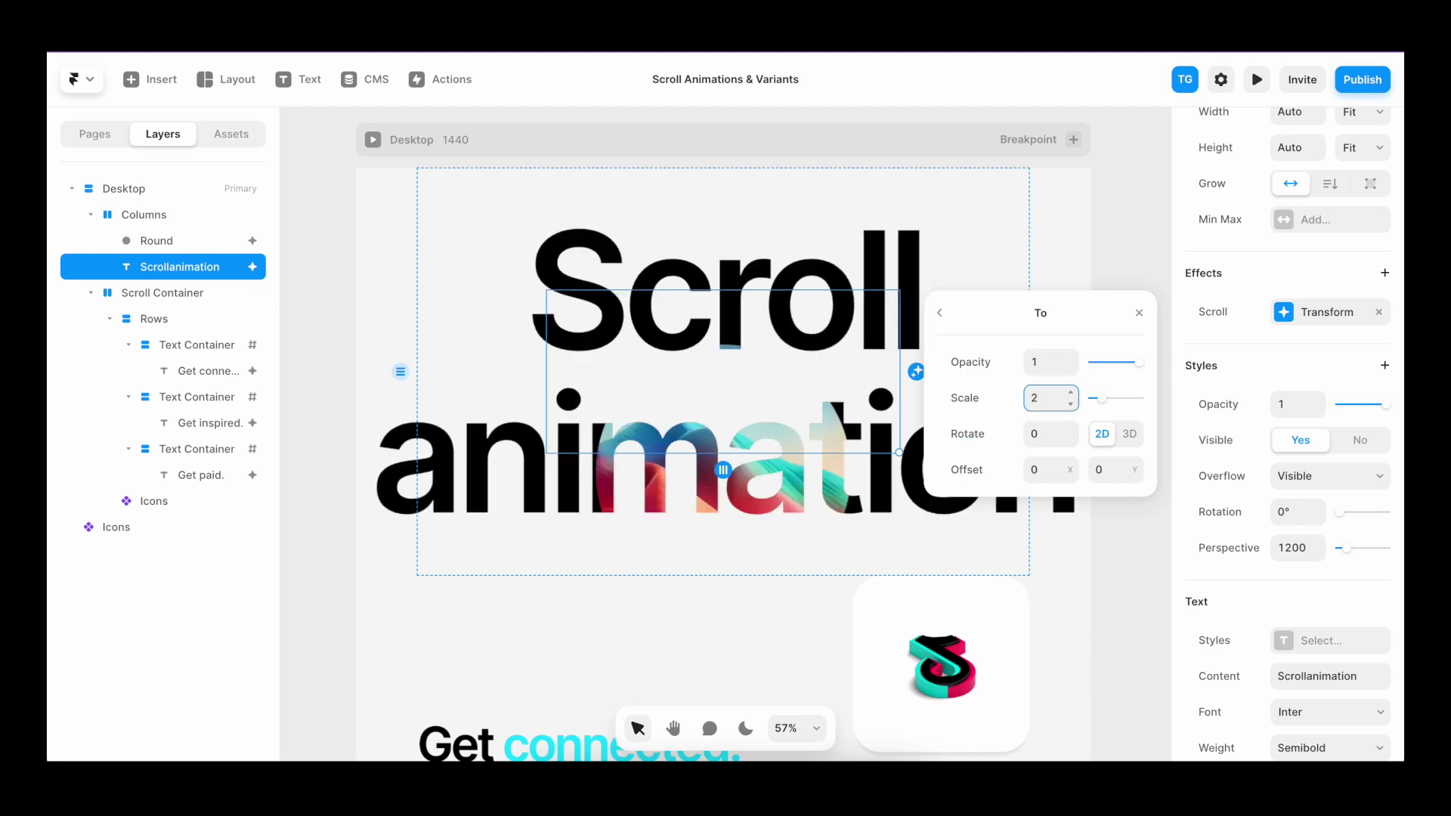
click(948, 331)
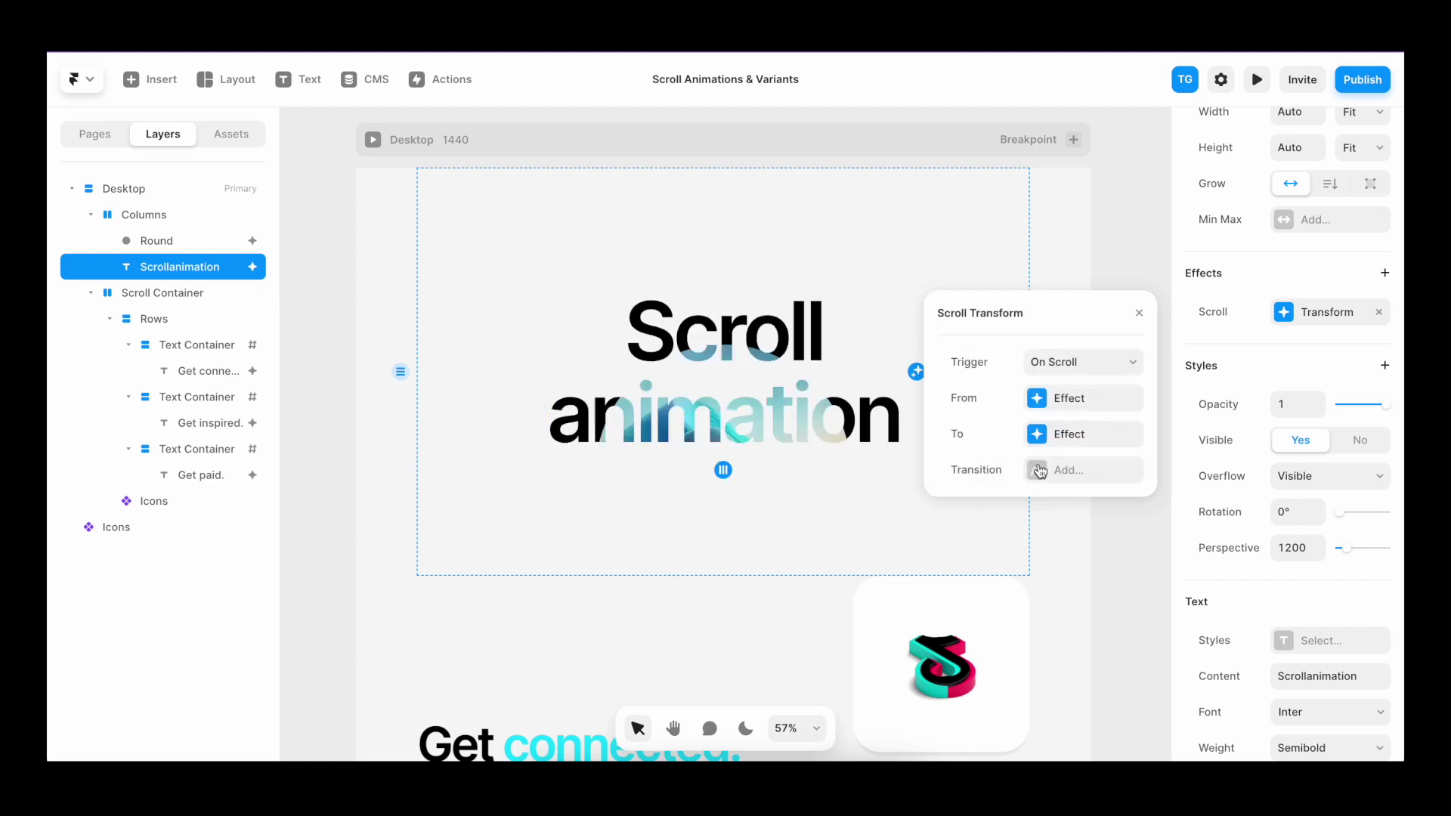
click(1043, 470)
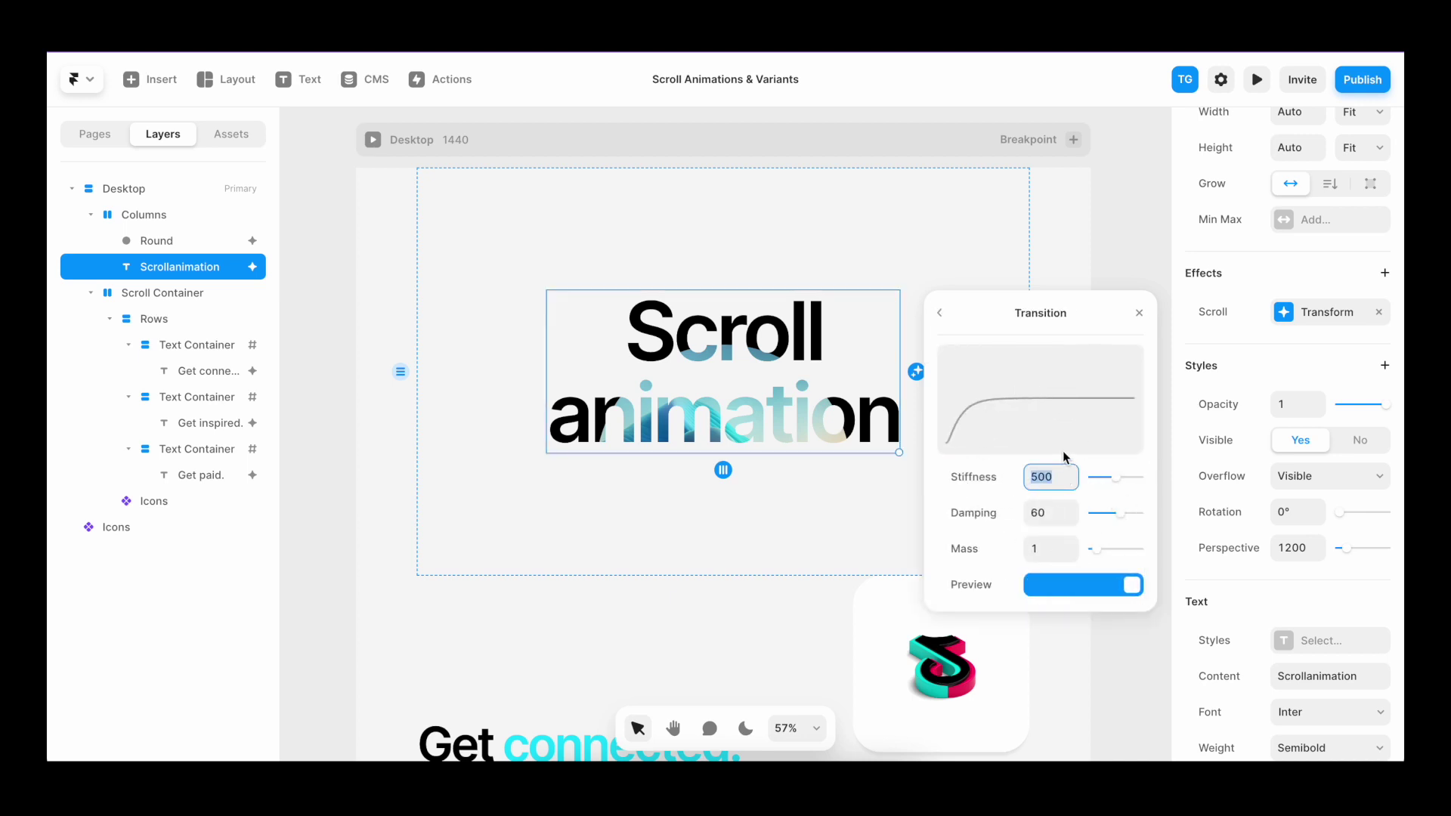
key(super+p)
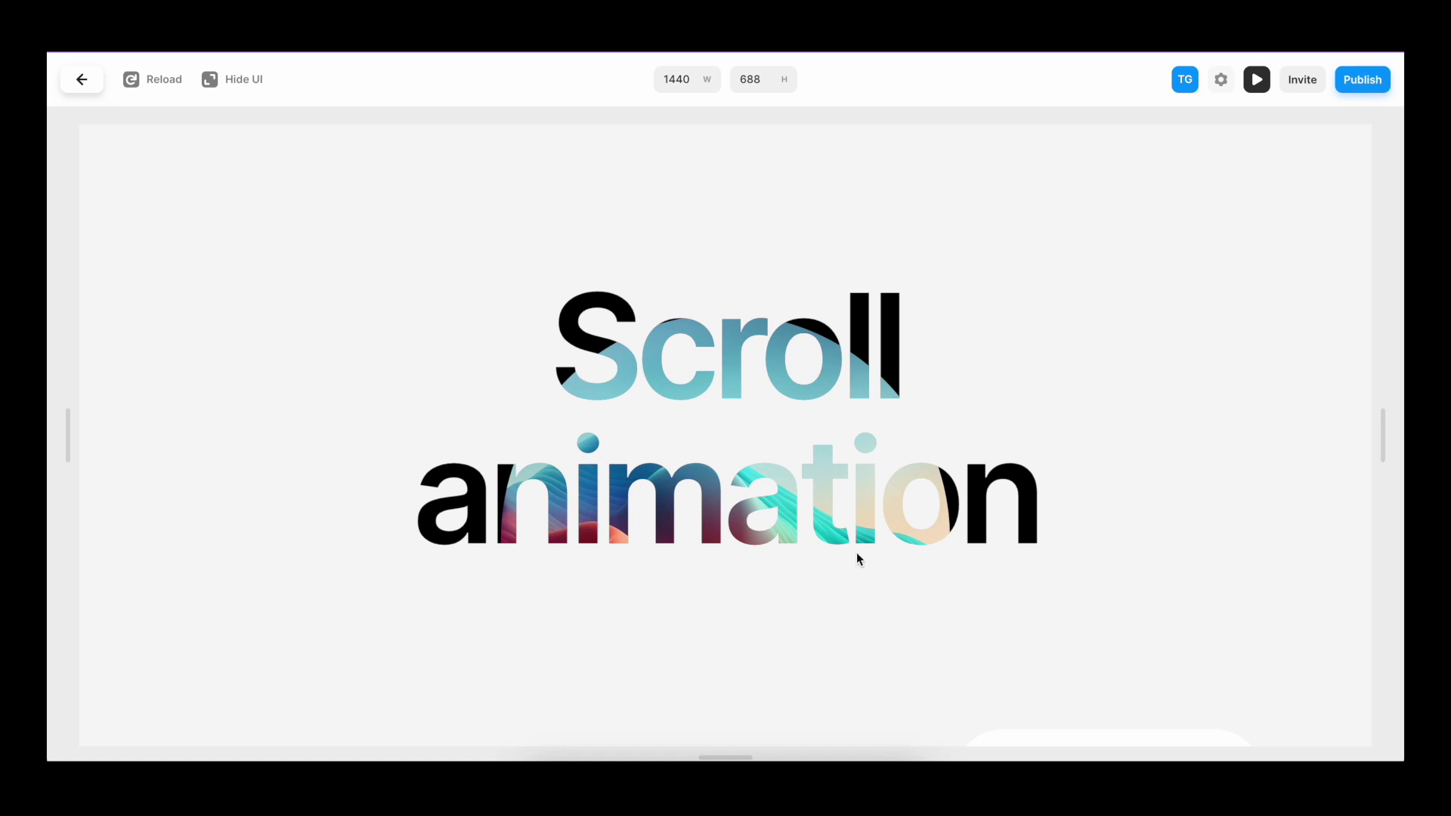
Scroll down and up through the preview to watch the title grow
scroll(895, 310, down, 5)
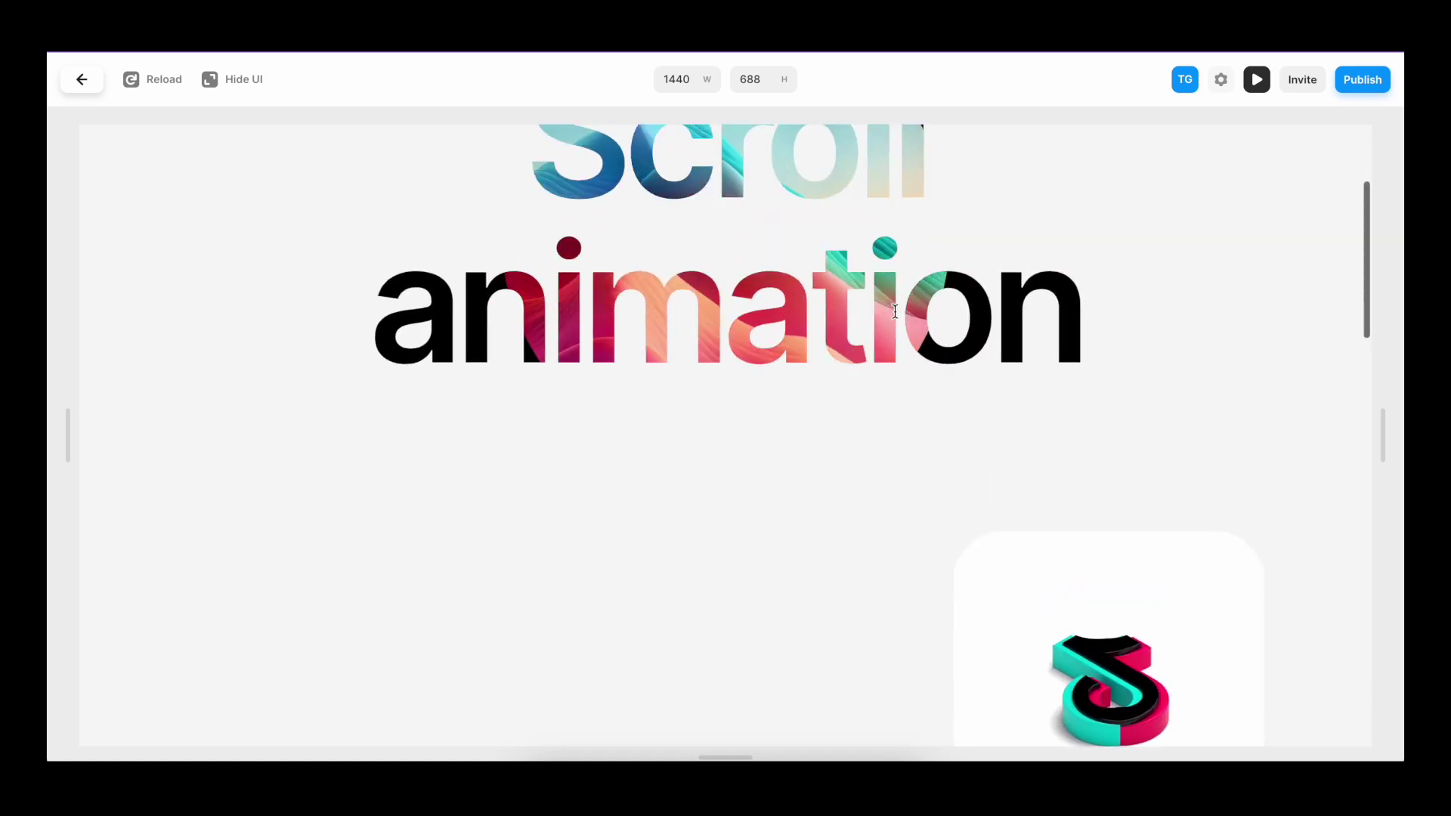
scroll(895, 312, up, 5)
scroll(895, 312, down, 5)
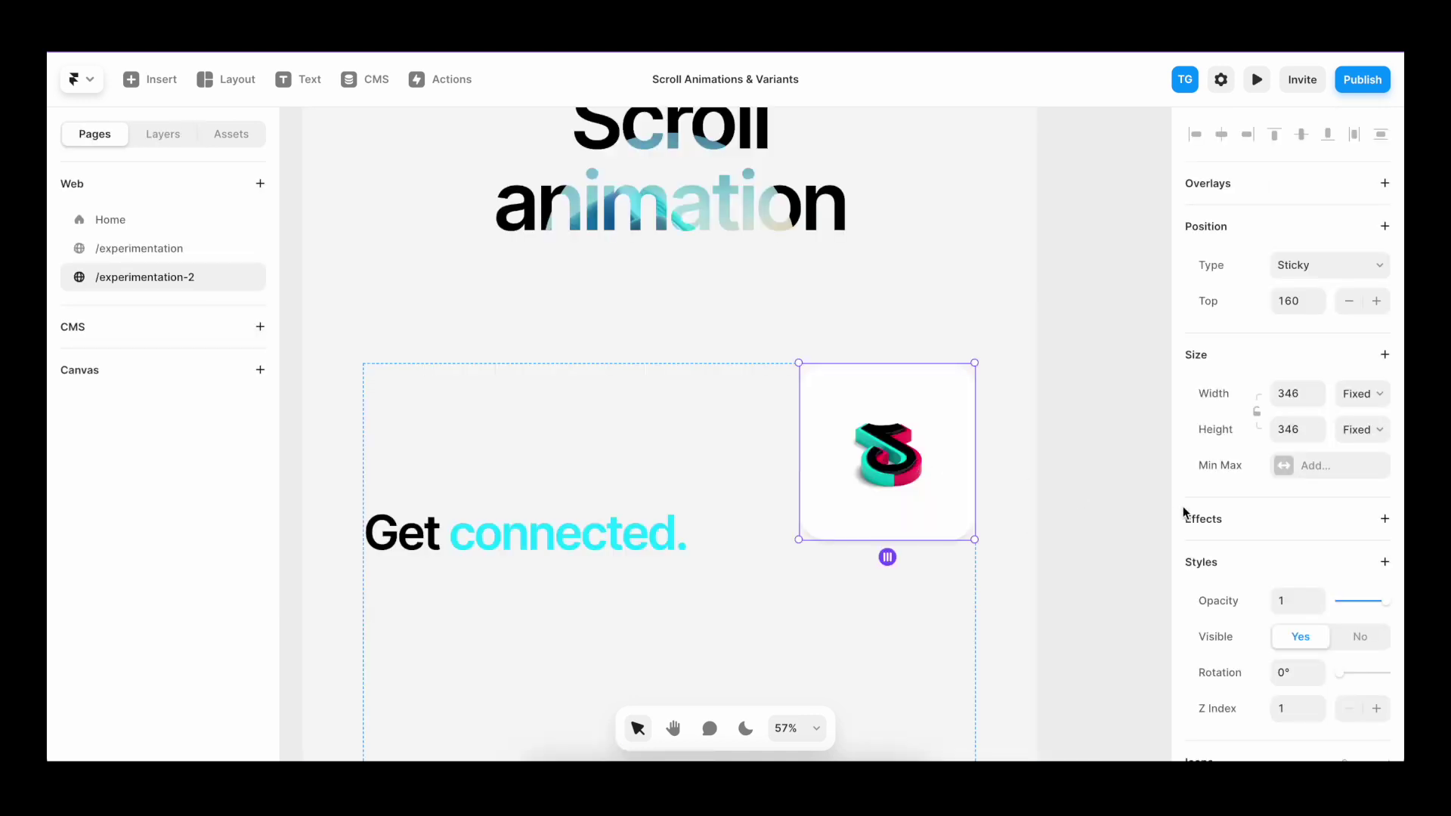
Add a Scroll Variant effect to the Icons card, triggered by Section in View
click(1385, 520)
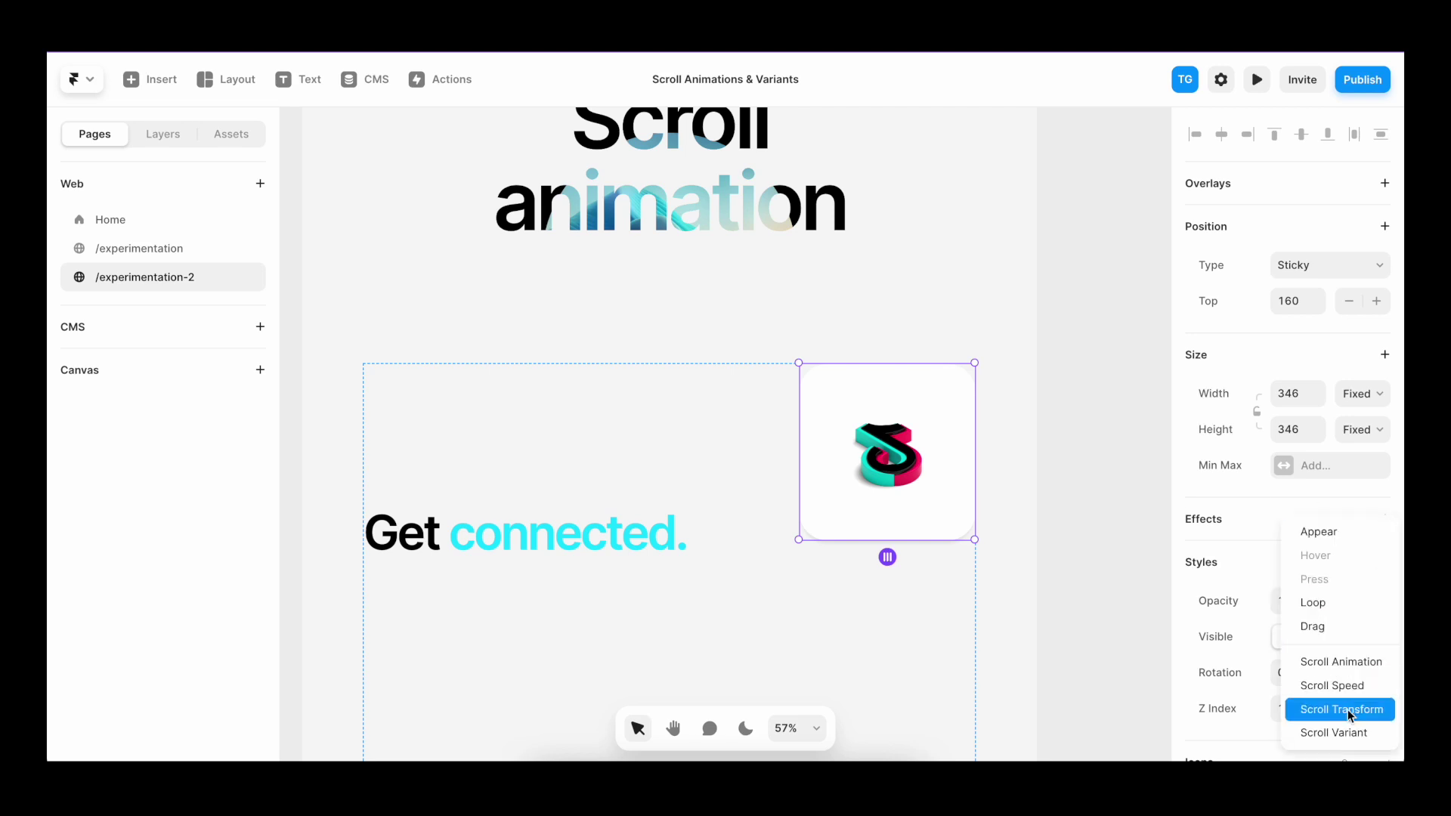
click(1344, 732)
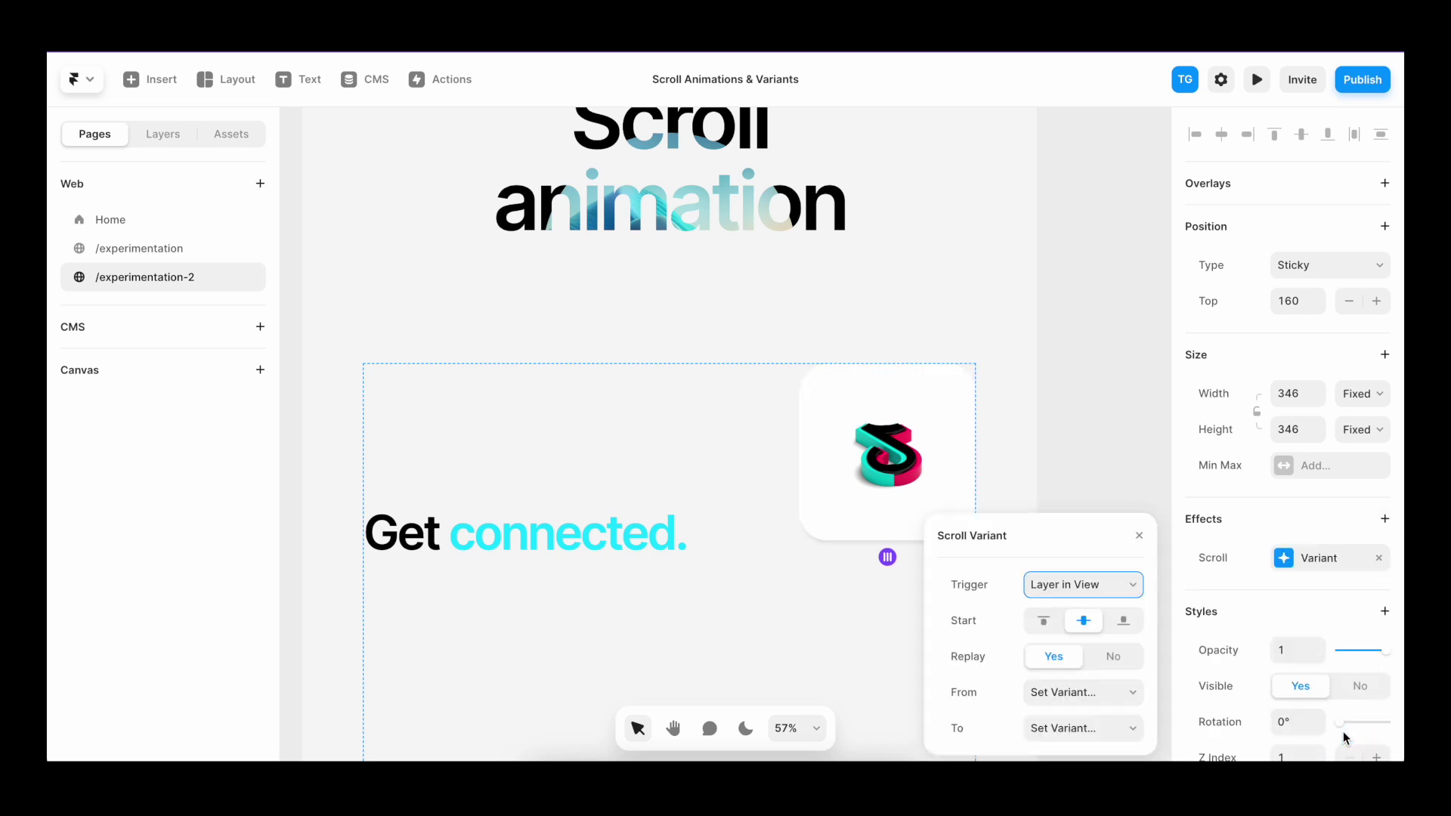
click(1117, 588)
click(1111, 605)
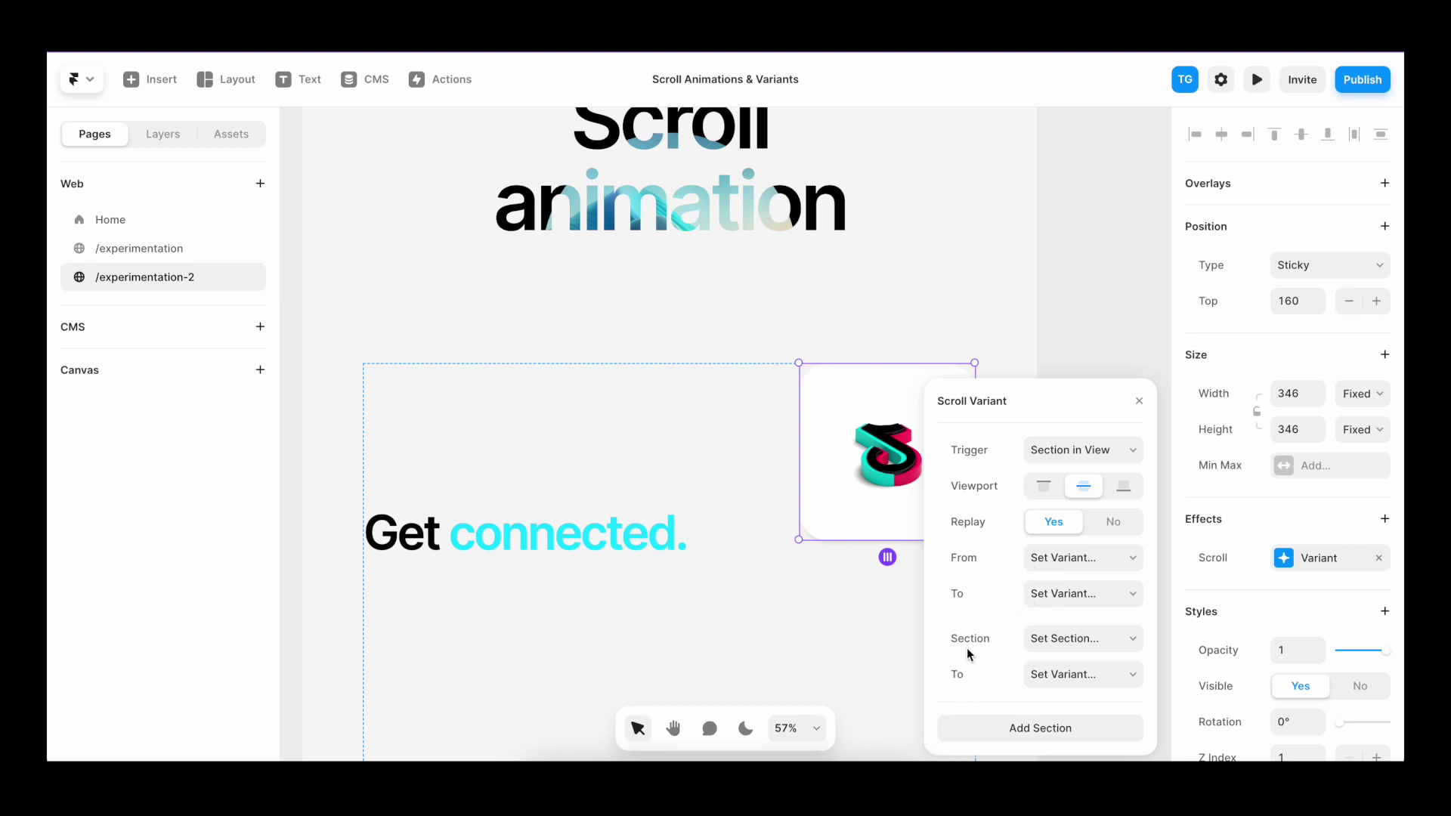
Map #section-1 to Variant 1 and #section-2 to Variant 2
click(1047, 644)
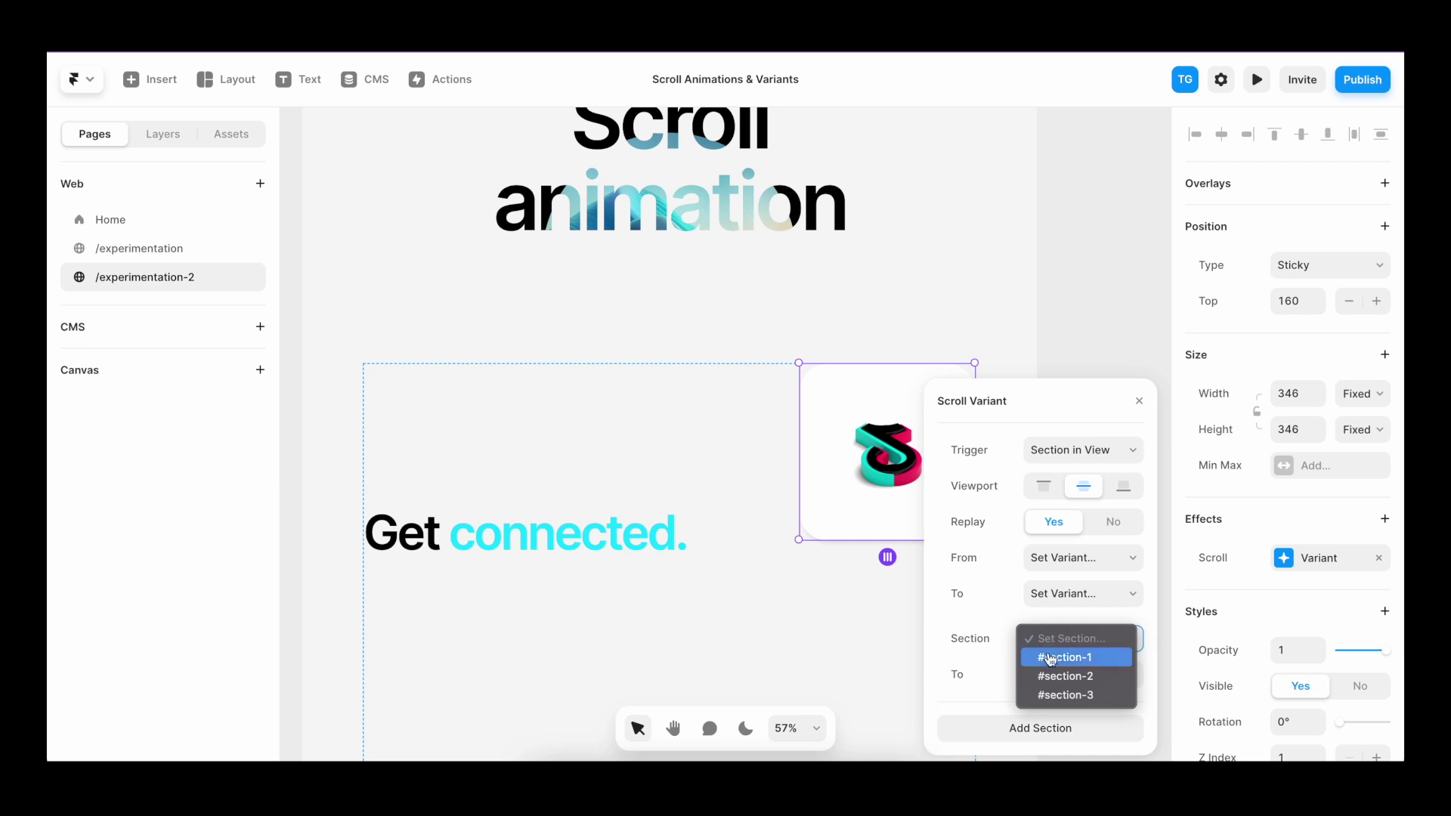
click(1051, 663)
click(1055, 676)
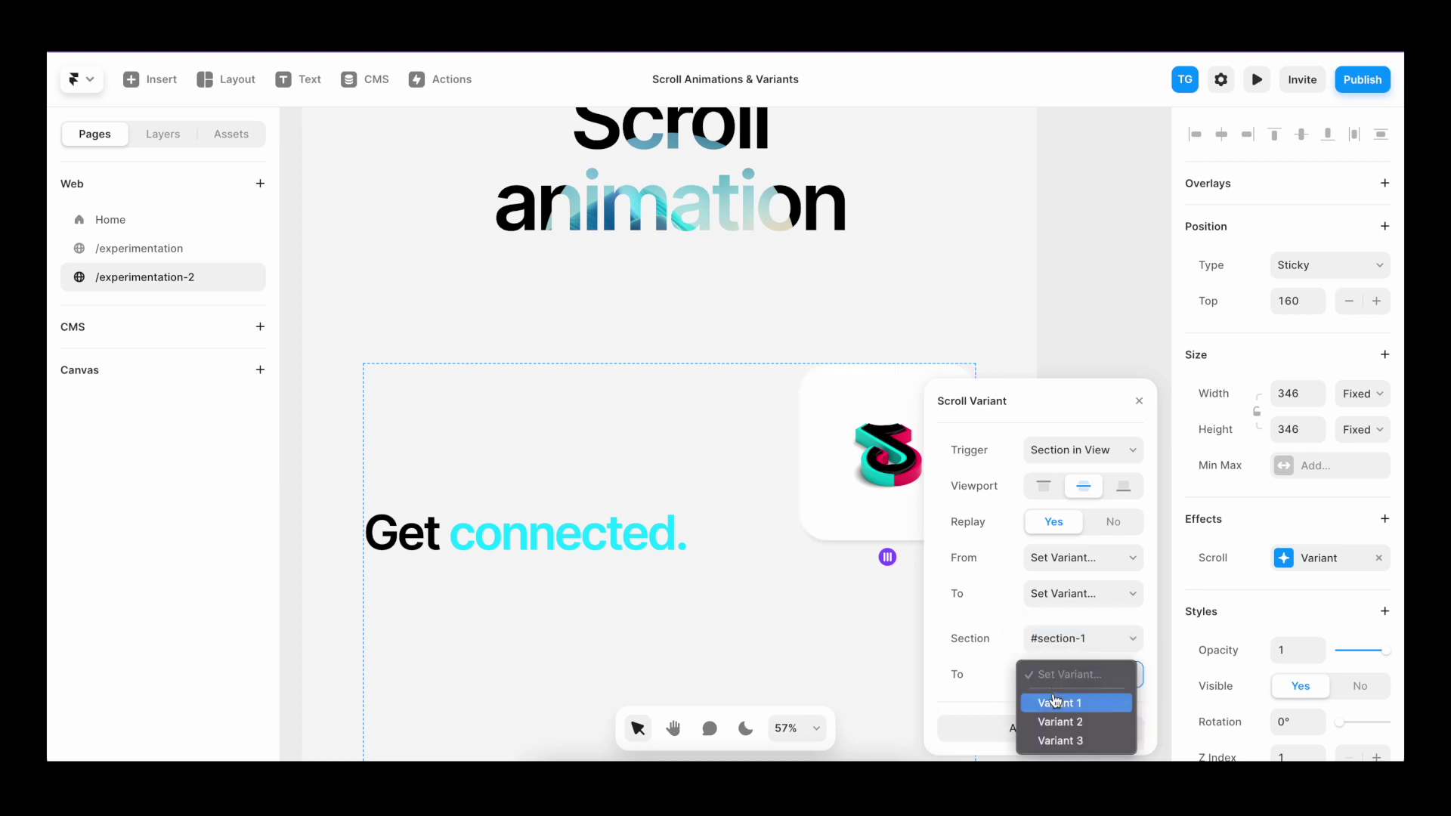
click(1056, 704)
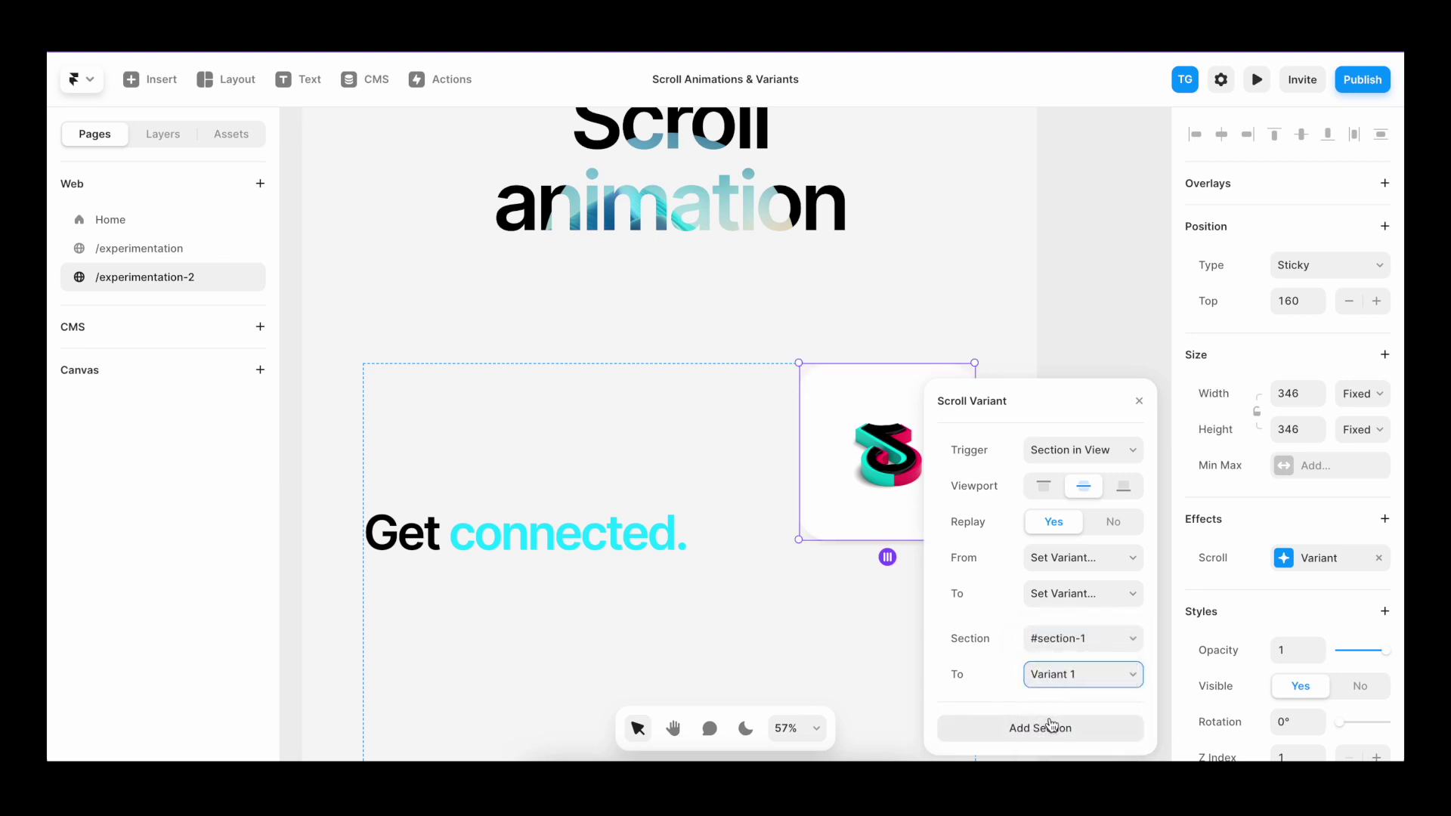
click(1054, 726)
click(1054, 644)
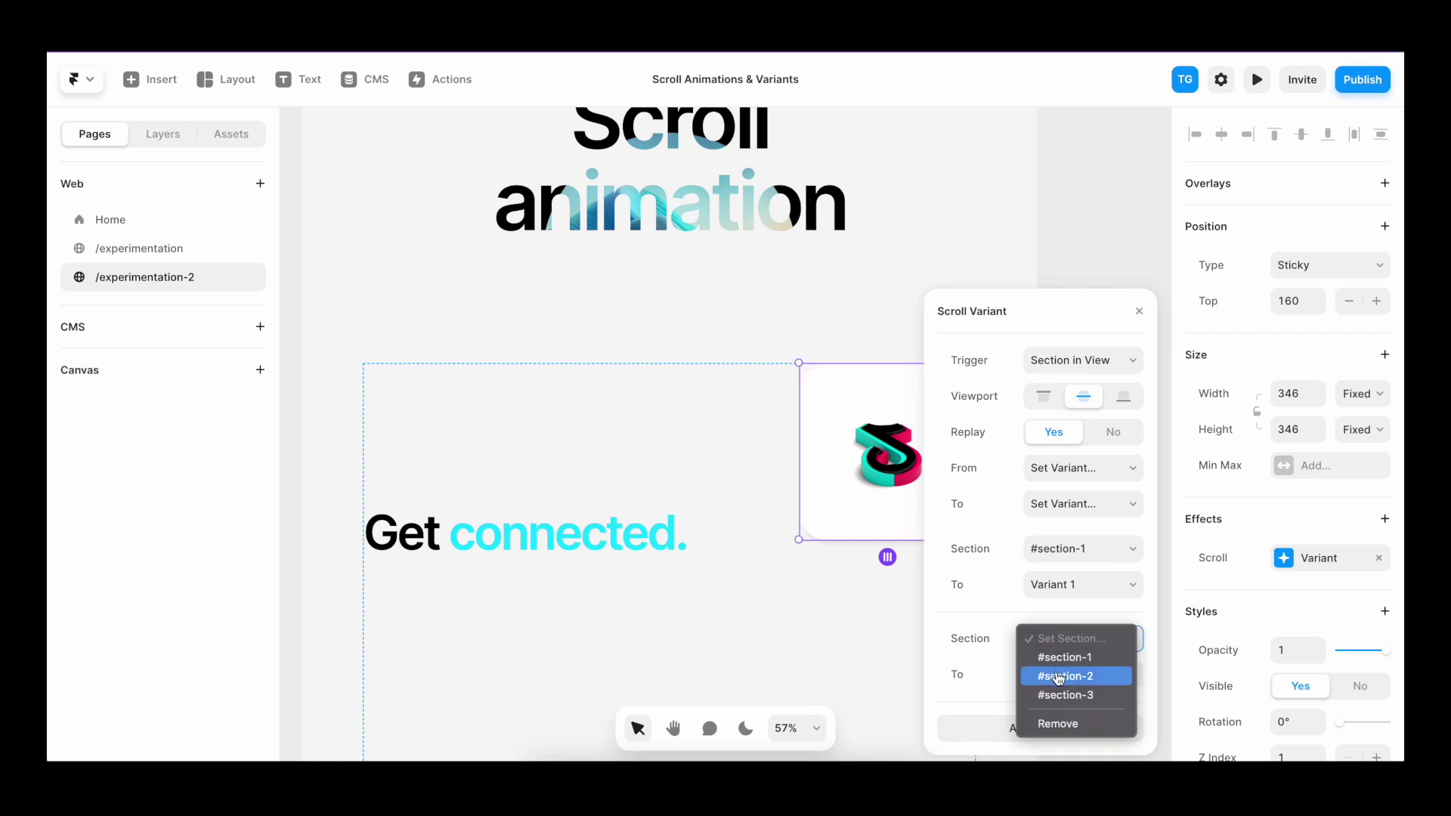
click(1059, 677)
click(1057, 673)
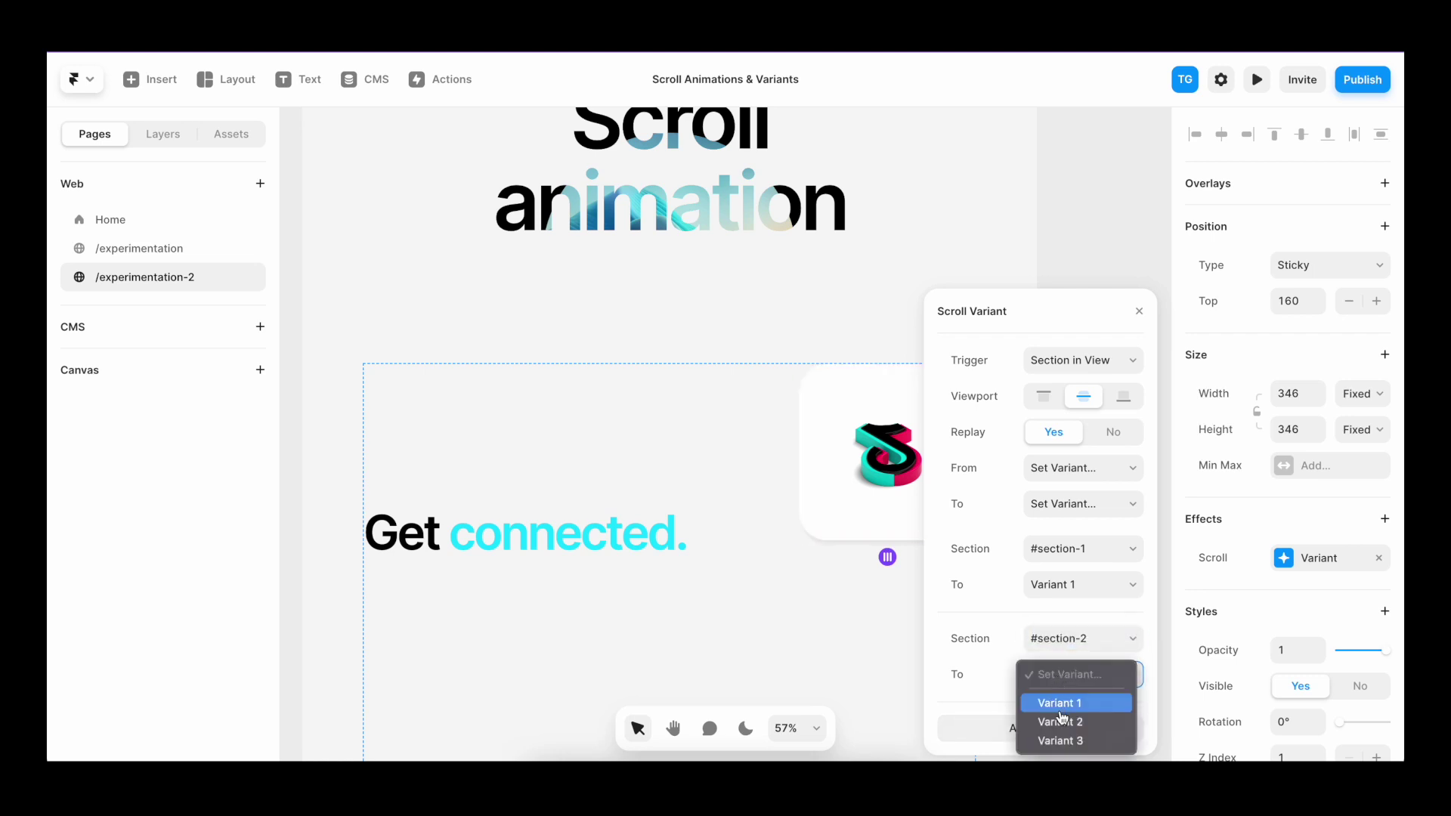
click(1062, 723)
Add a third rule mapping #section-3 to Variant 3, then preview the page
click(1059, 728)
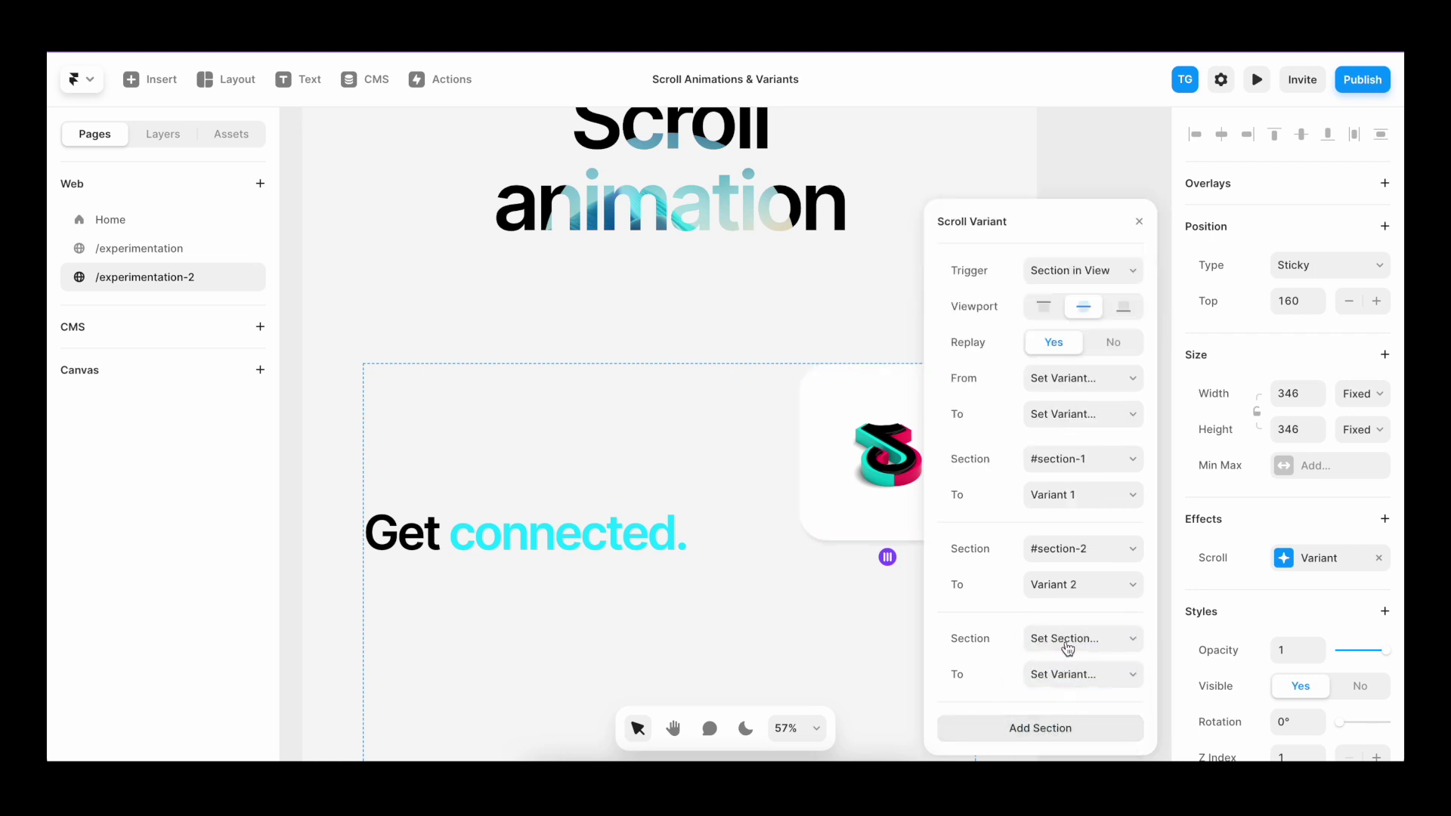
click(1067, 643)
click(1065, 695)
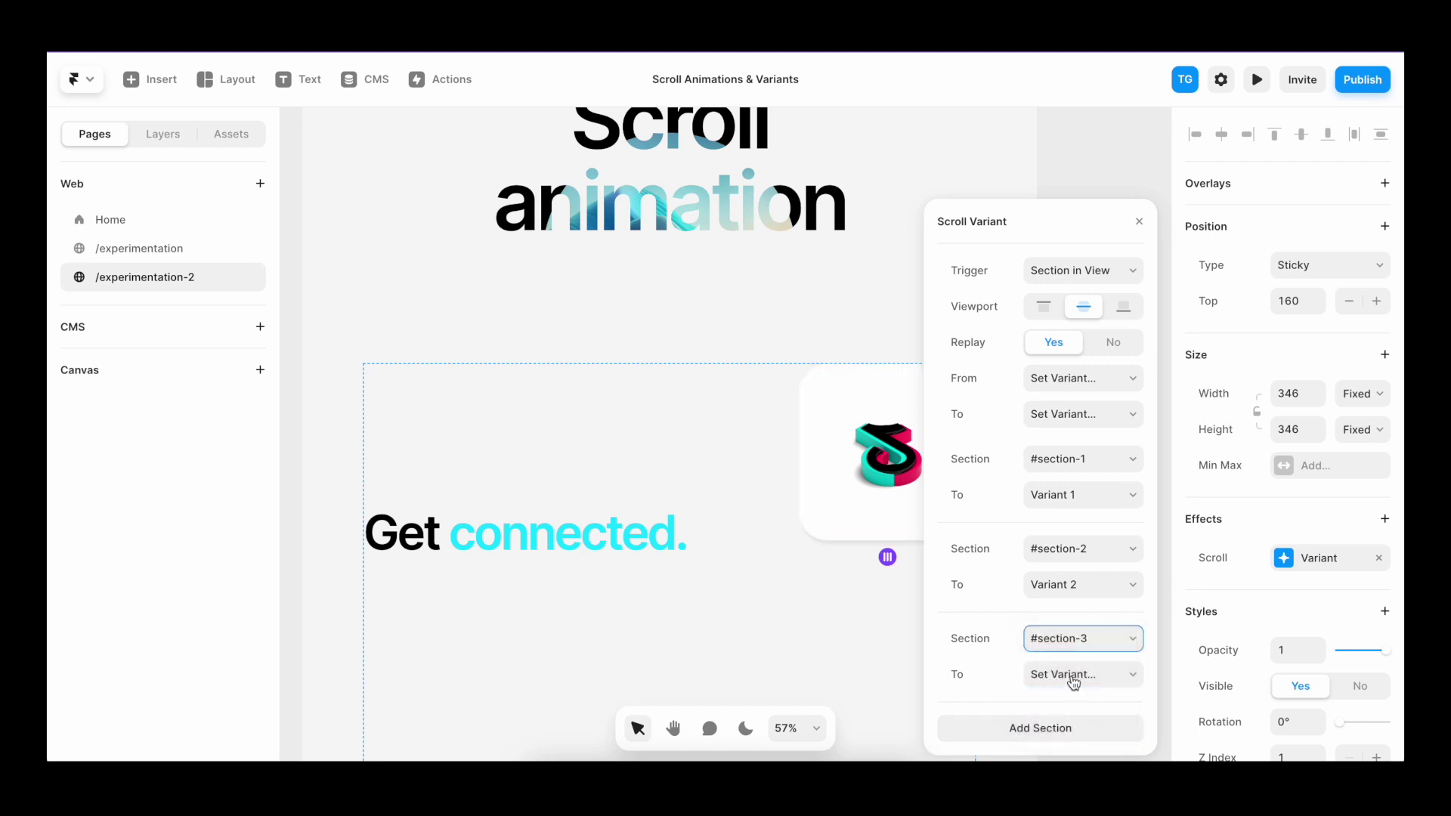
click(1072, 675)
click(1059, 742)
key(super+p)
scroll(919, 375, down, 5)
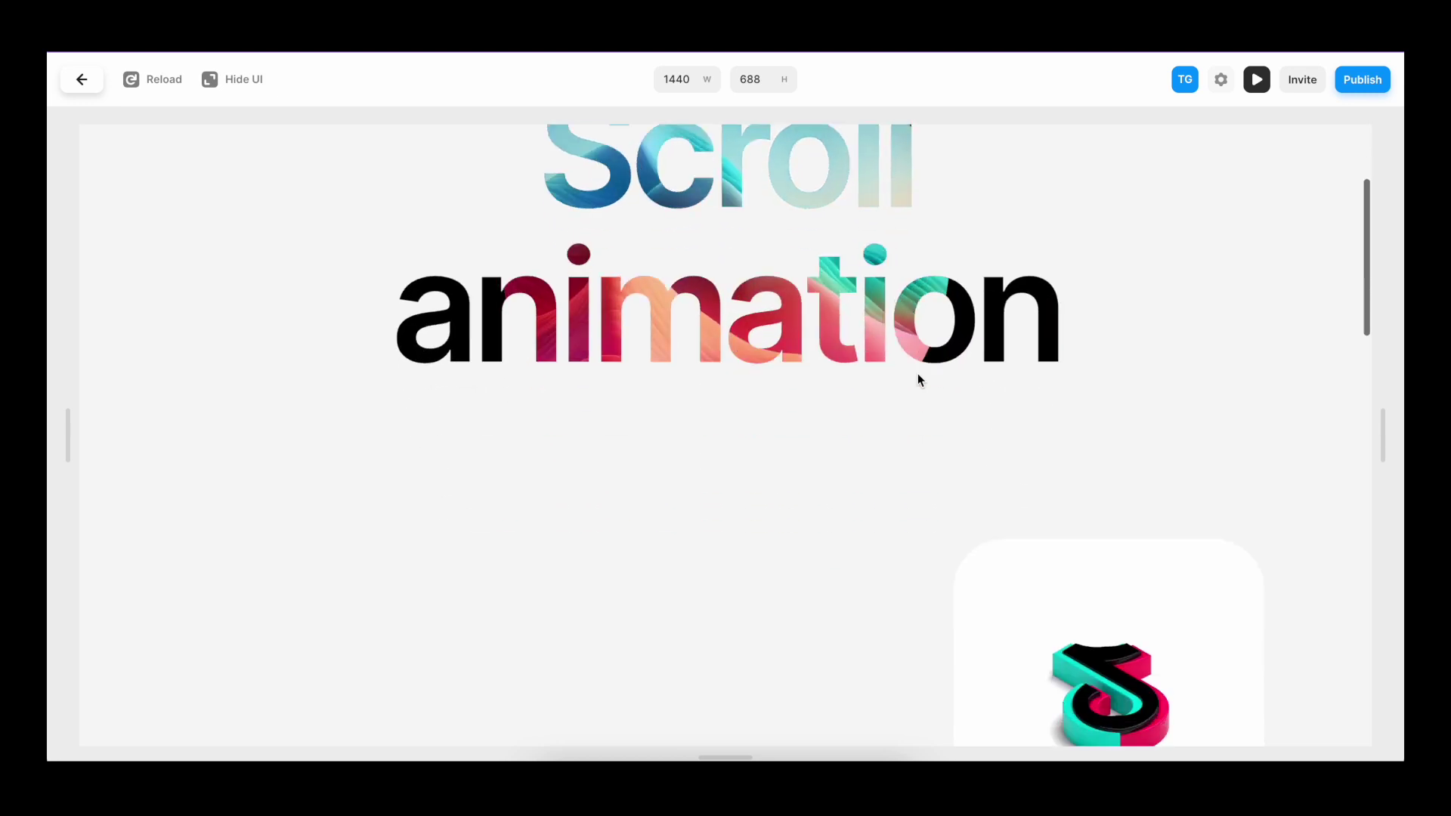
scroll(918, 373, down, 2)
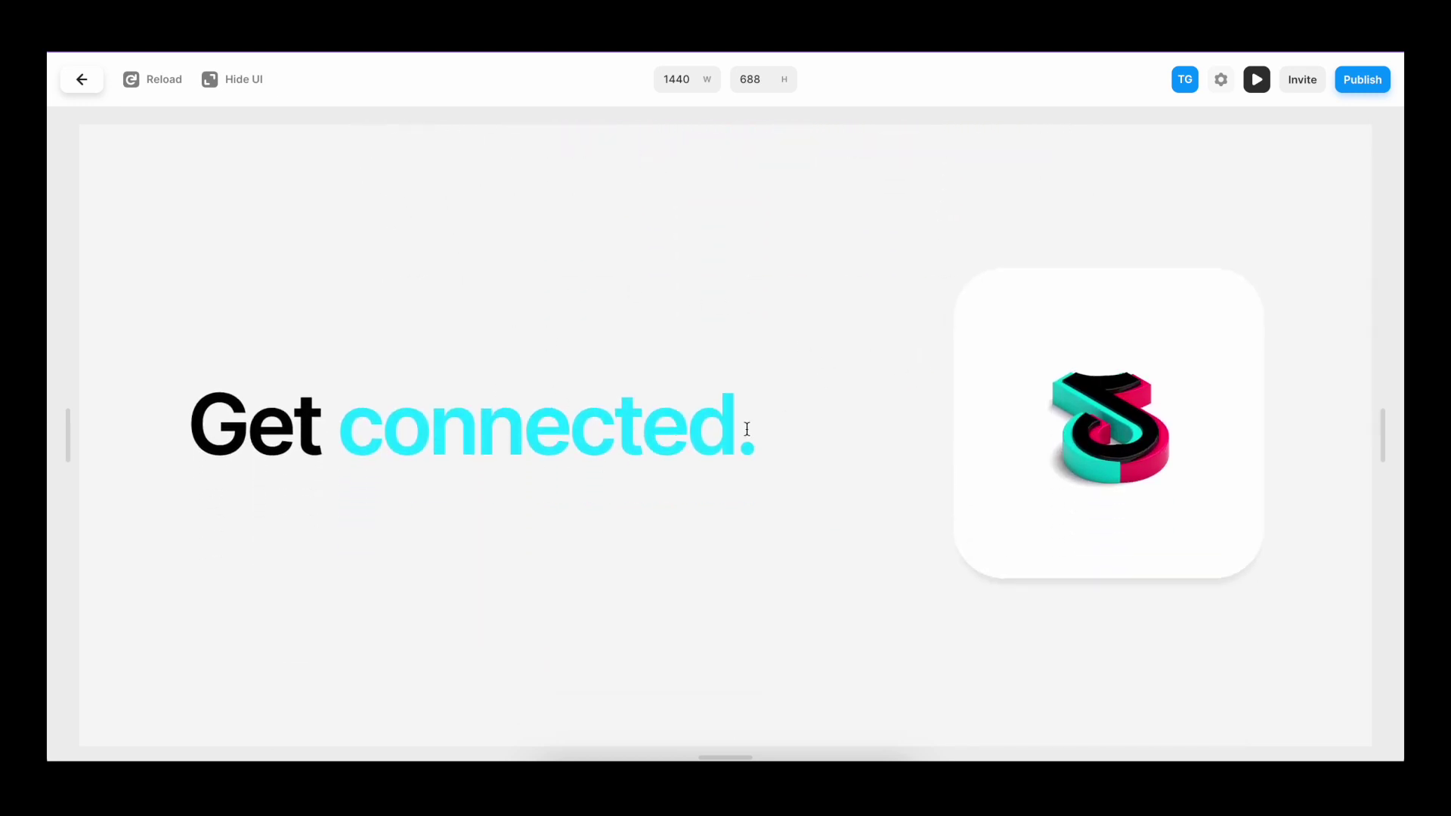
scroll(918, 366, down, 5)
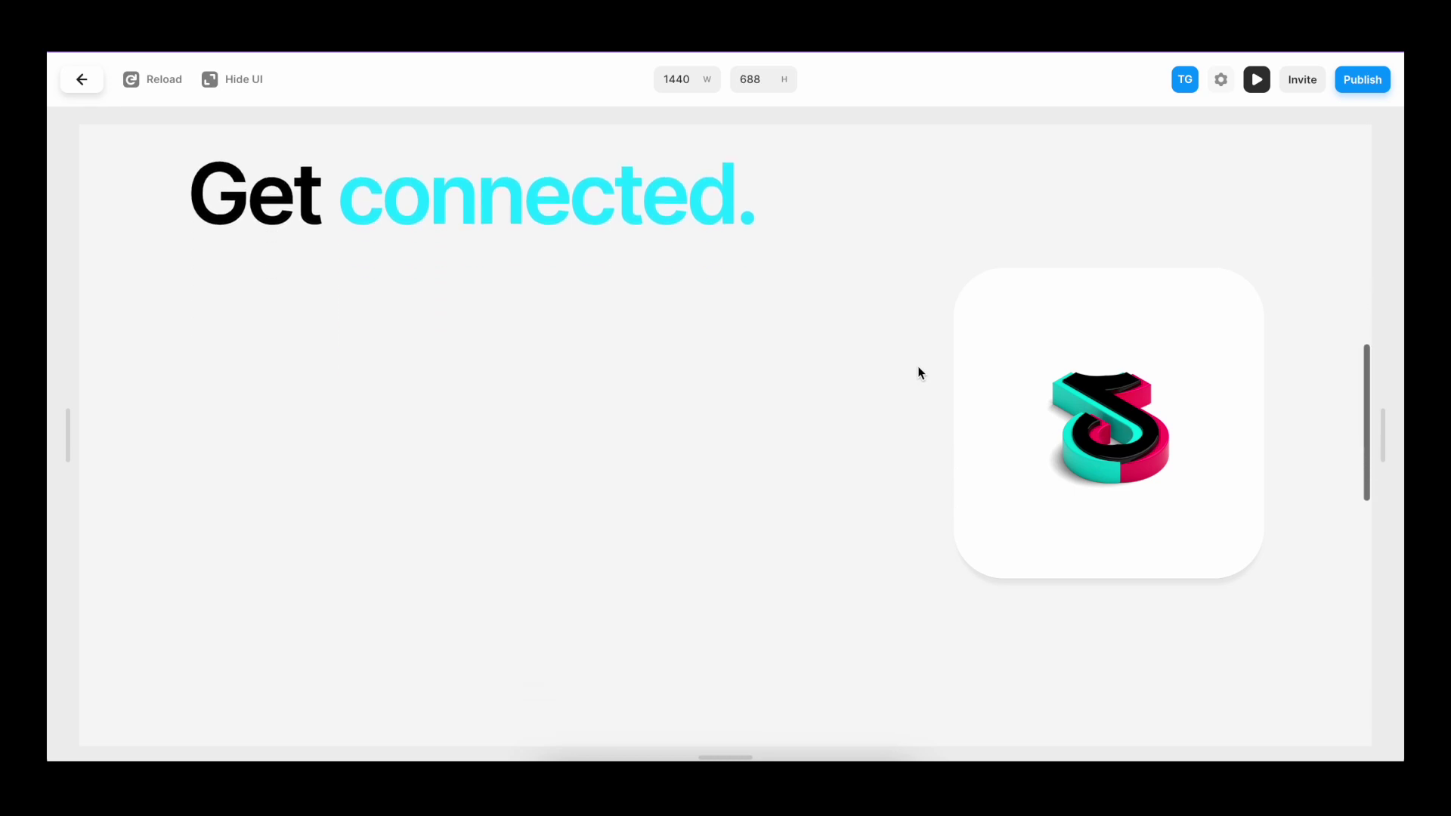
scroll(918, 365, down, 2)
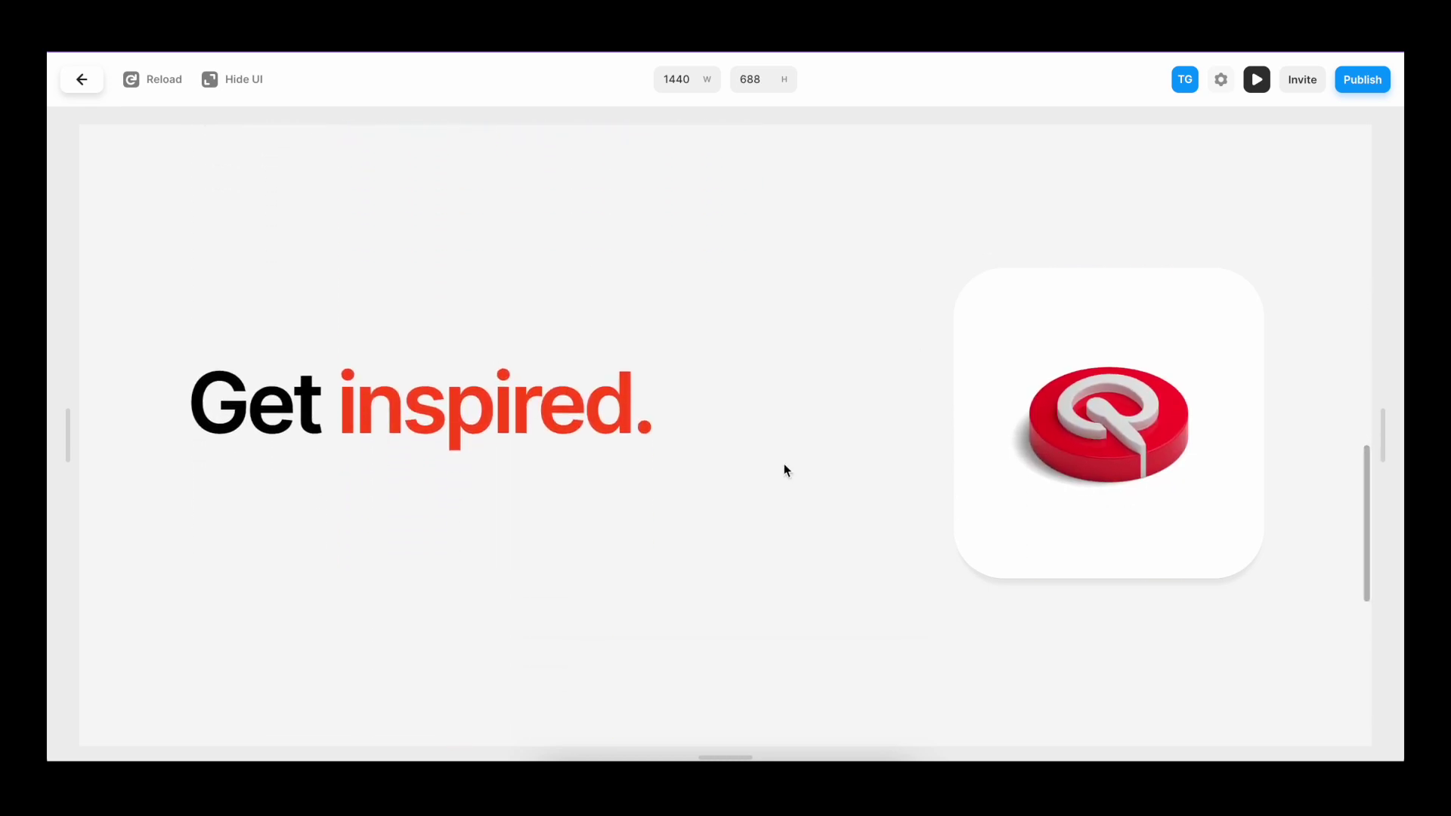
scroll(911, 330, down, 1)
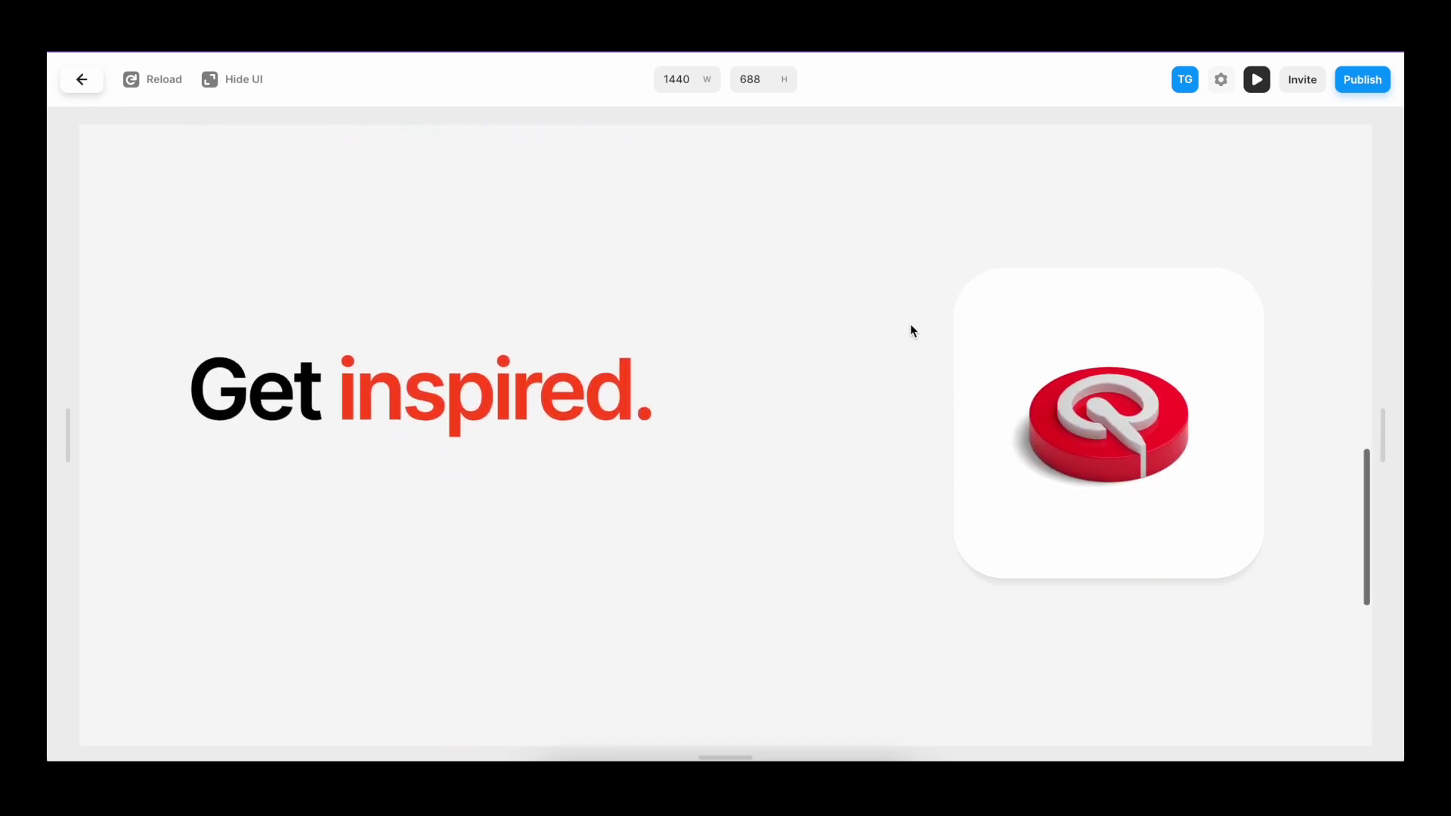
scroll(937, 560, down, 5)
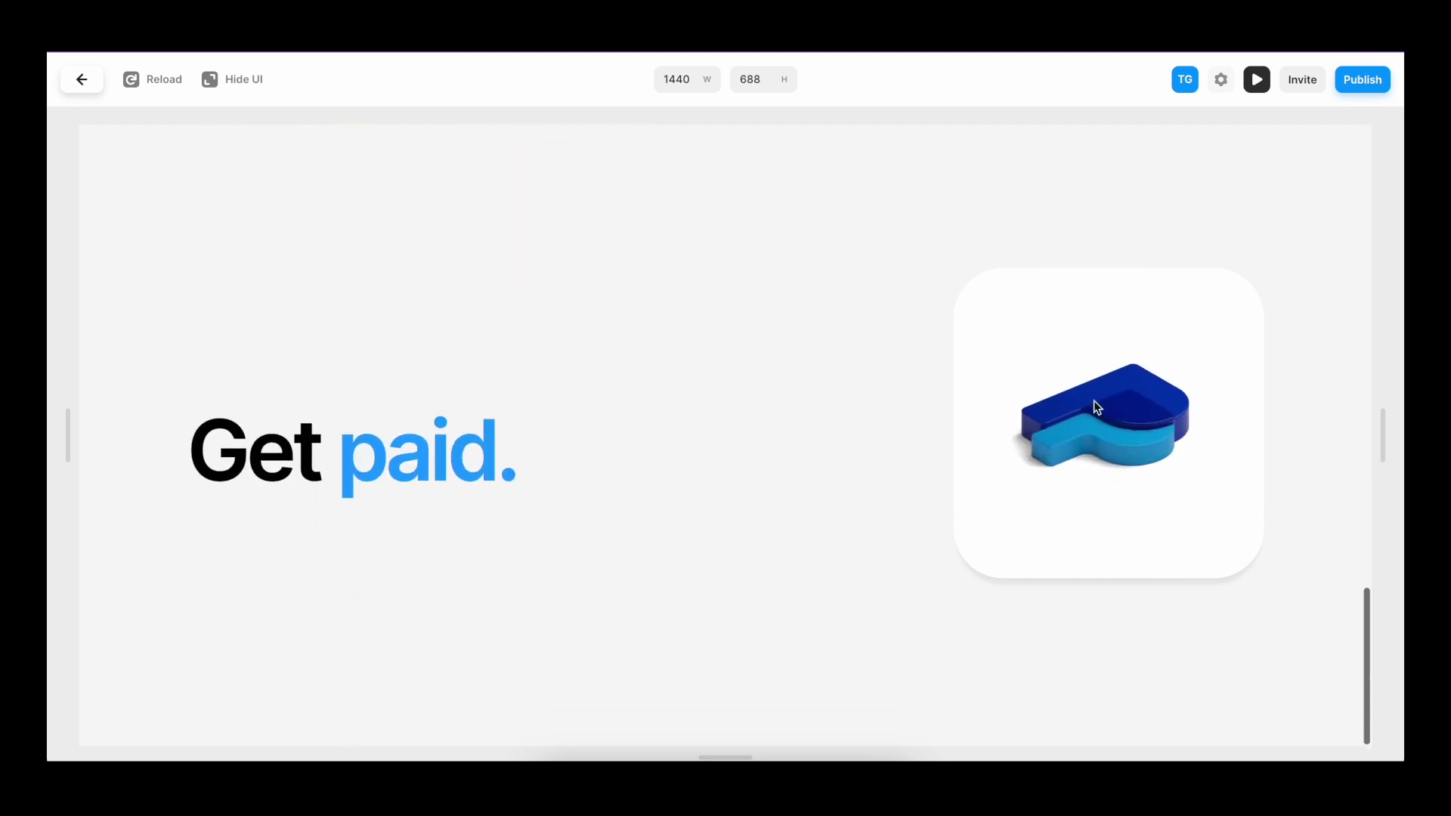
scroll(937, 489, up, 1)
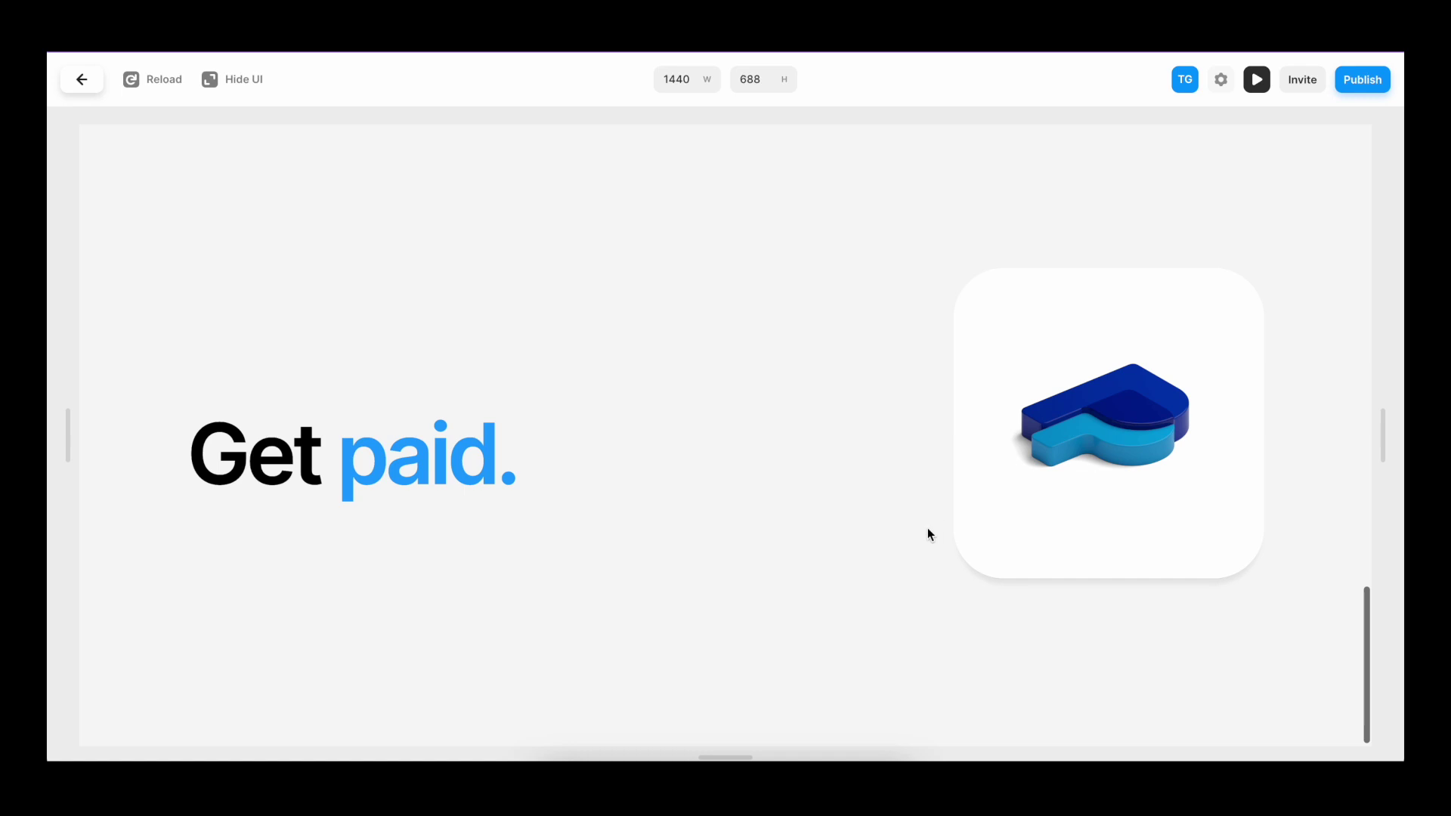
scroll(927, 529, up, 15)
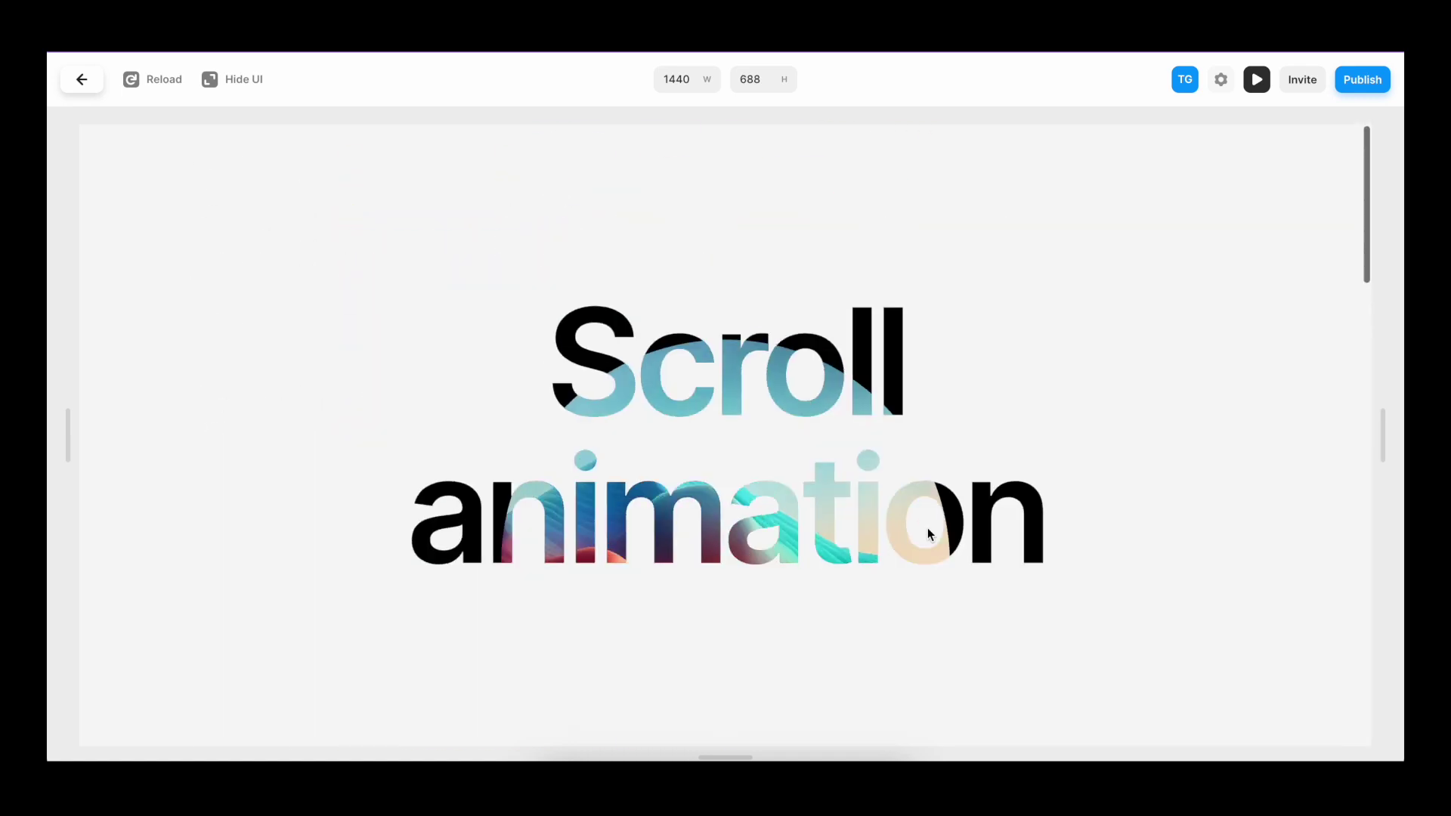
scroll(928, 534, down, 15)
scroll(928, 533, up, 15)
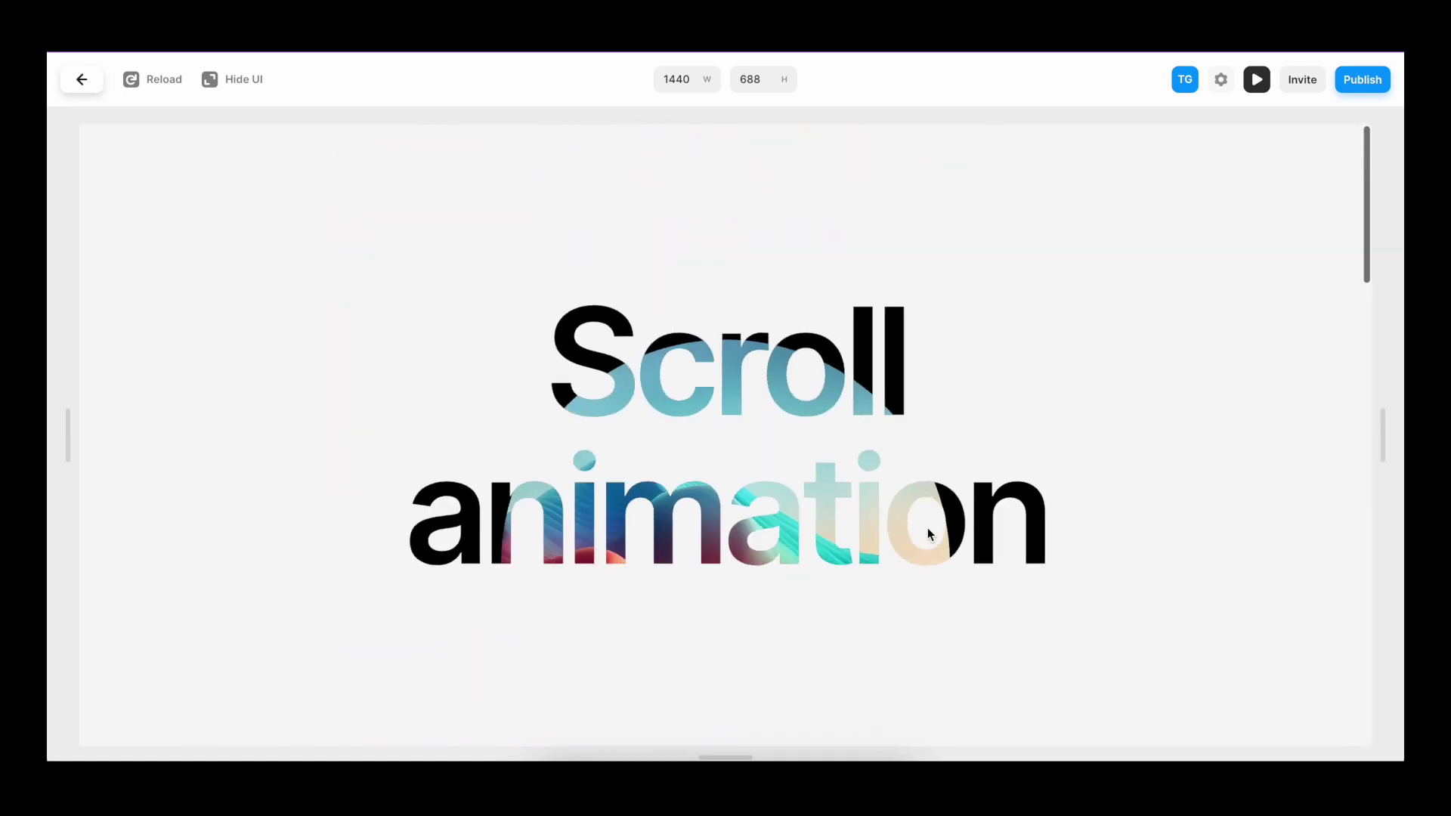
scroll(929, 534, down, 5)
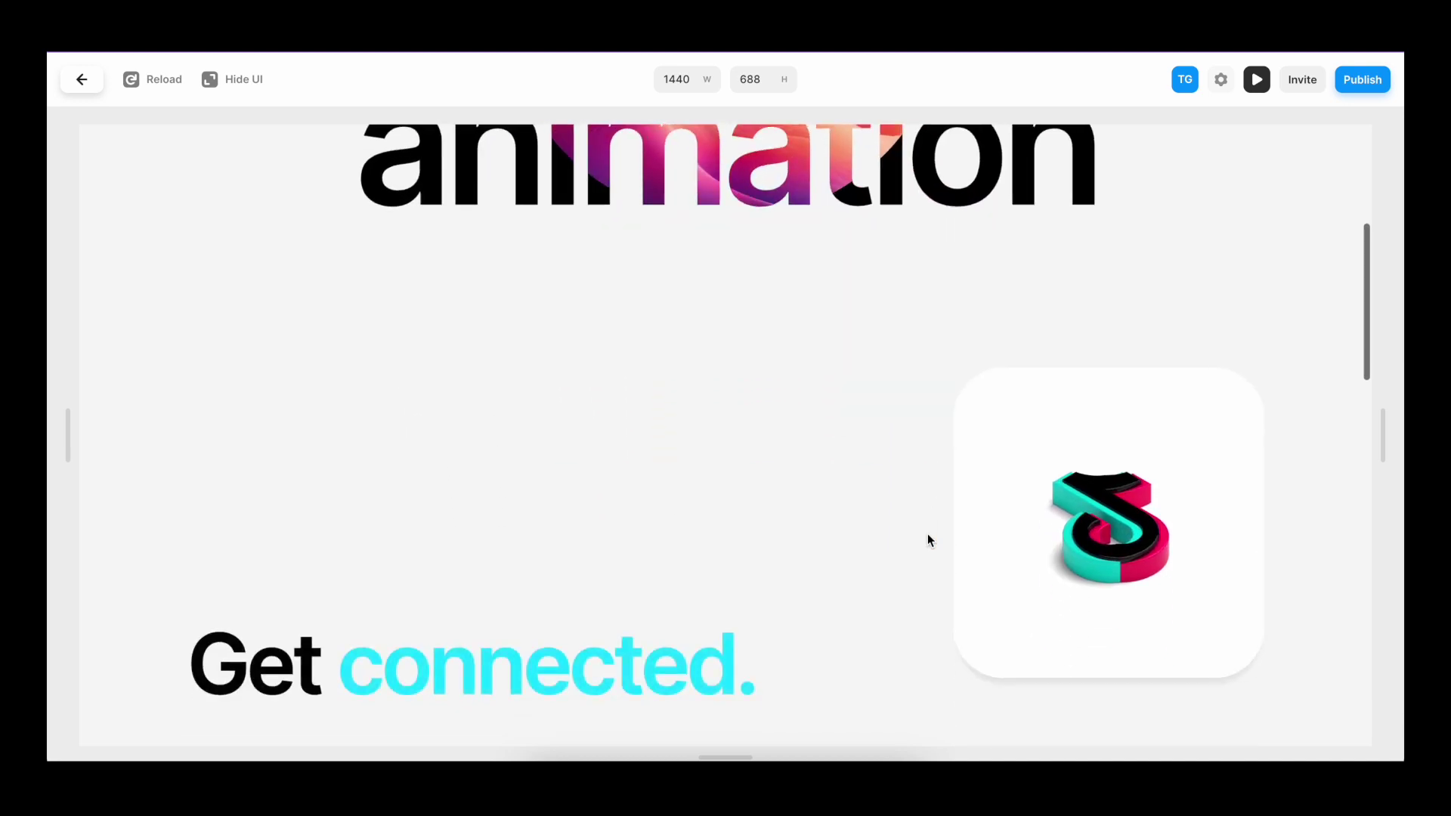
scroll(927, 537, down, 10)
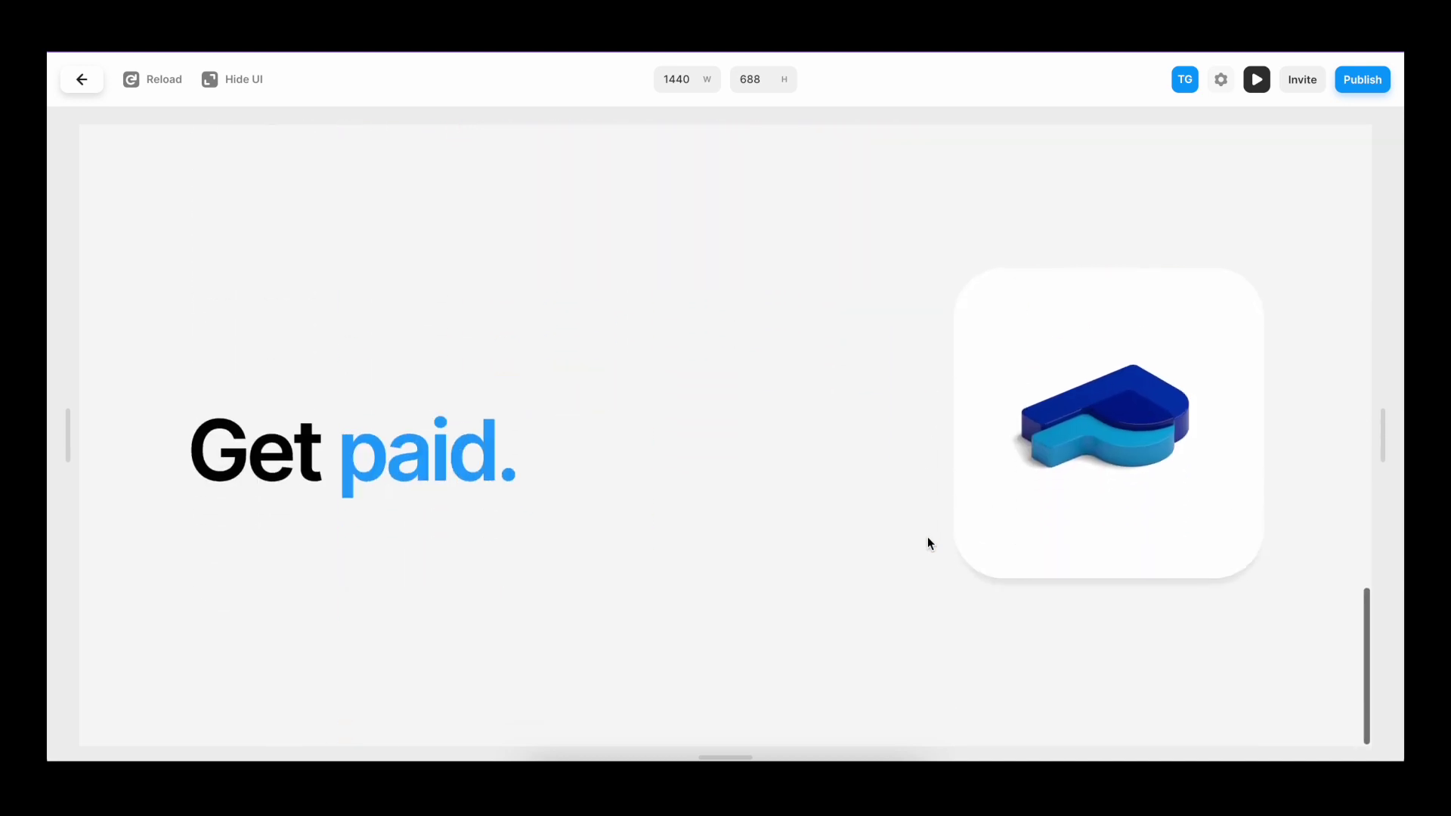
scroll(928, 537, up, 10)
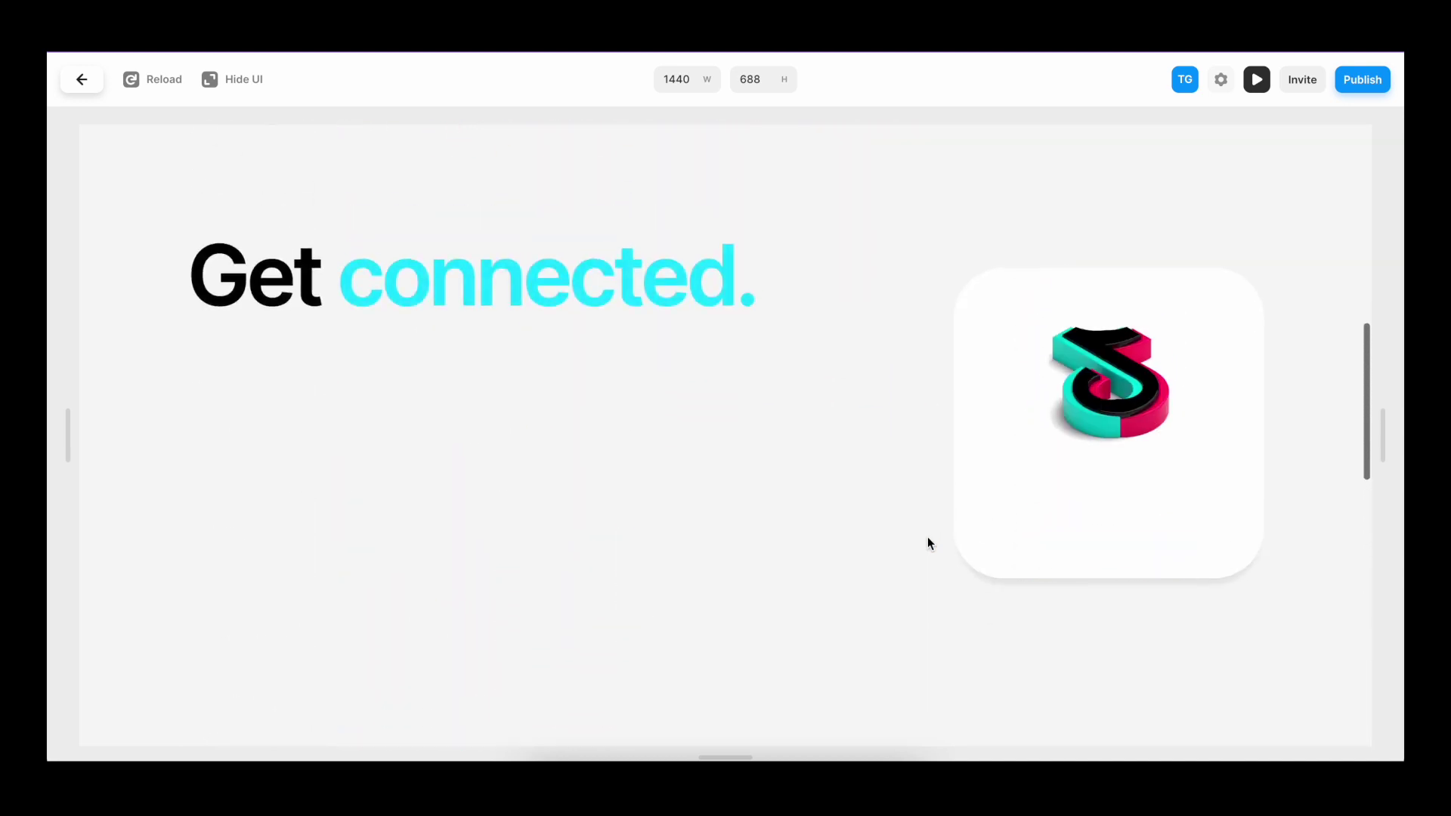
scroll(928, 543, up, 5)
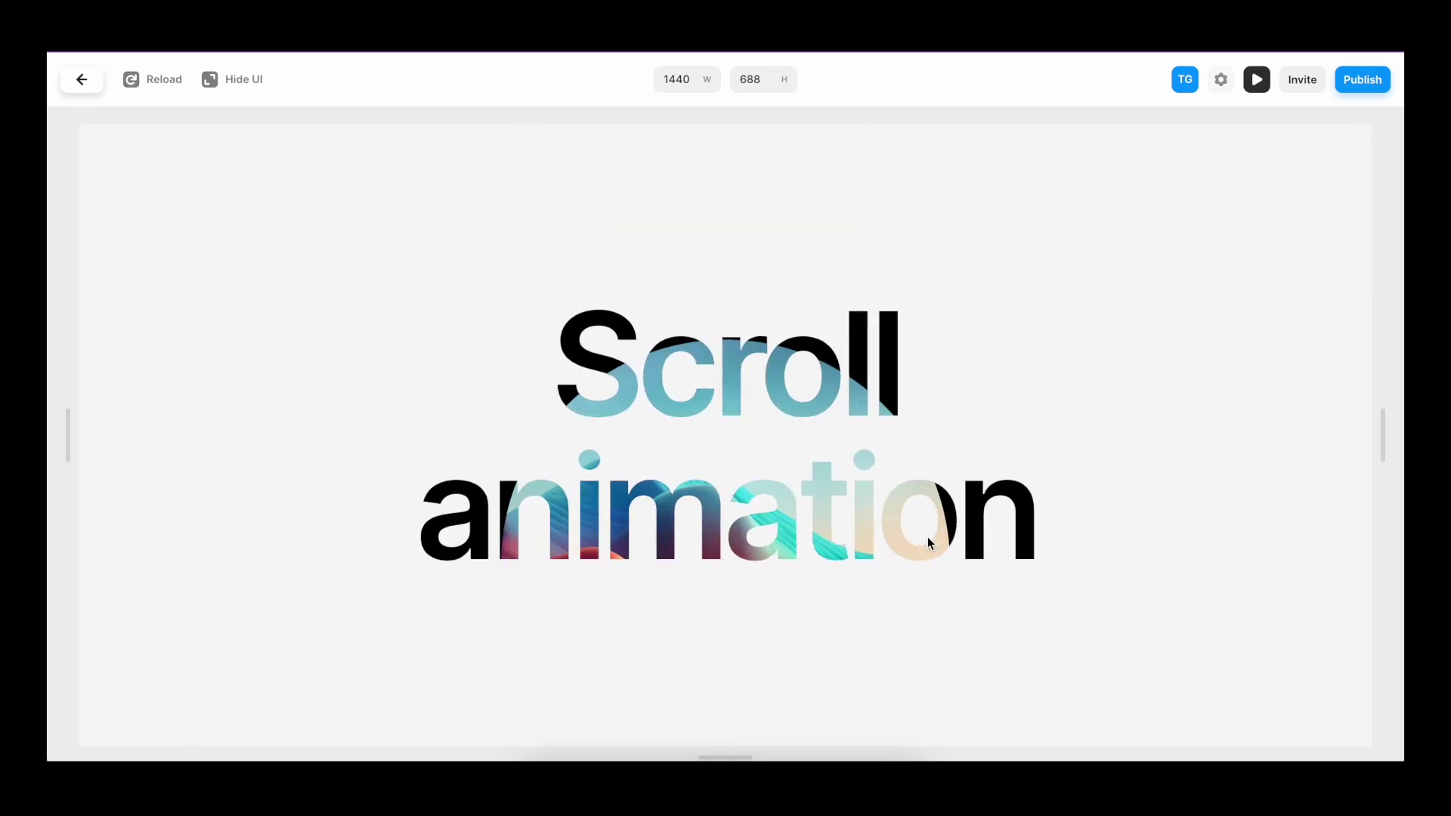